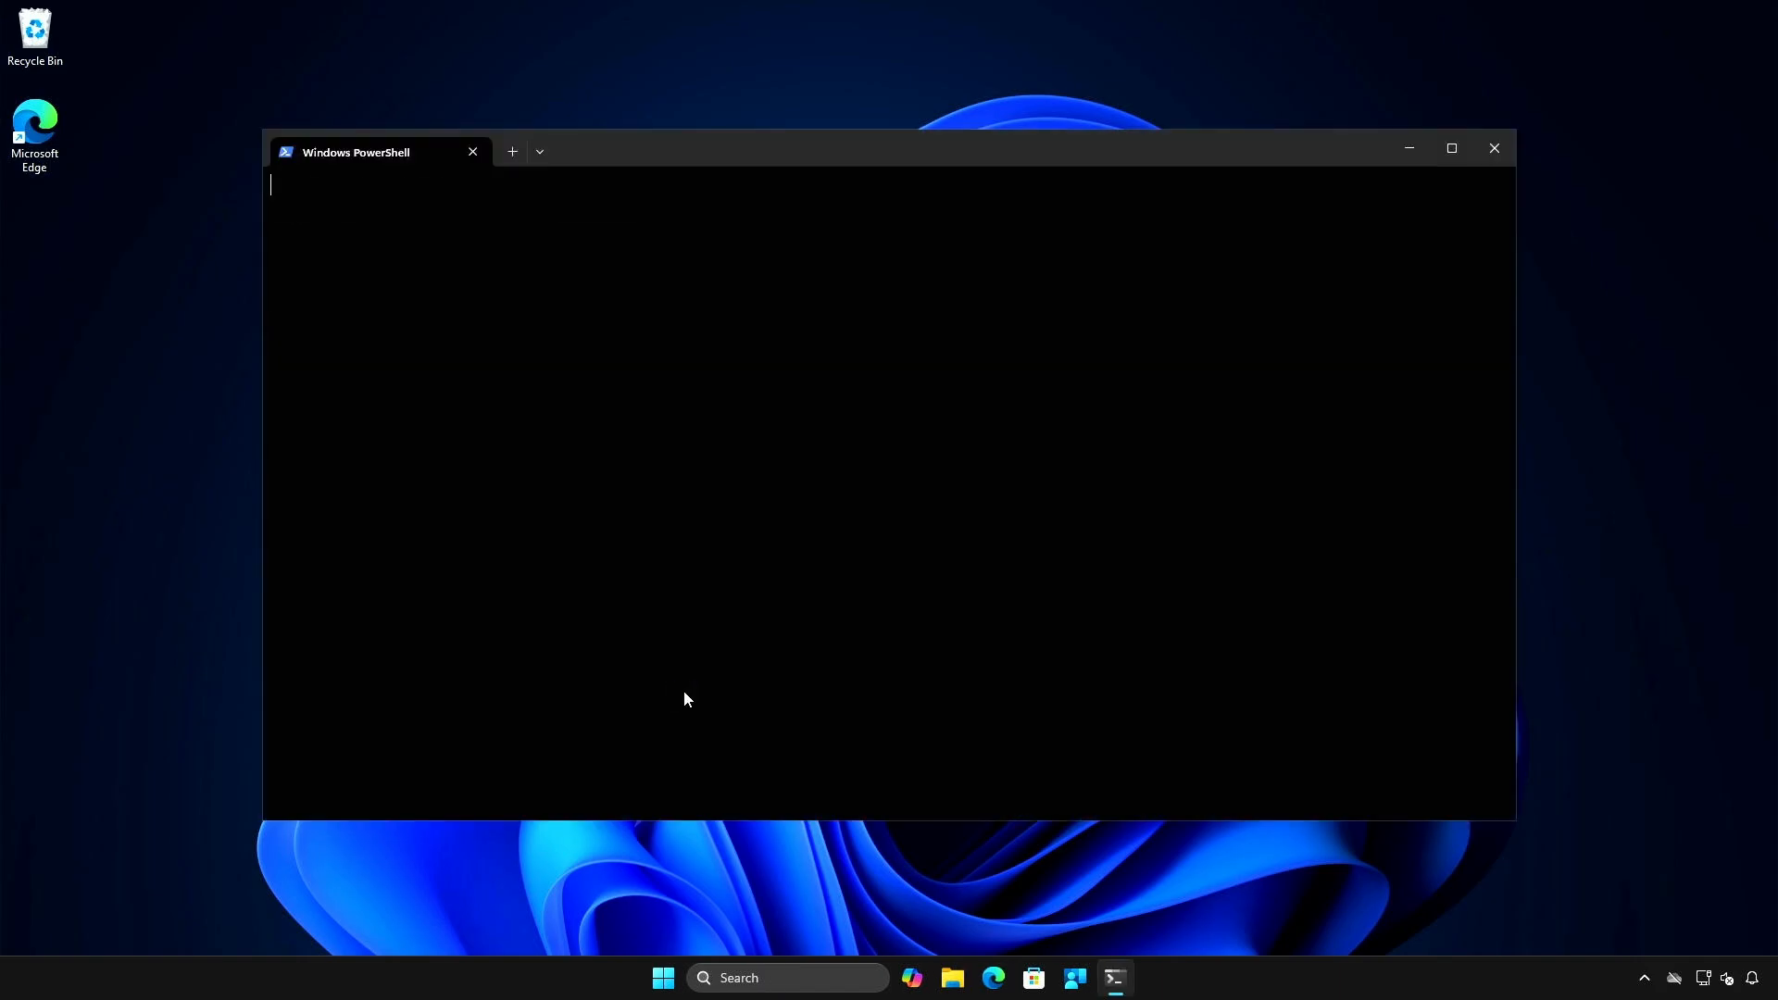
- Try to install the Windows Subsystem for Linux with wsl --install, declining the administrator elevation request
text(wsl )
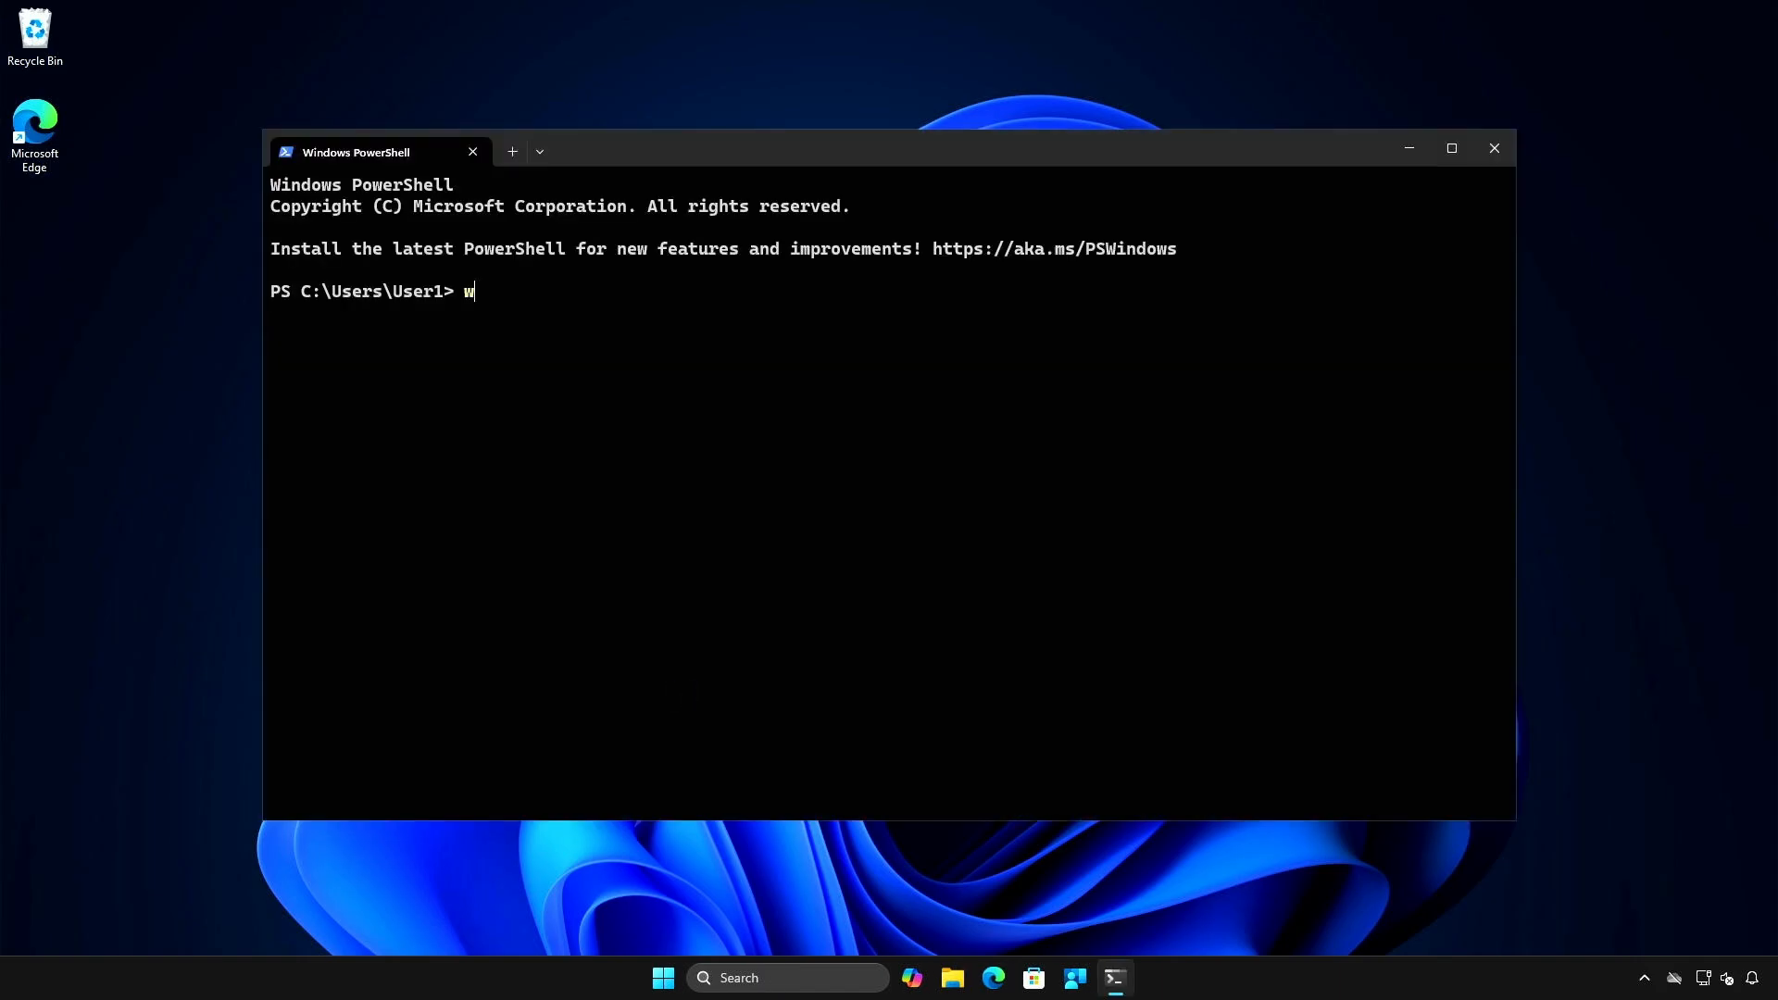
text(--install)
key(Return)
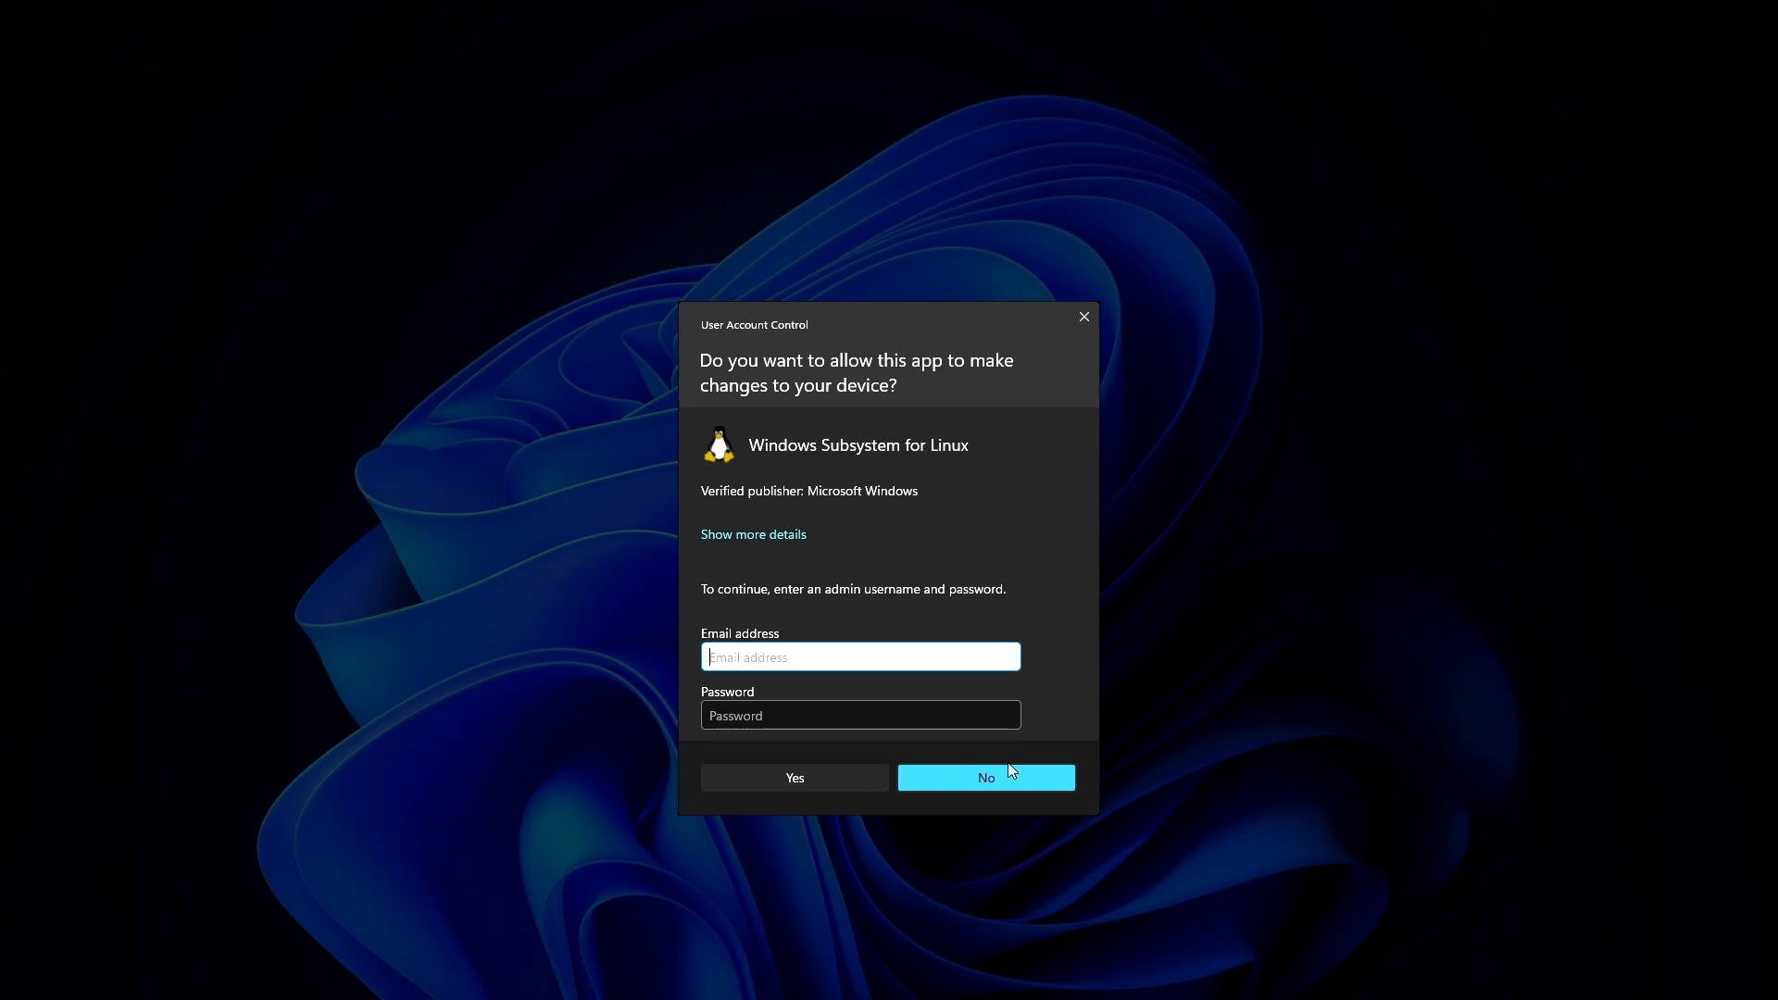
click(1042, 777)
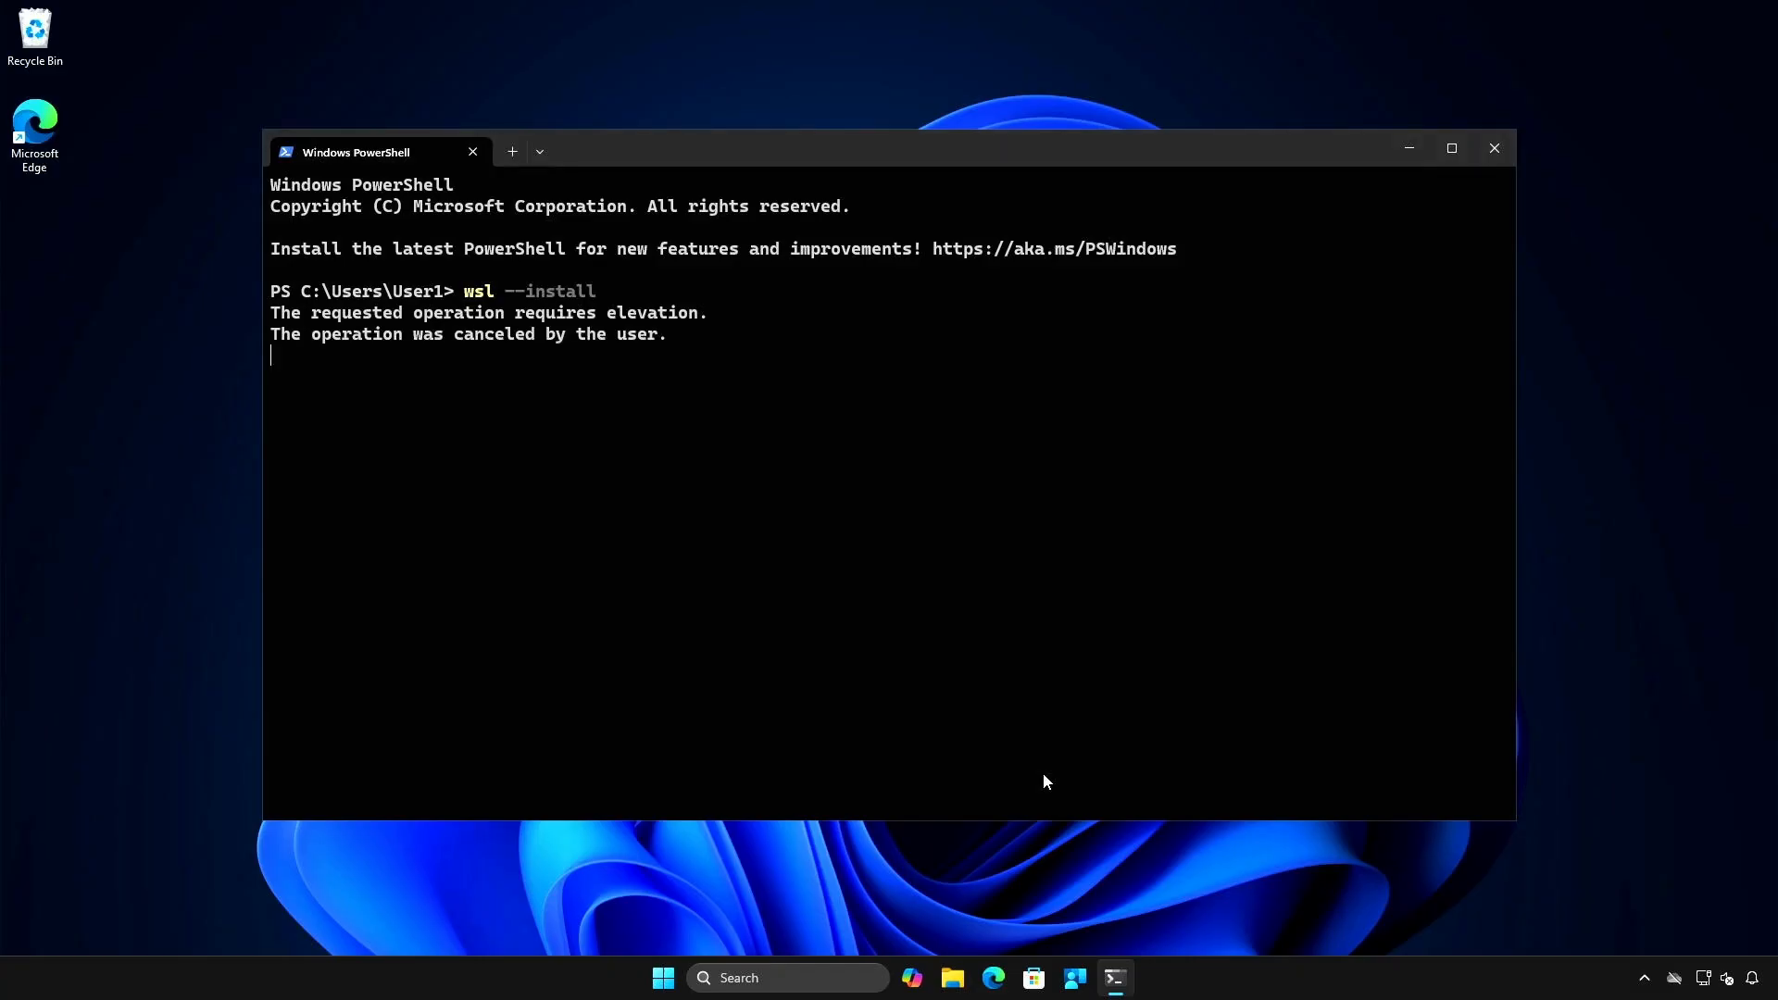
- Check the installed WSL version with wsl --version and abort the offered installation
key(Return)
text(ws)
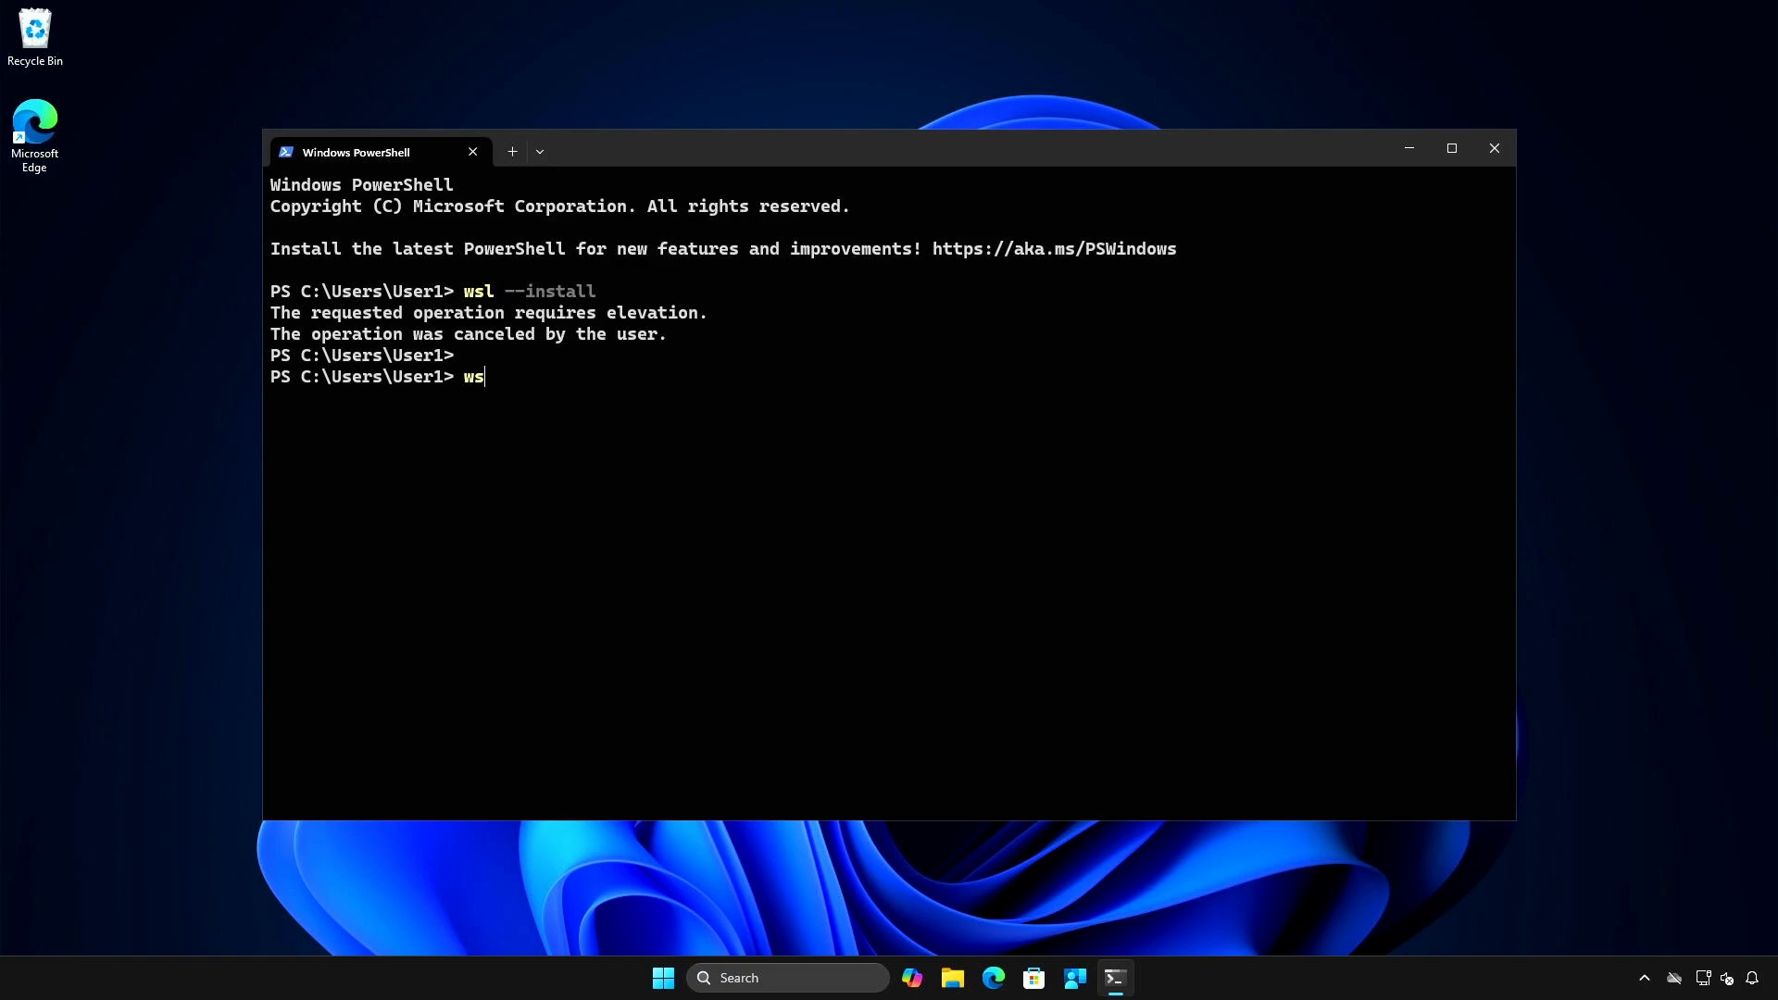
text(l --version)
key(Return)
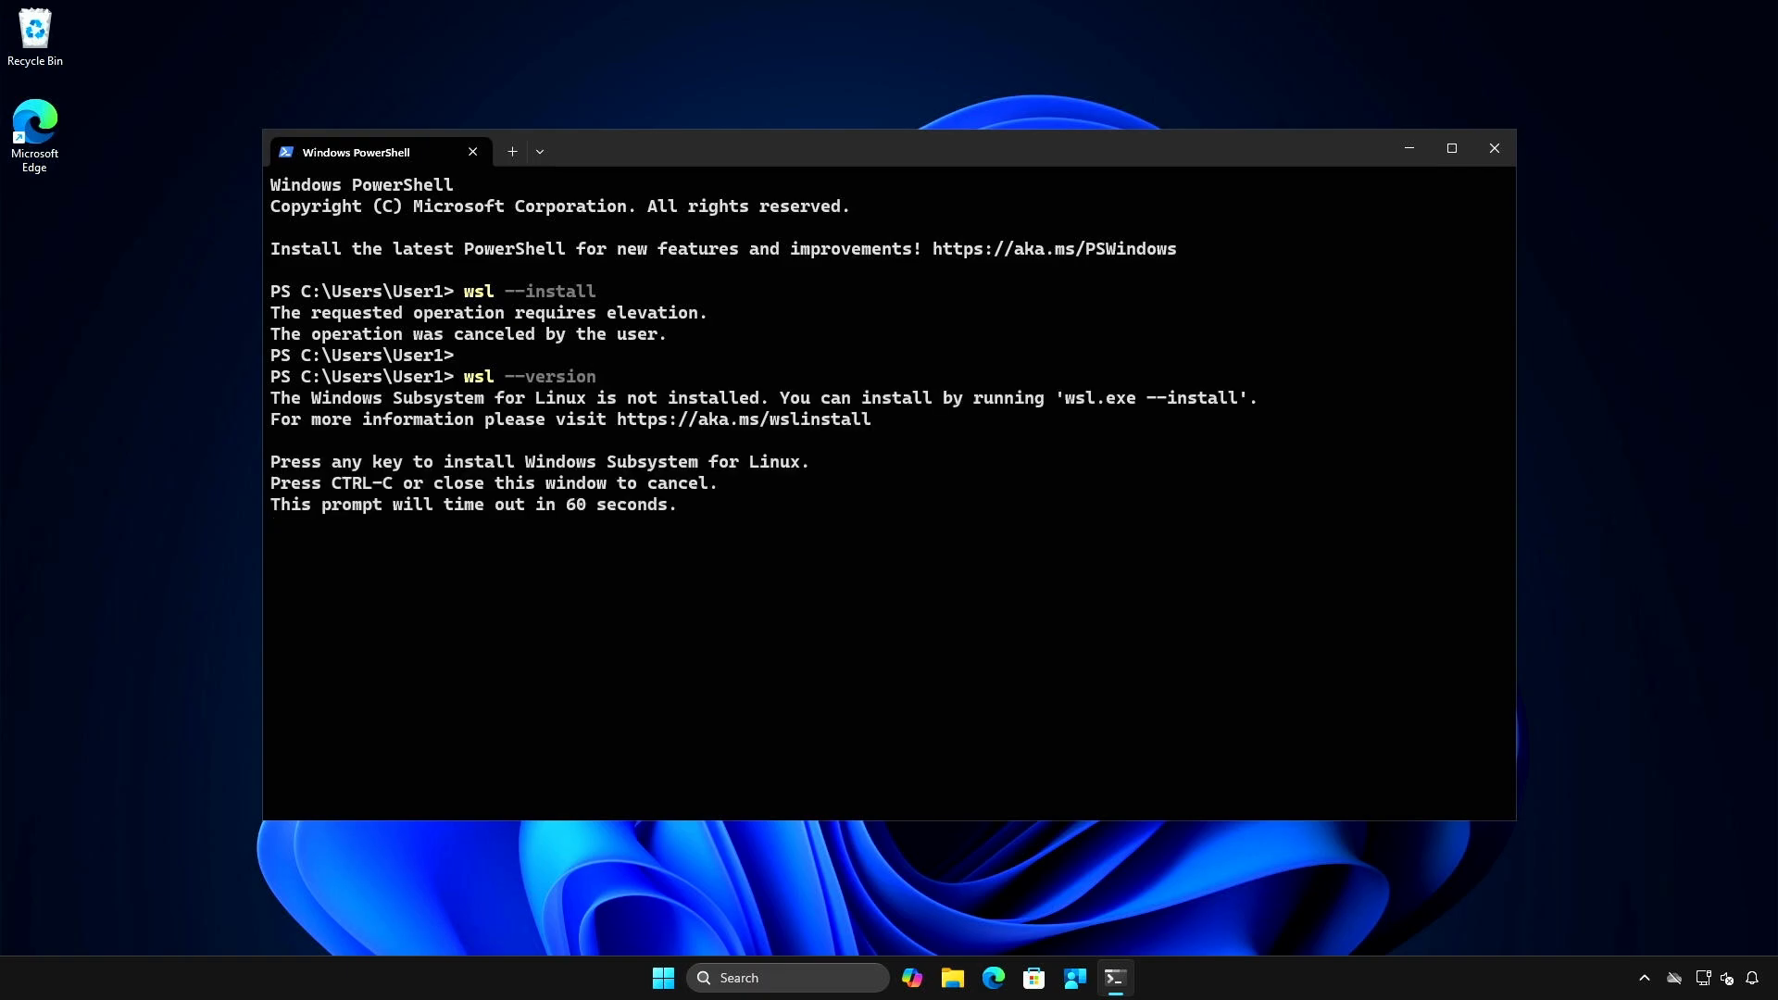
key(ctrl+c)
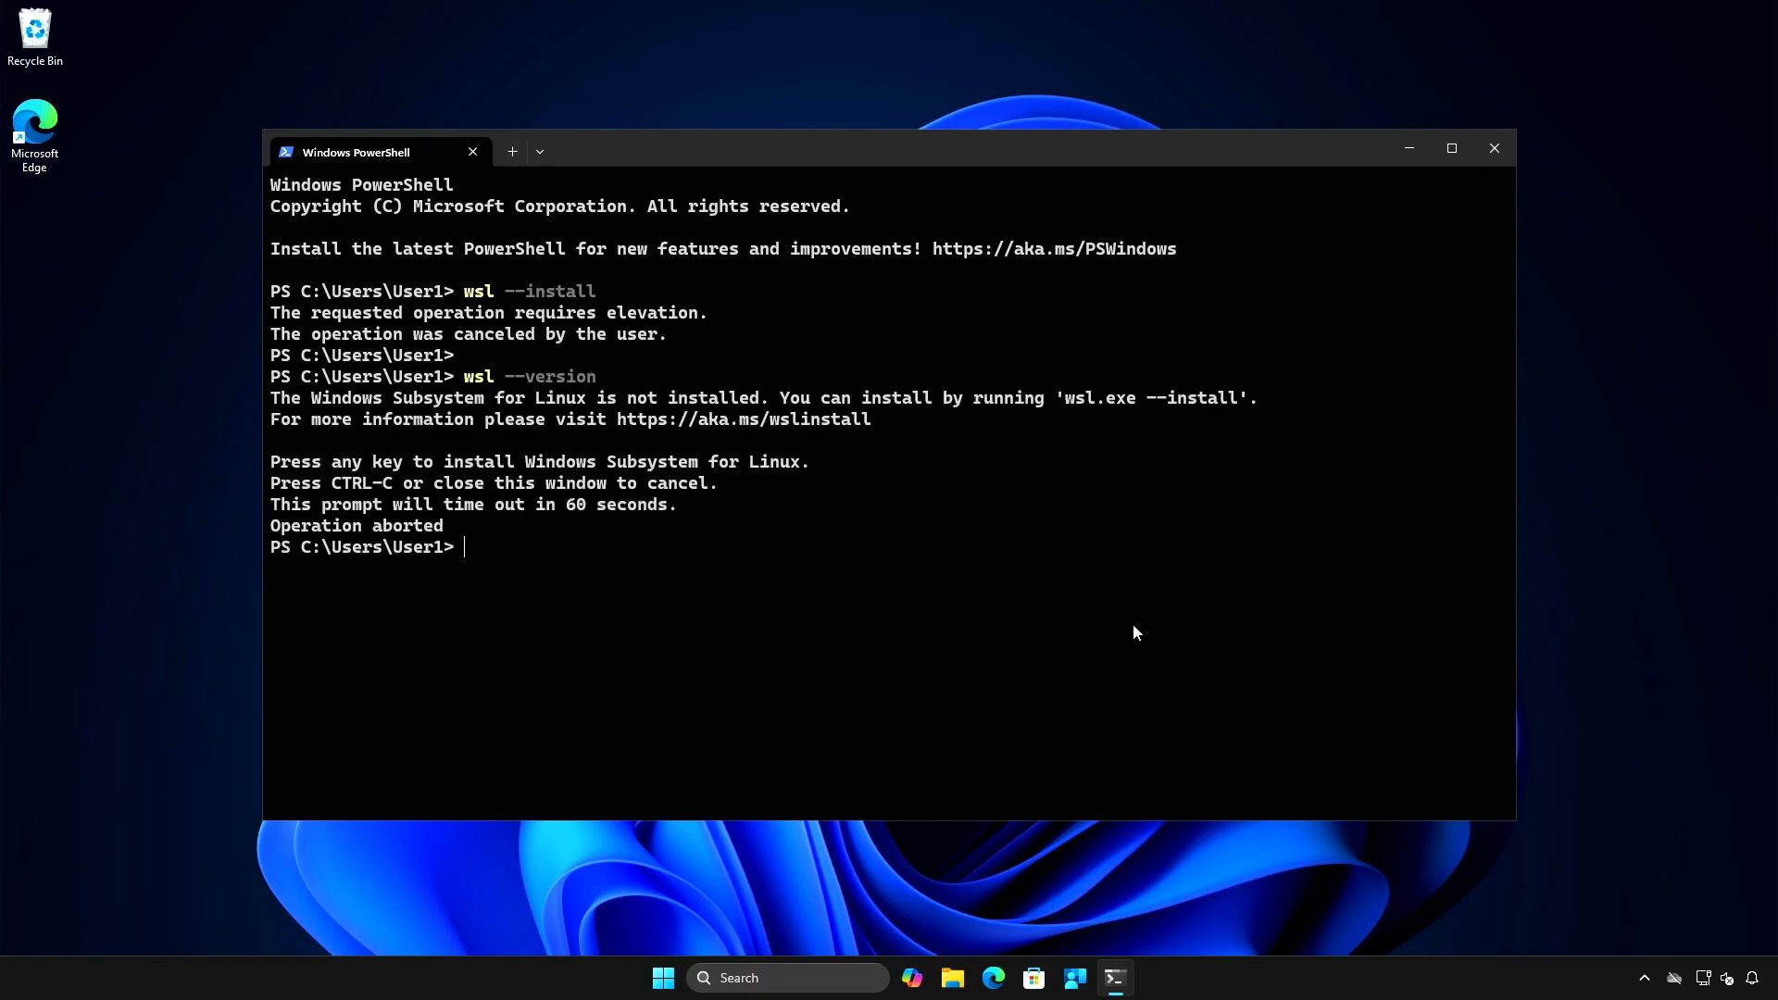
- Minimize the terminal and open Task Manager's performance view to check the CPU's virtualization status
click(1407, 150)
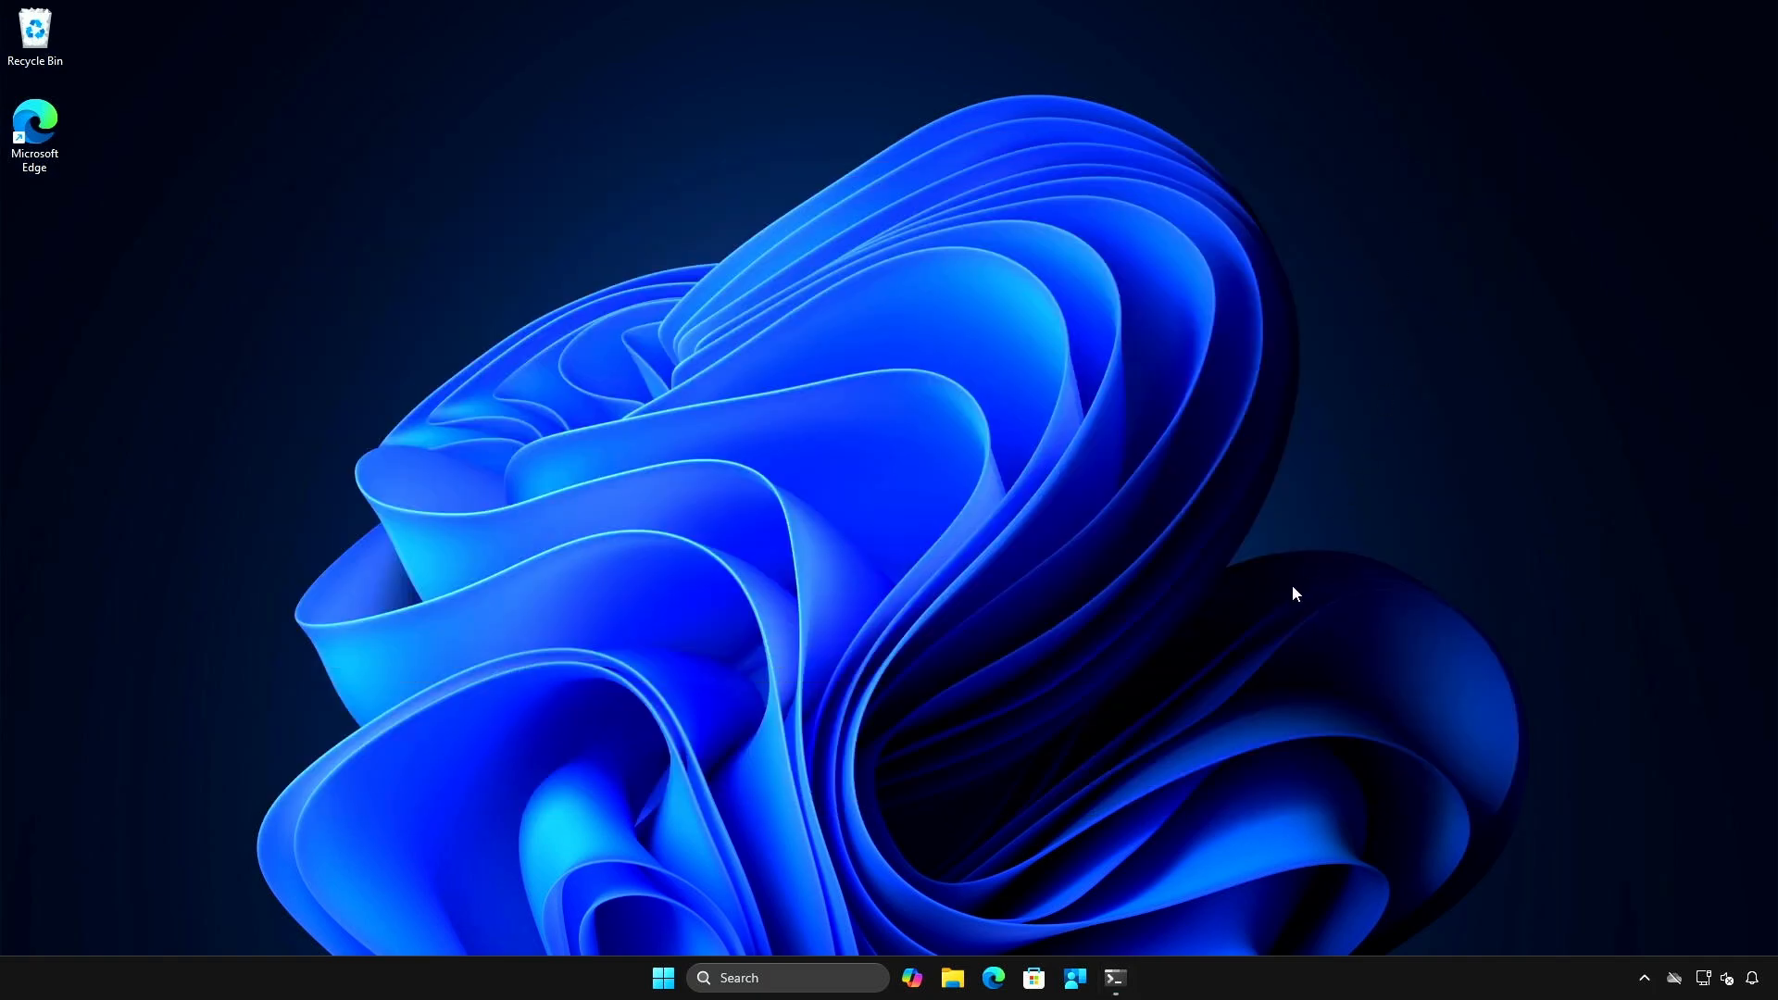
right_click(1182, 977)
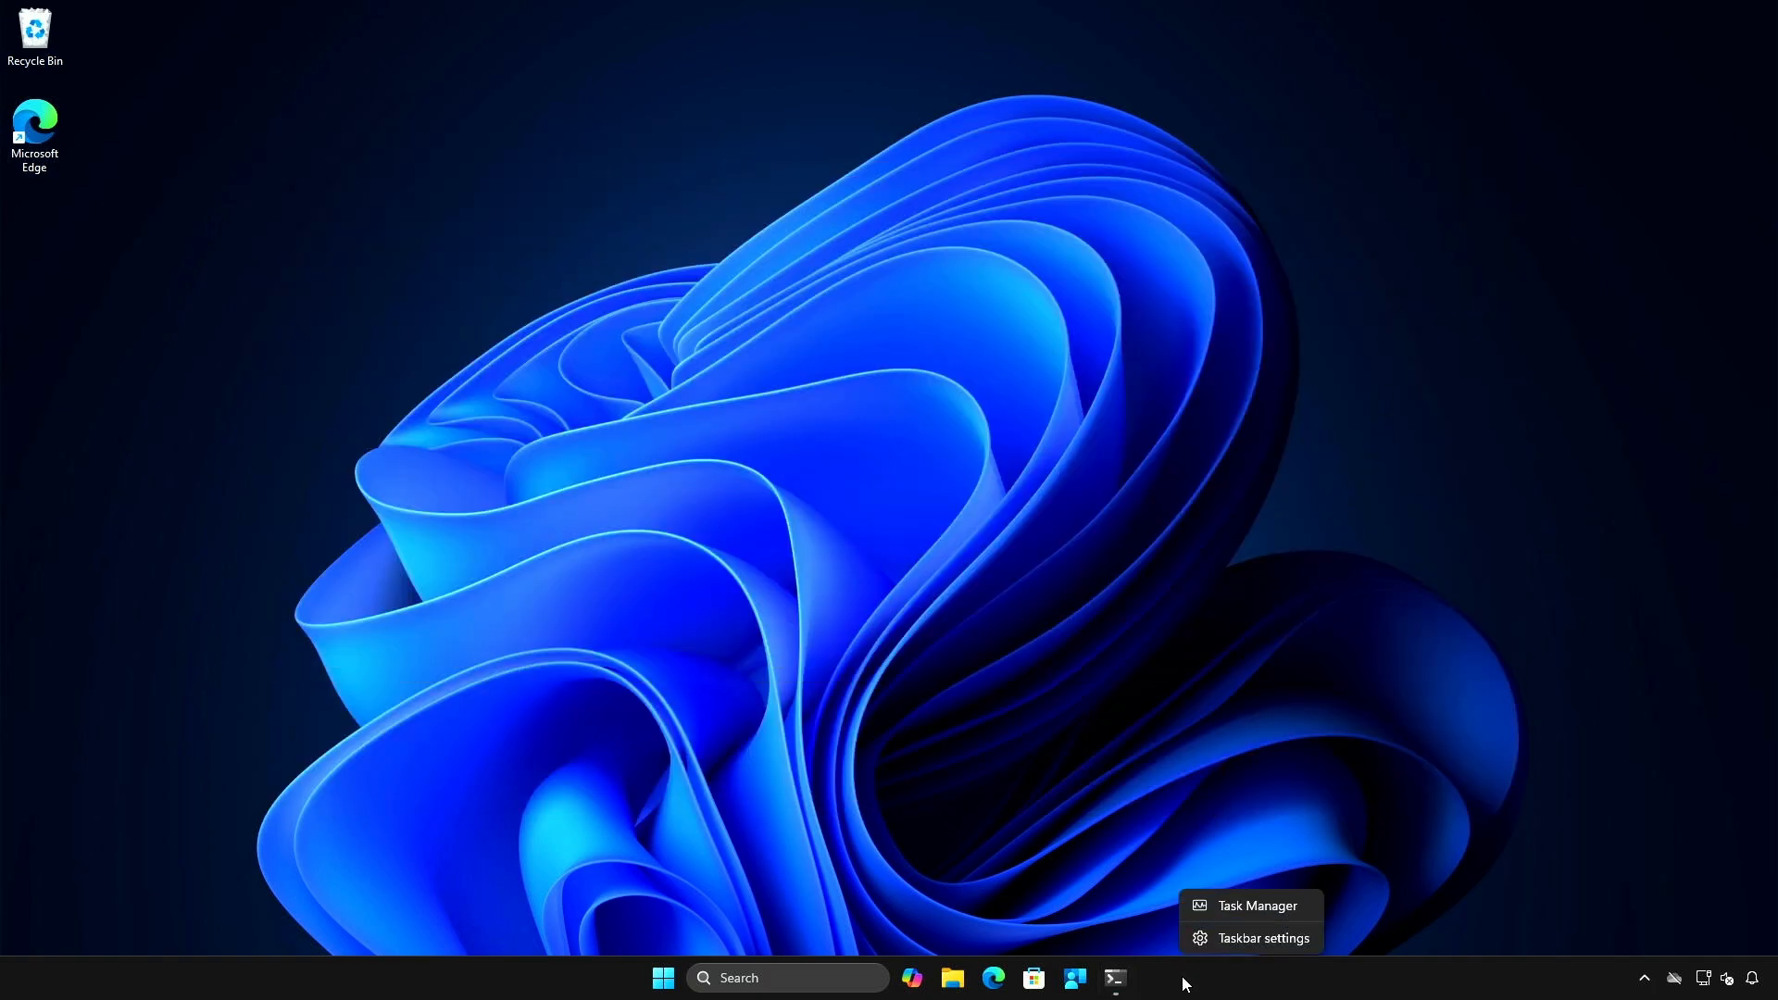
click(1250, 909)
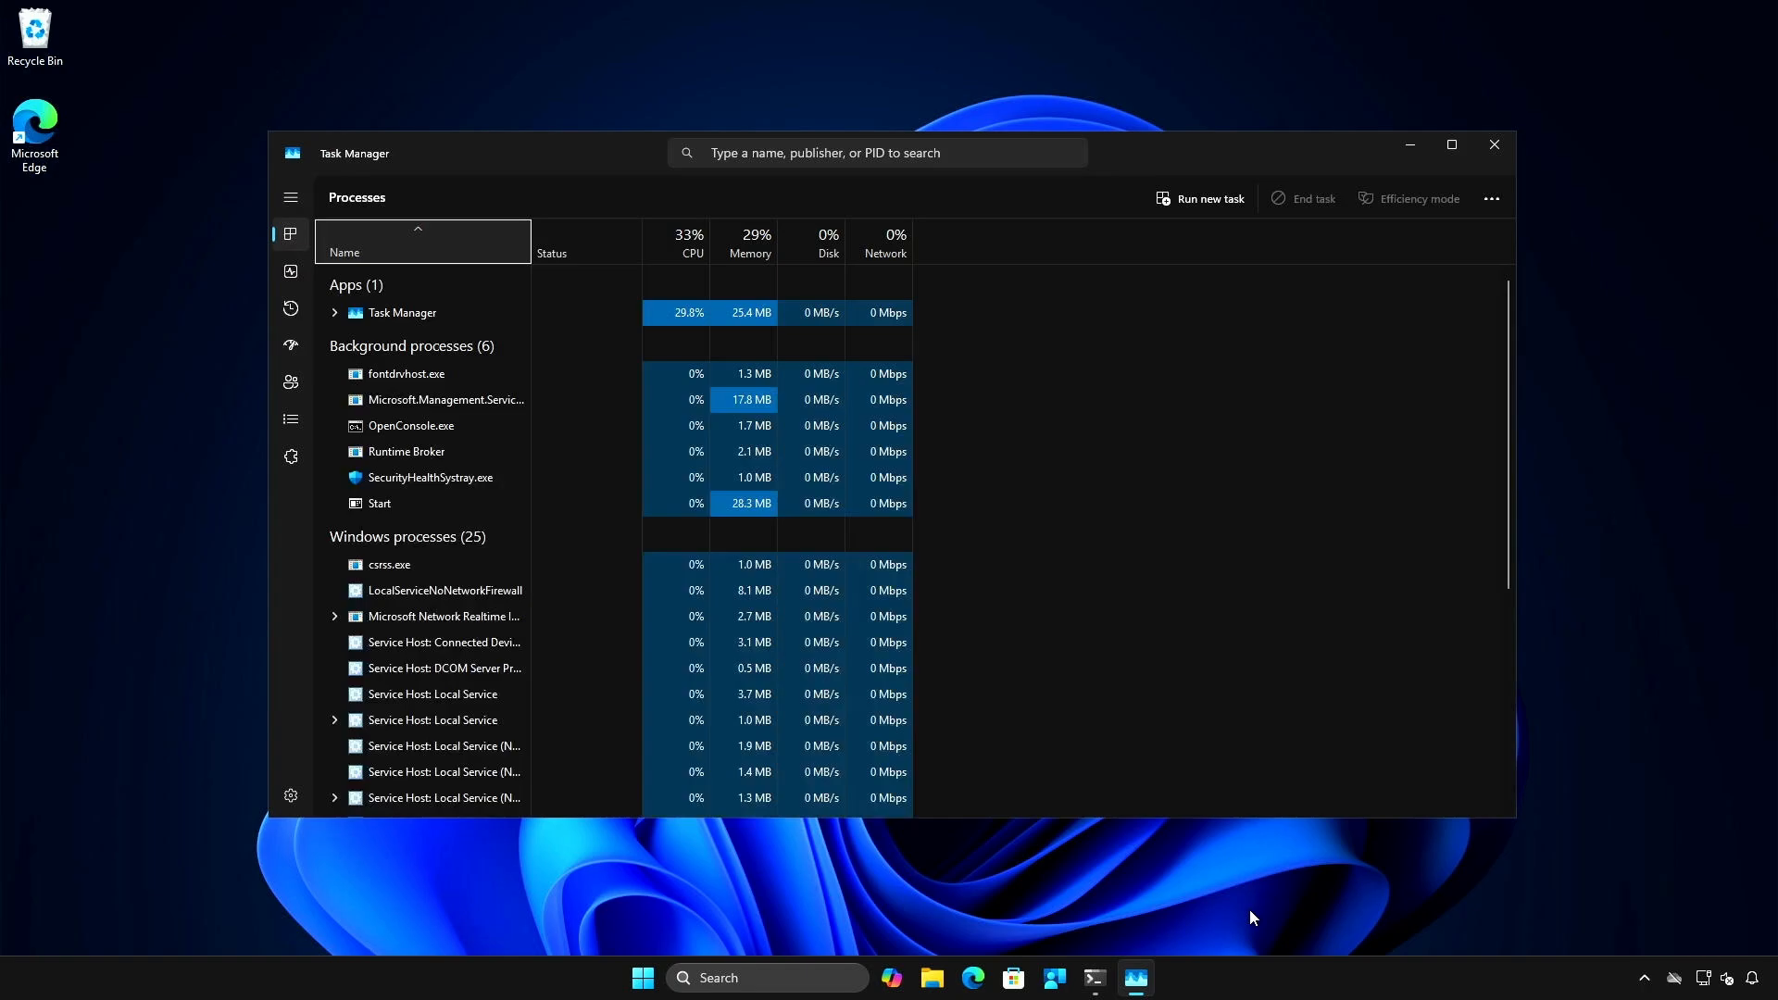
click(297, 269)
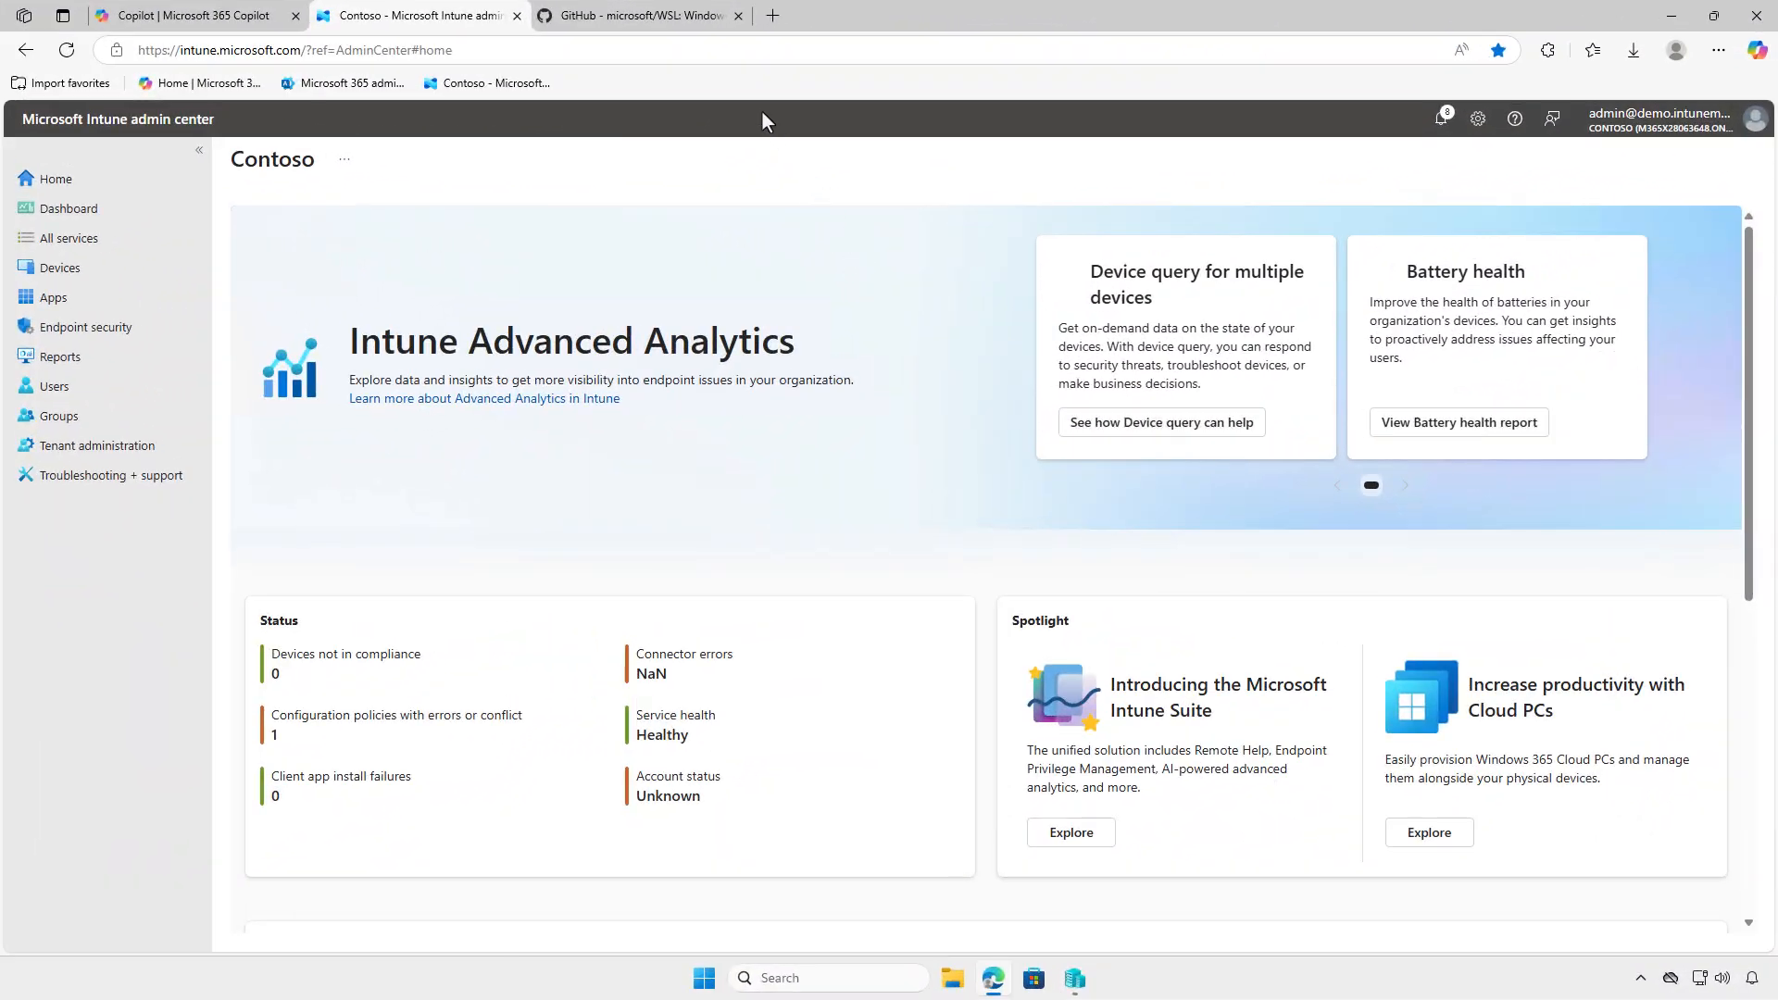
- Download wsl.2.5.9.0.x64.msi from the 2.5.9 release of the microsoft/WSL GitHub repository and show it in the Downloads folder
click(700, 24)
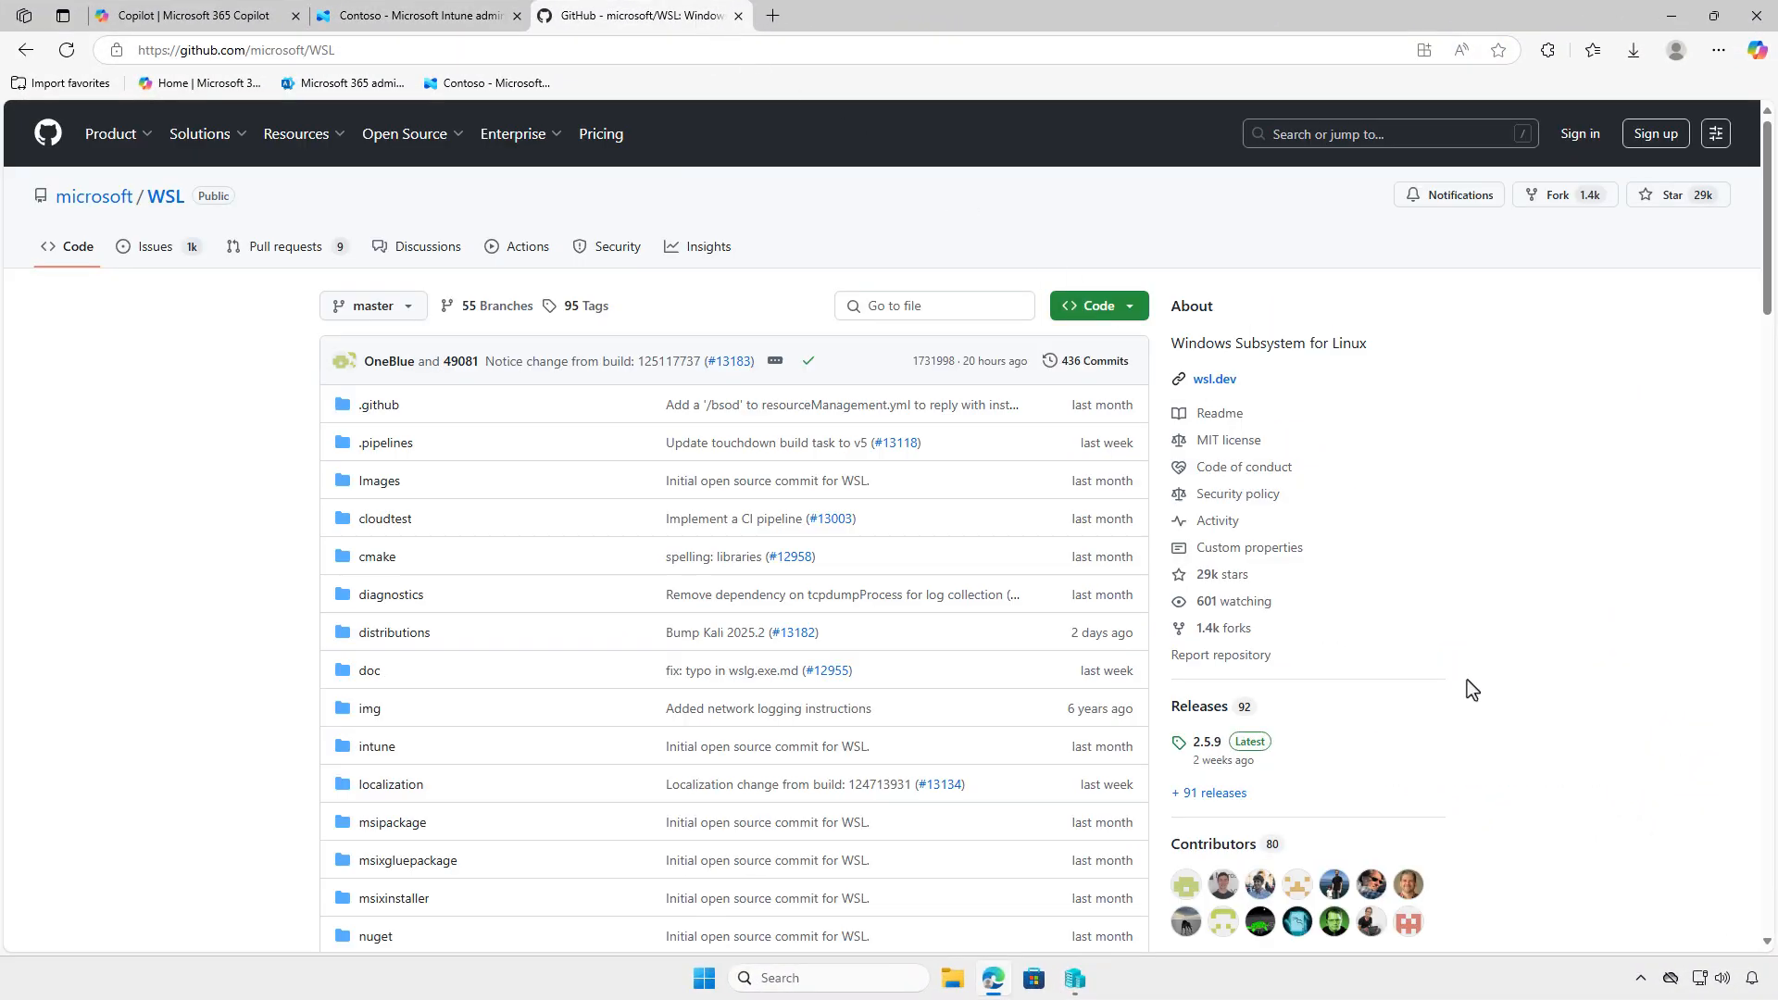
click(1231, 739)
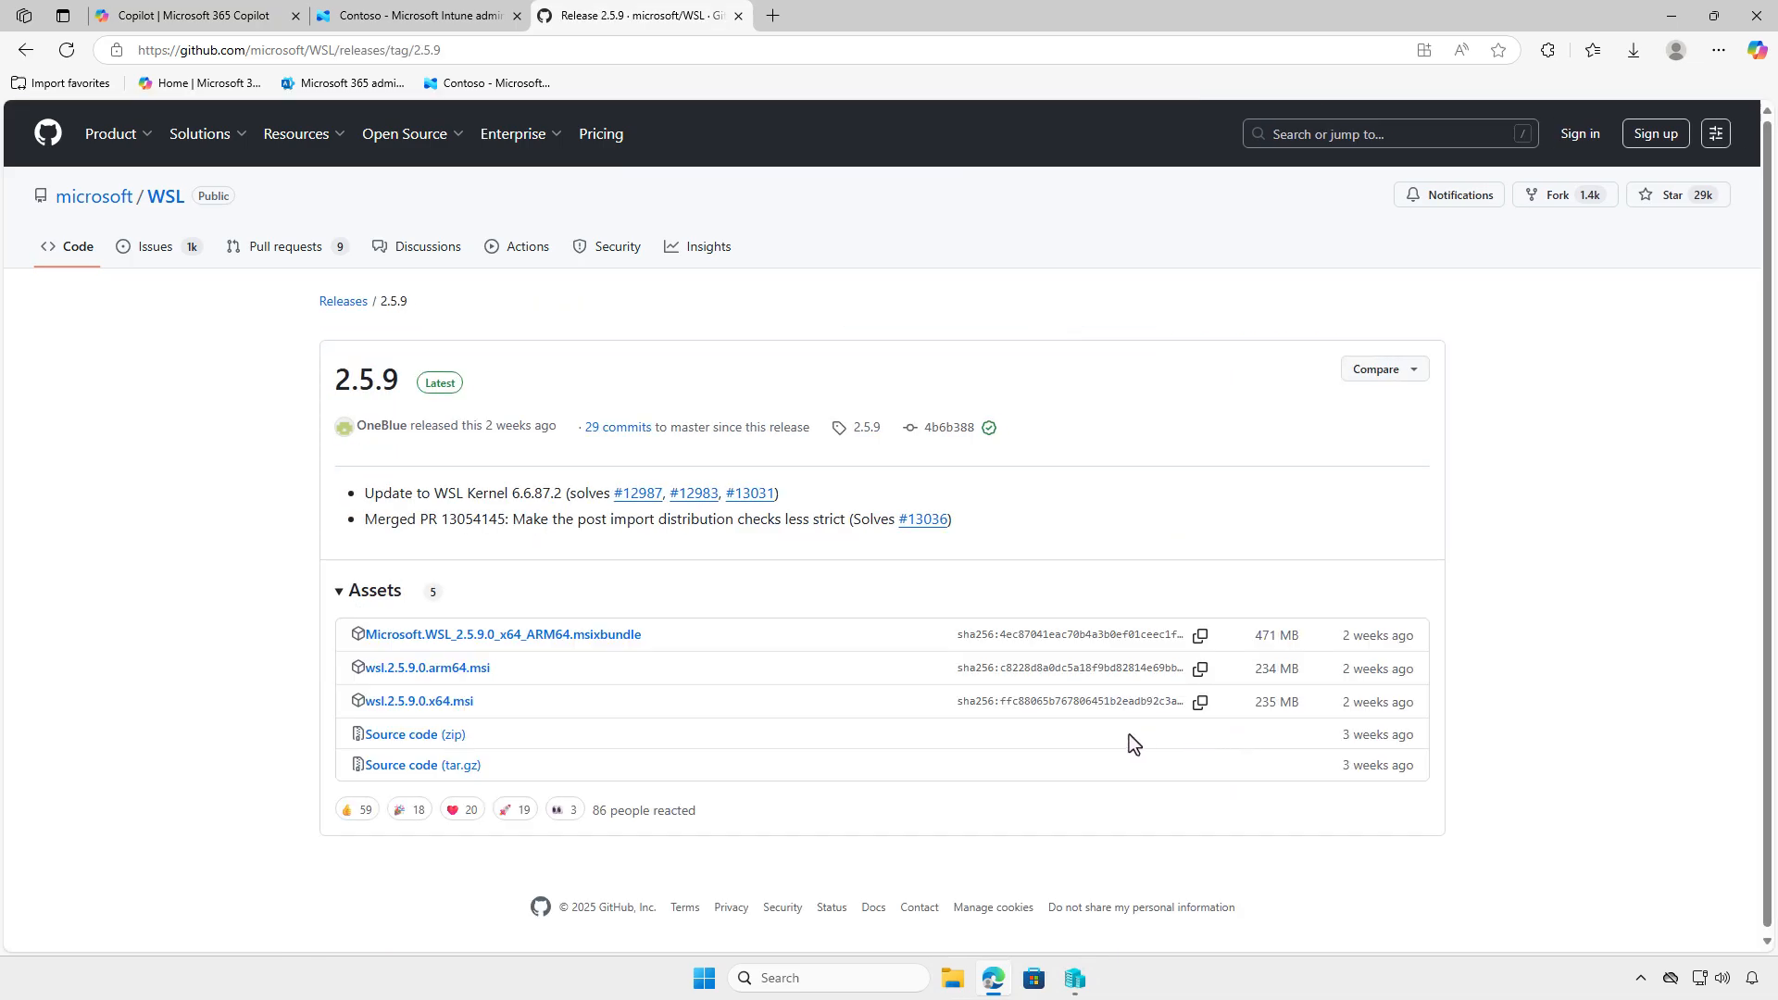
click(463, 706)
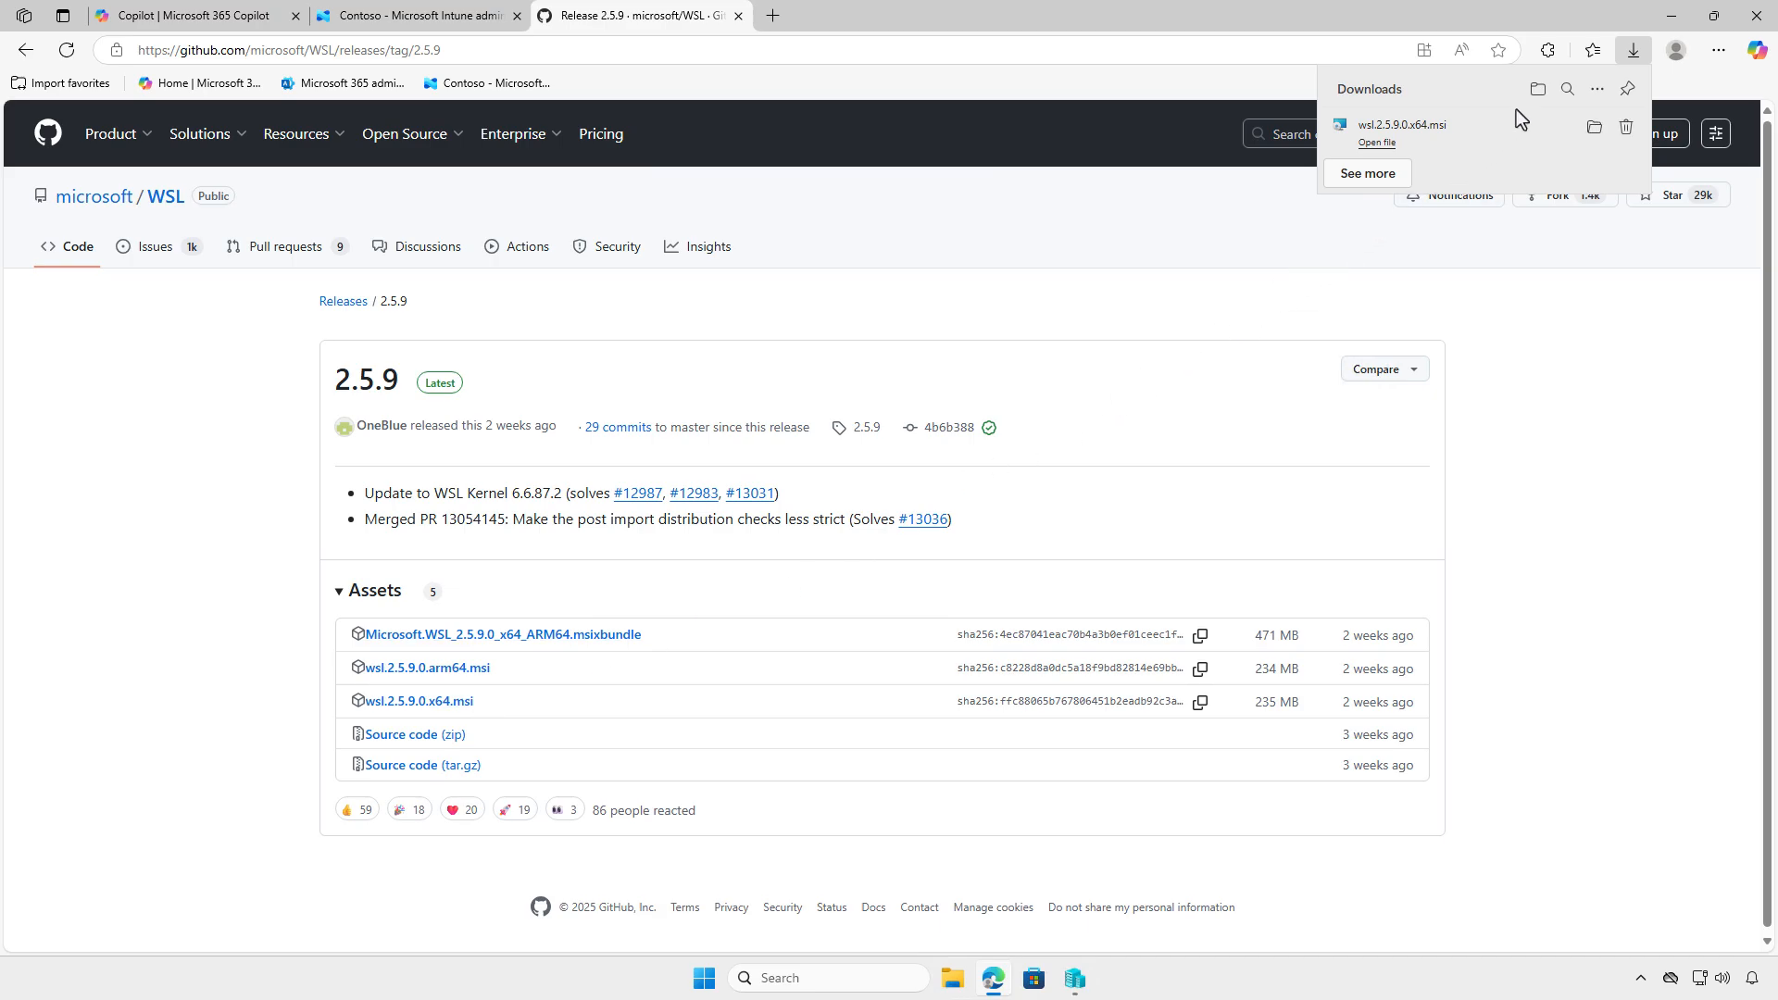
click(1535, 89)
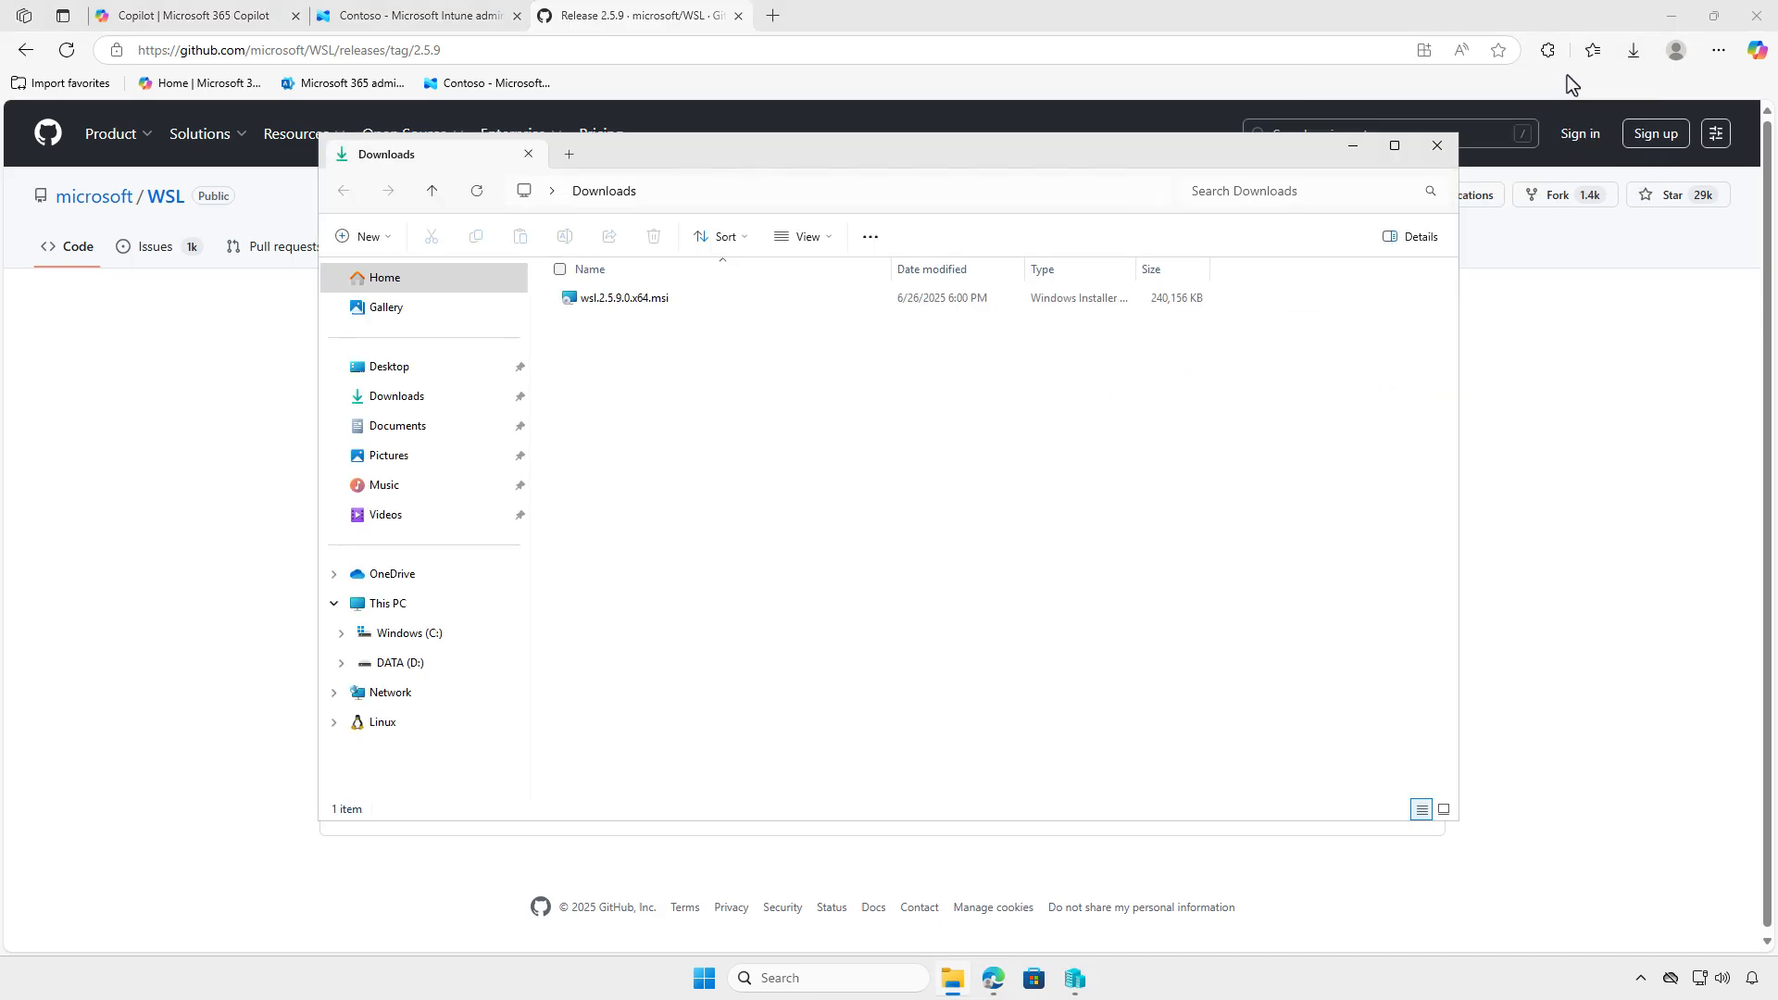
click(1670, 16)
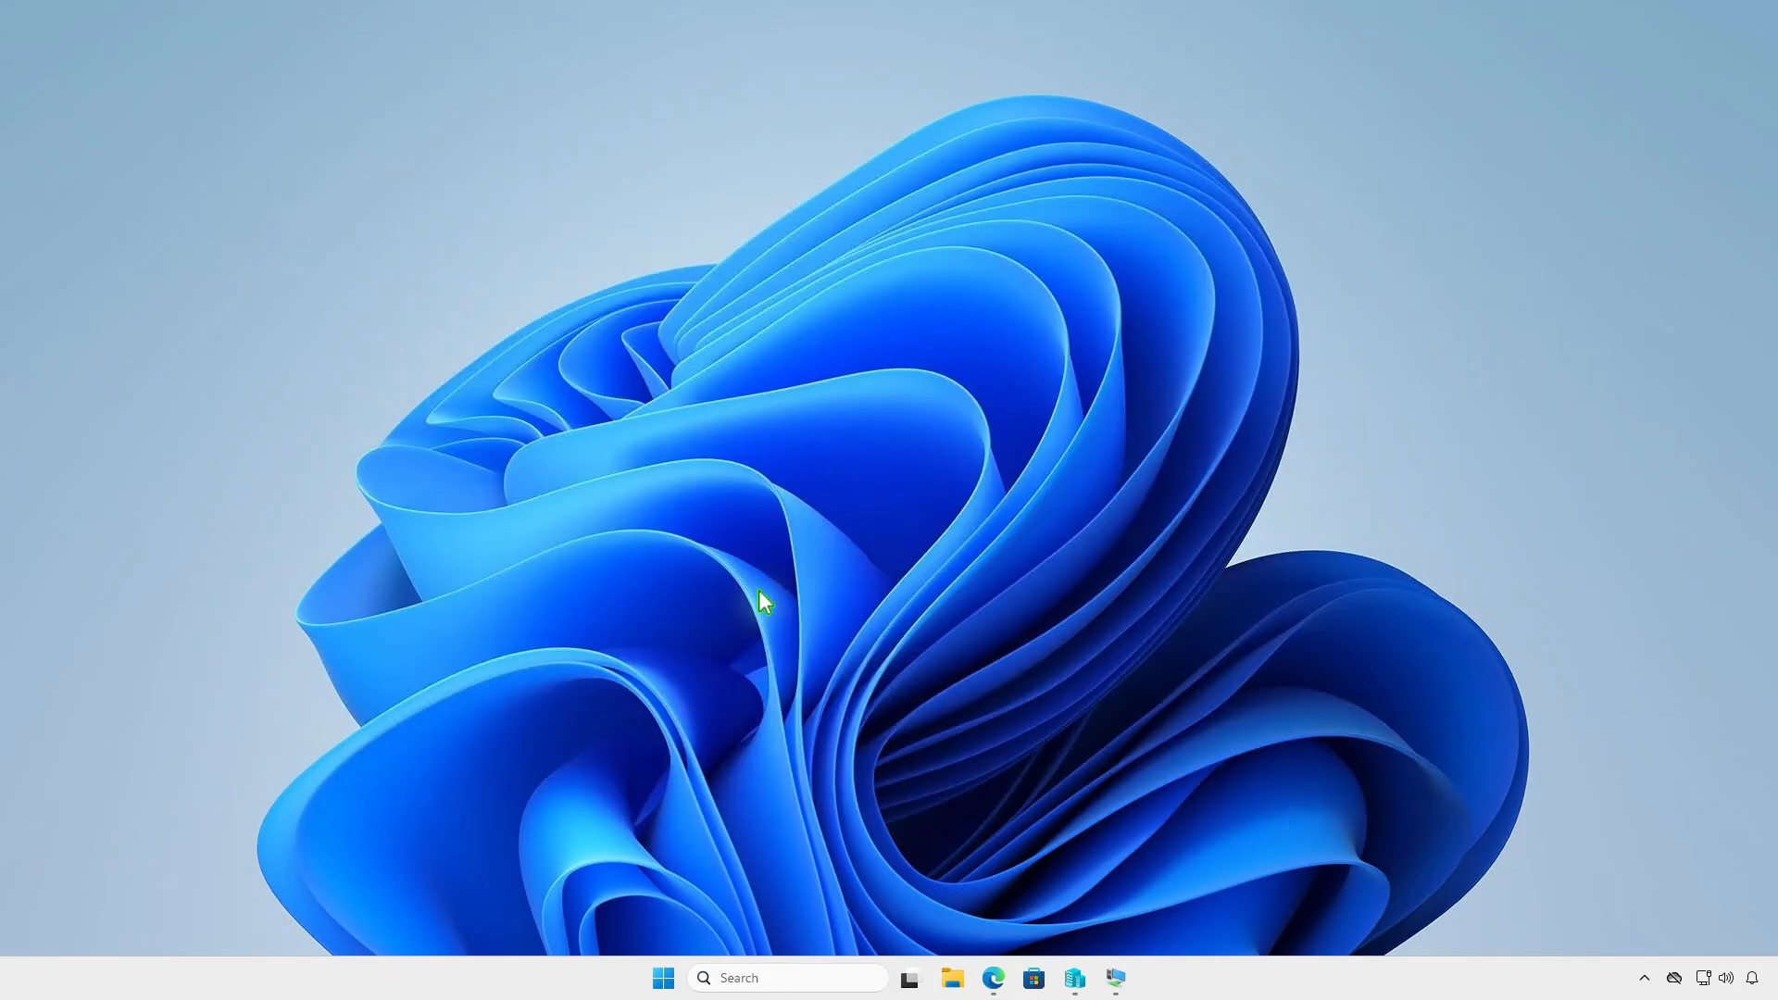
- Create a folder named Intune on the DATA (D:) drive
click(952, 978)
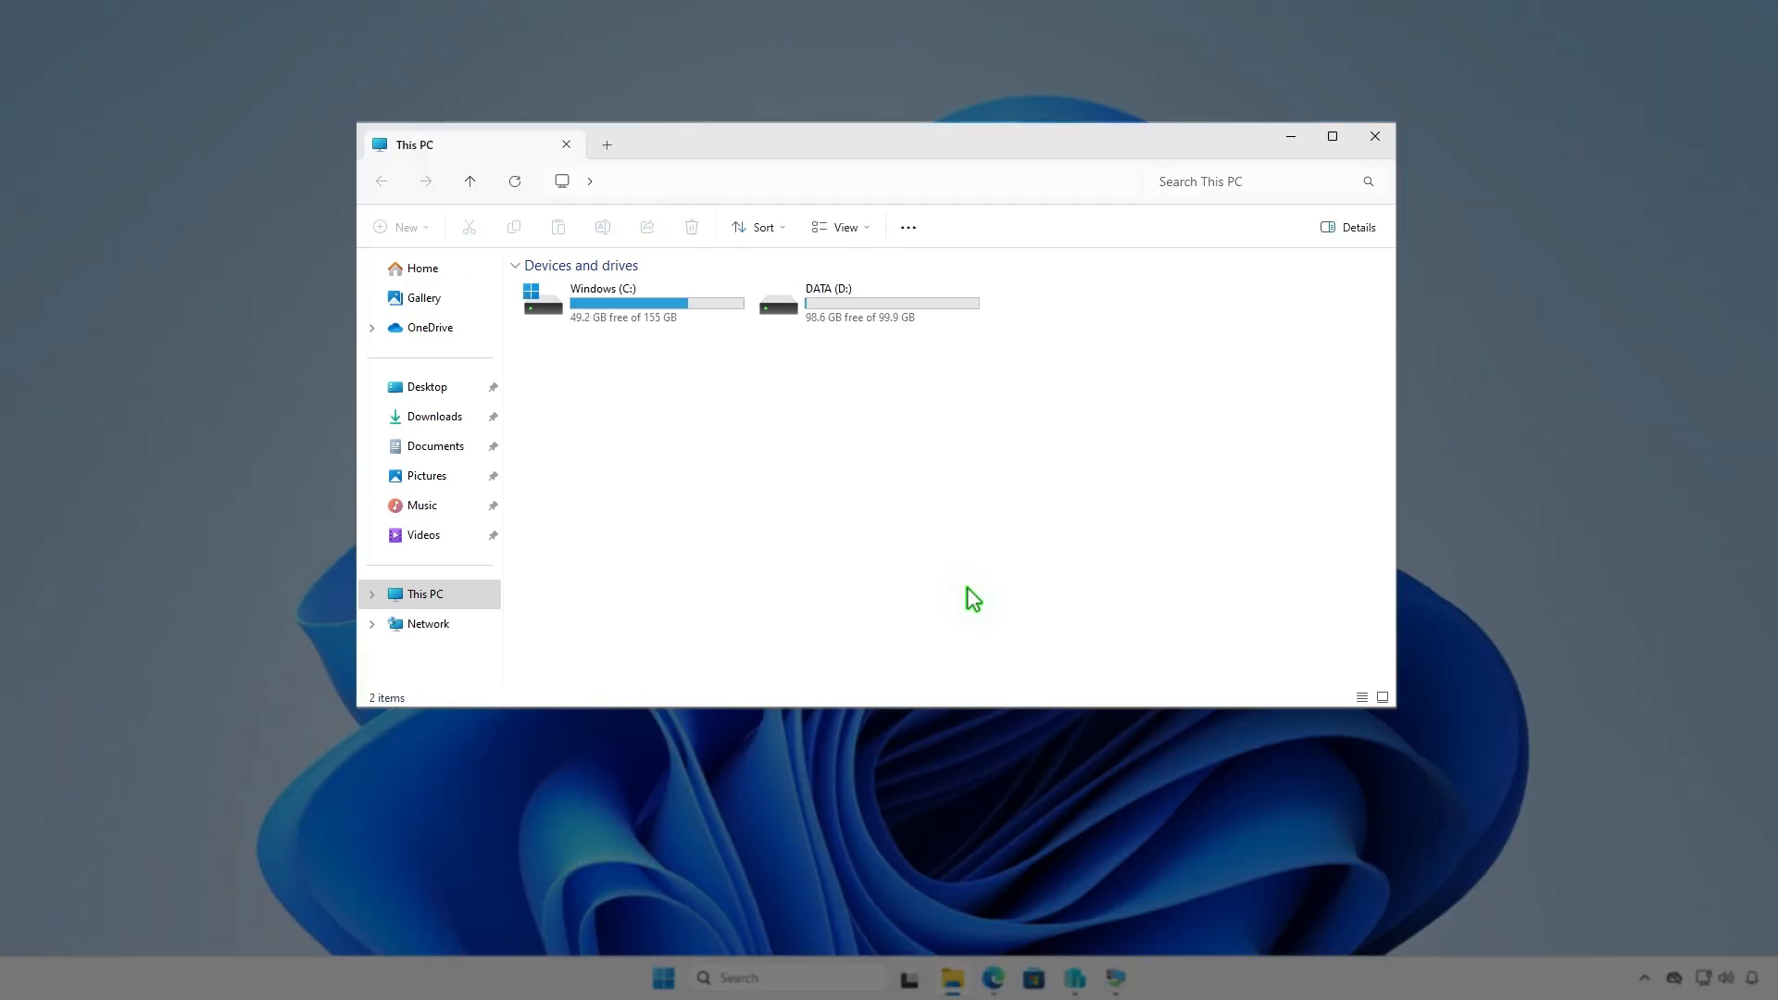
double_click(925, 309)
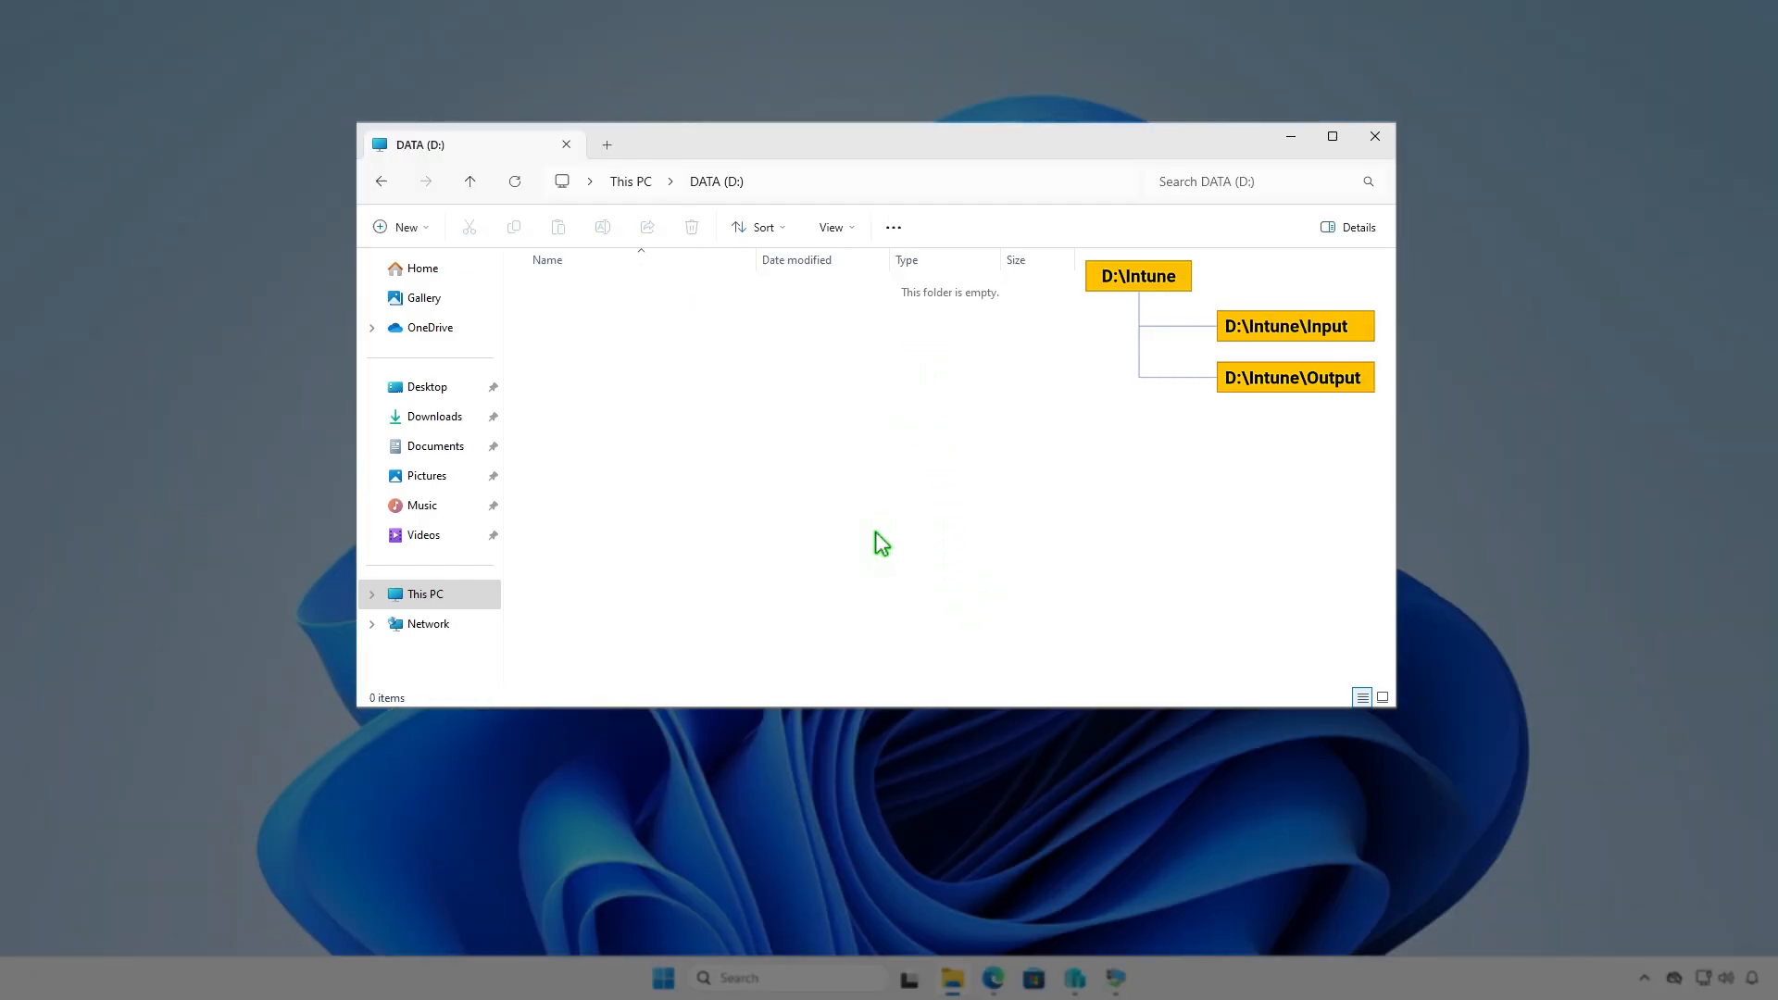
click(420, 227)
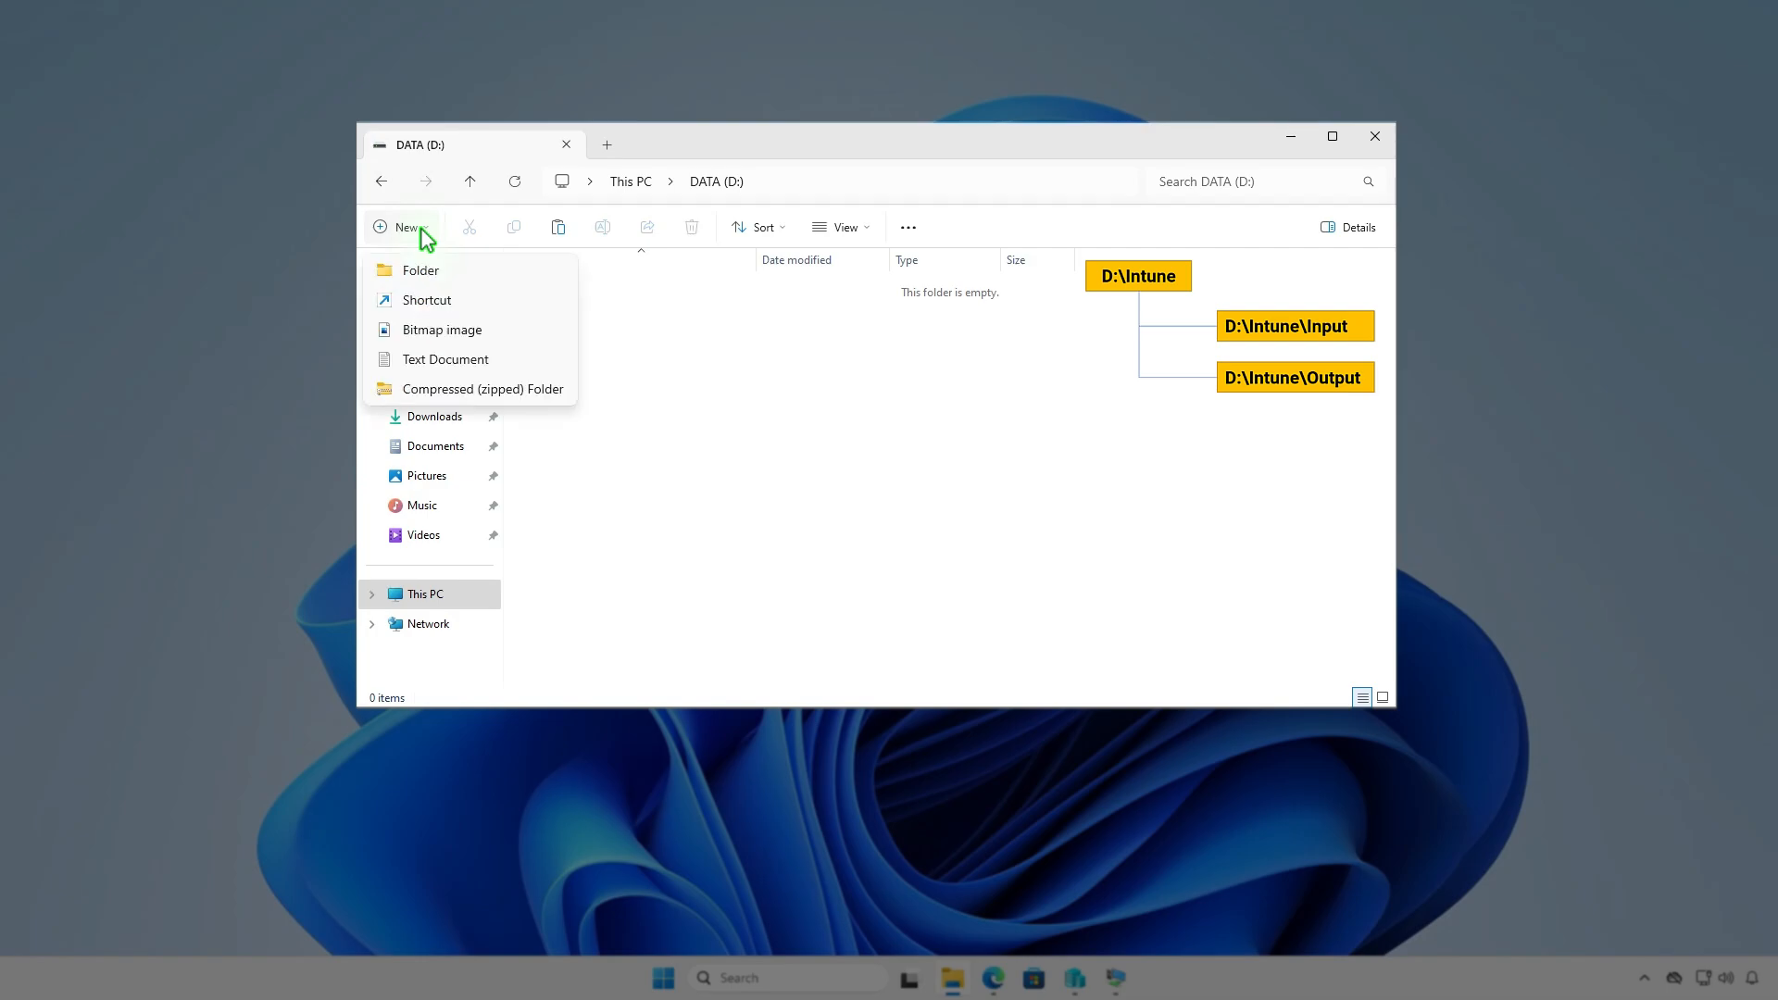
click(468, 267)
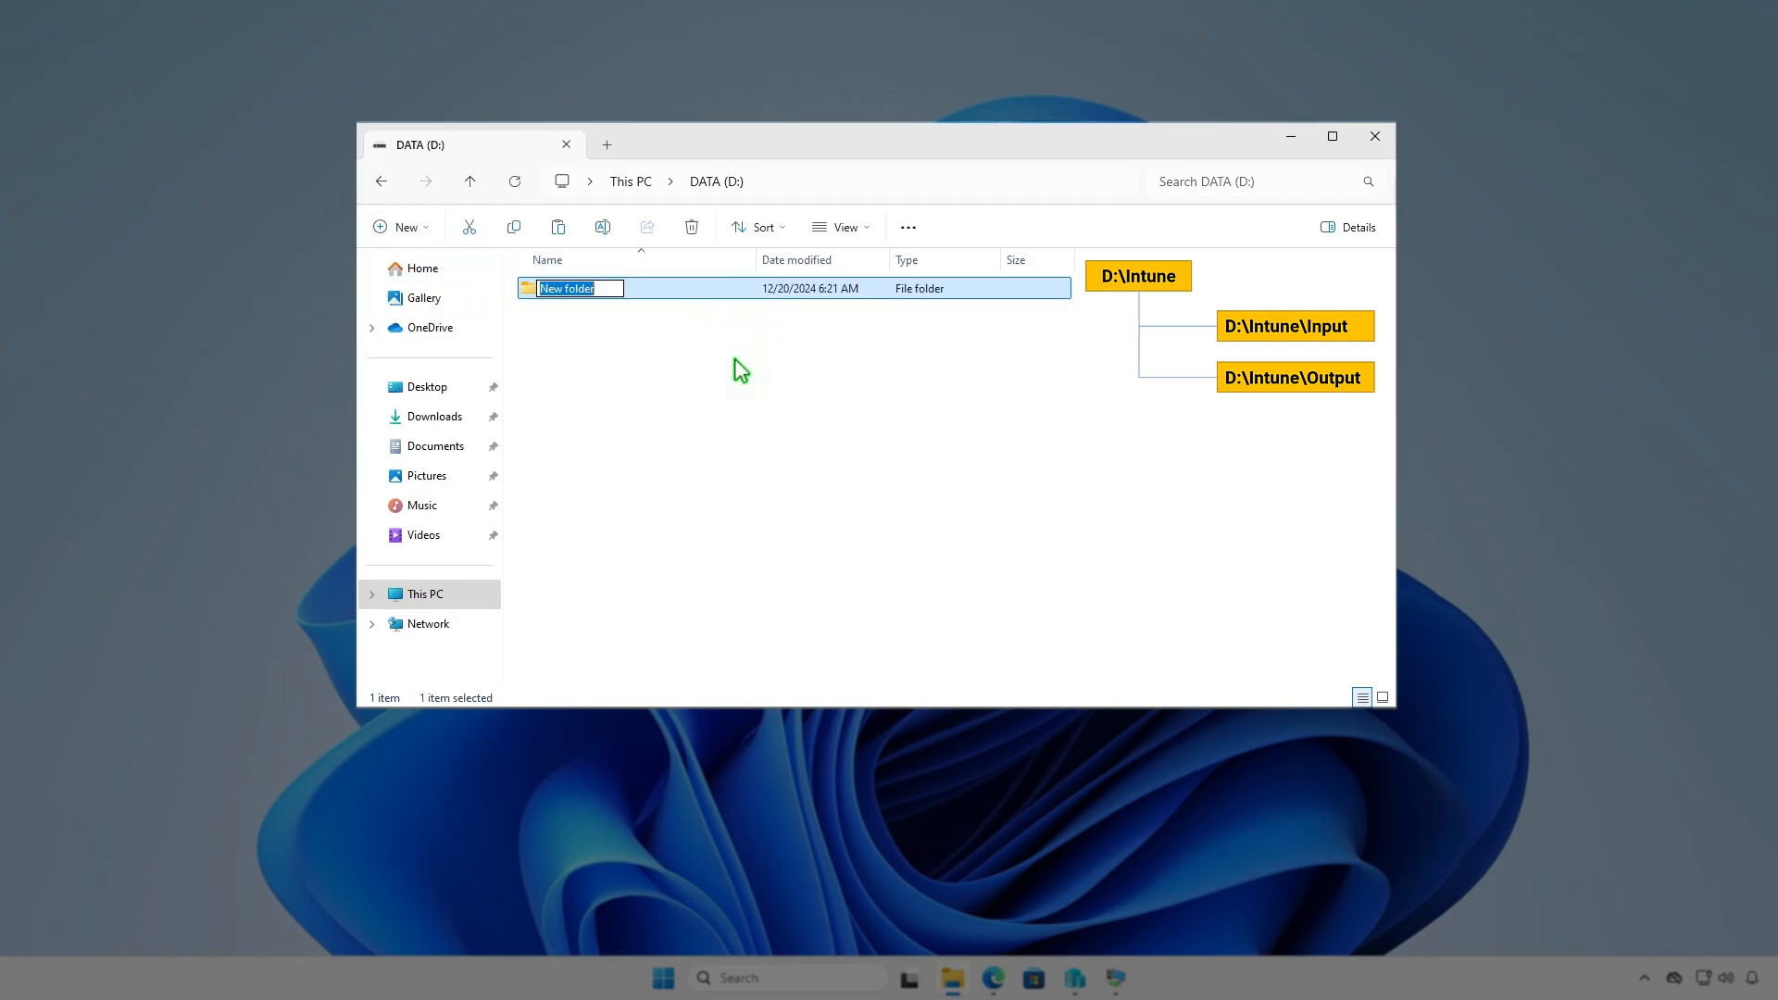
text(Intune)
key(Return)
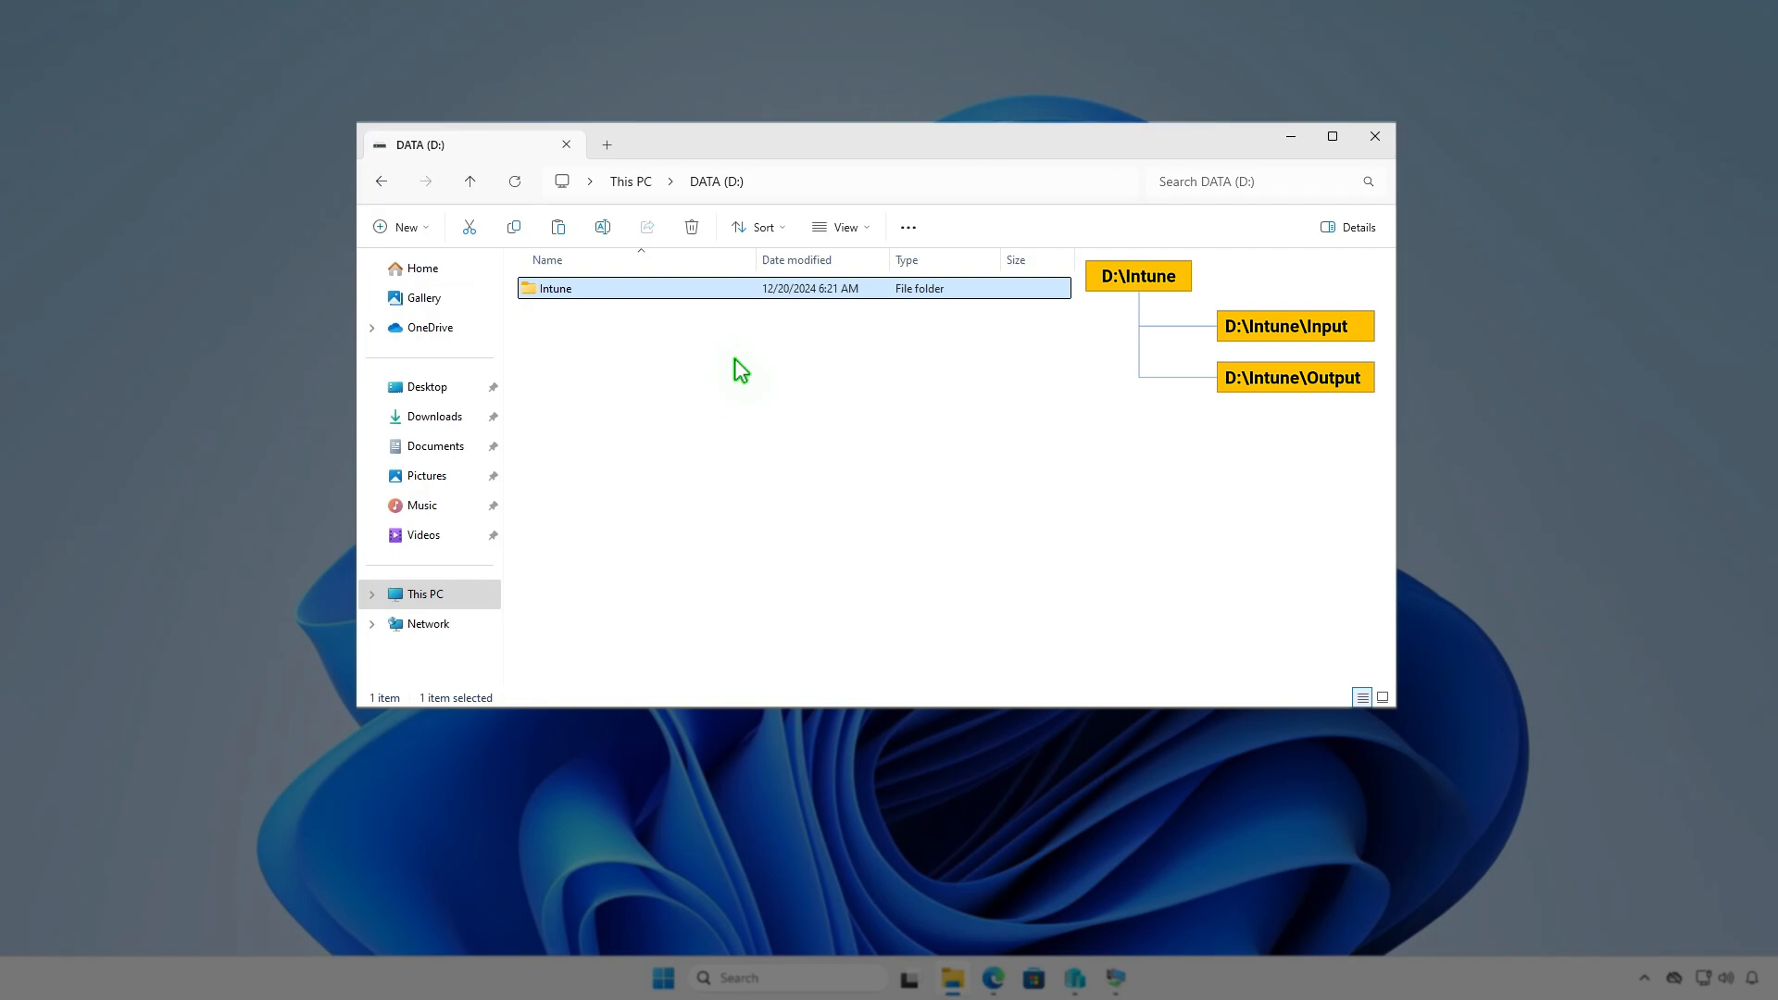
- Create two subfolders named Input and Output inside D:\Intune
key(Return)
right_click(735, 360)
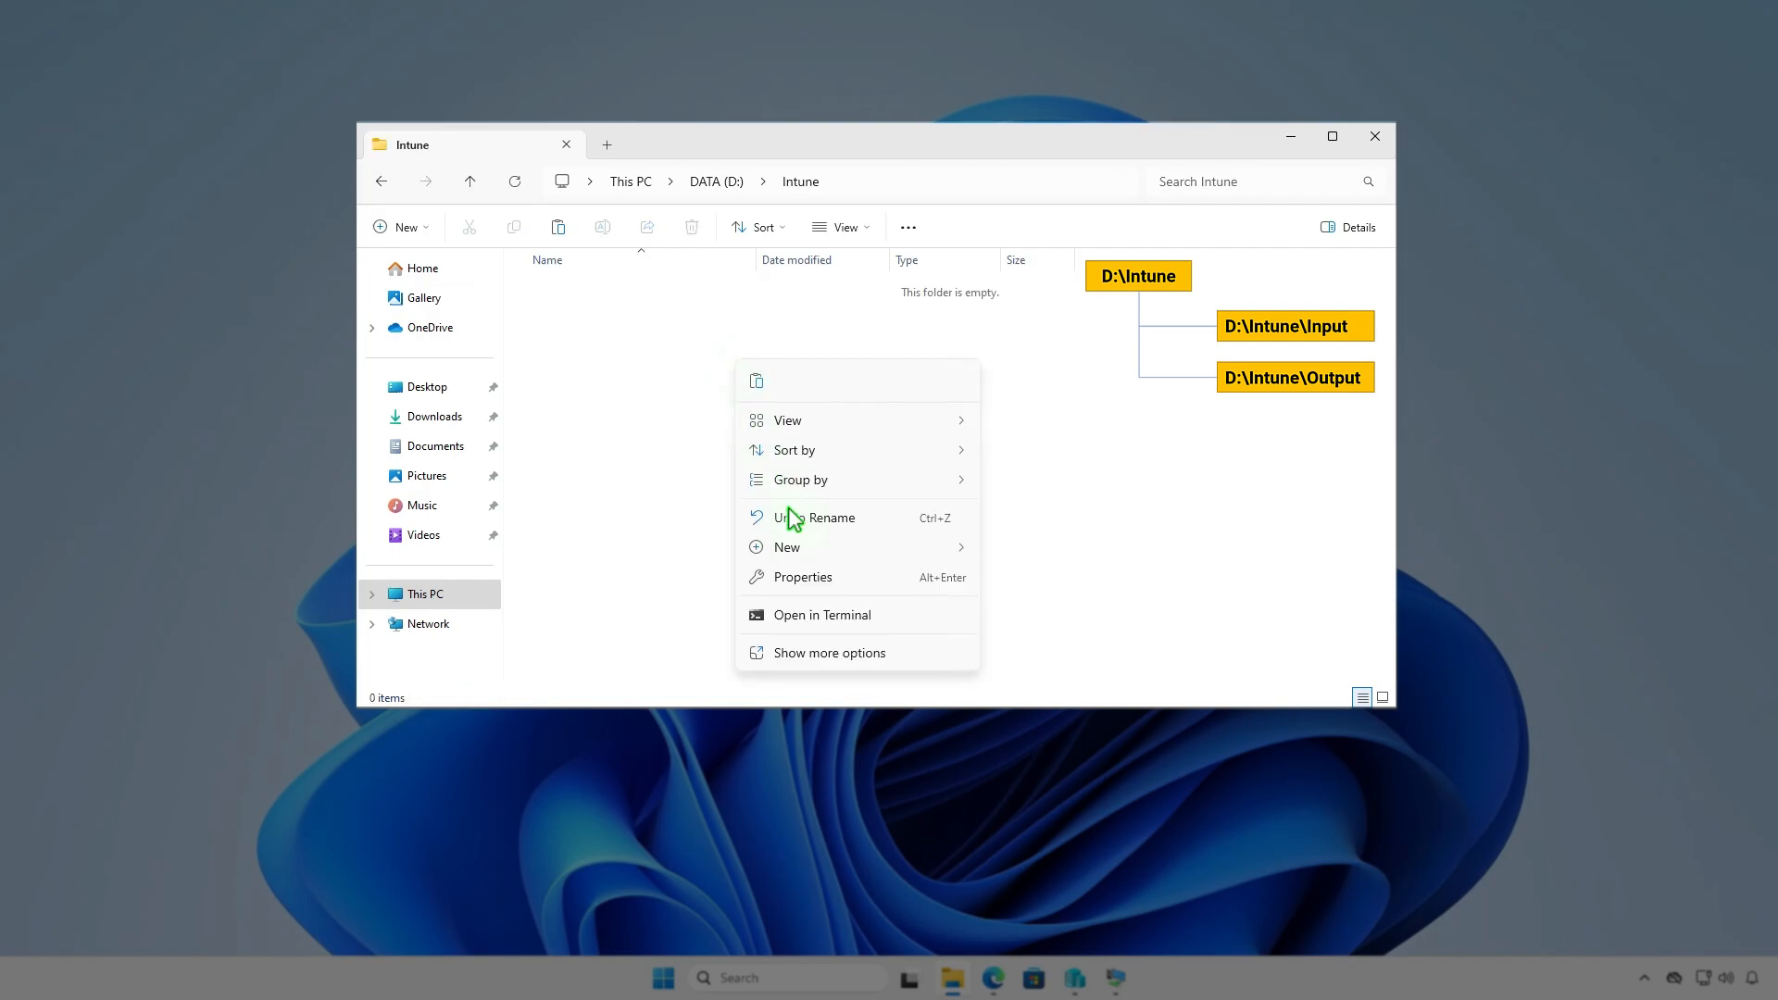
mouse_move(797, 549)
click(1035, 554)
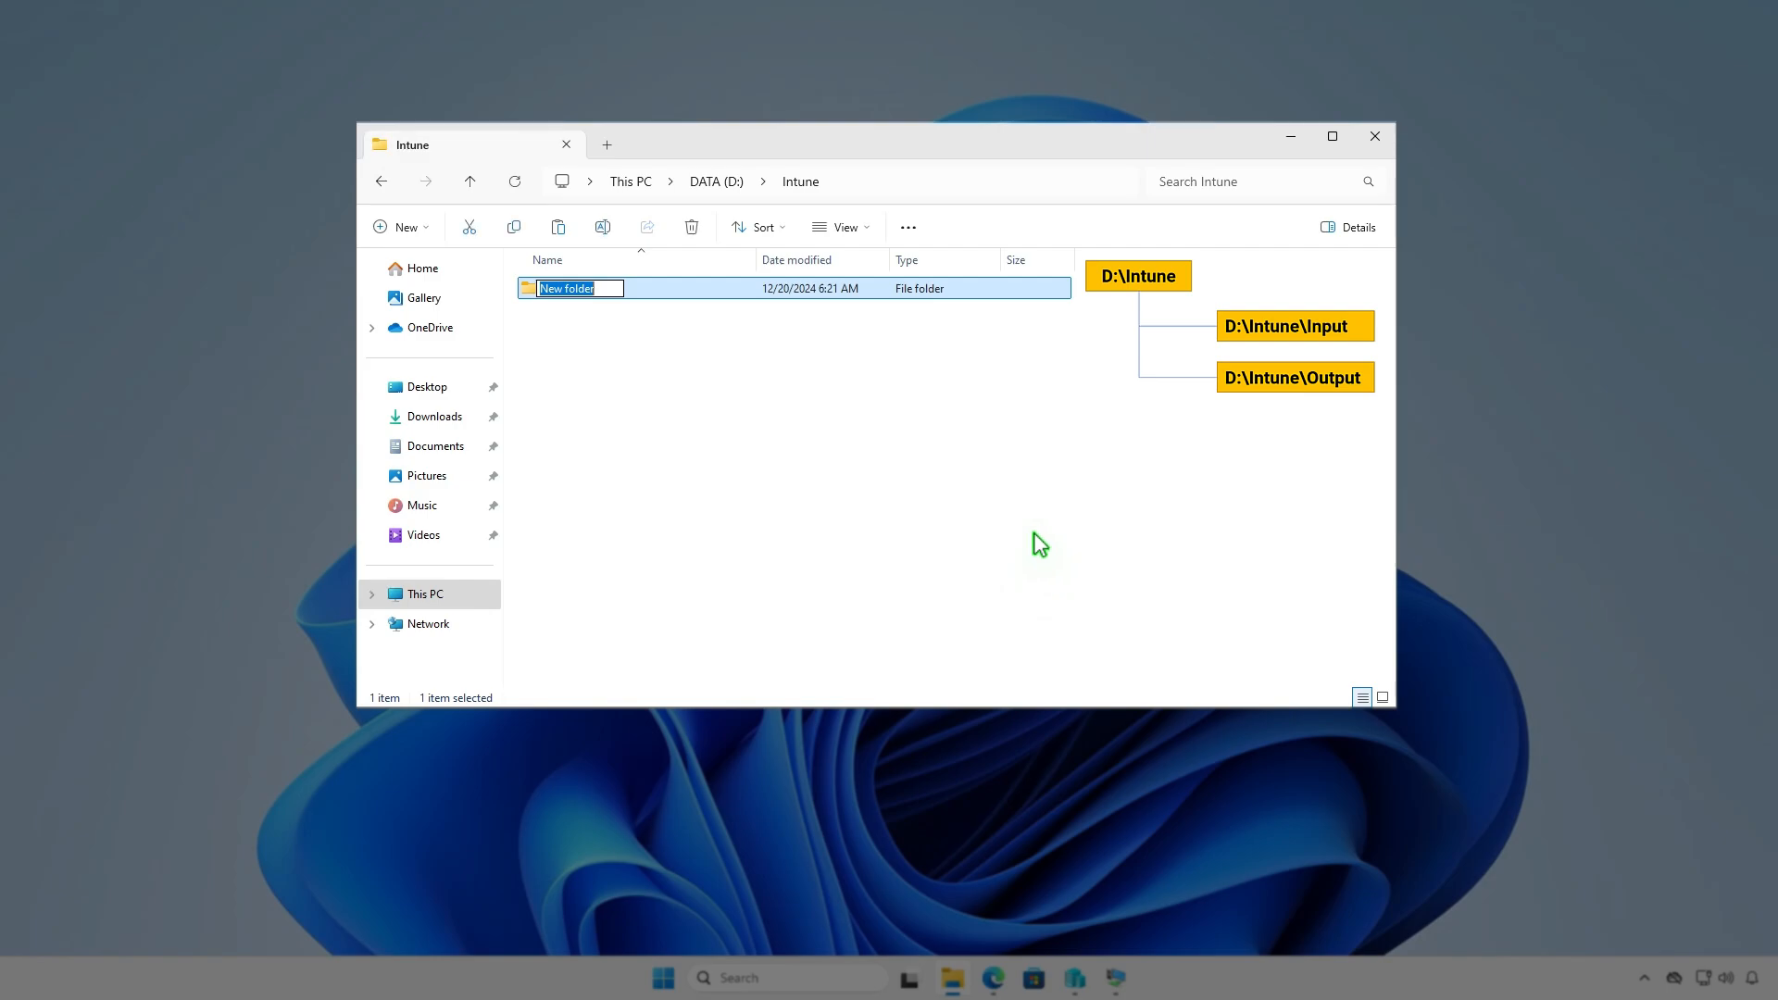
text(Input)
key(Return)
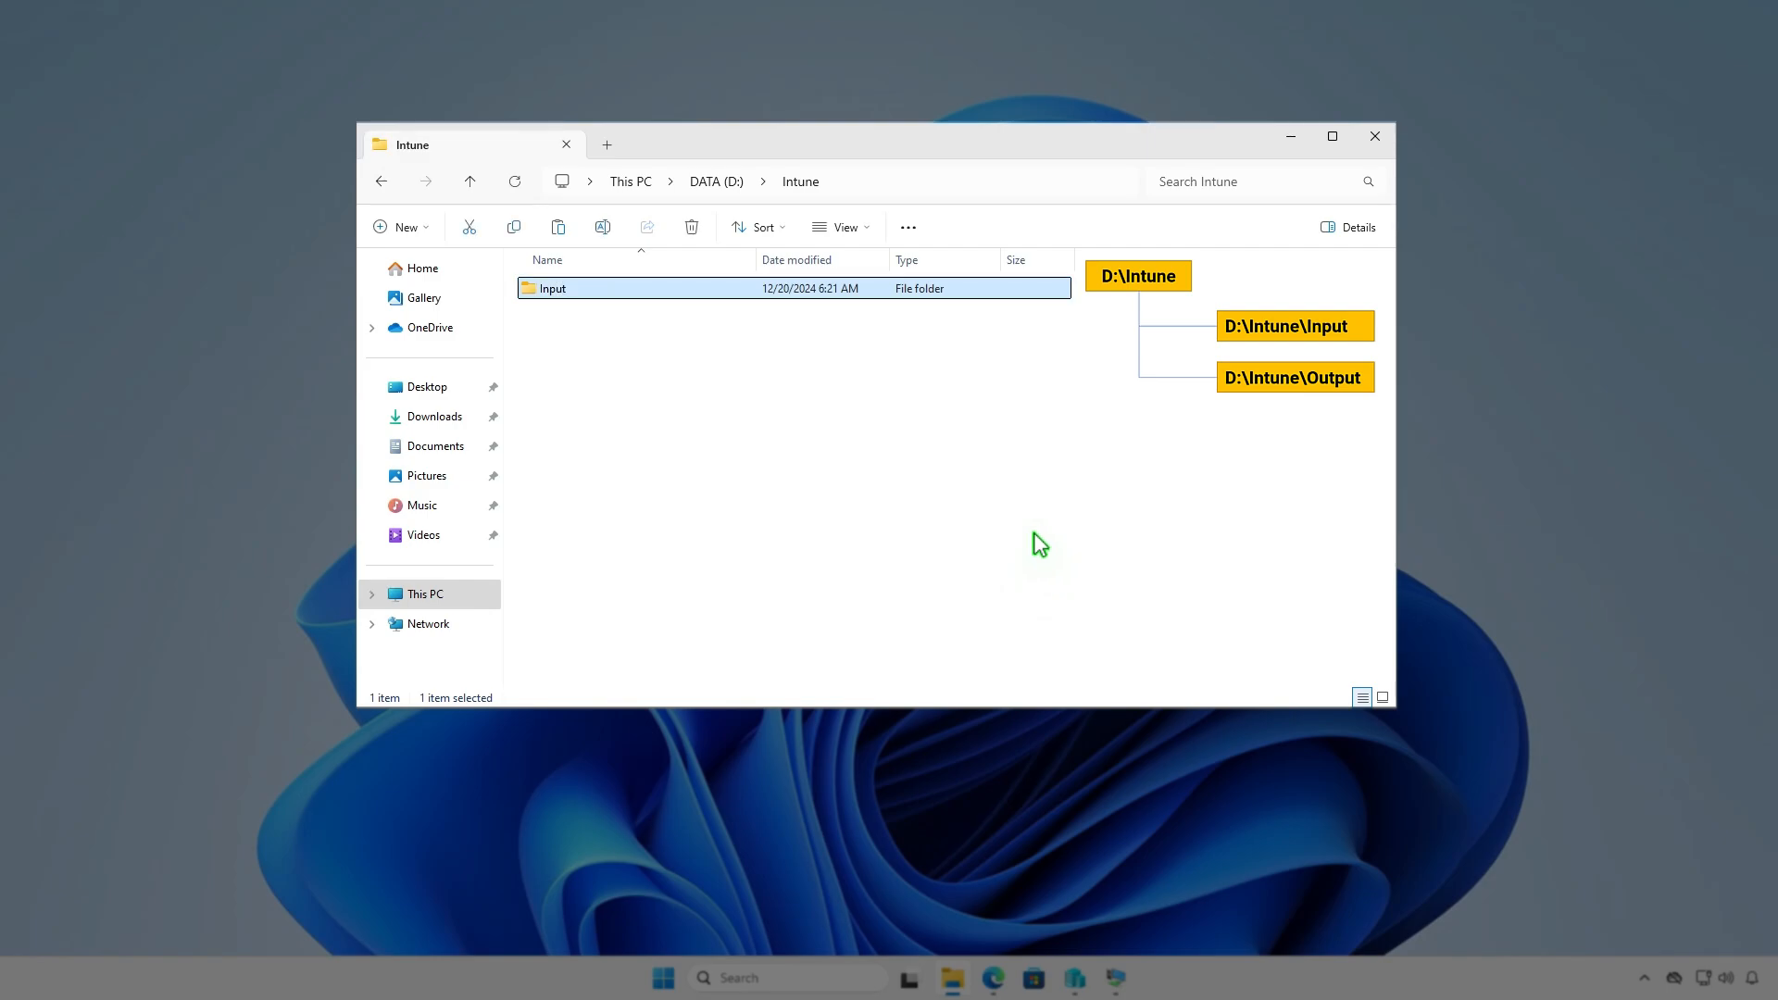
key(ctrl+shift+n)
text(Output)
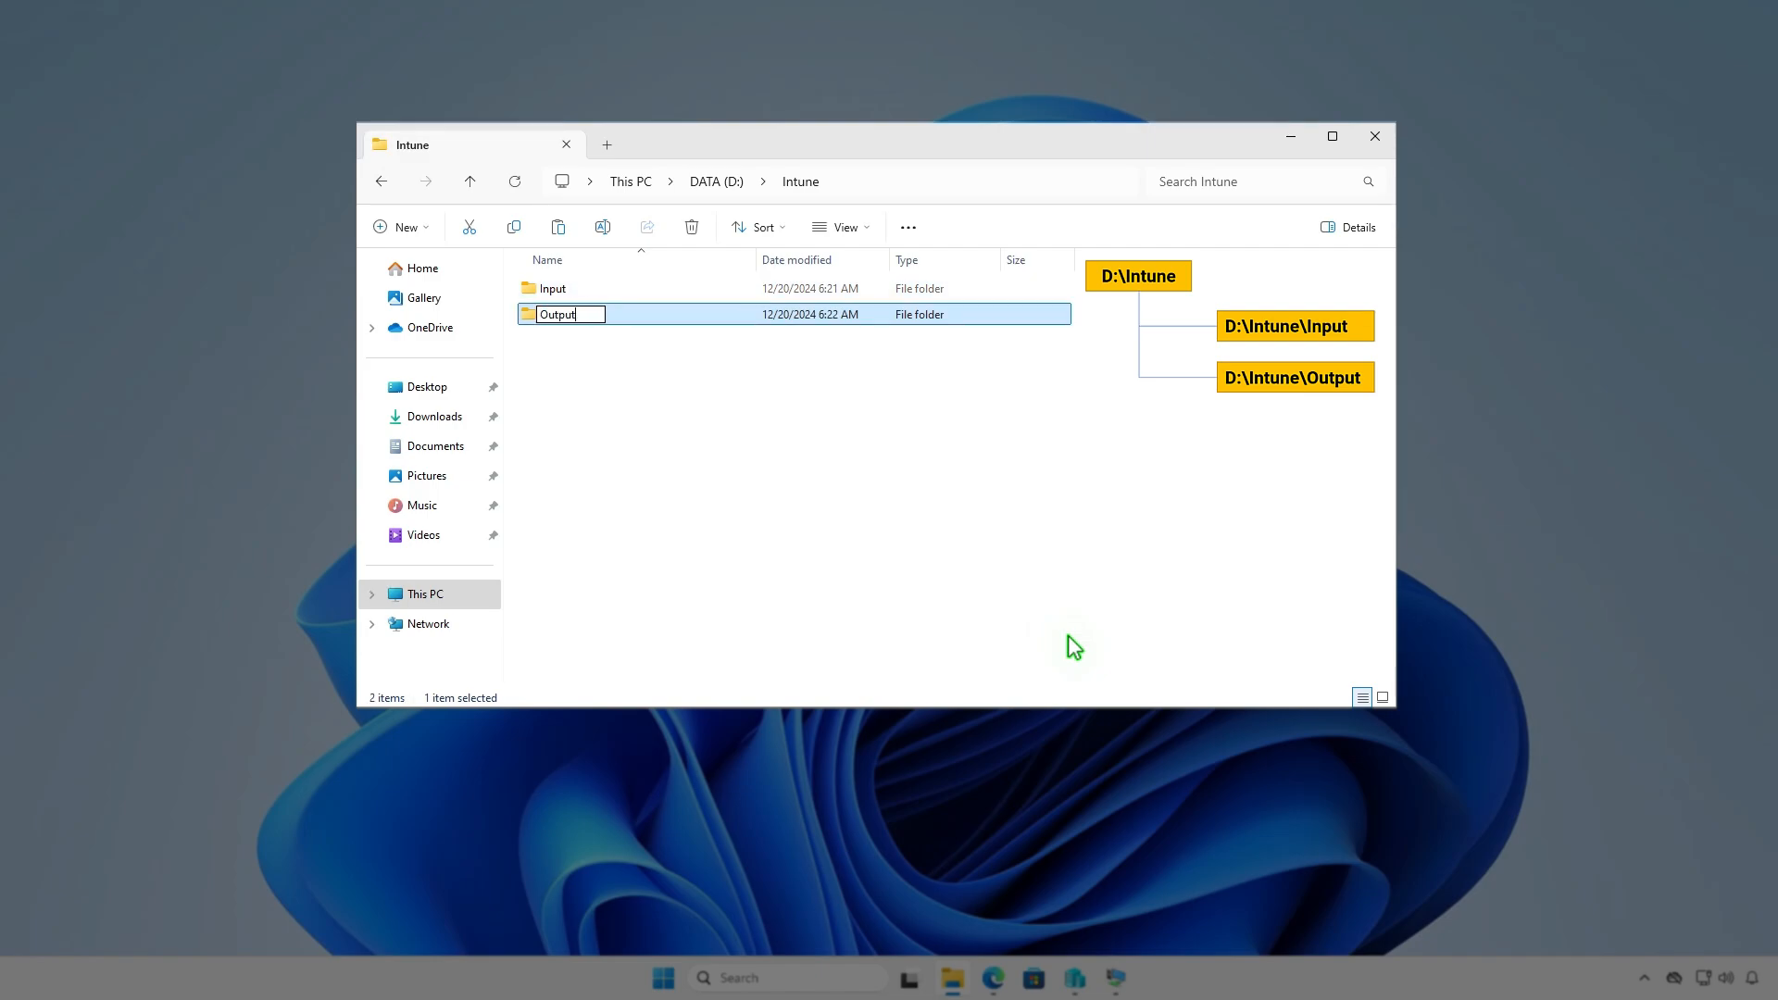
click(965, 496)
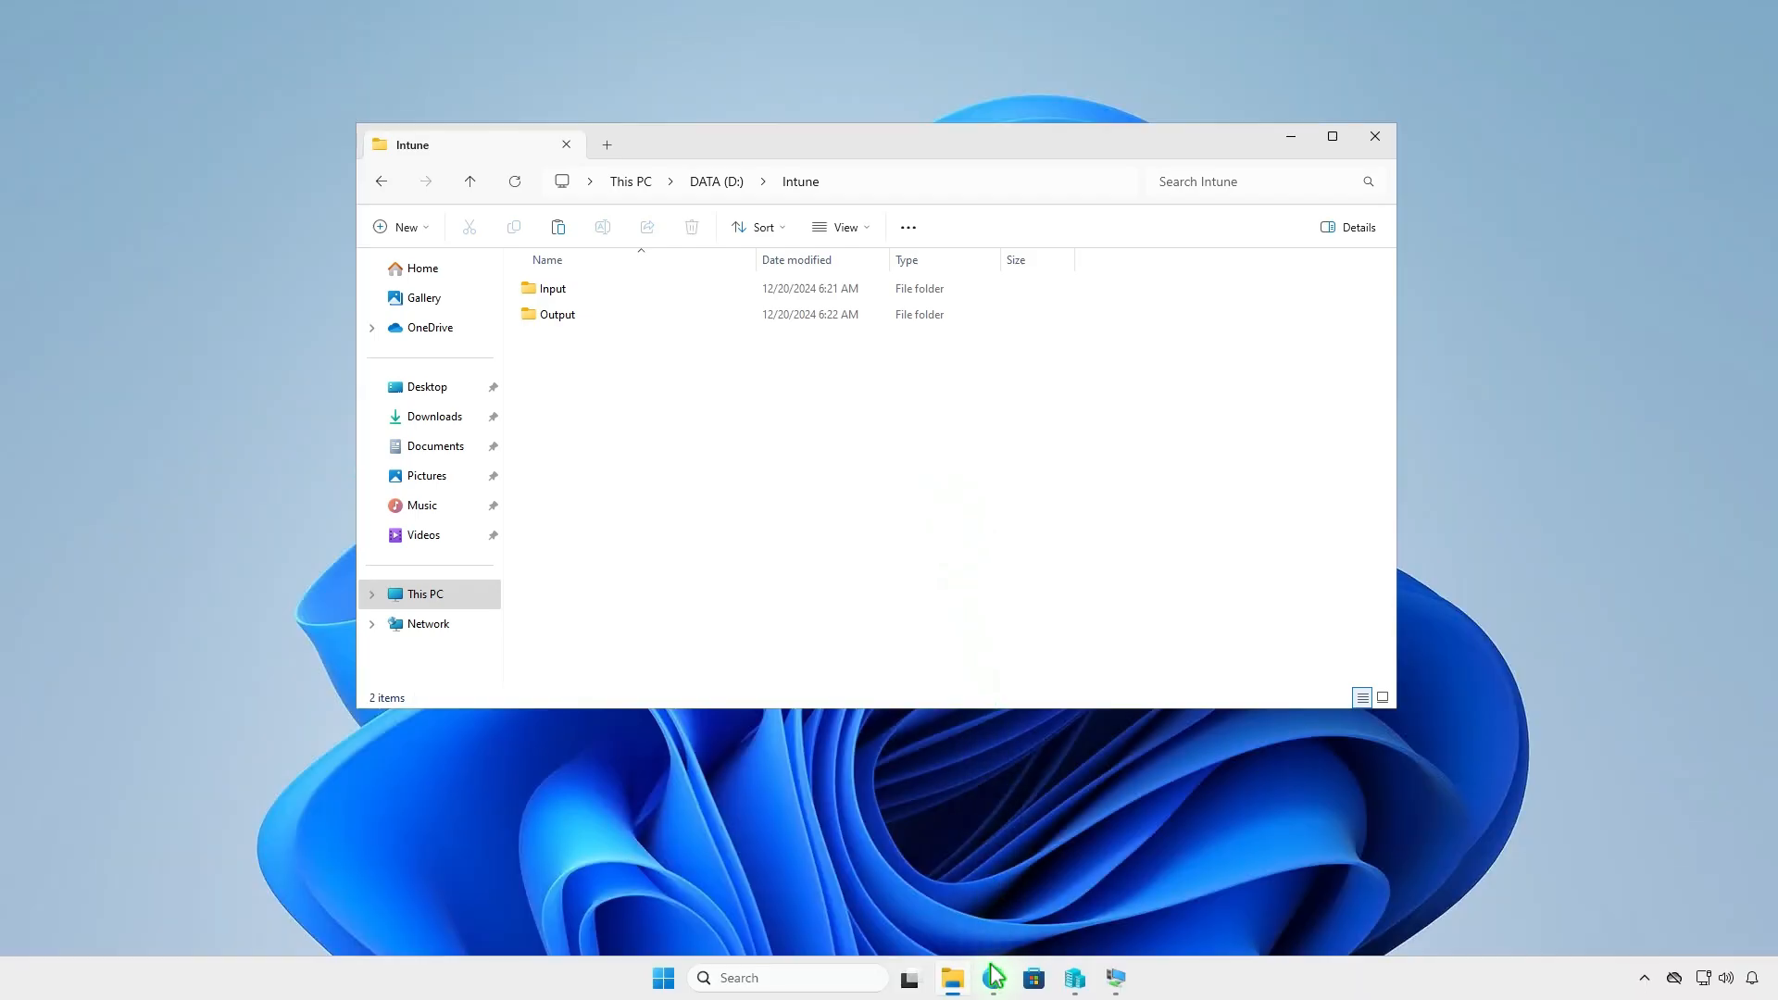
- Switch to Edge and download the zip source code of Microsoft-Win32-Content-Prep-Tool release v1.8.6 from GitHub
click(993, 978)
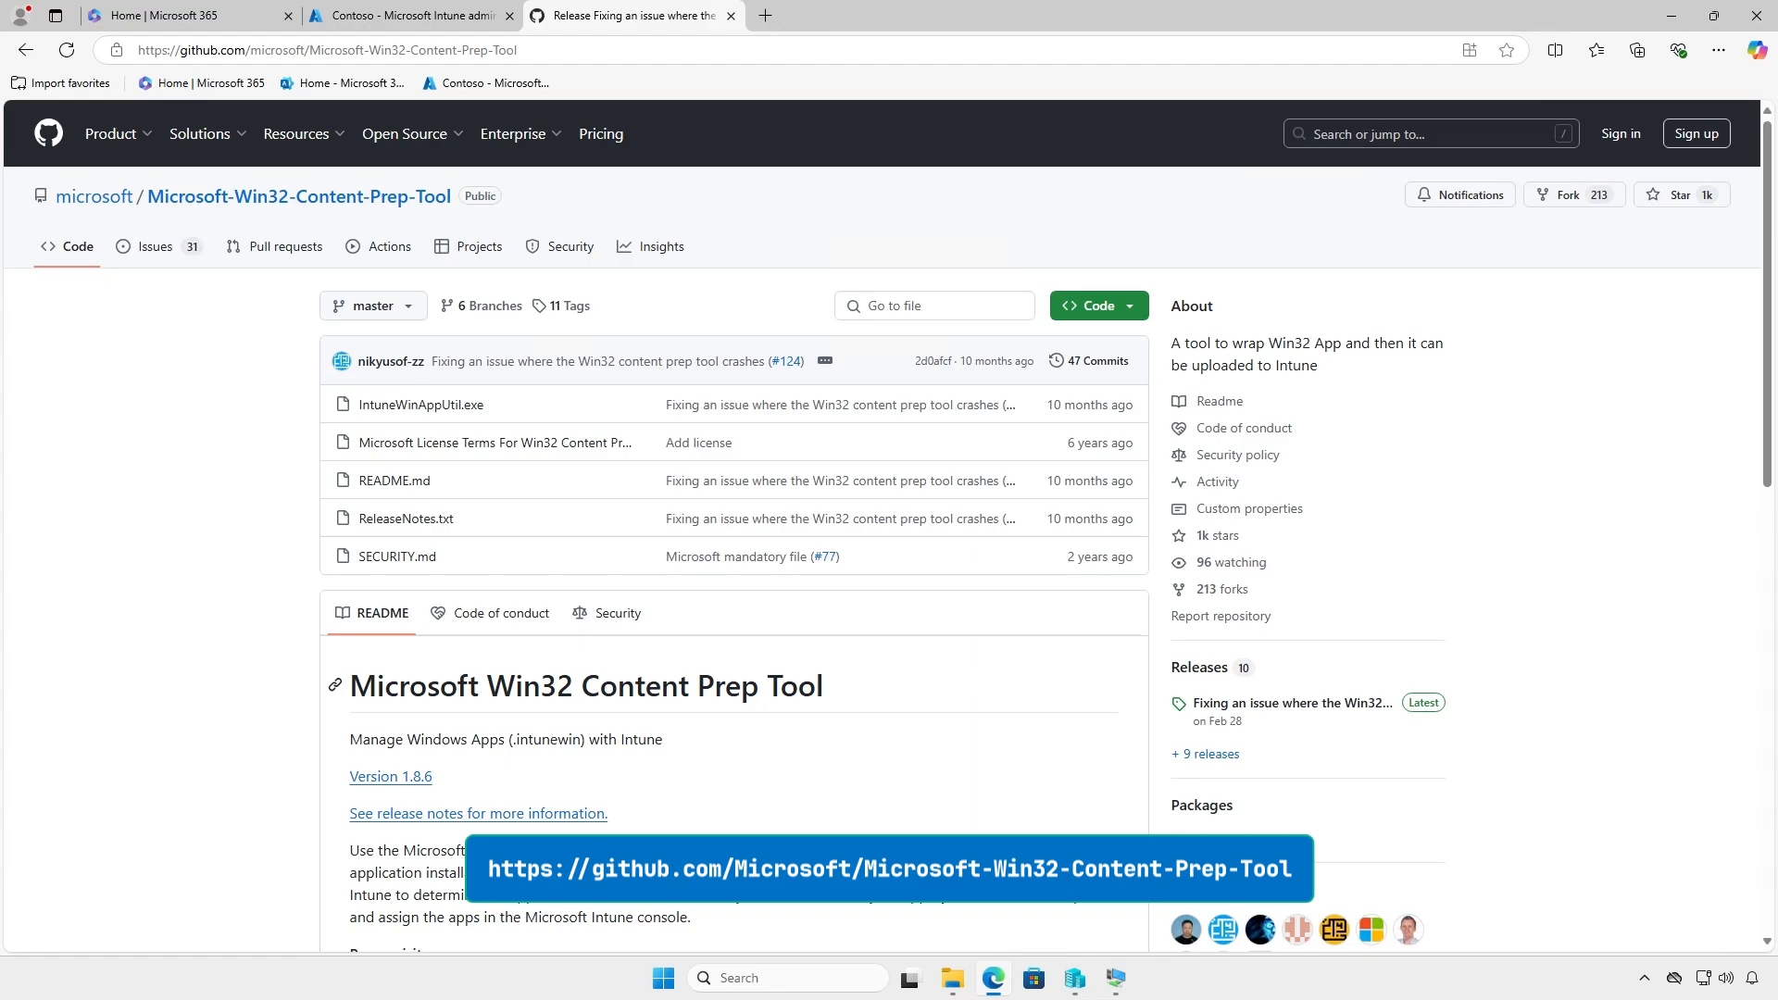
click(1337, 706)
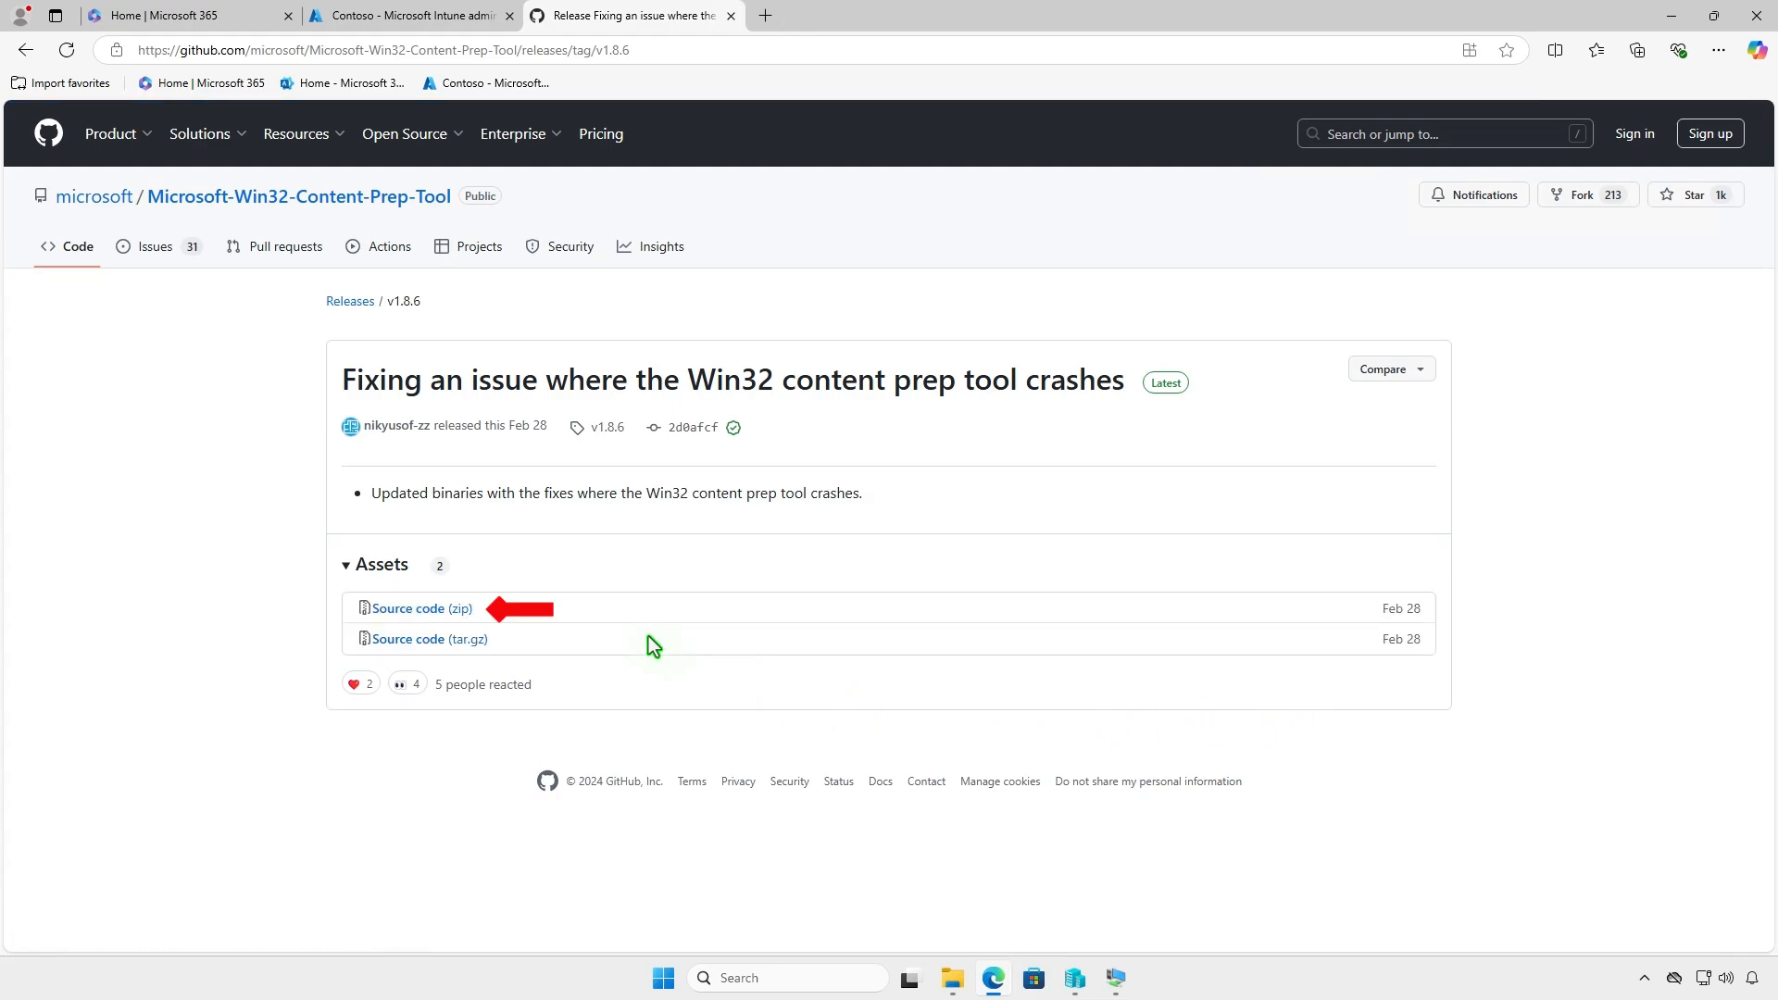
click(464, 615)
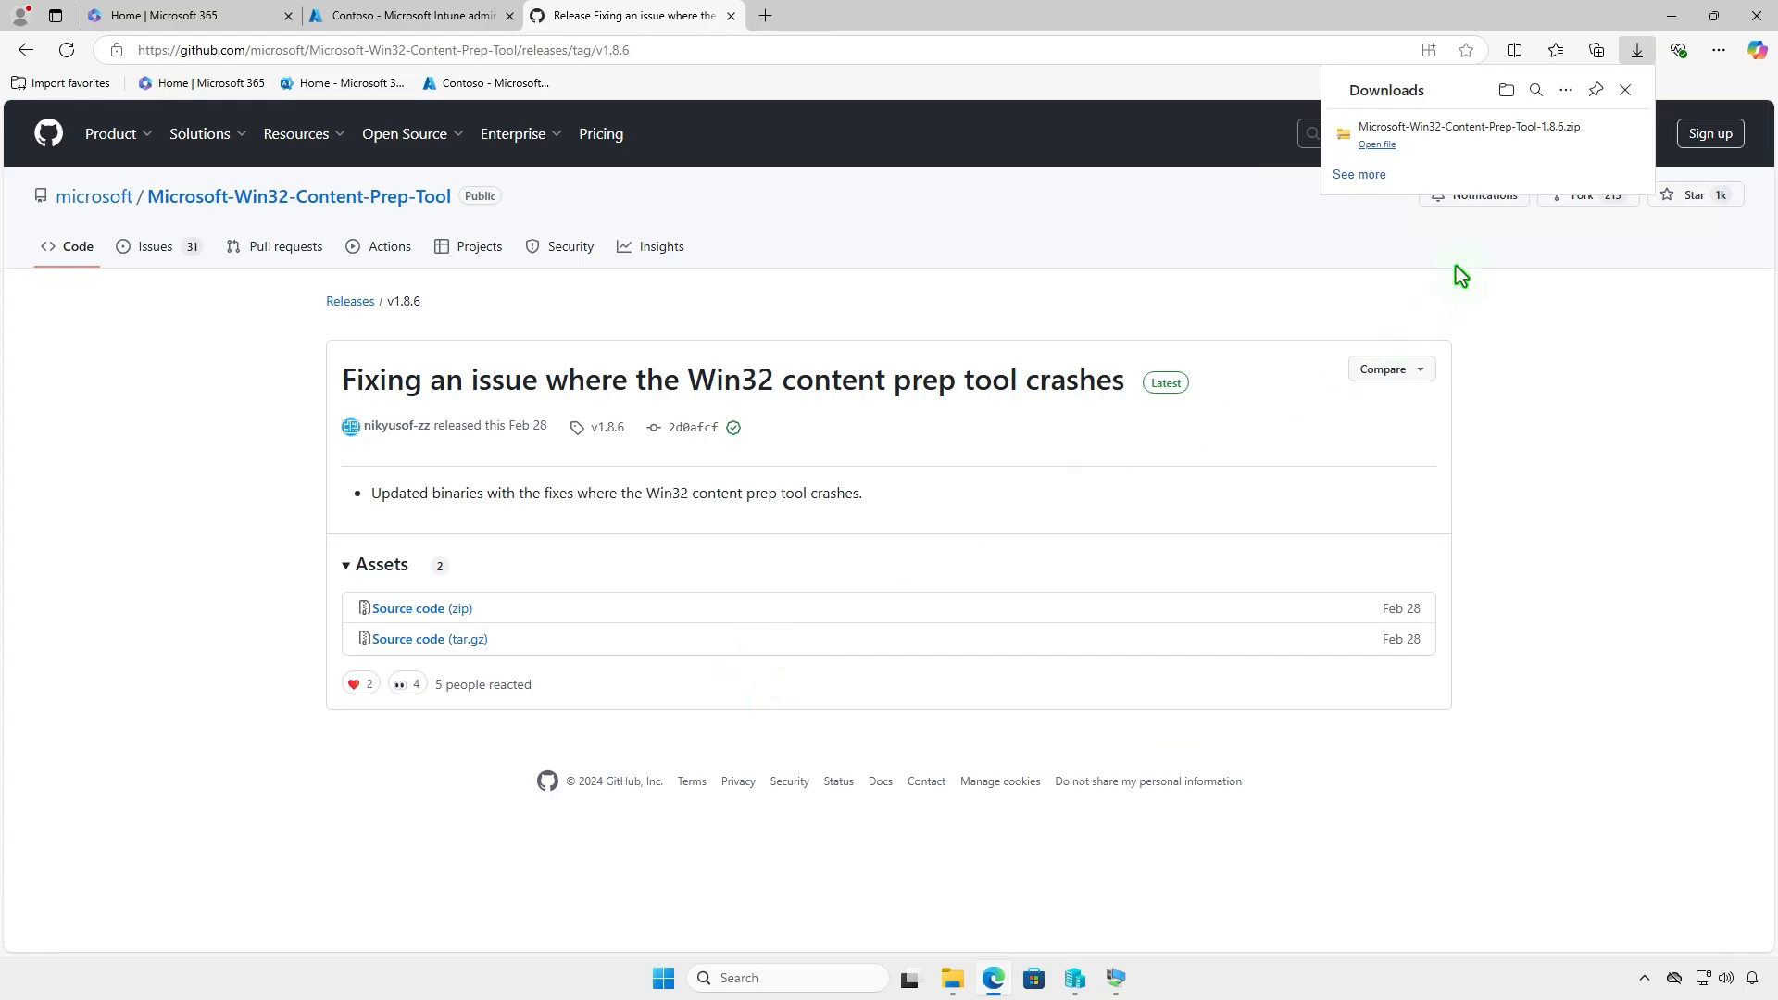
- Locate the downloaded Microsoft-Win32-Content-Prep-Tool-1.8.6 archive in File Explorer and extract it to the default Downloads subfolder
click(1565, 139)
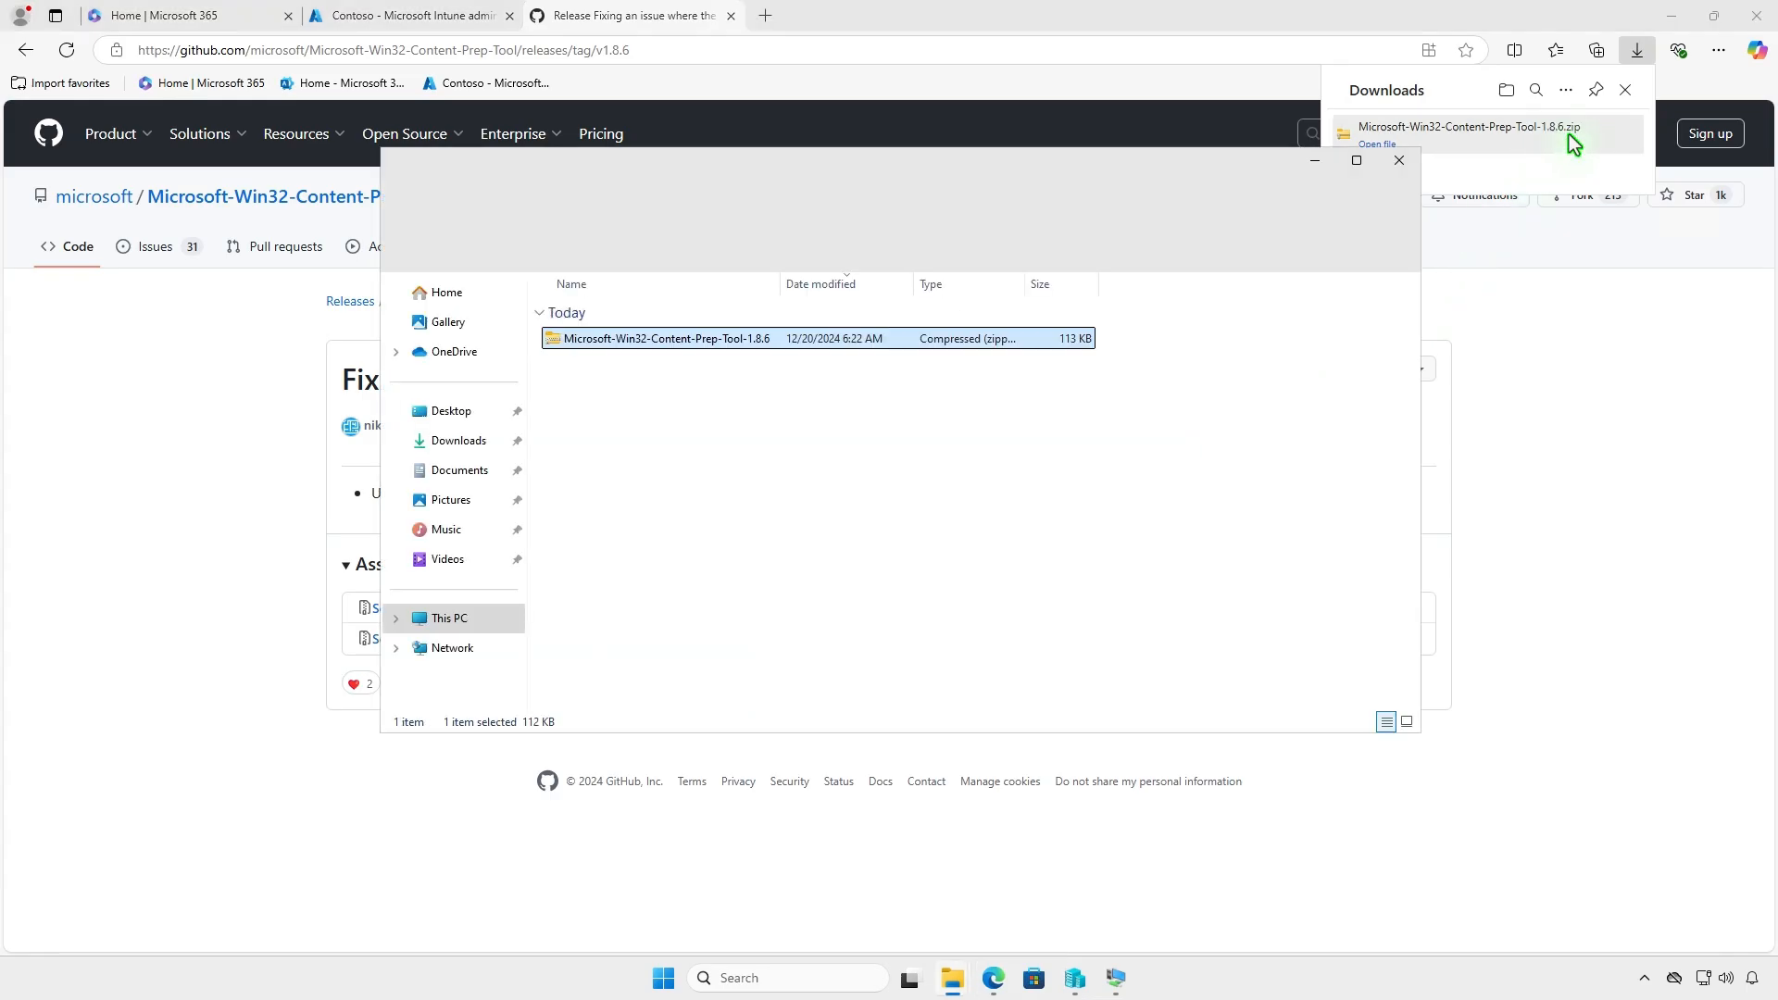
click(1674, 17)
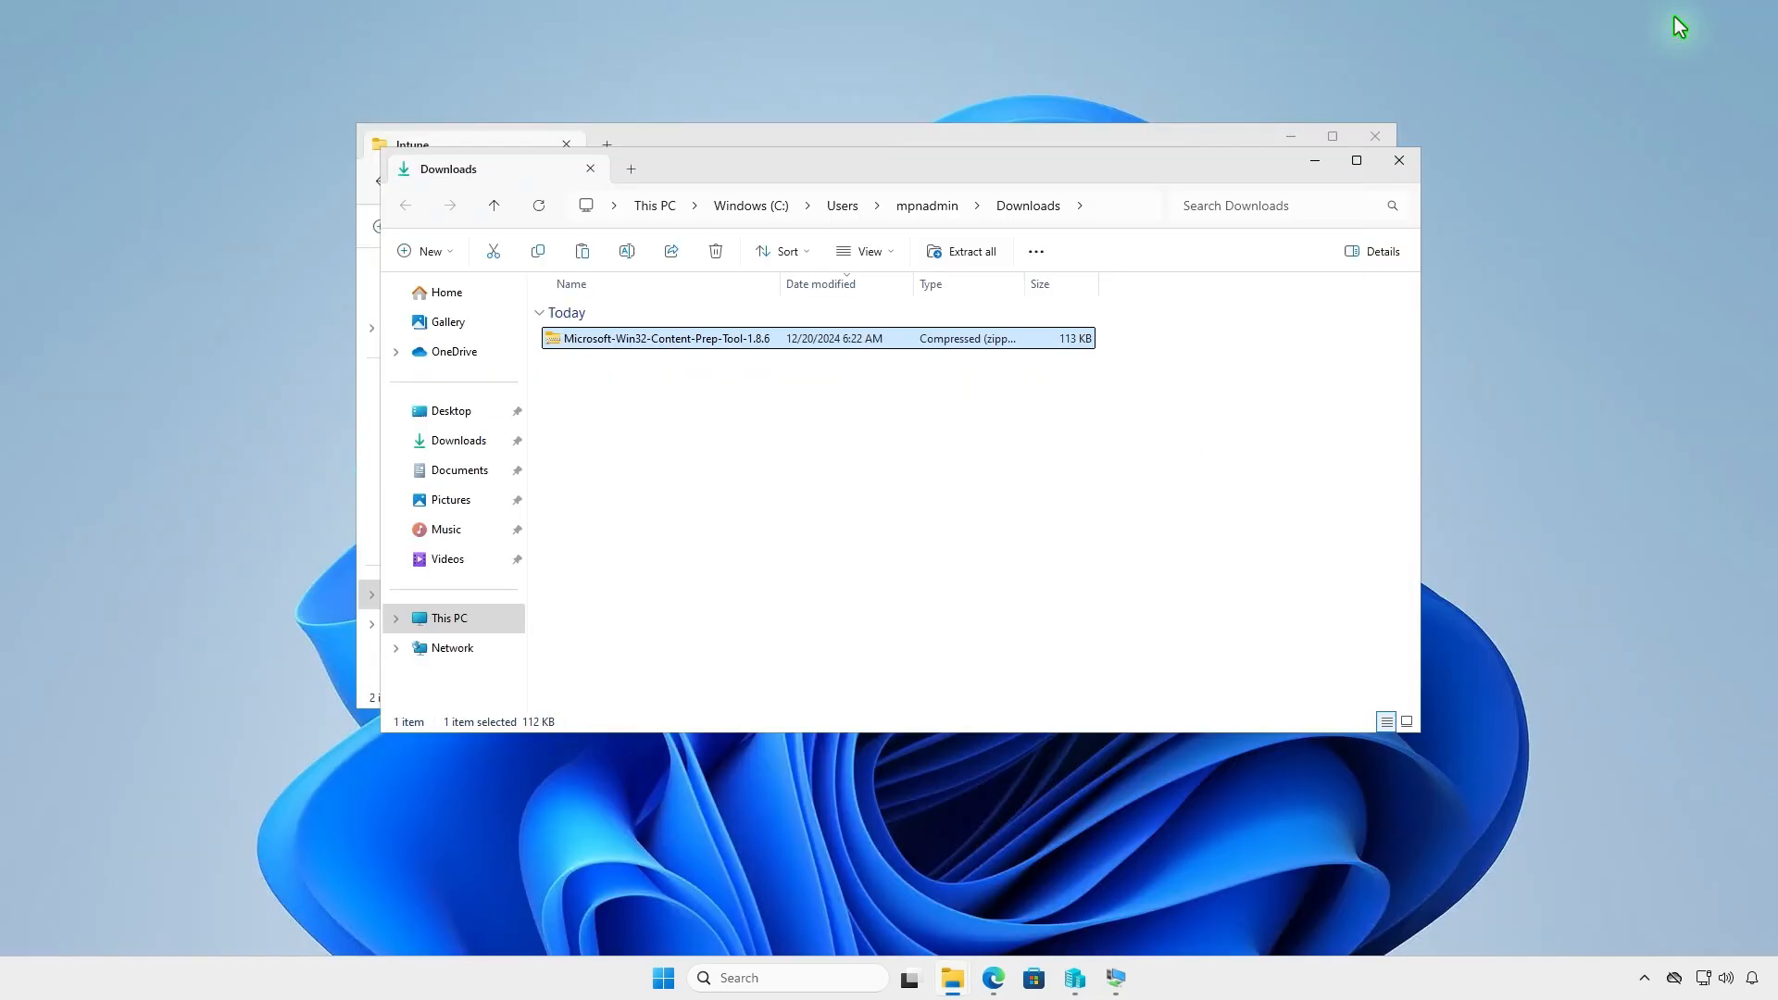
click(971, 253)
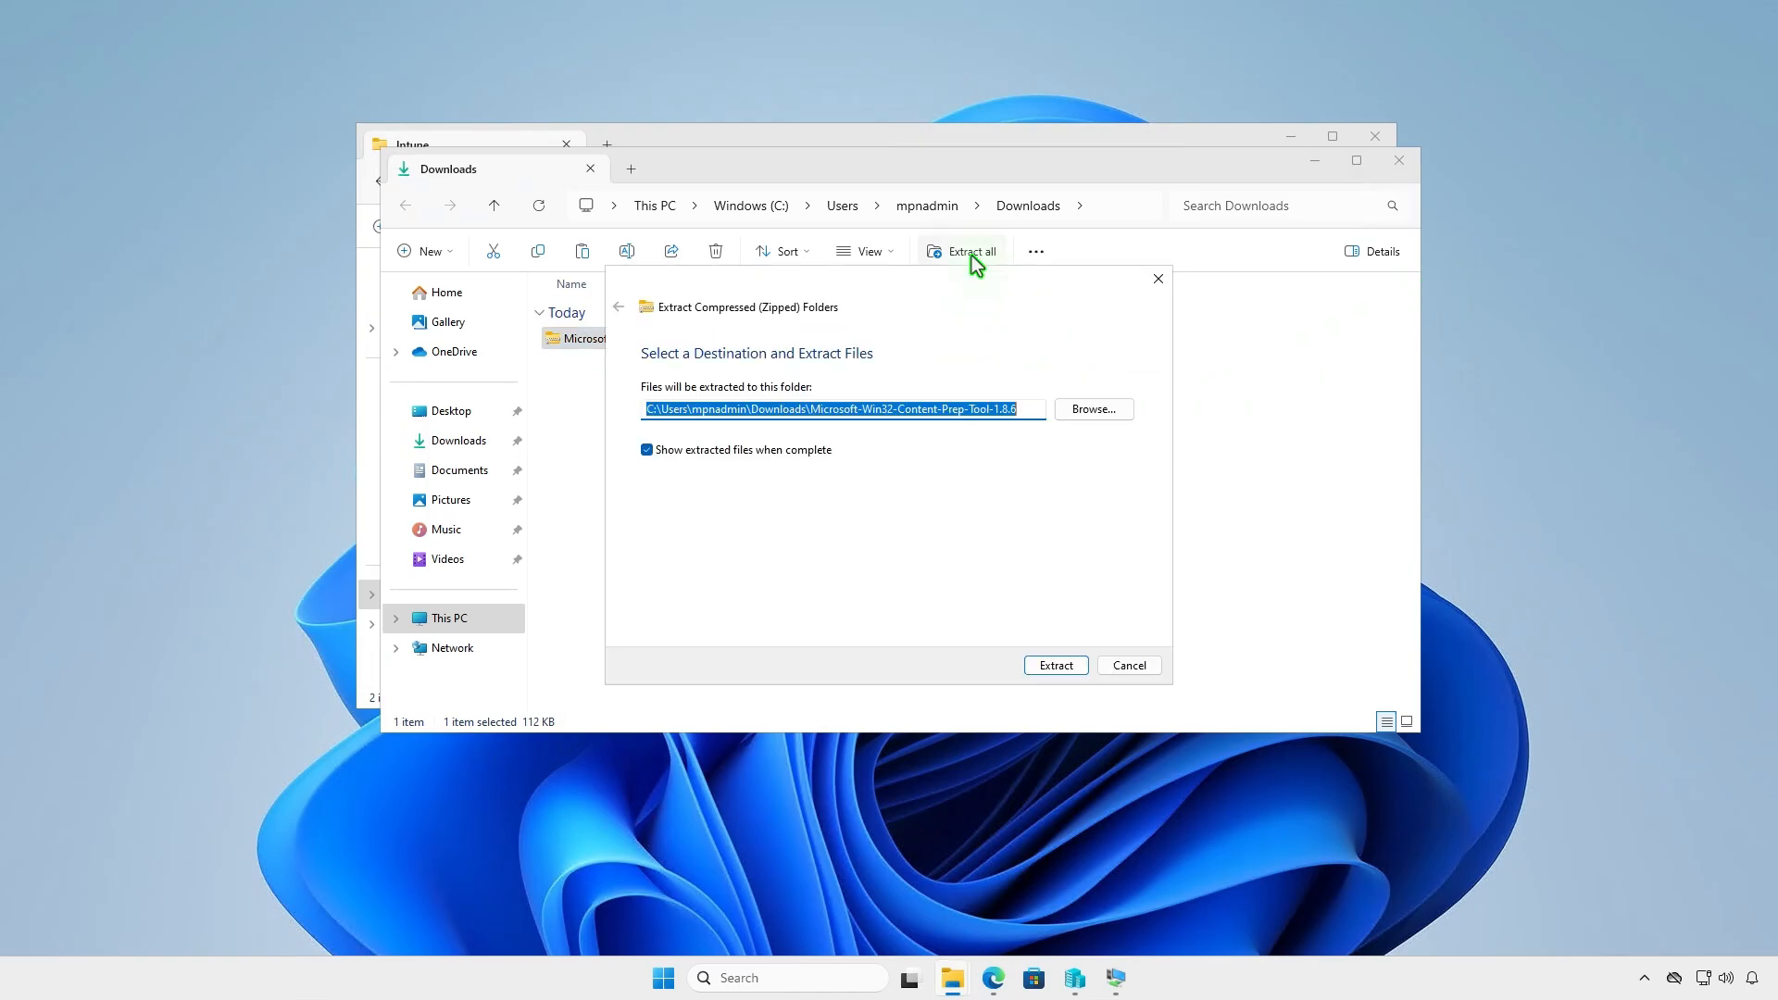
click(1040, 666)
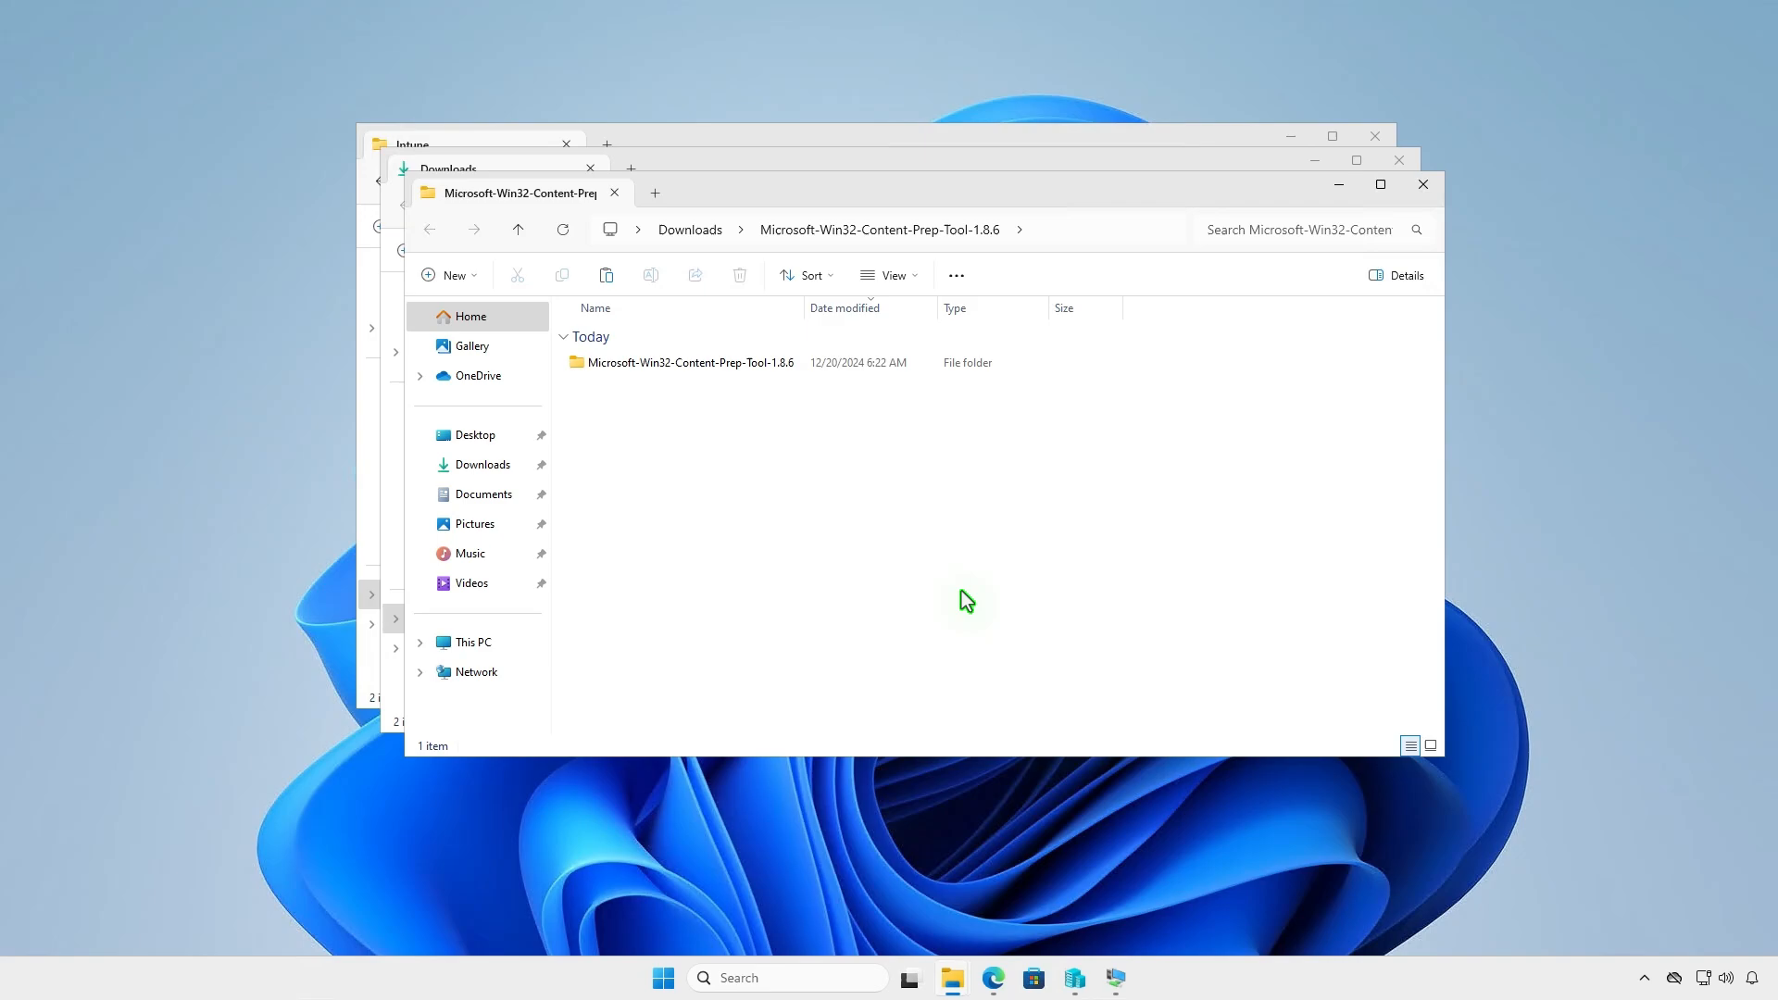
- Copy IntuneWinAppUtil from the extracted Microsoft-Win32-Content-Prep-Tool-1.8.6 folder into D:\Intune and put the open folder windows away
double_click(792, 364)
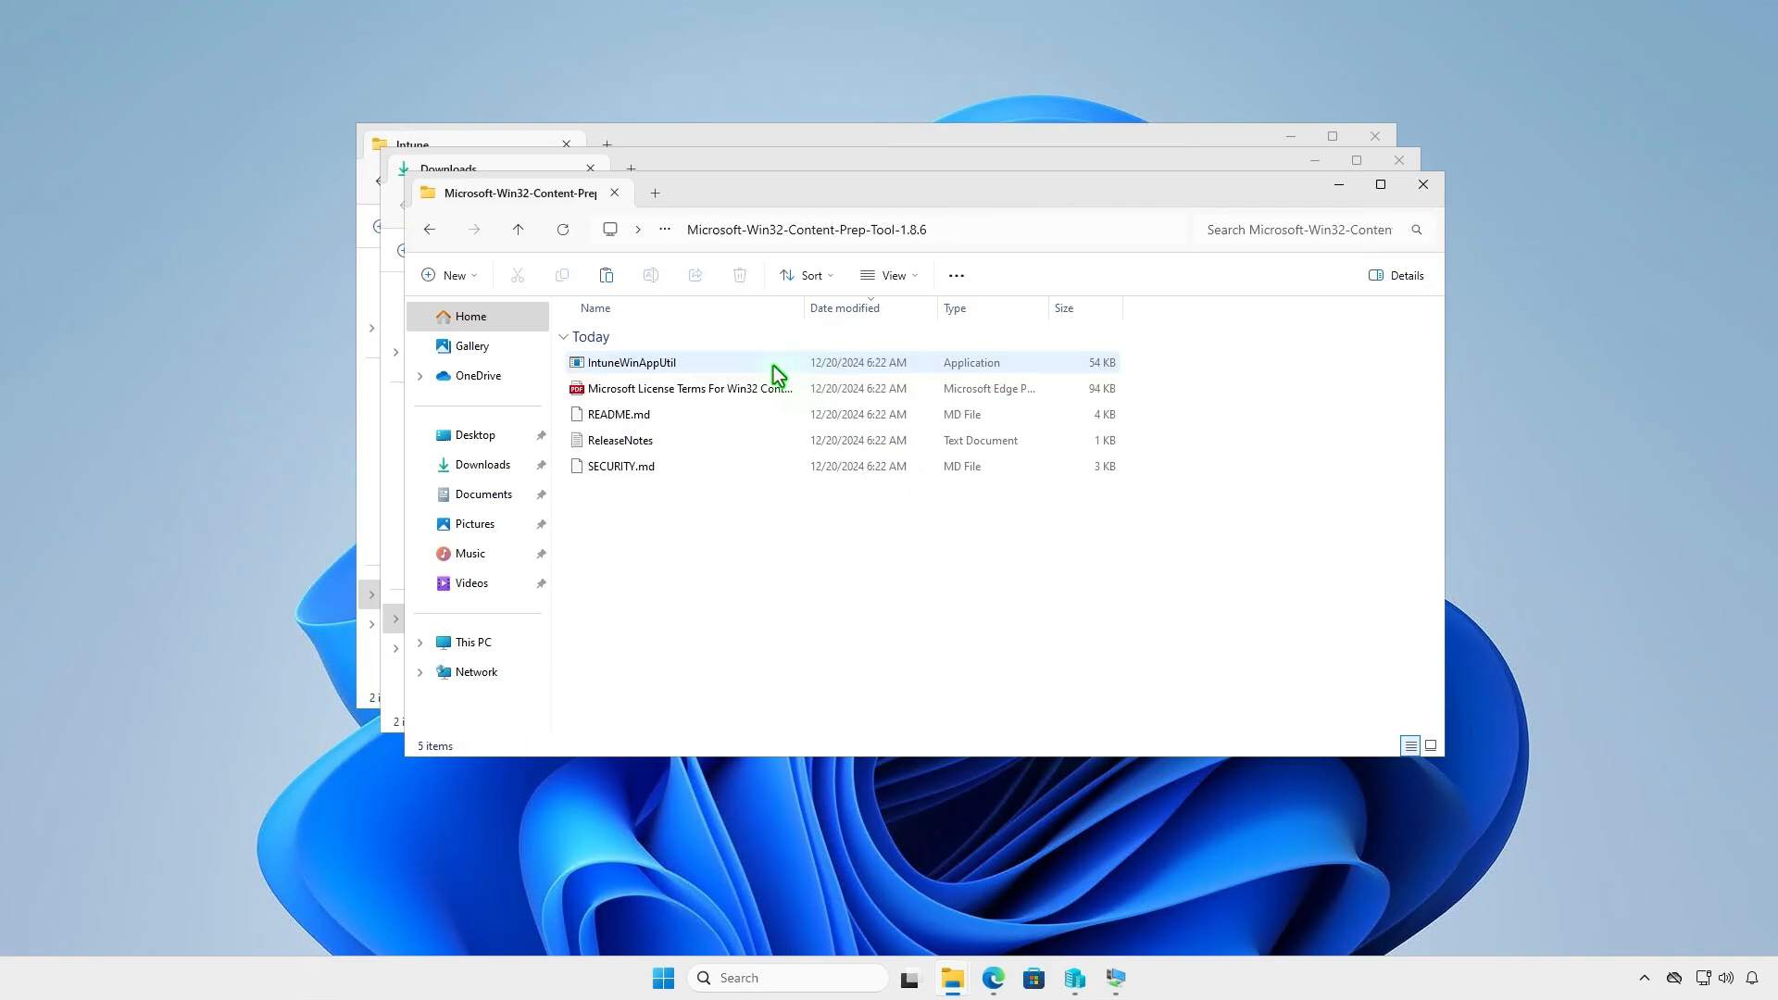
right_click(709, 363)
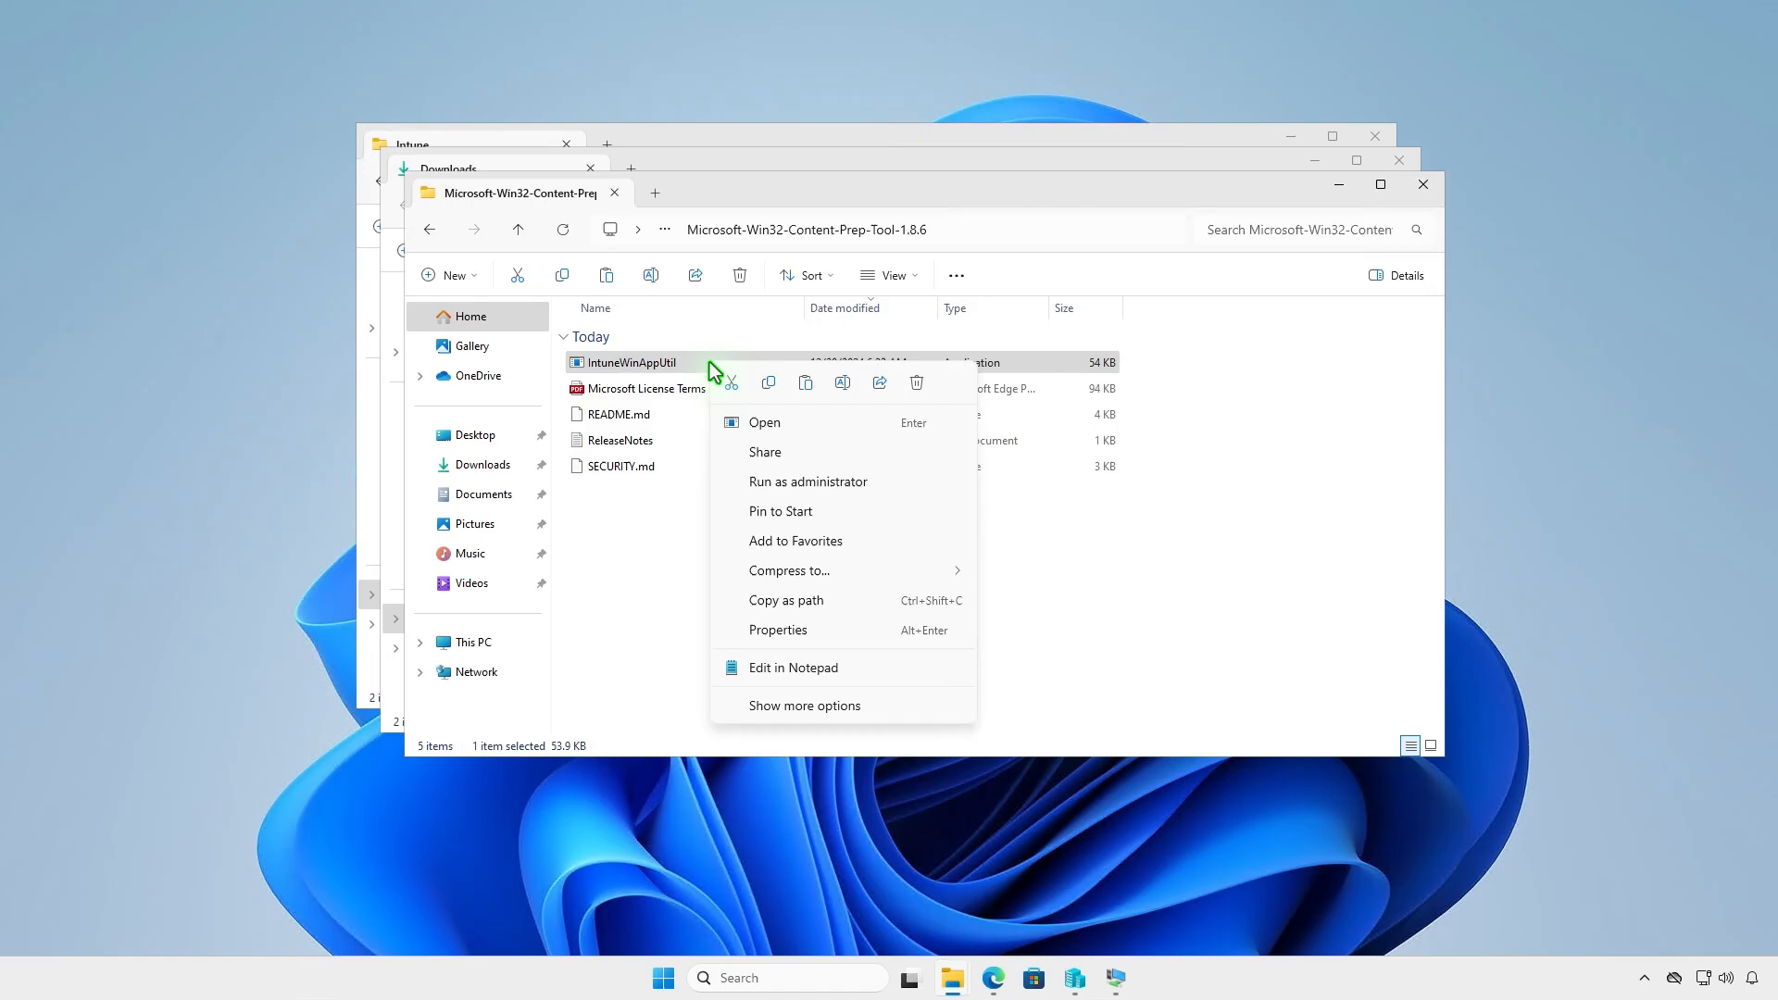
click(766, 385)
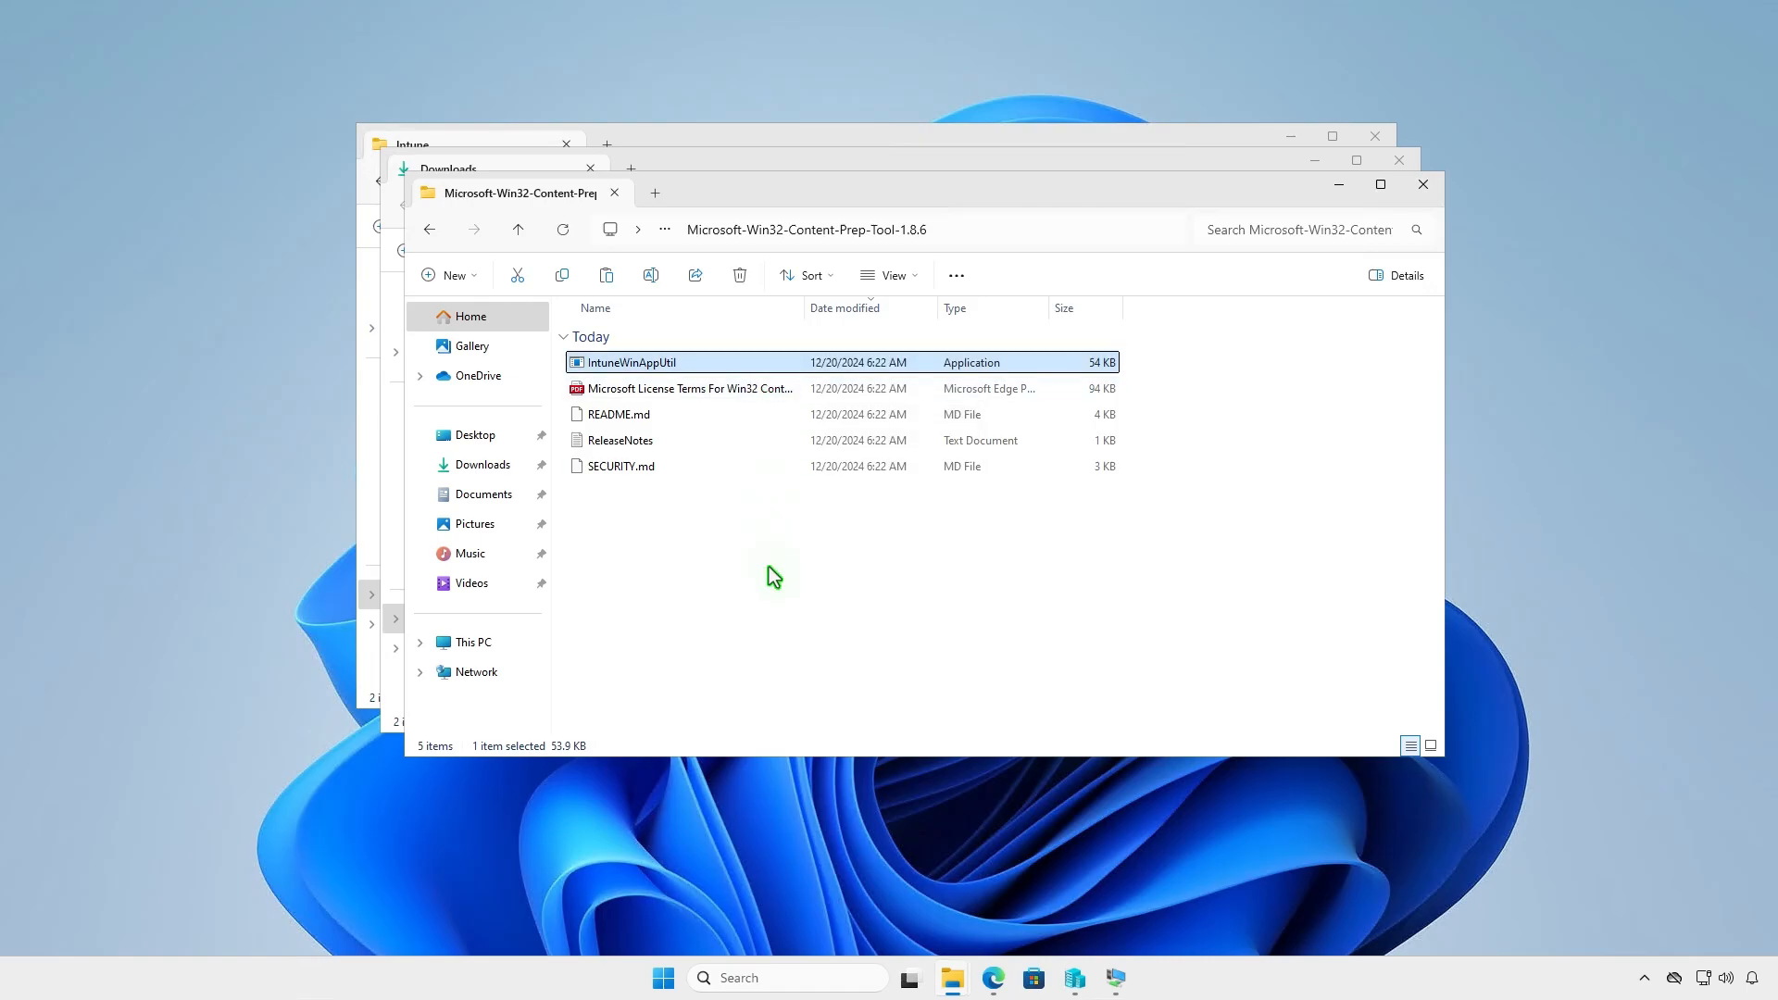
click(1424, 185)
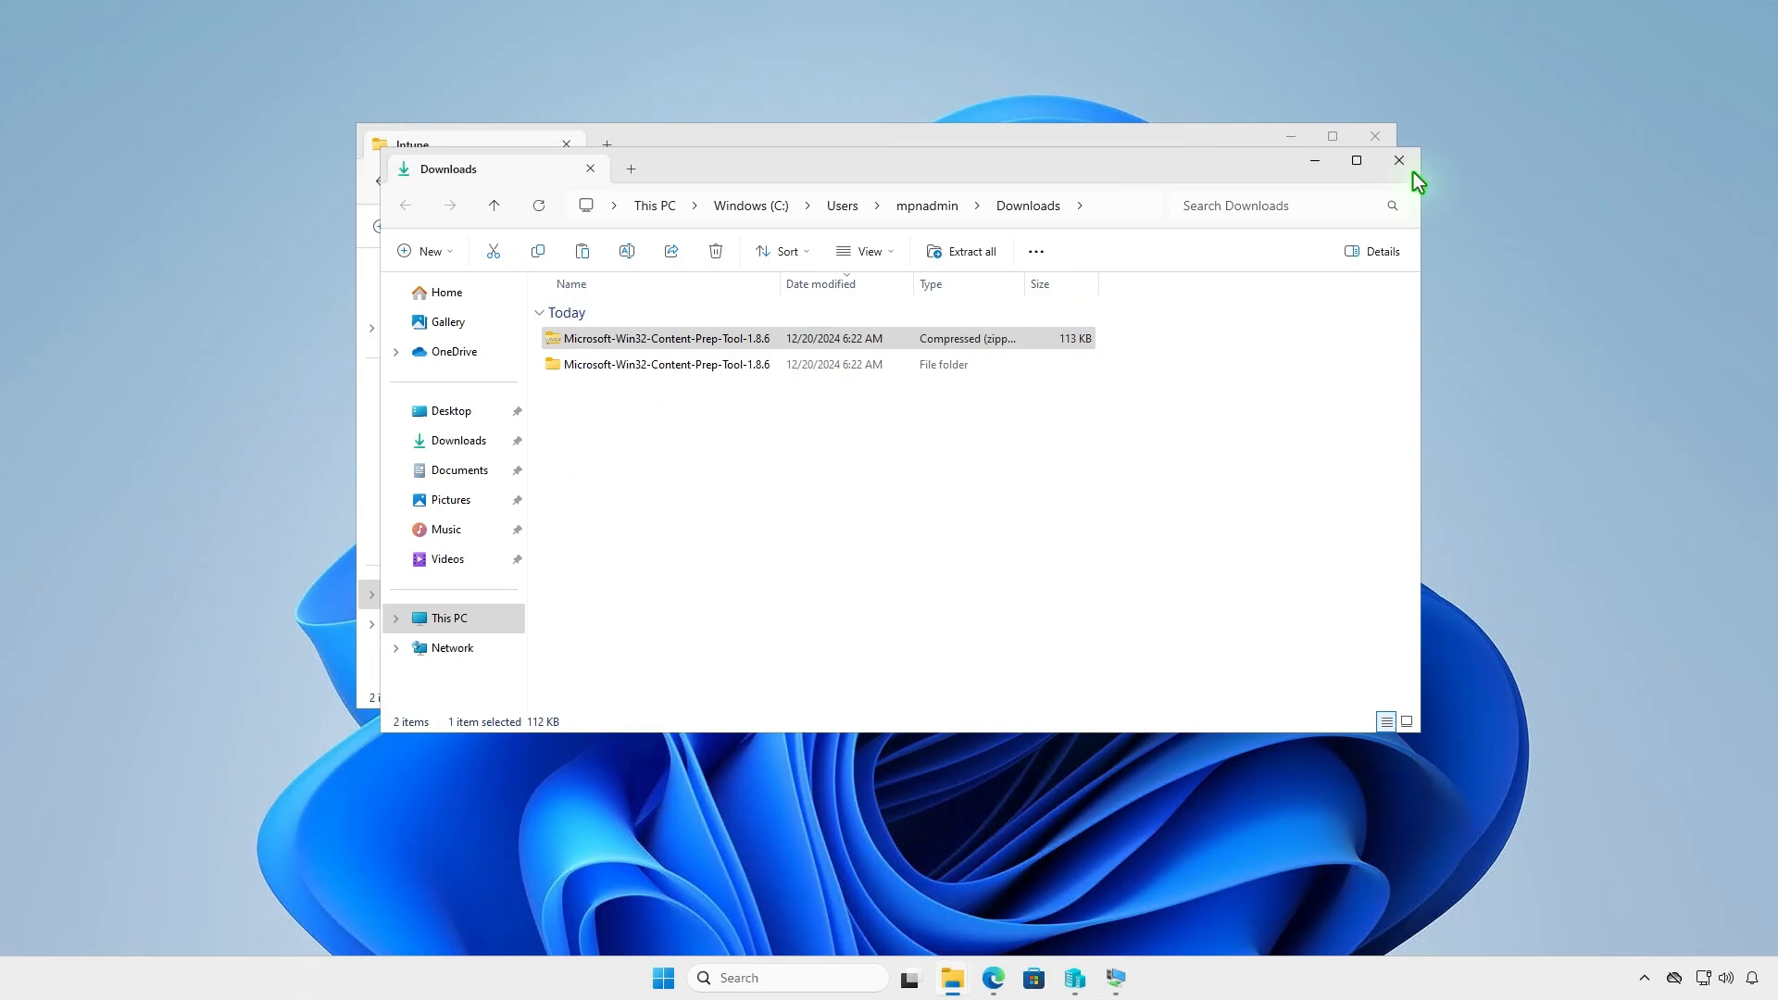
click(1399, 162)
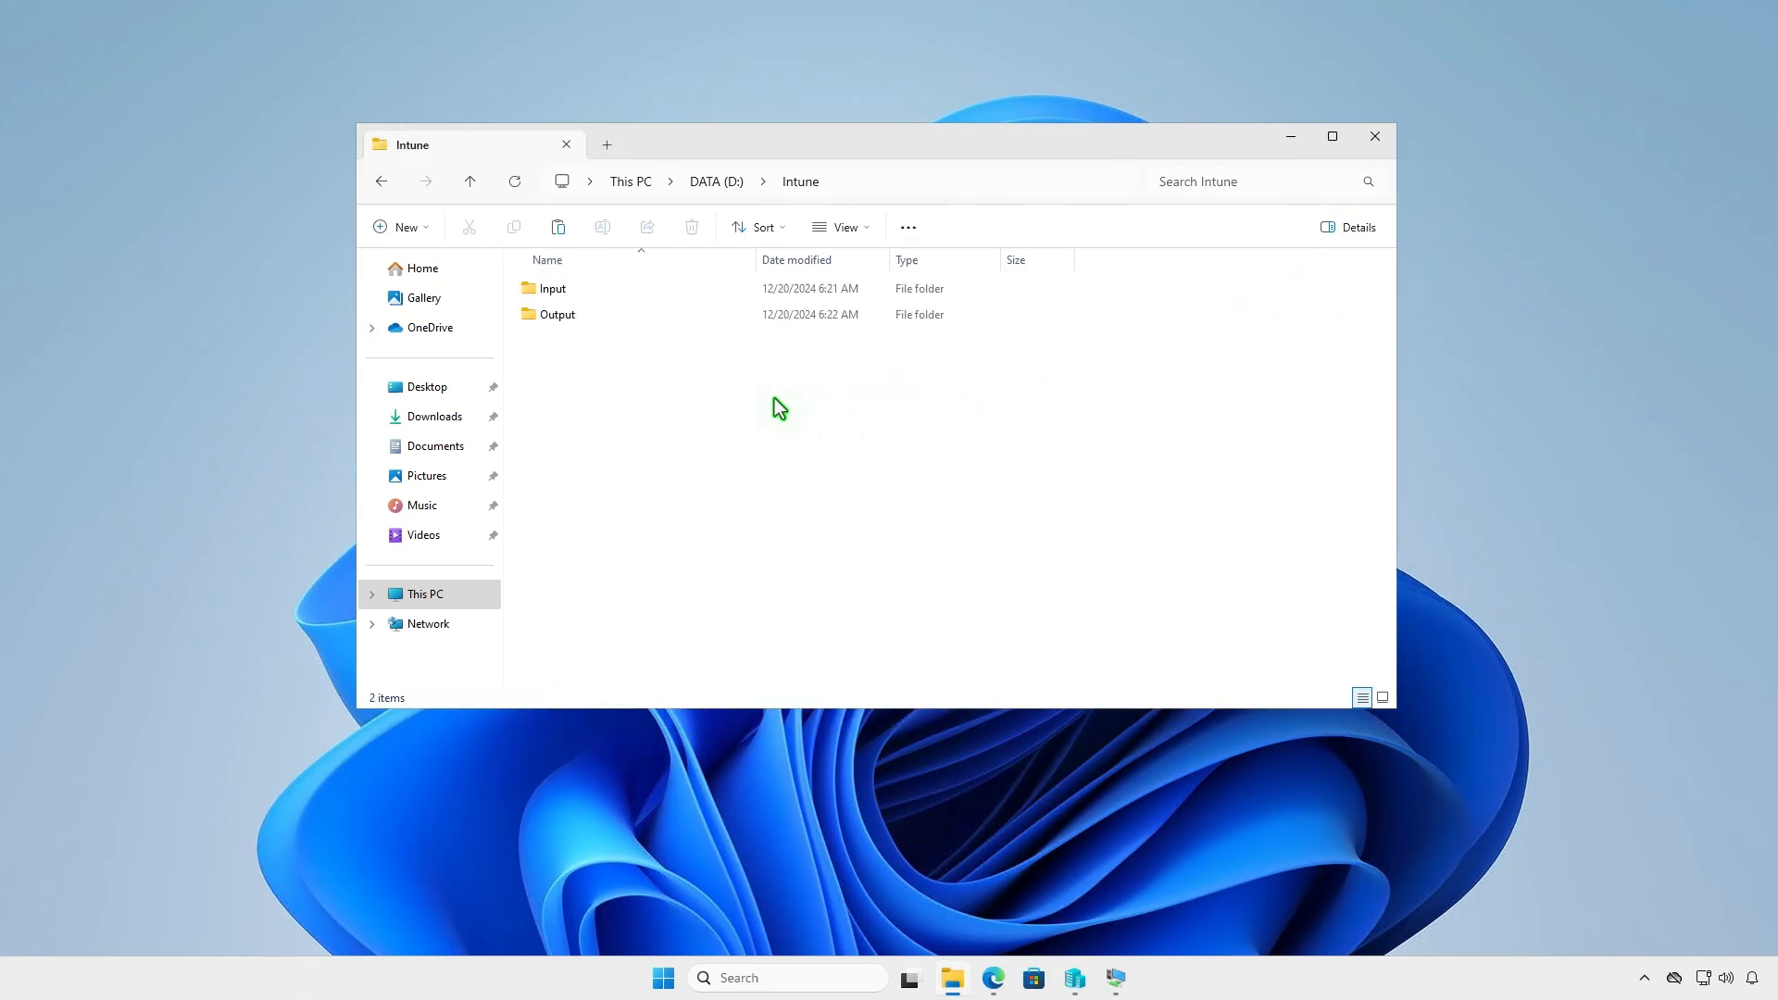
right_click(637, 400)
click(659, 424)
click(776, 501)
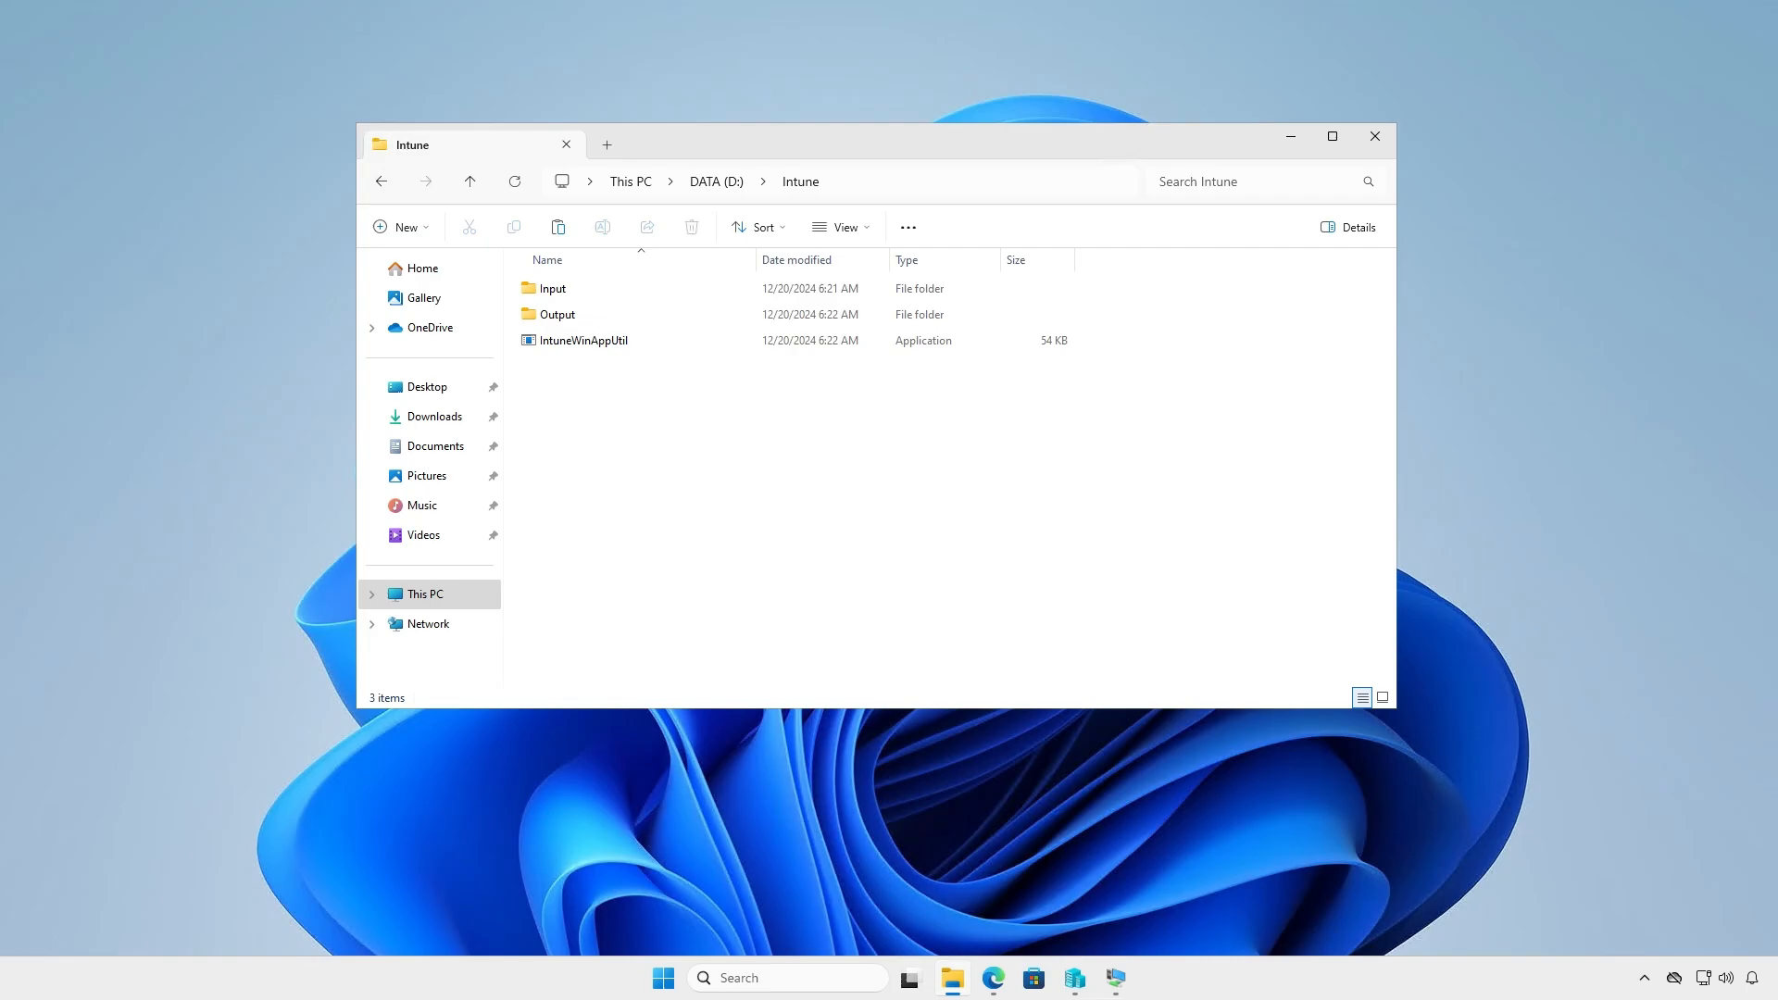
click(1291, 136)
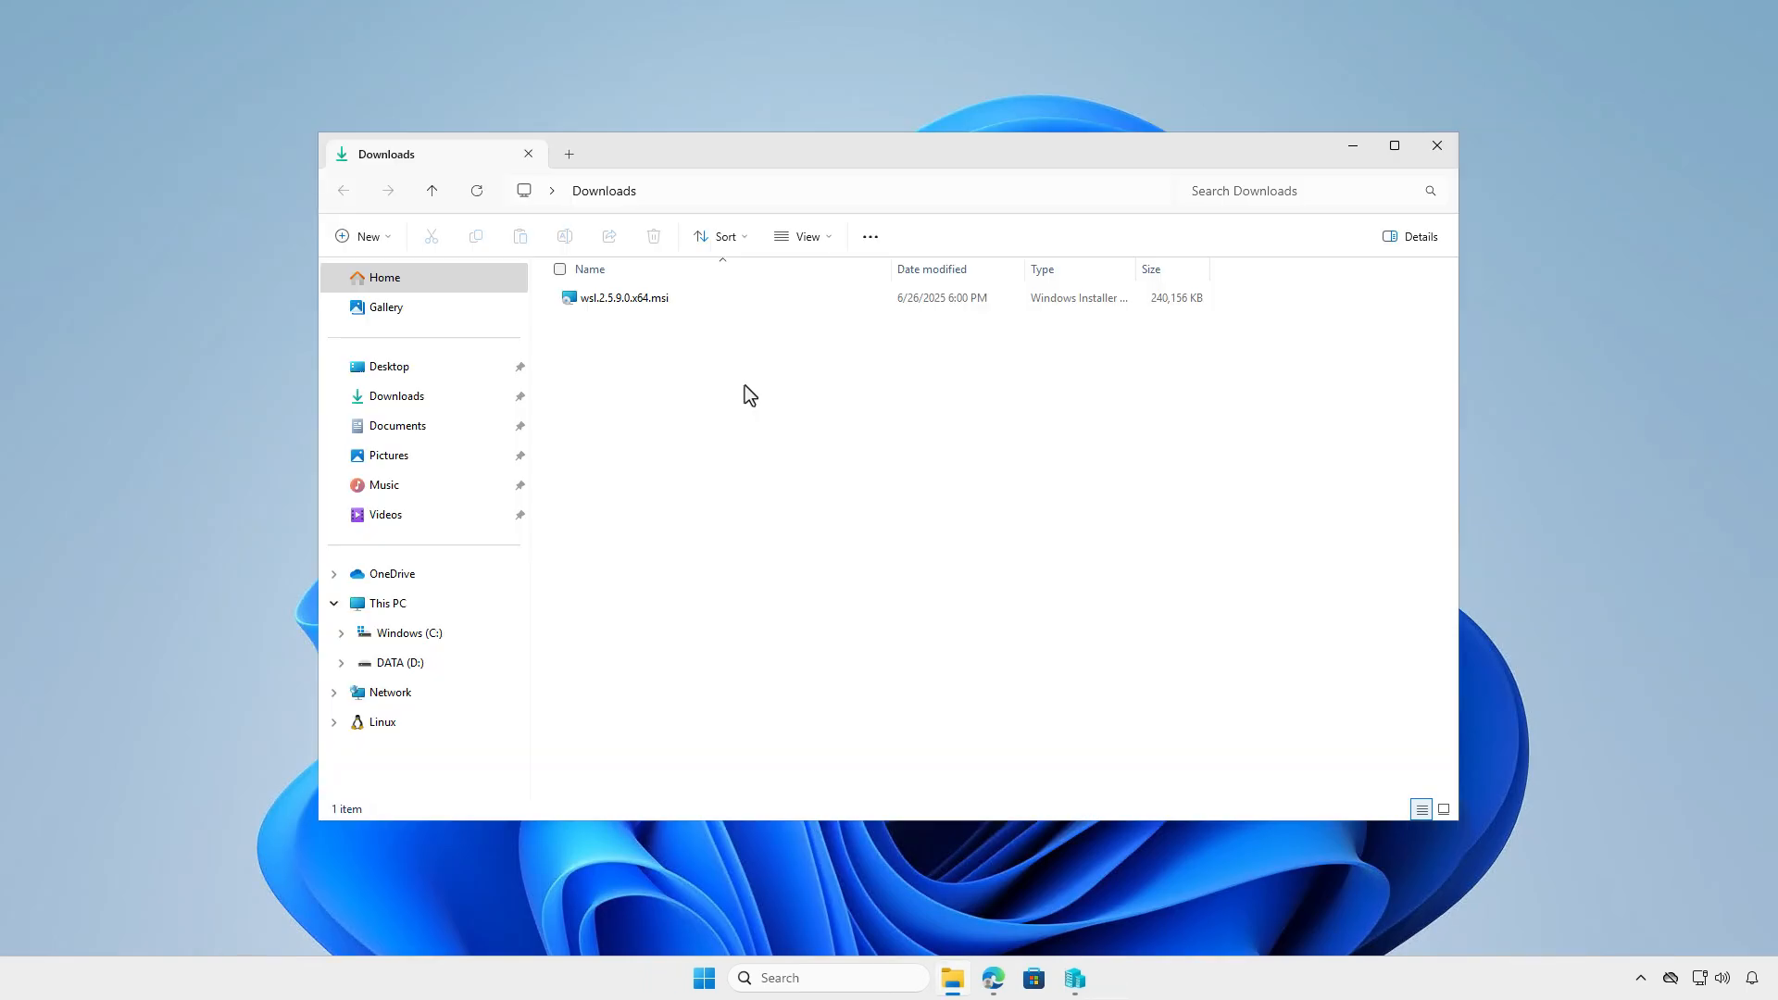
- Rename the WSL installer wsl.2.5.9.0.x64.msi in the Downloads folder to wsl.msi
click(696, 300)
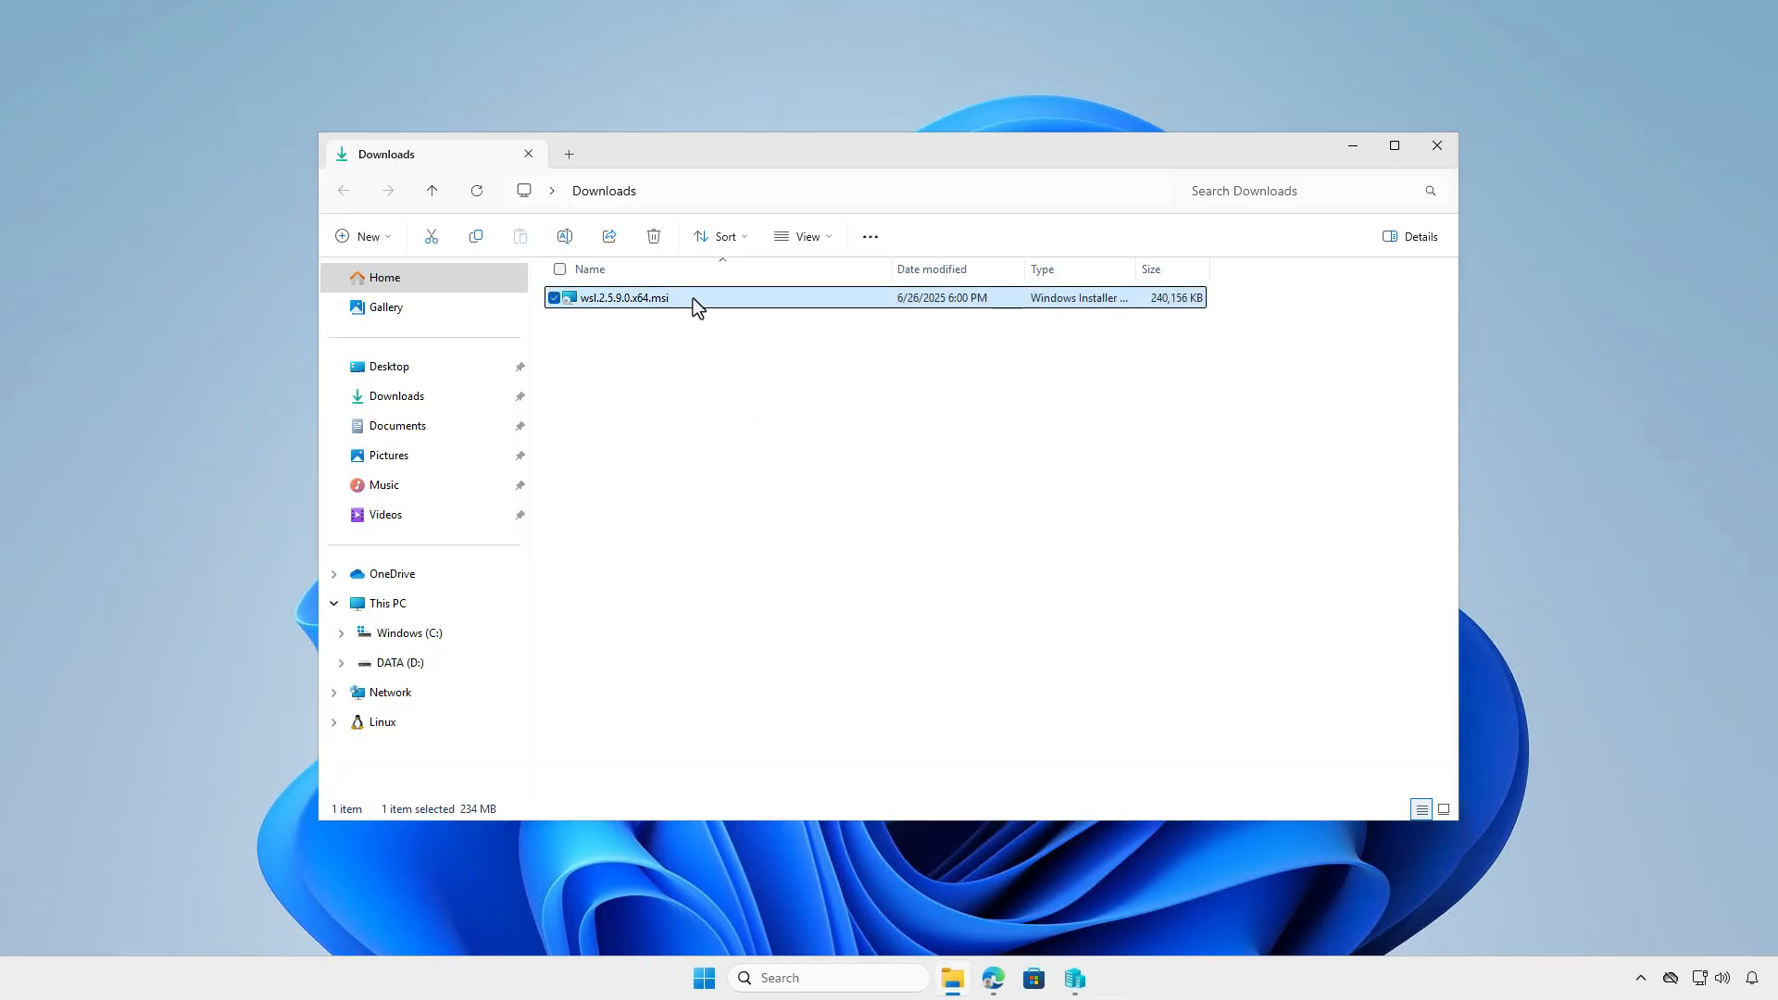
key(F2)
text(wsl)
key(Return)
- Copy wsl.msi from the Downloads folder into D:\Intune\Input
right_click(696, 305)
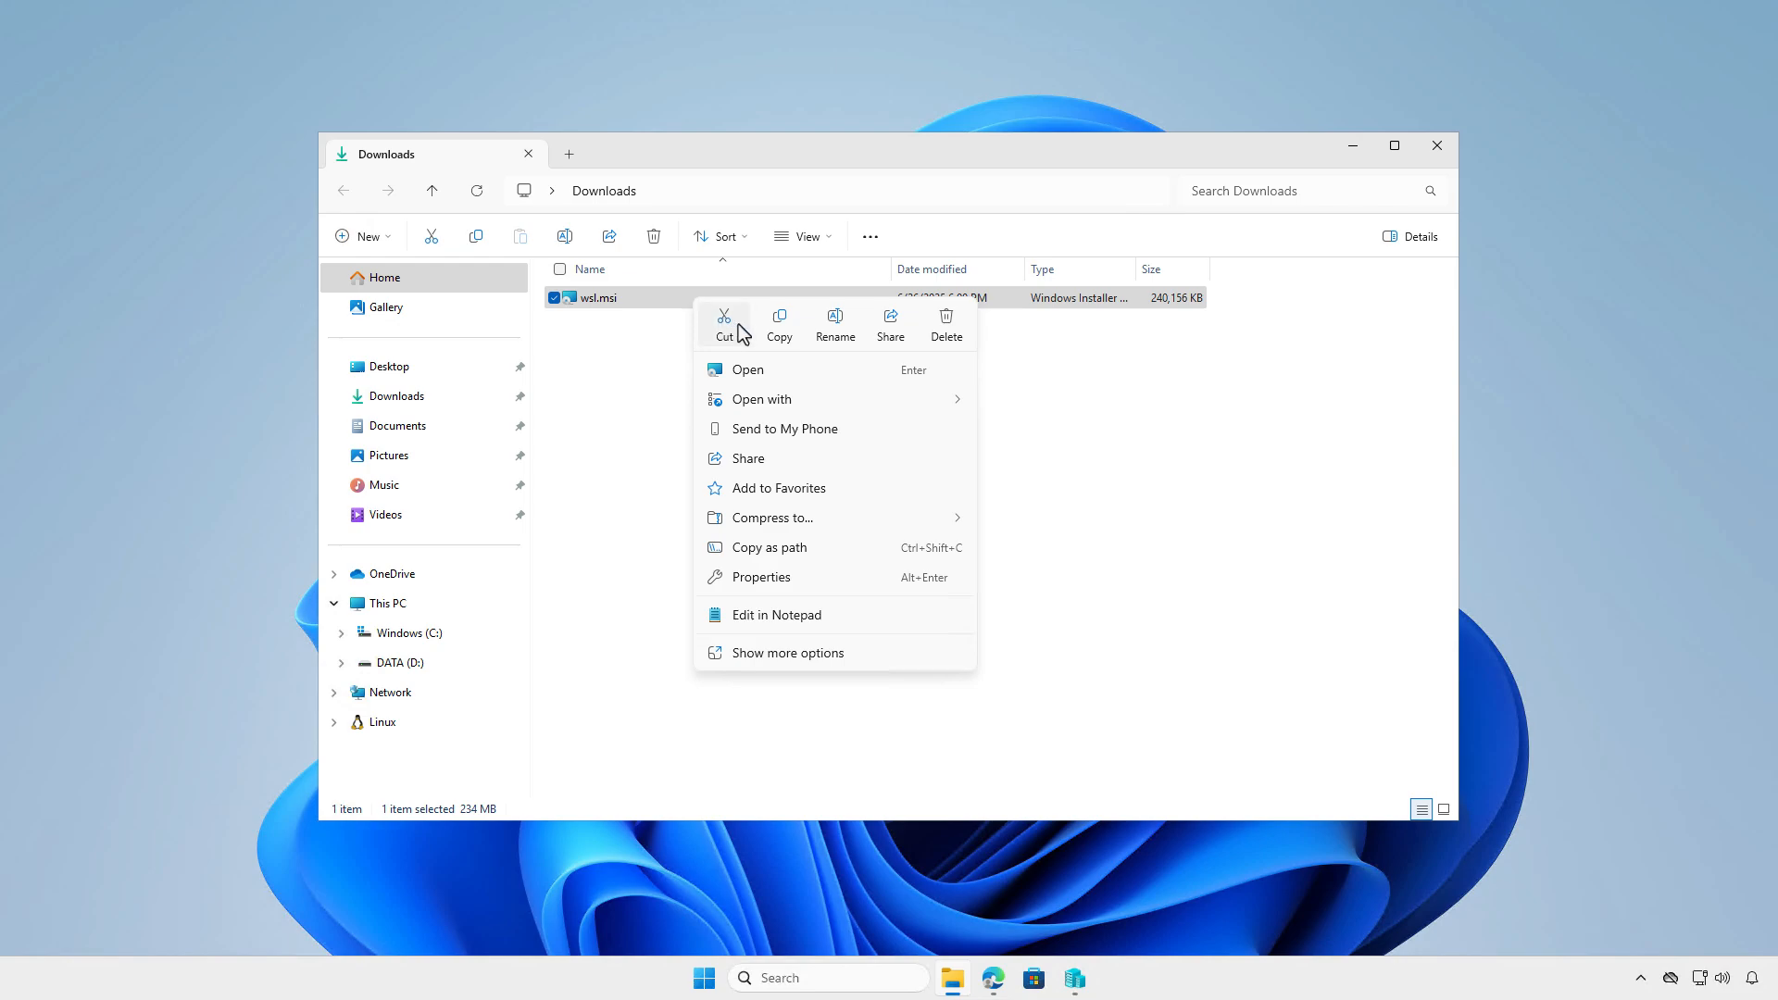
click(779, 325)
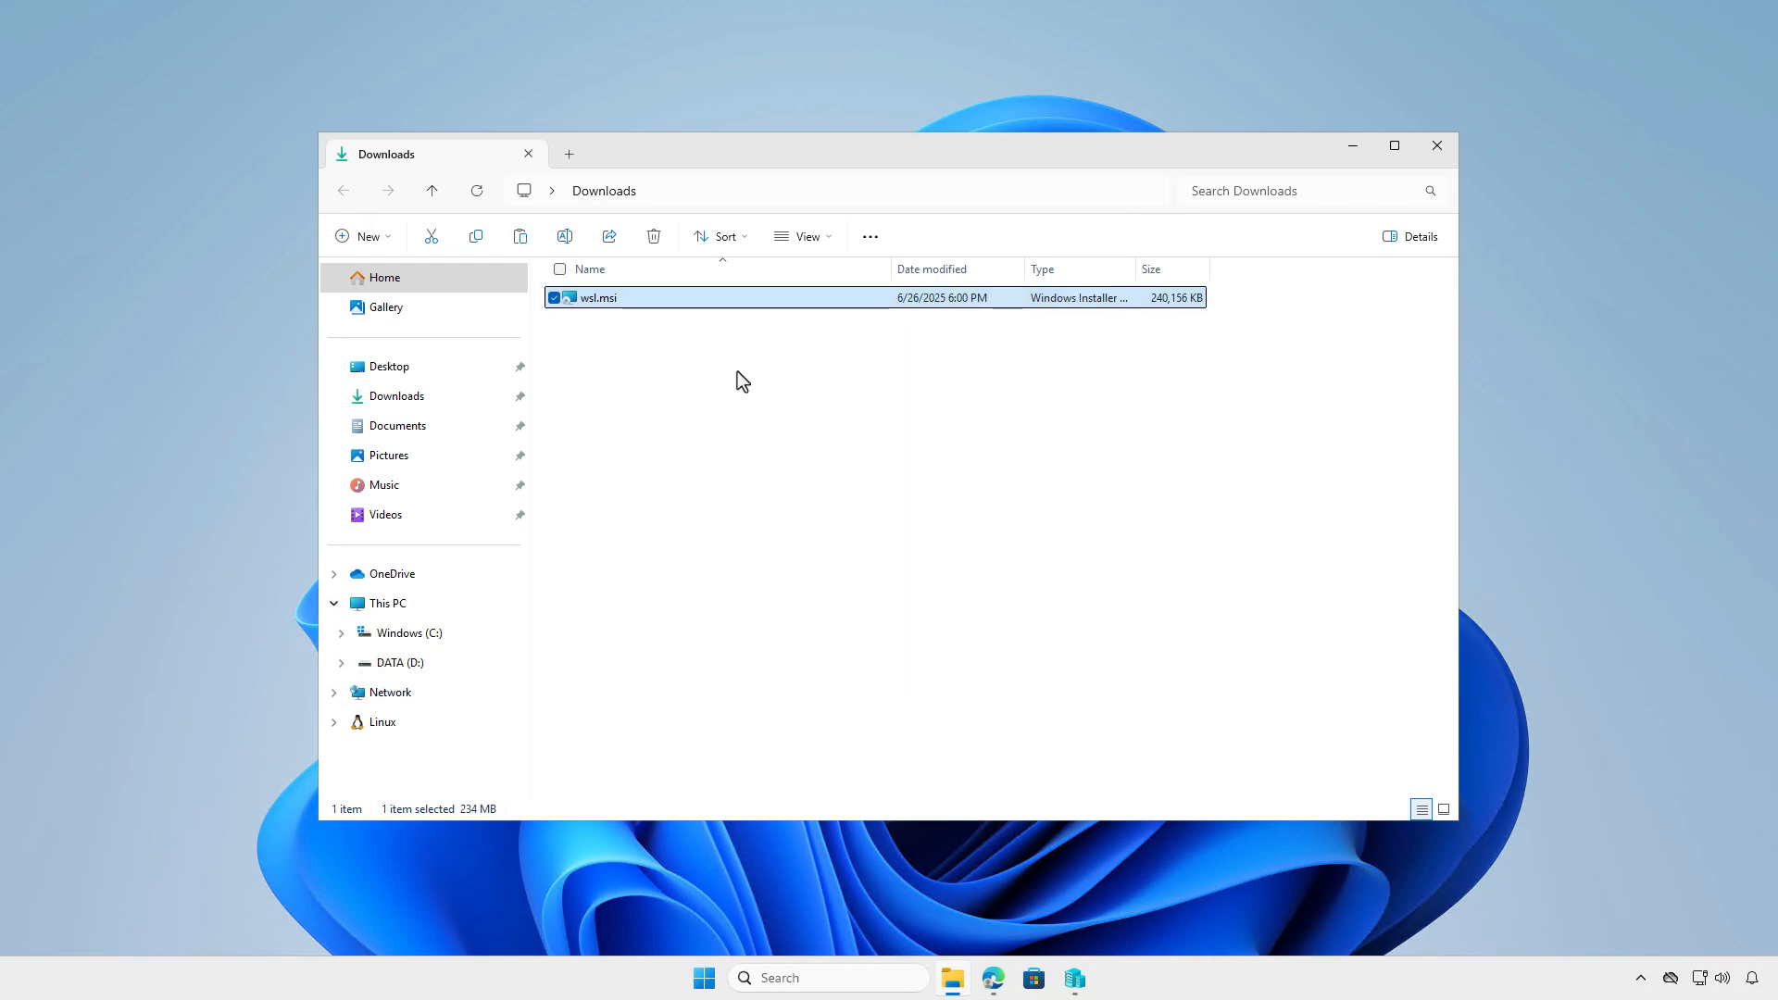
click(435, 602)
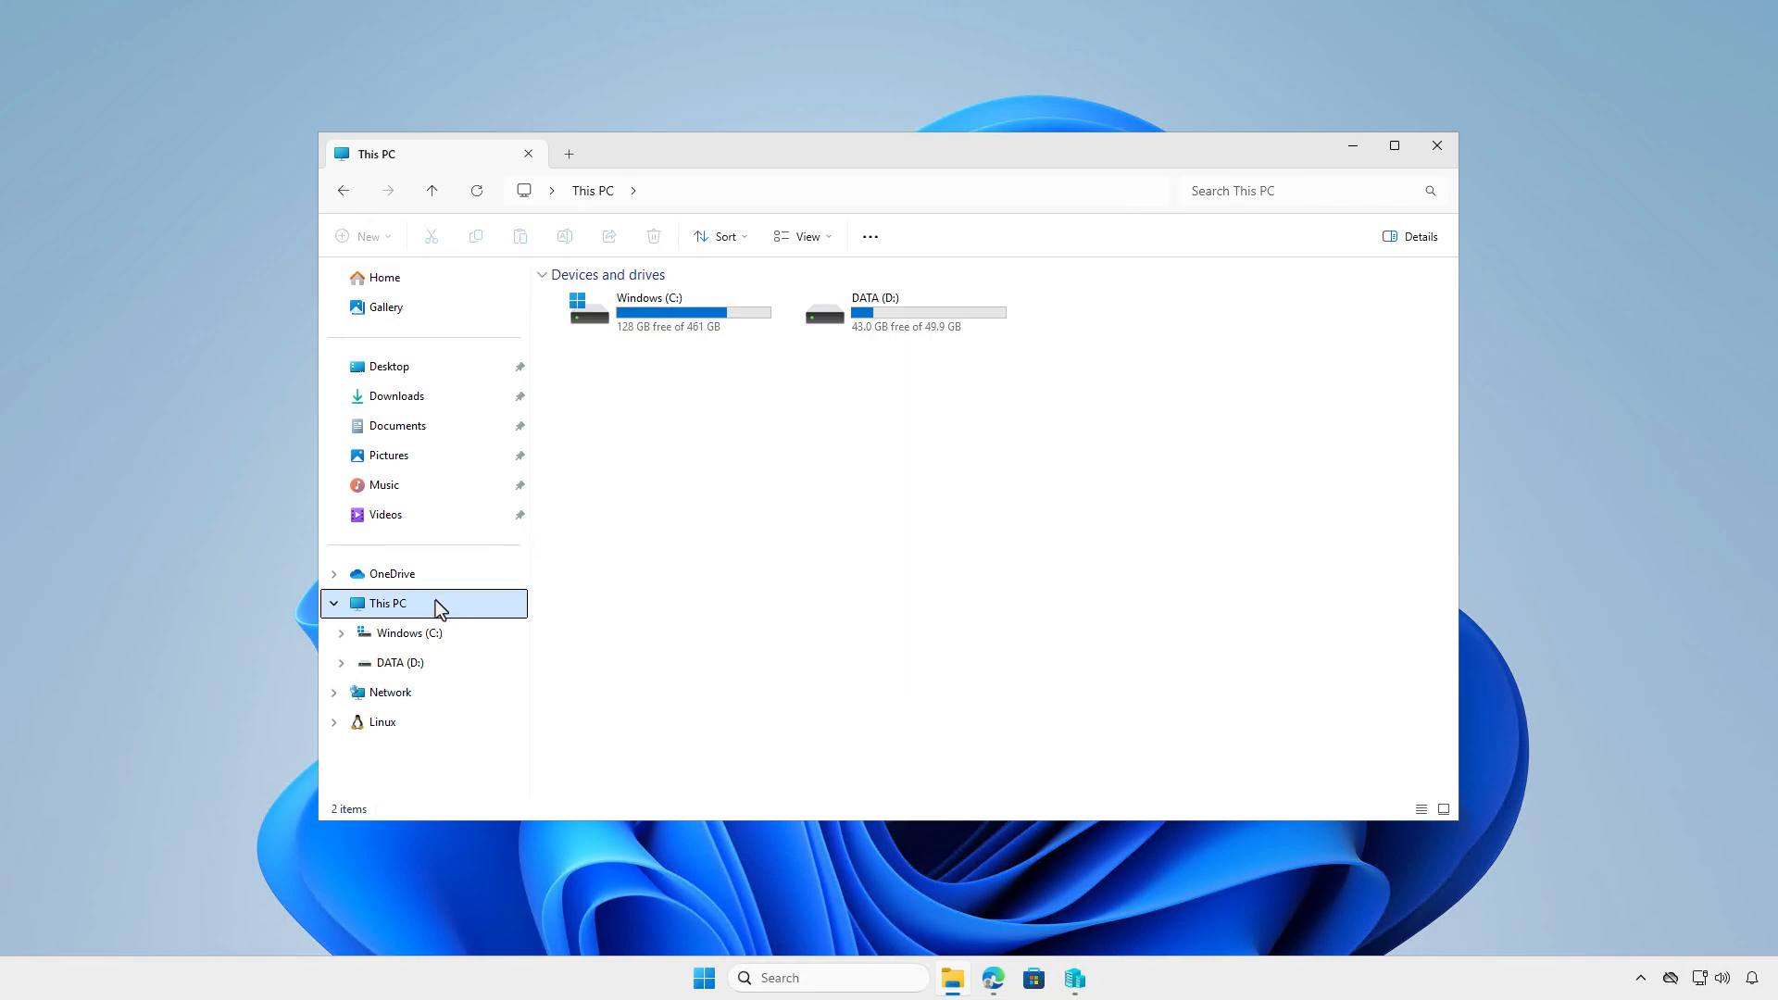
double_click(897, 315)
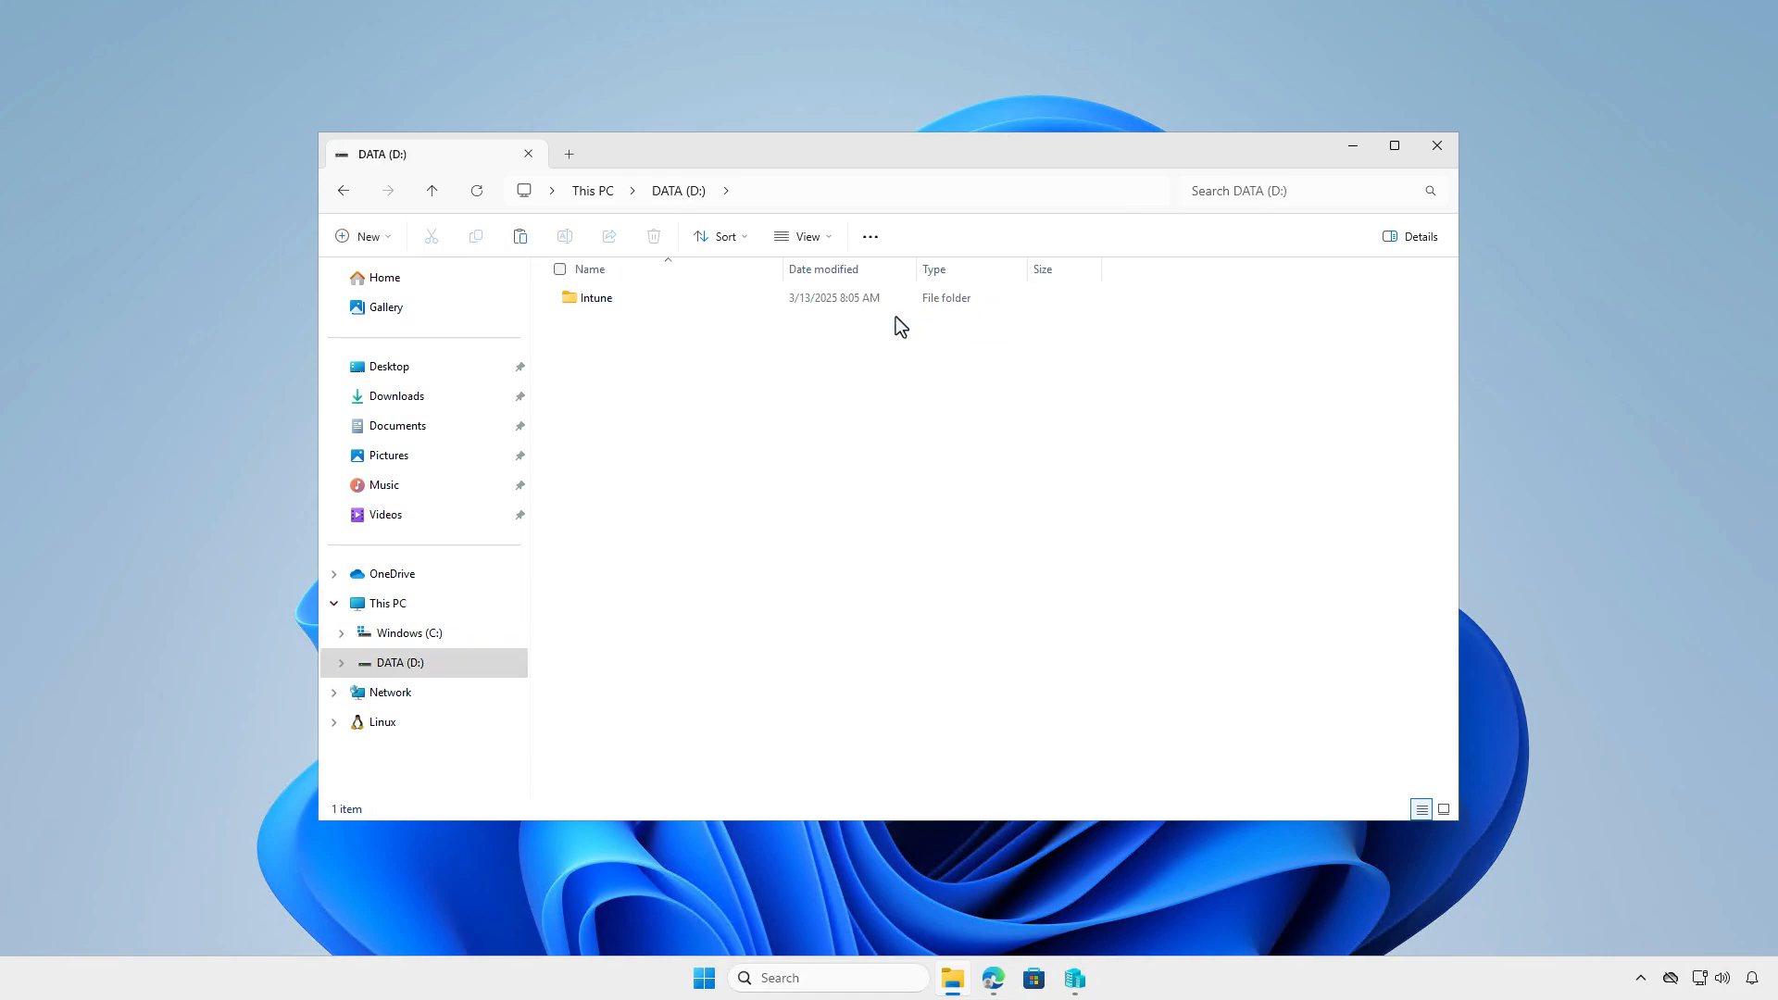
double_click(667, 298)
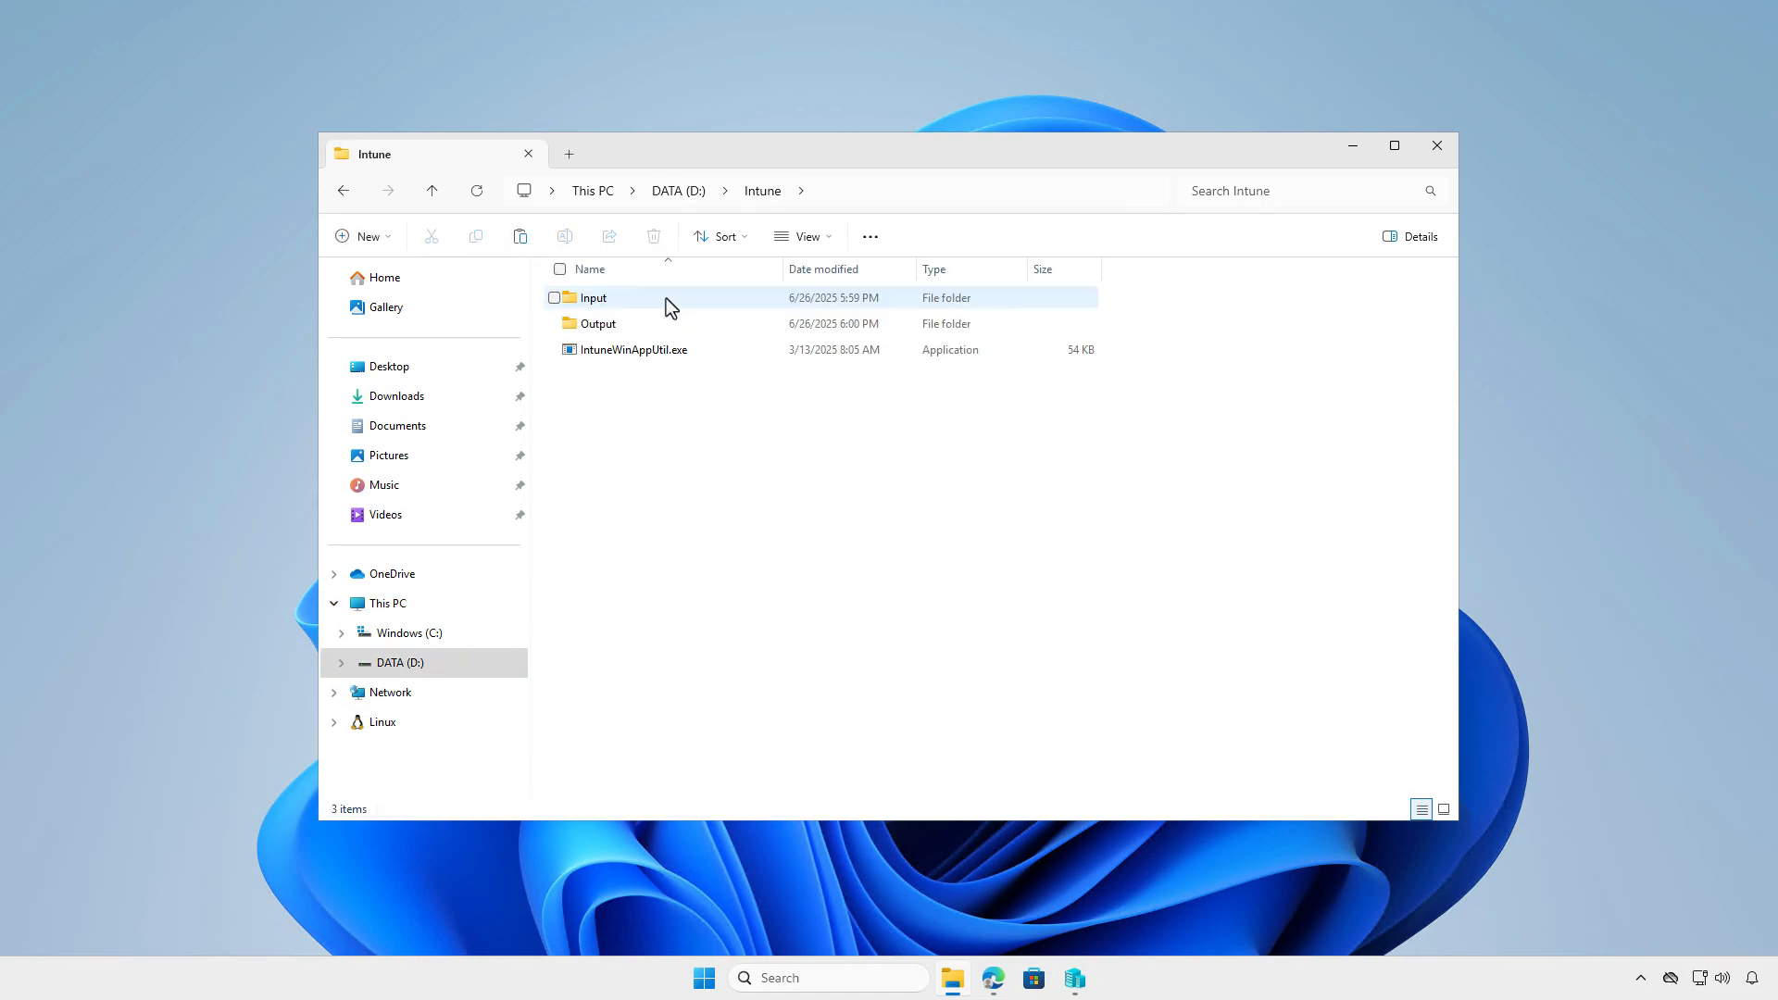
double_click(665, 298)
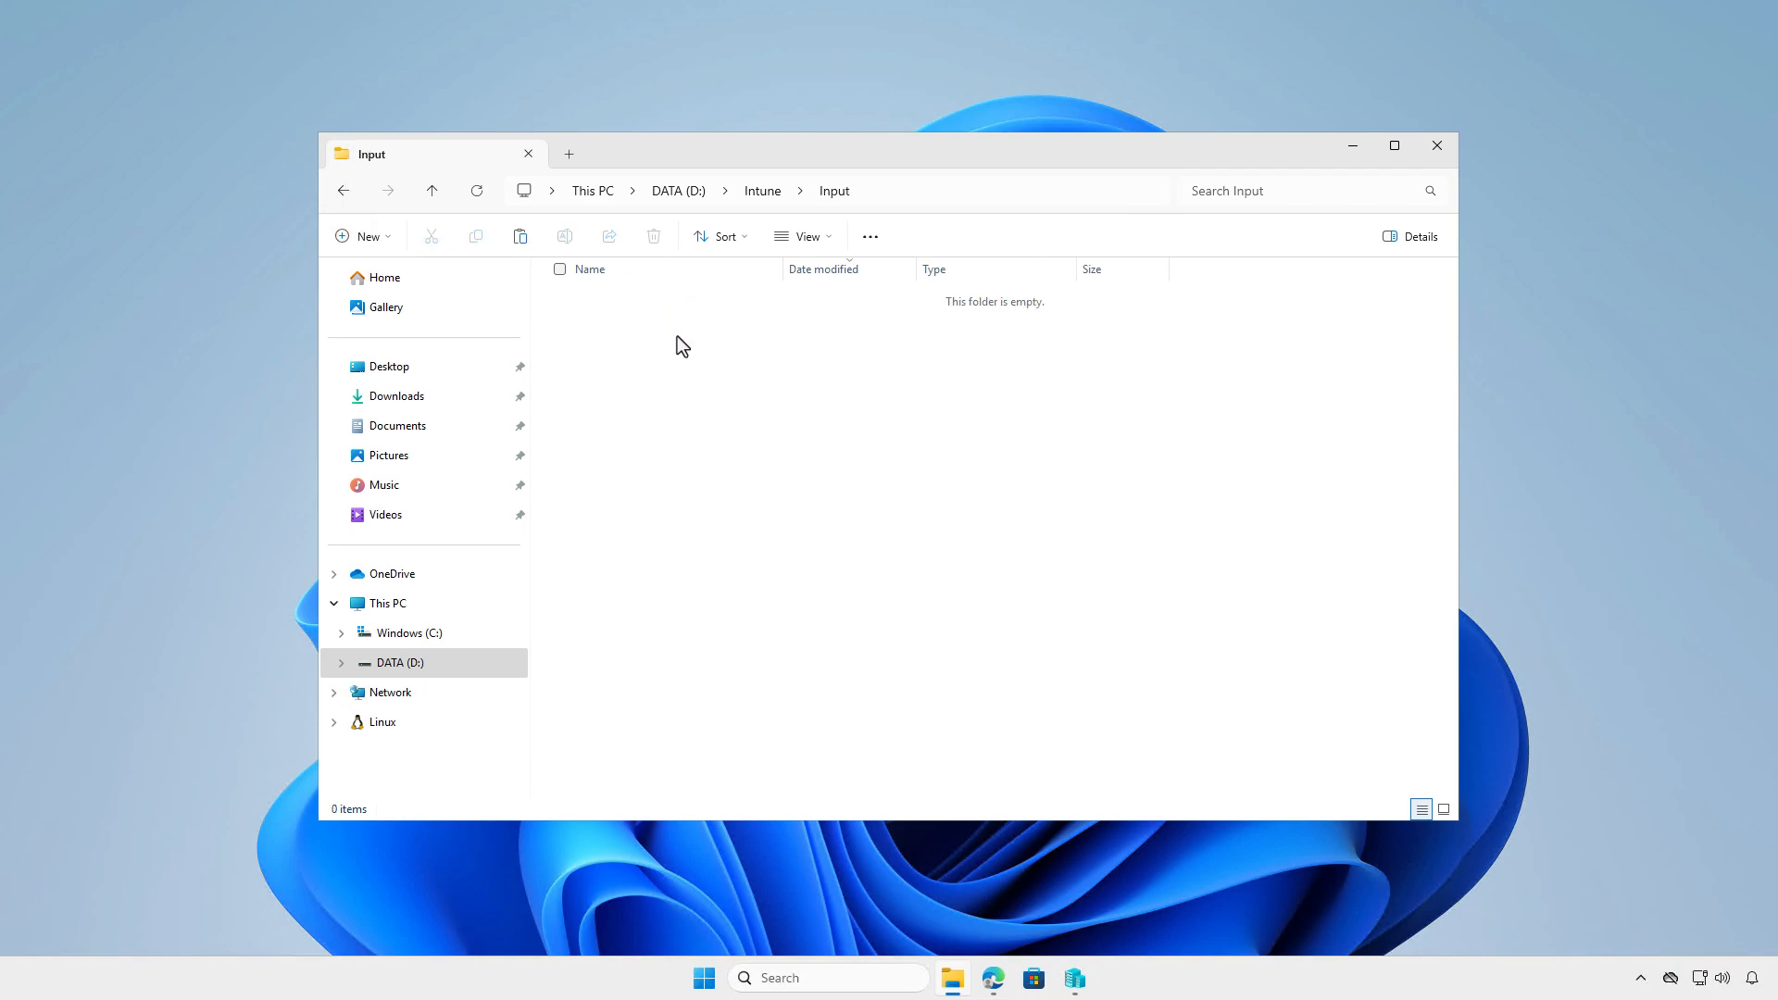
right_click(683, 374)
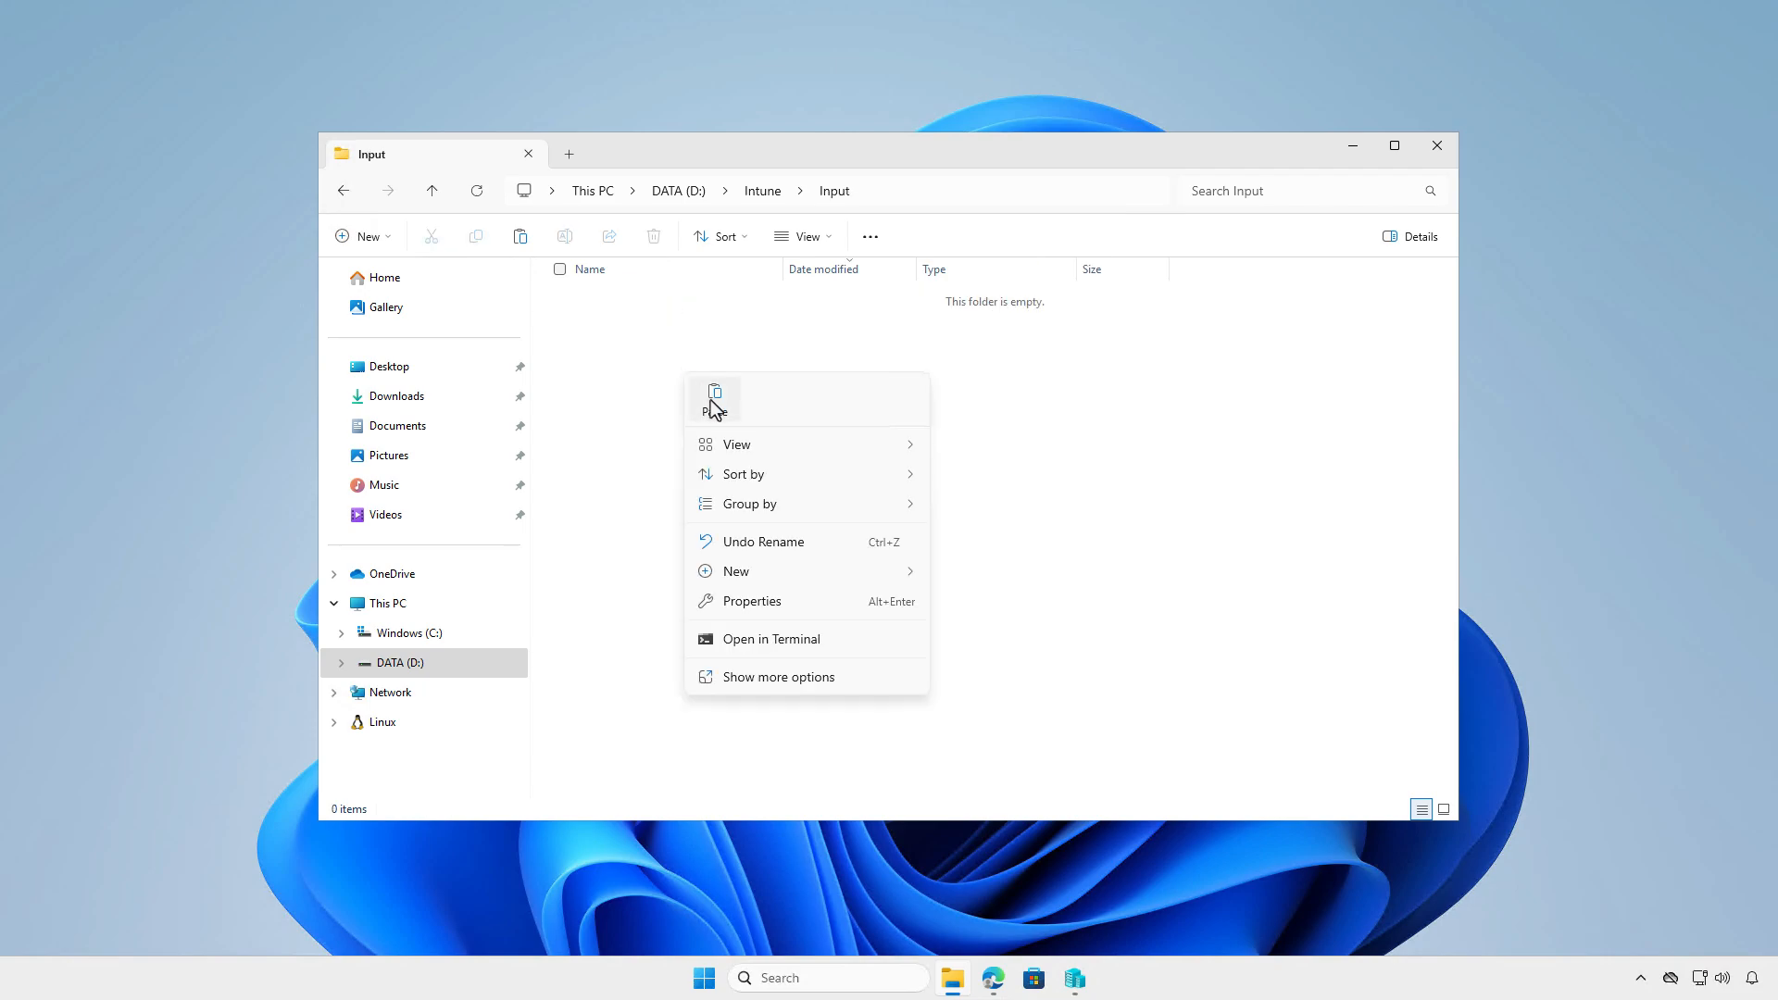
click(705, 397)
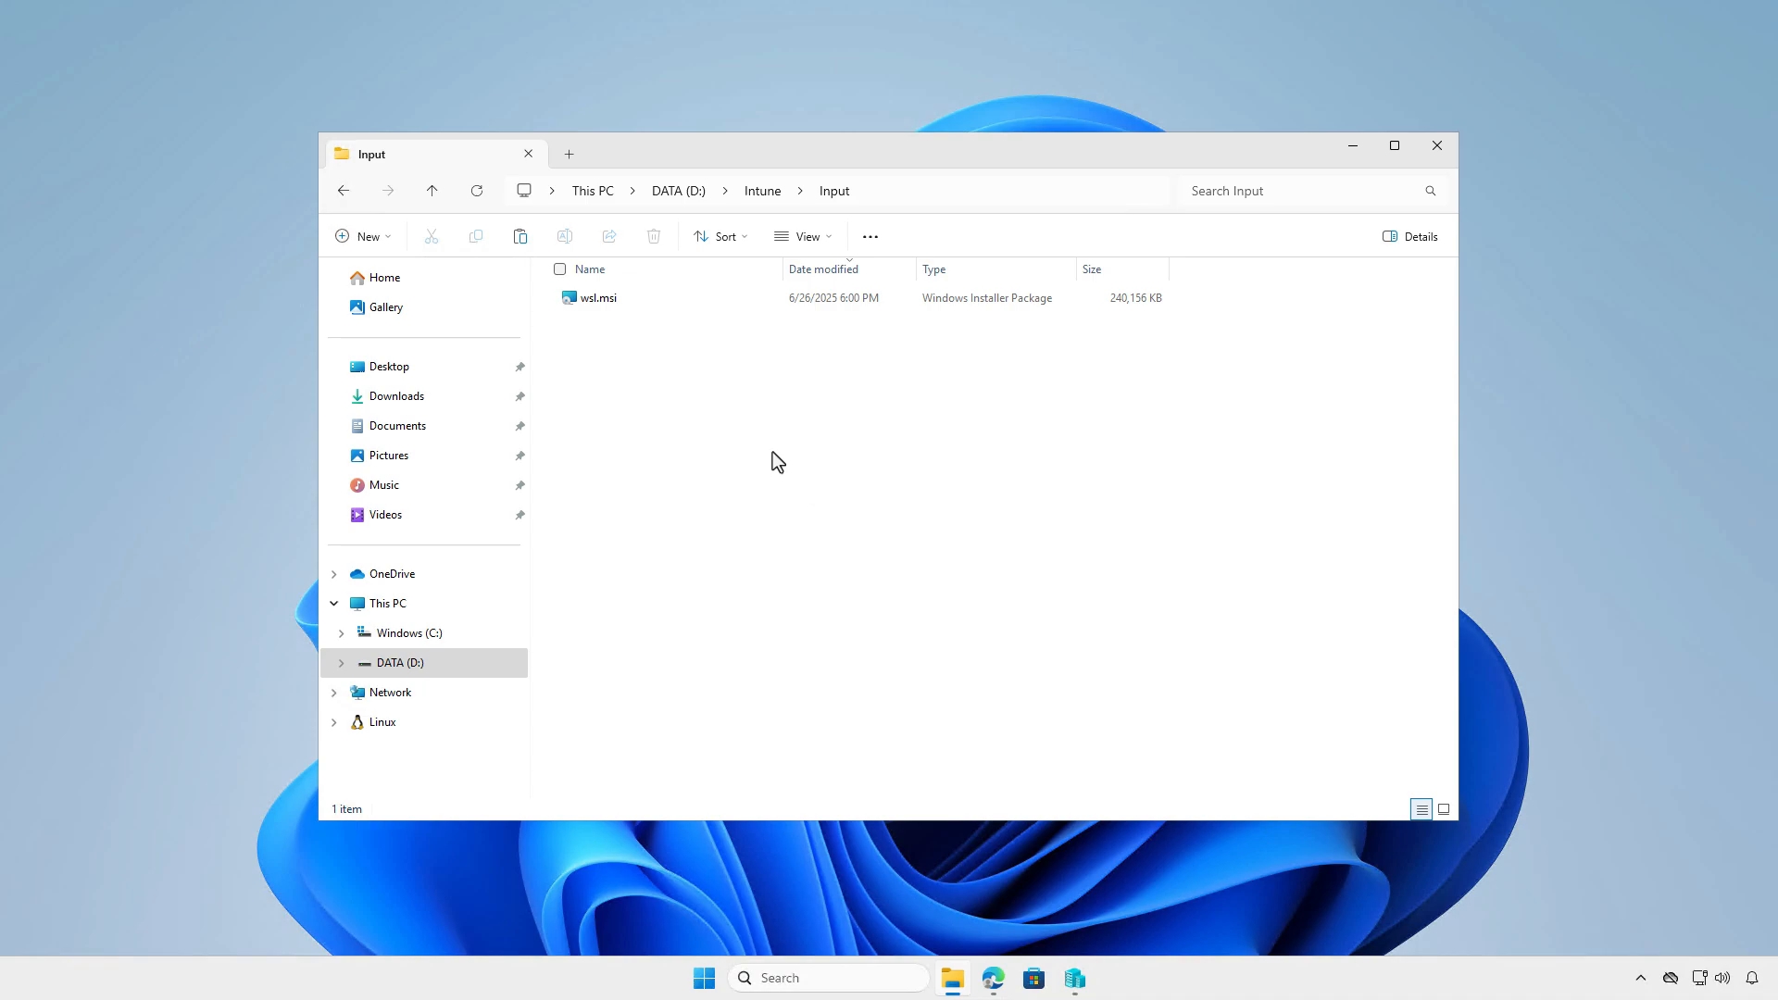
- Create a text document in Input with dism /norestart commands enabling Microsoft-Windows-Subsystem-Linux and VirtualMachinePlatform, plus an msiexec line with arguments "/i wsl.msi /n" and -Wait
right_click(774, 454)
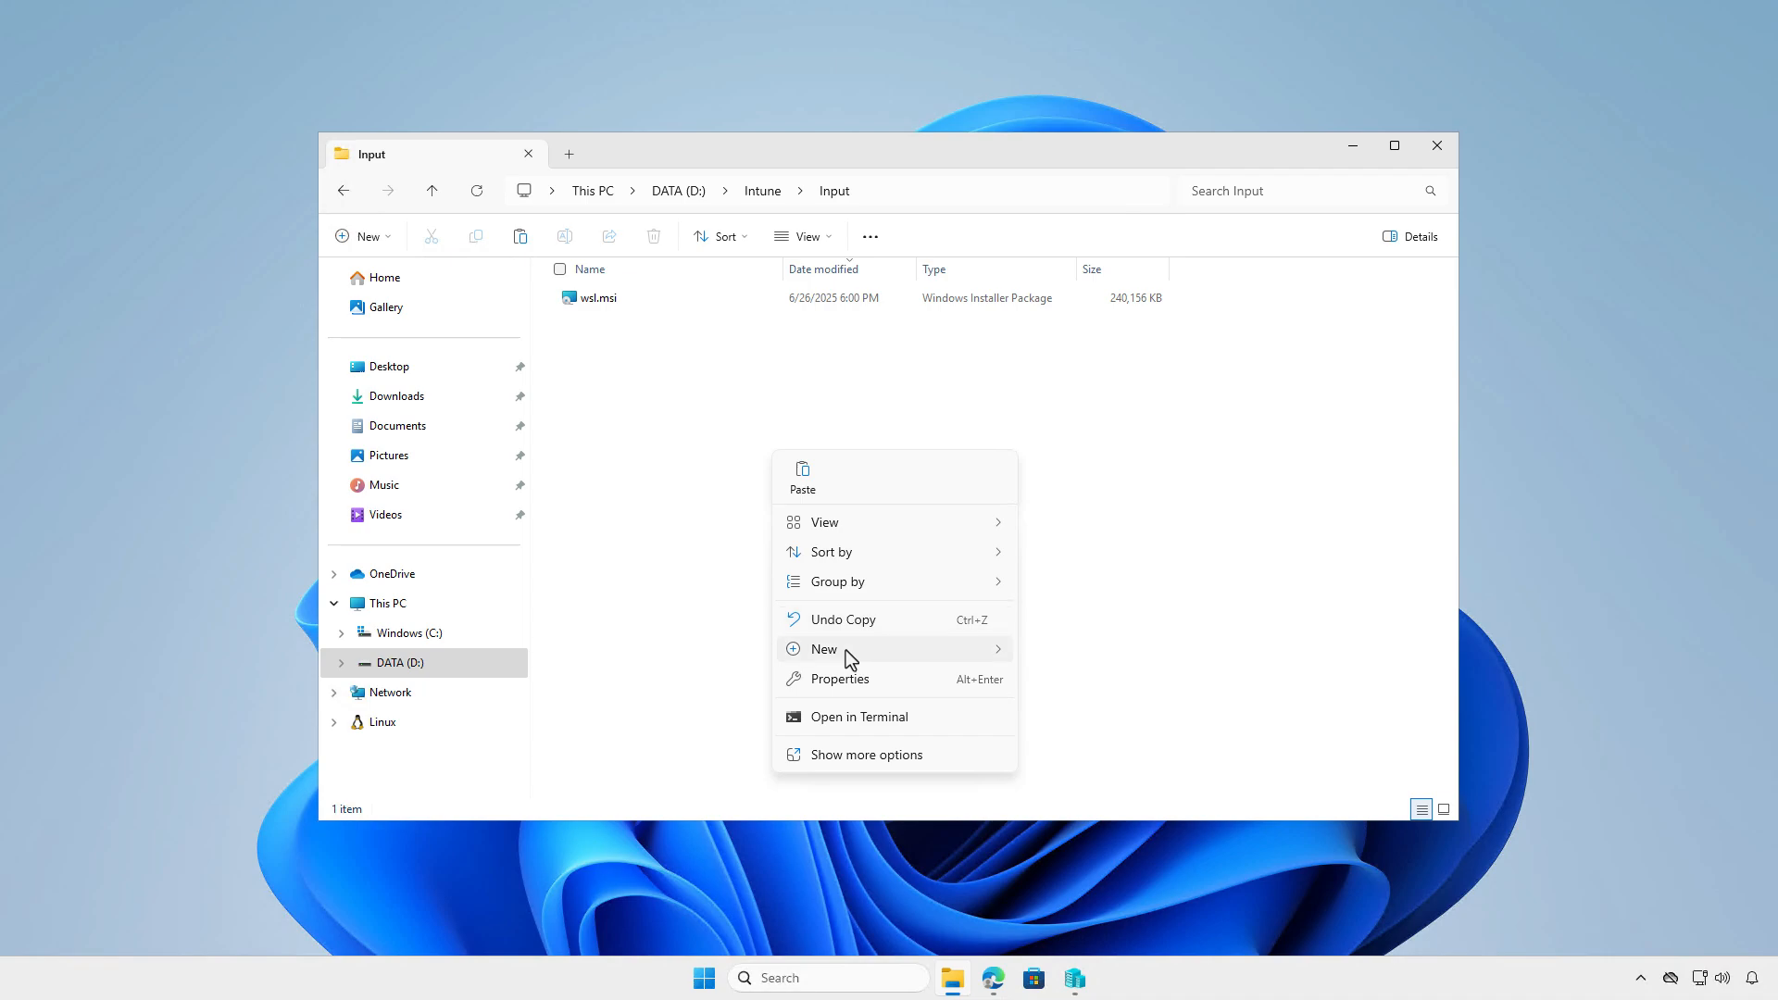
mouse_move(846, 650)
click(1111, 742)
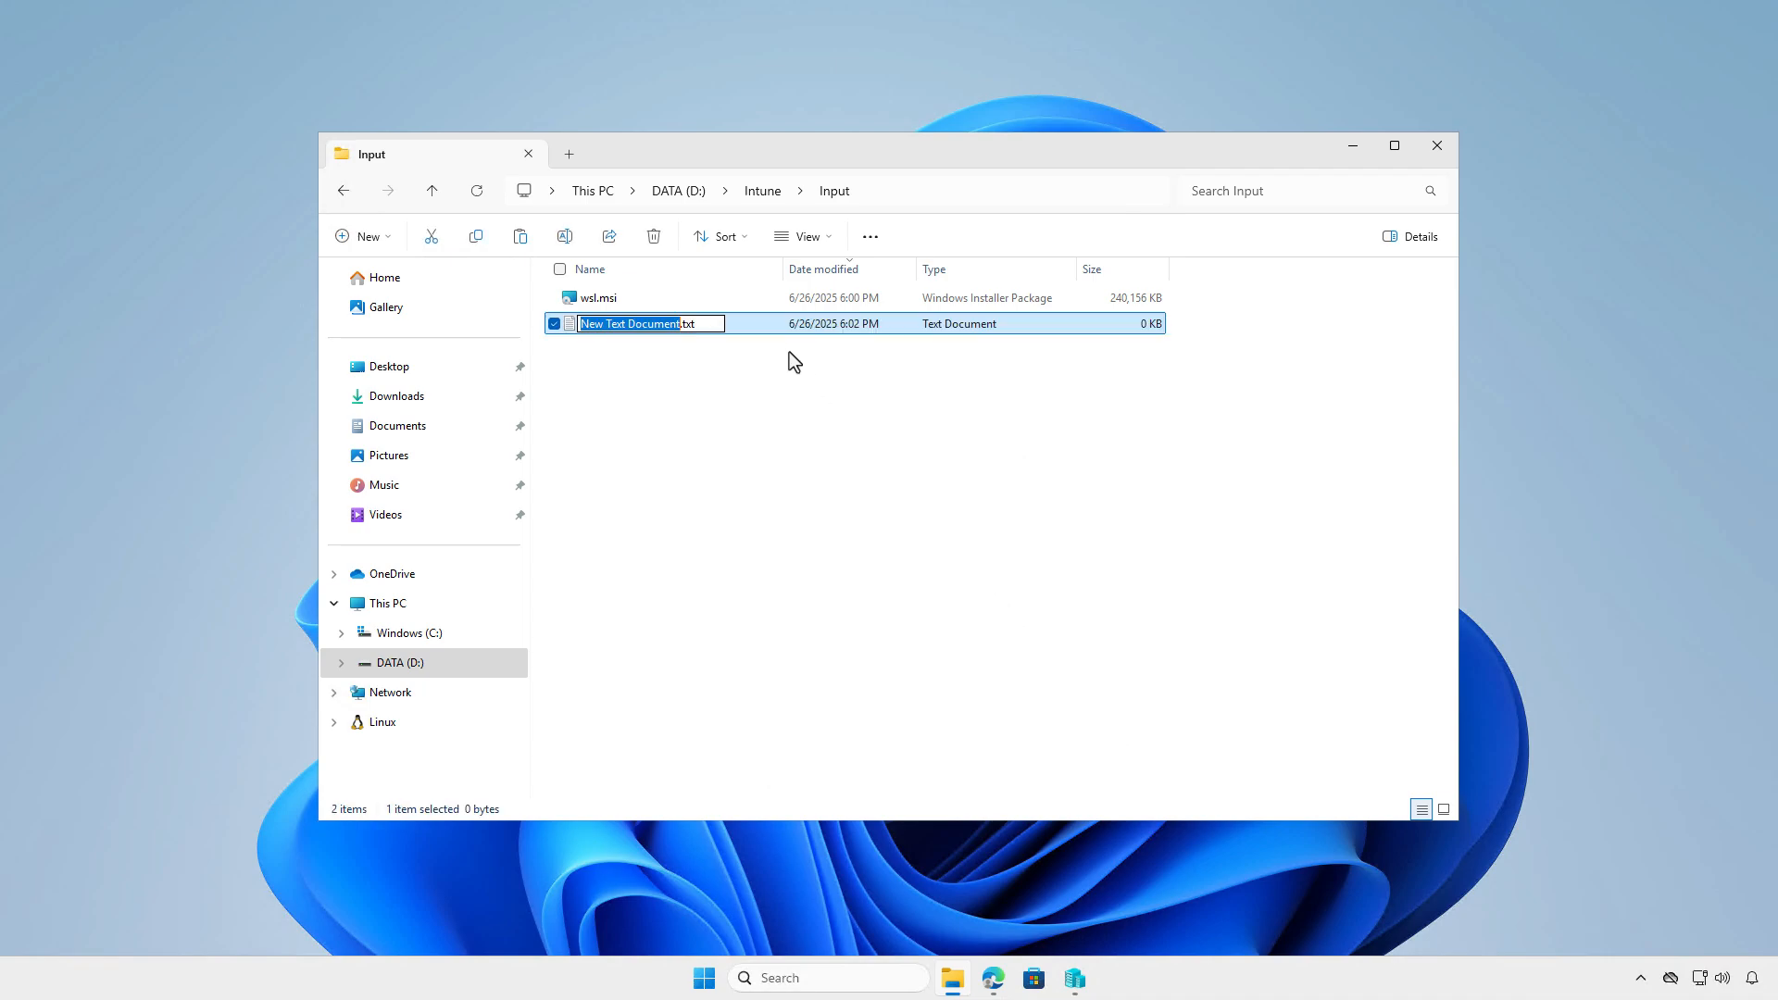
key(Return)
double_click(765, 324)
key(ctrl+v)
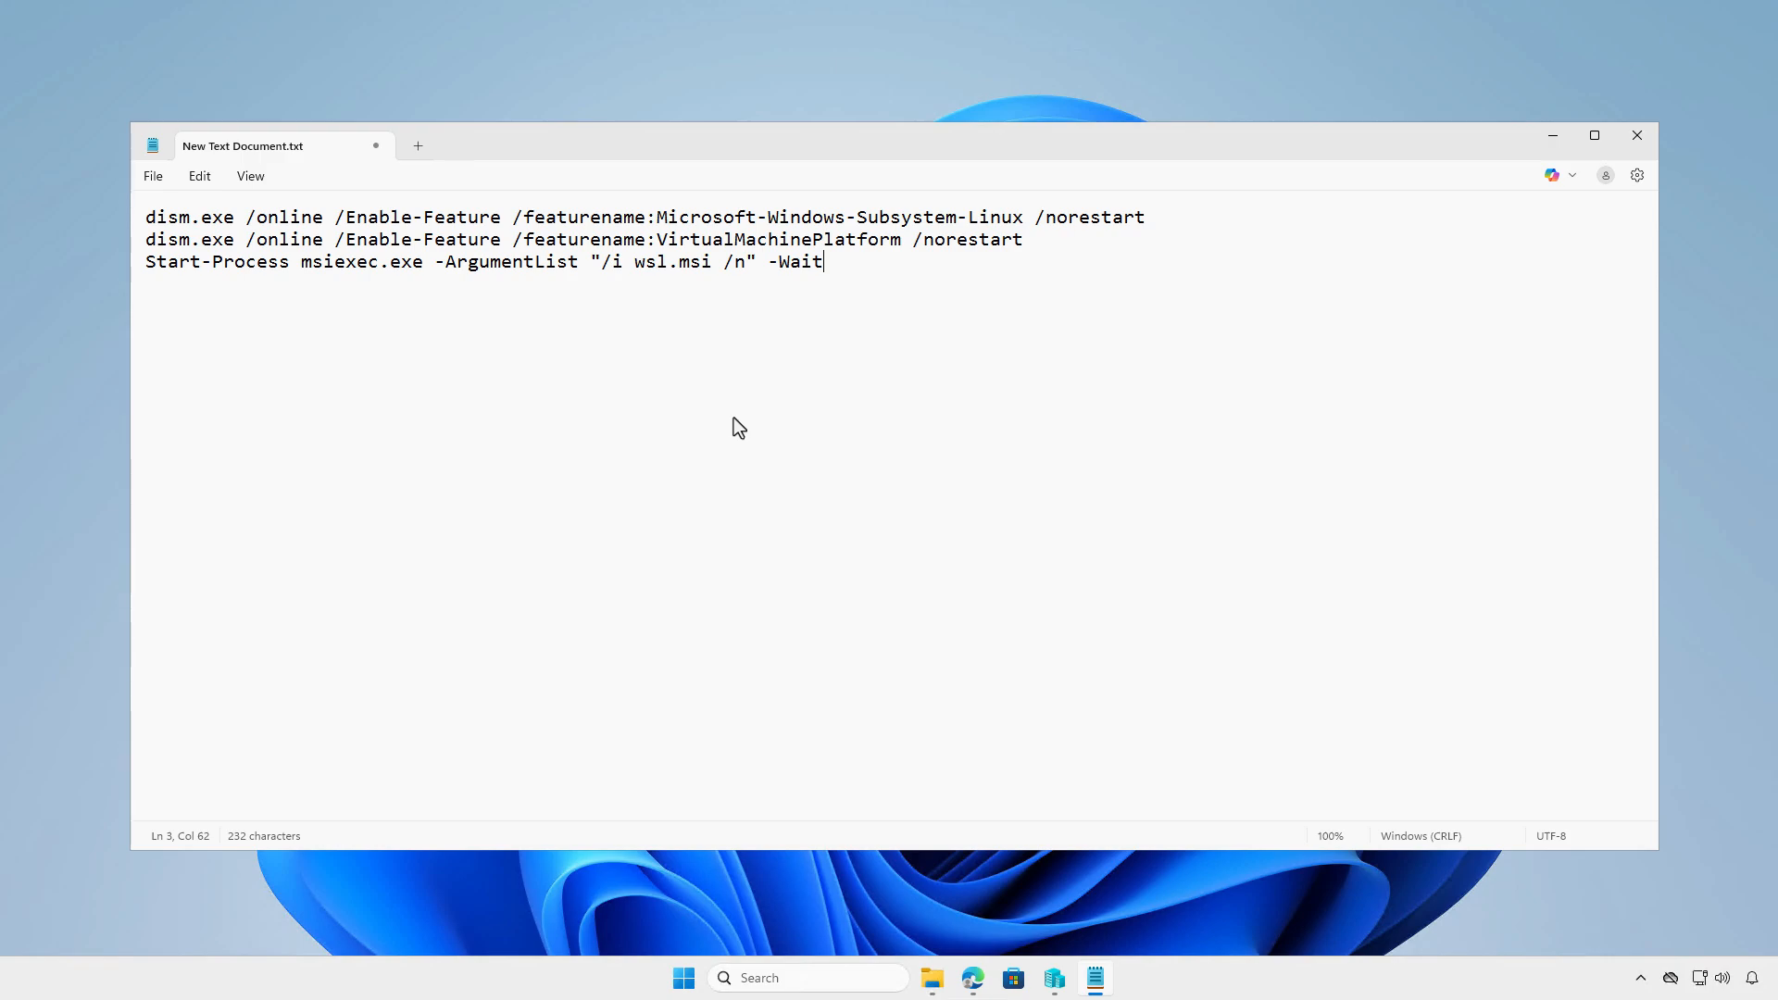
- Save the script in D:\Intune\Input as install.ps1 with the All files type, and close it
click(155, 177)
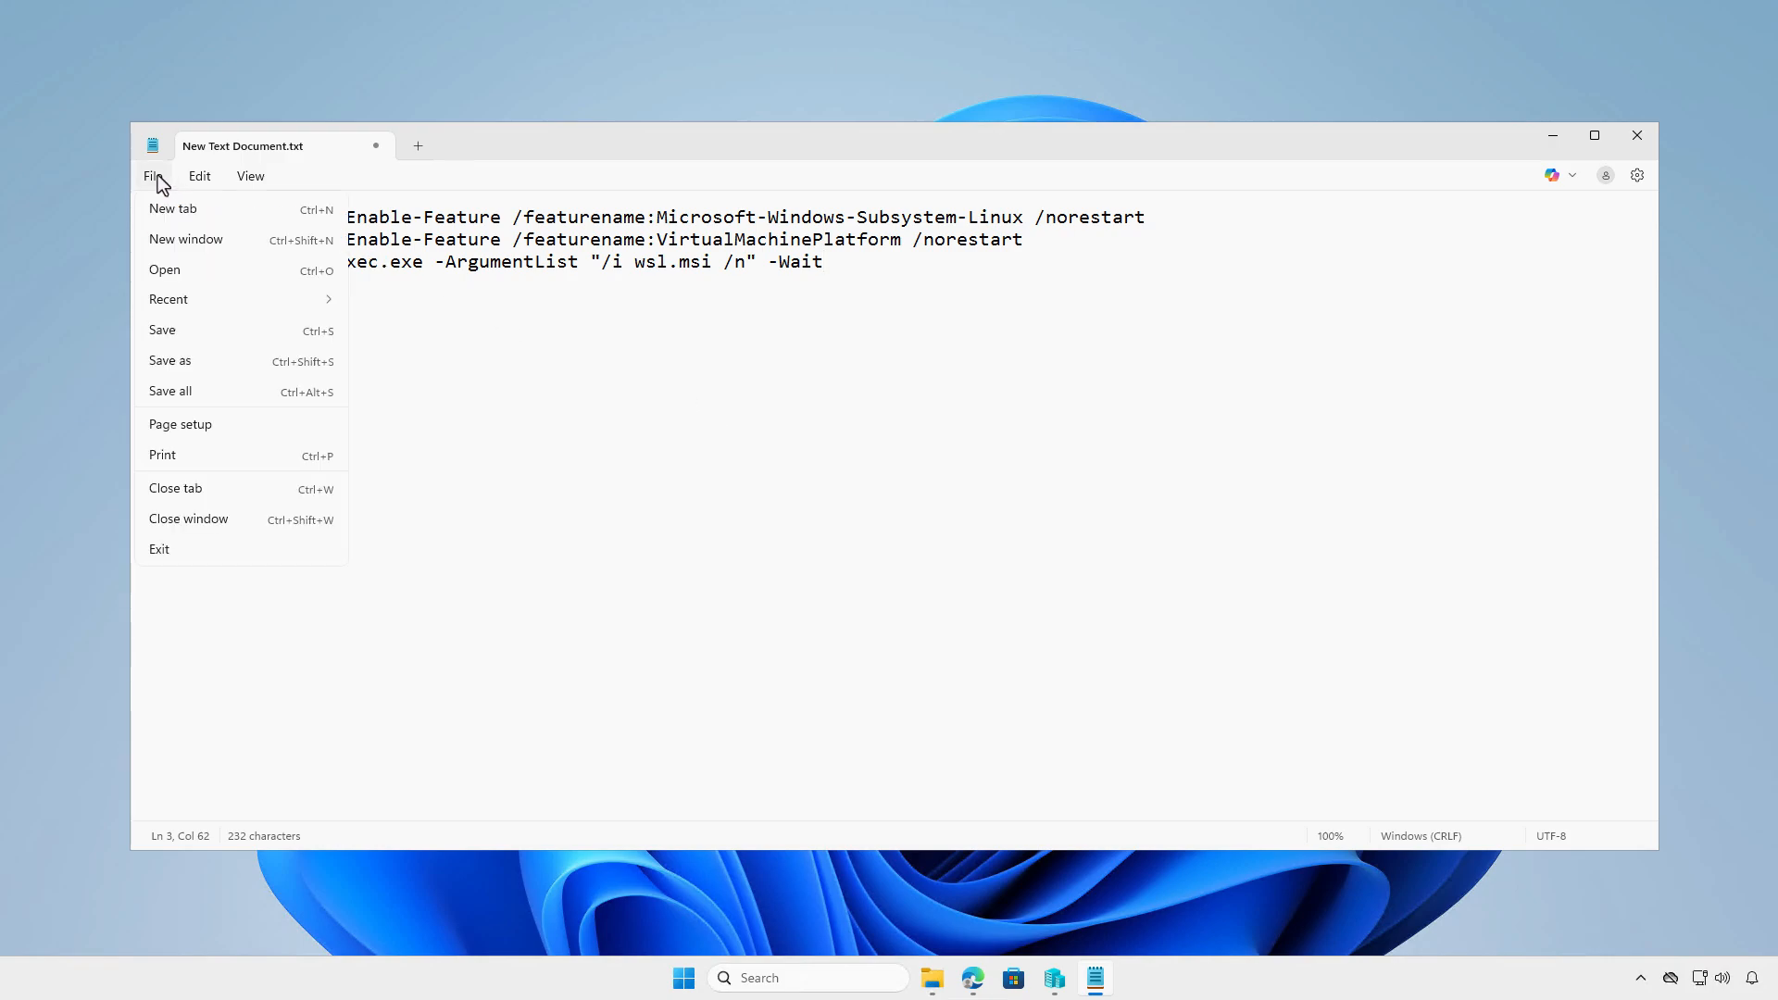
click(214, 359)
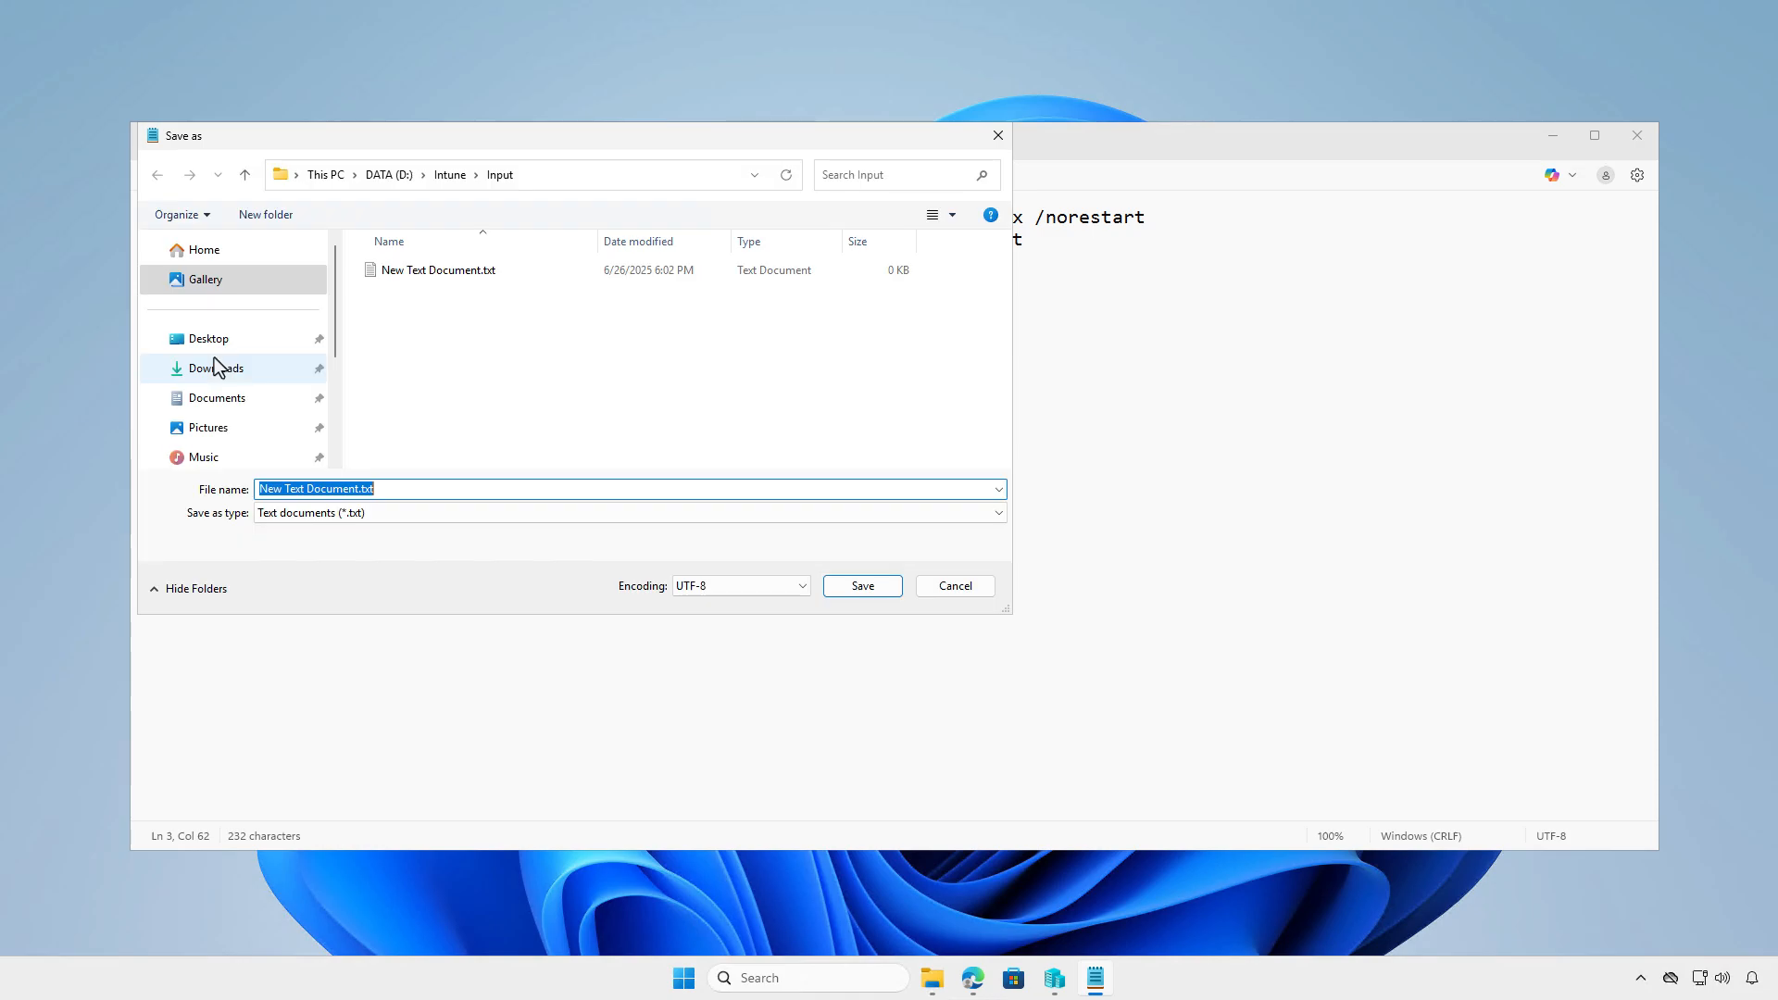
click(520, 517)
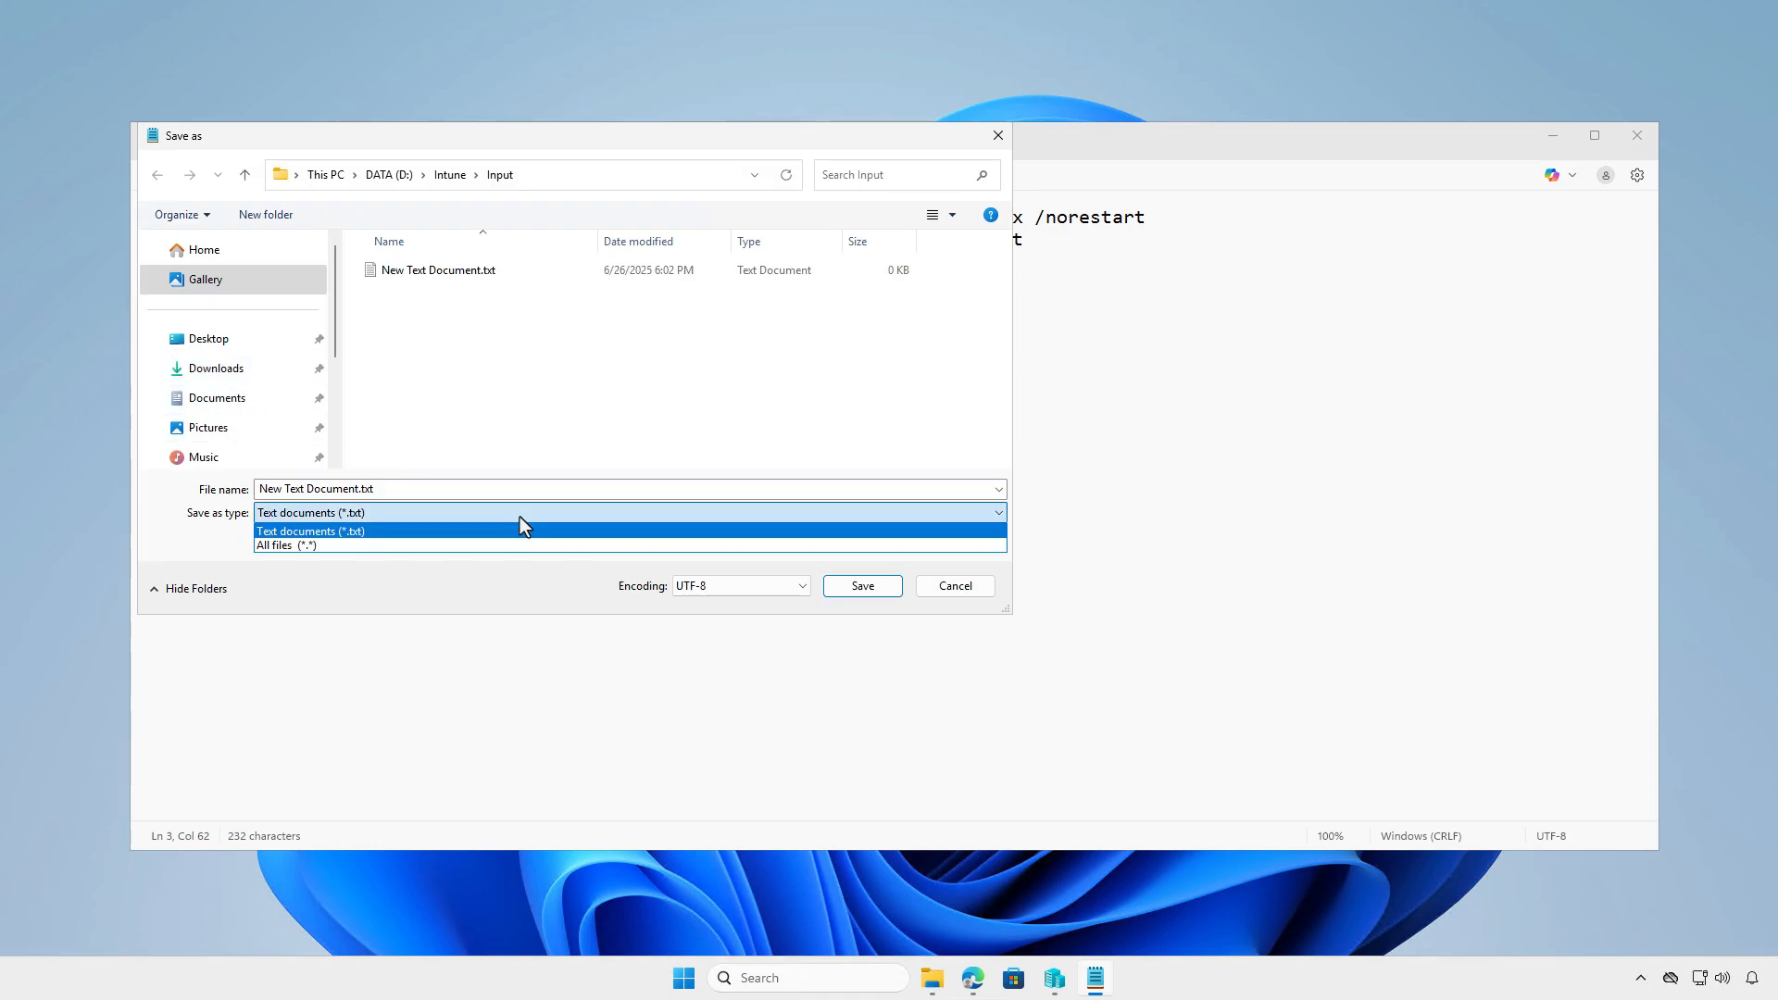
click(537, 543)
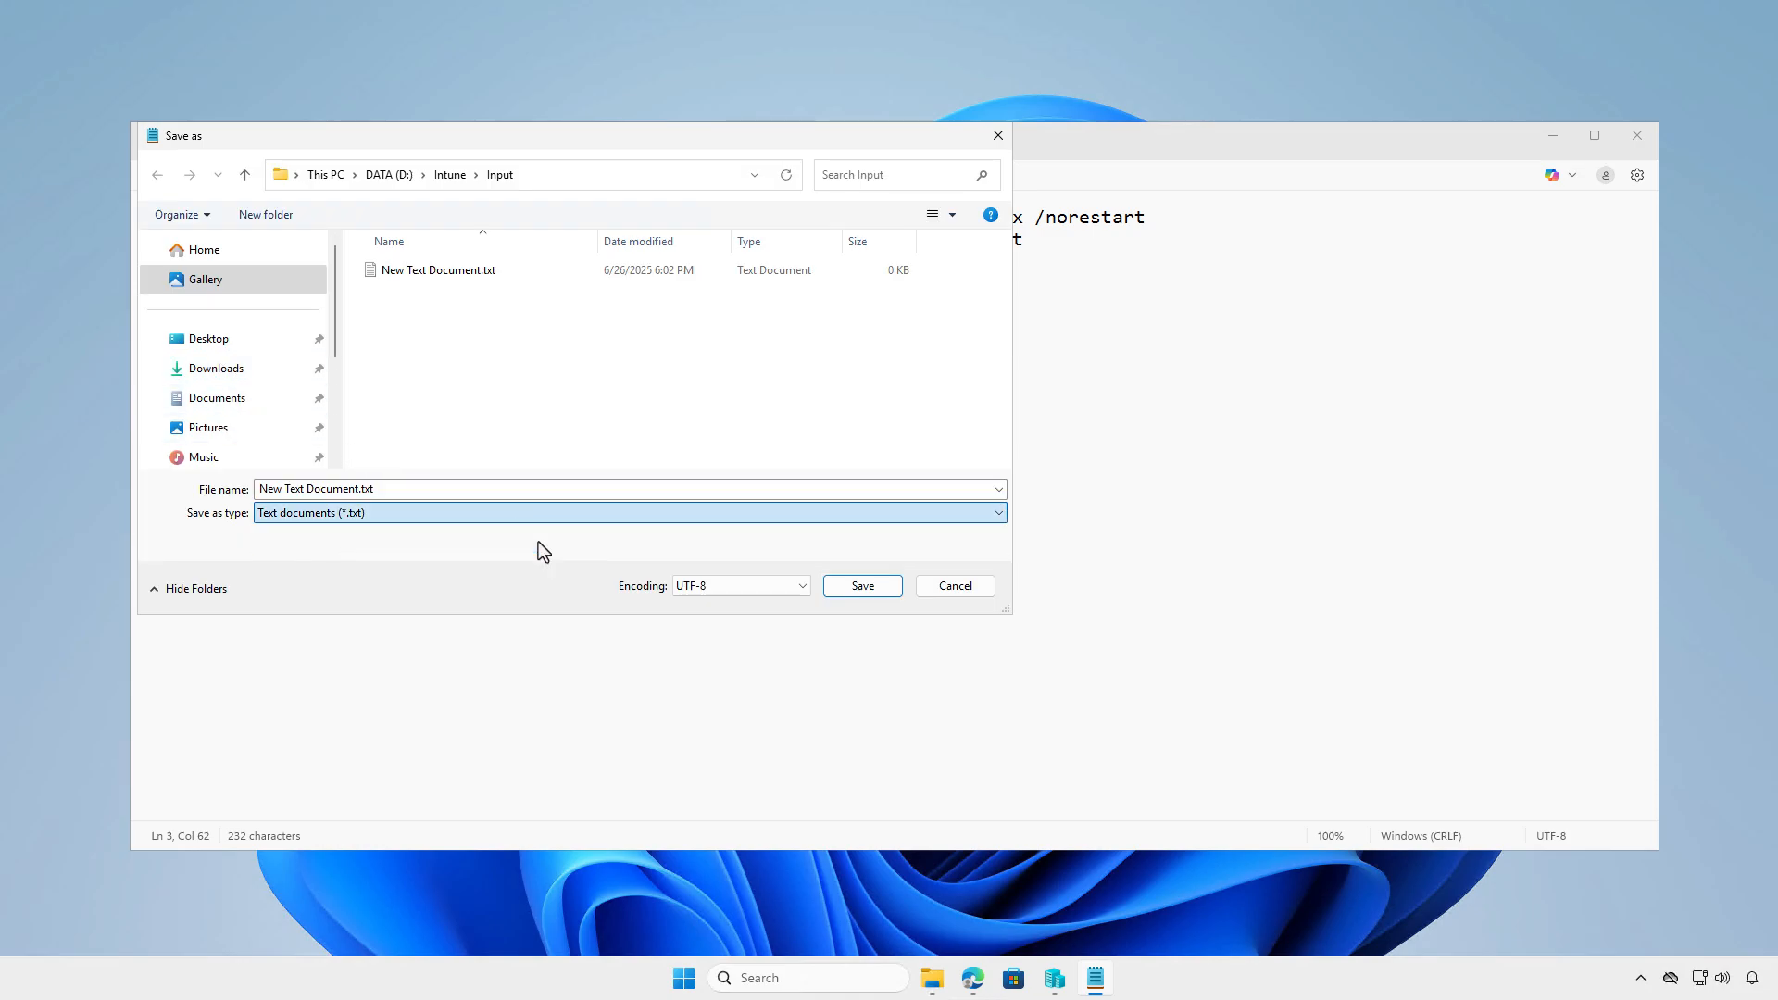
click(497, 491)
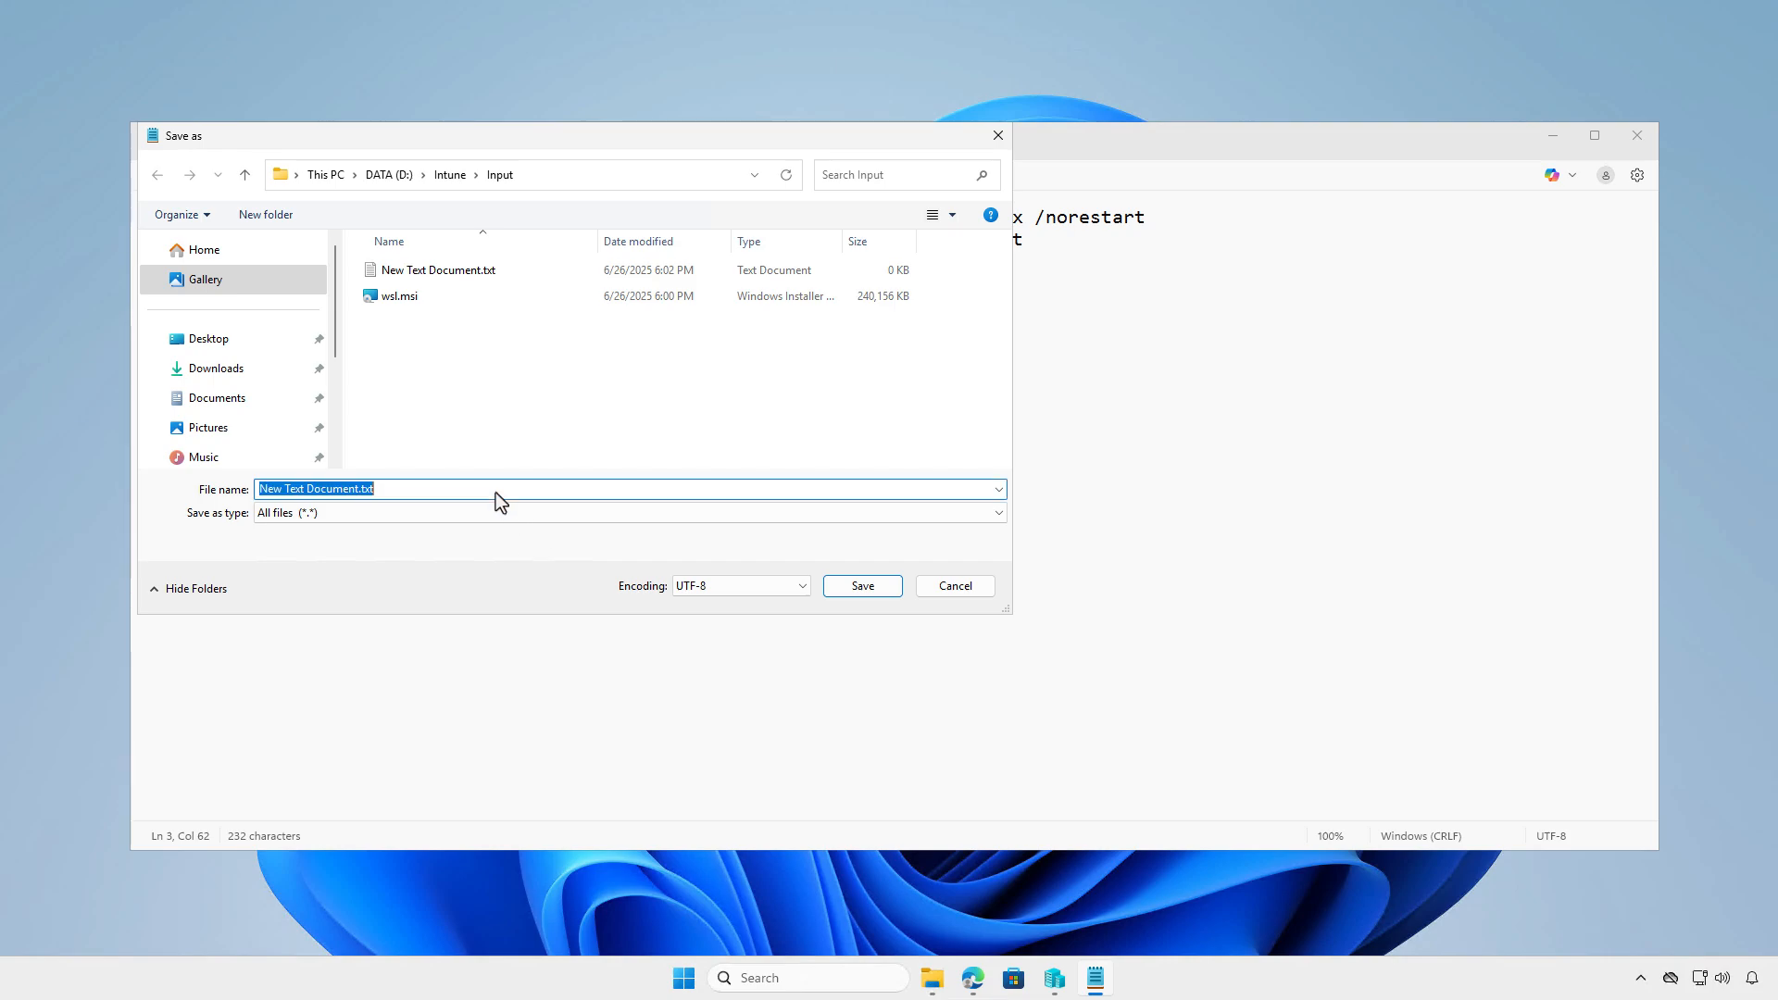
text(insta)
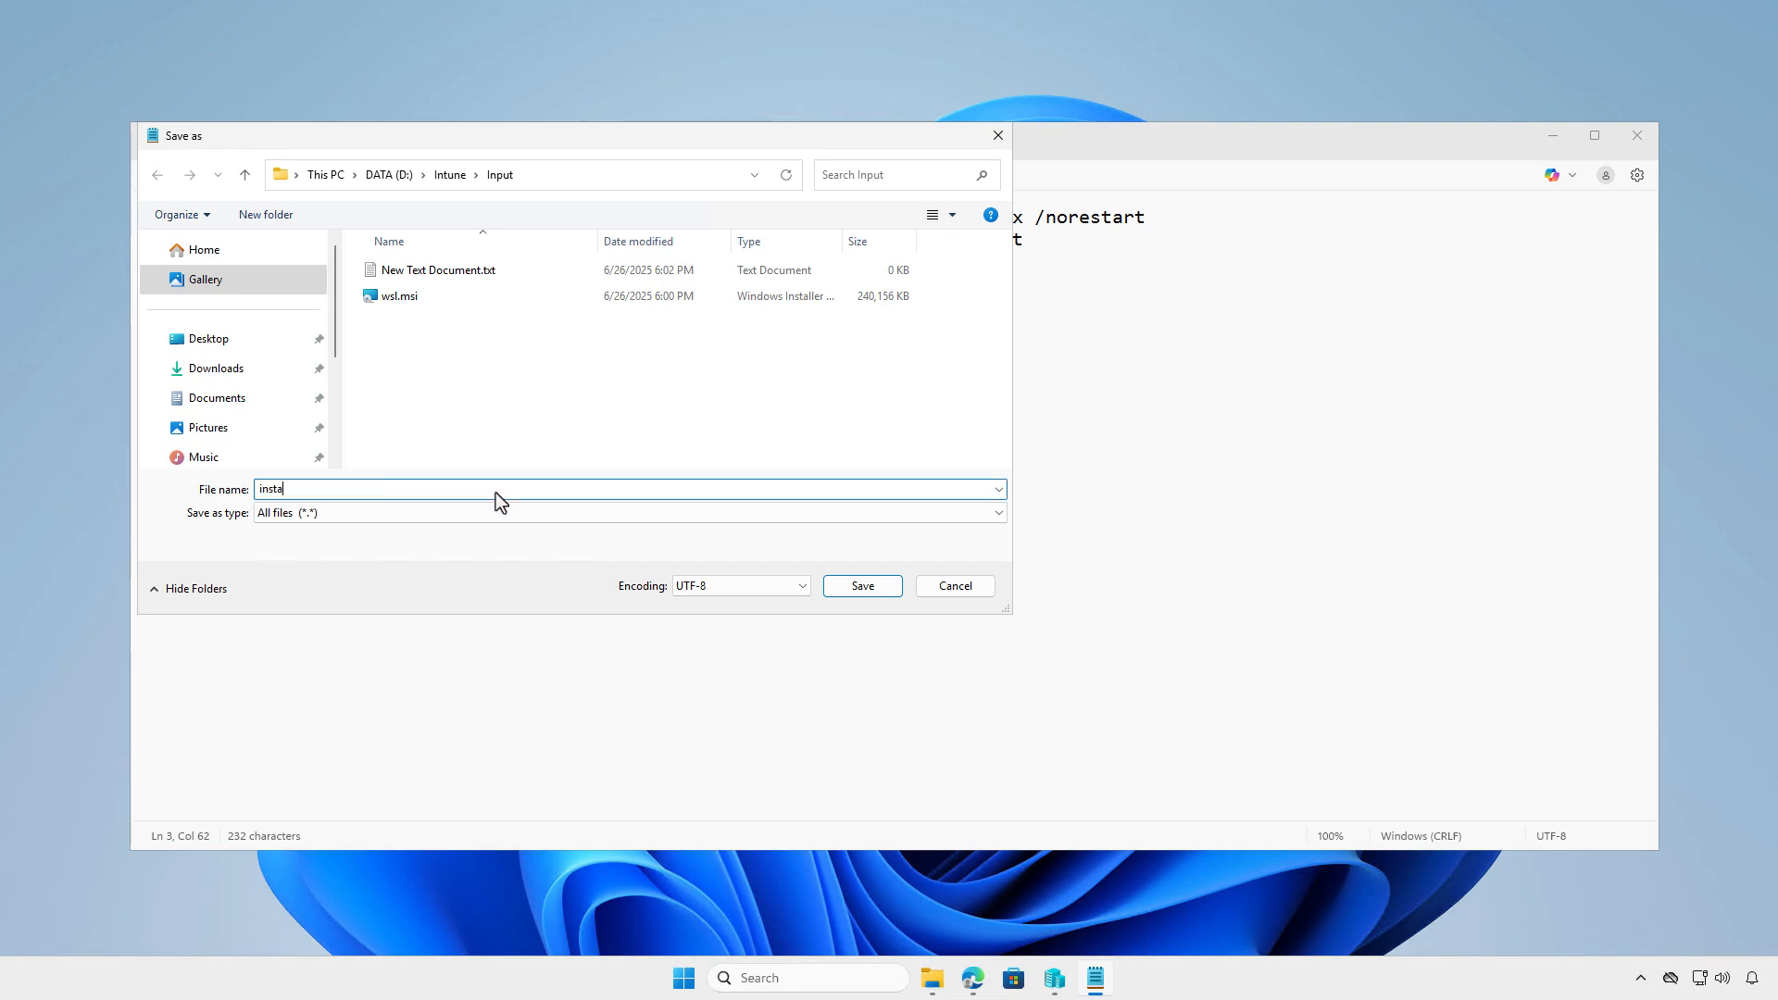
text(ll.ps1)
click(854, 587)
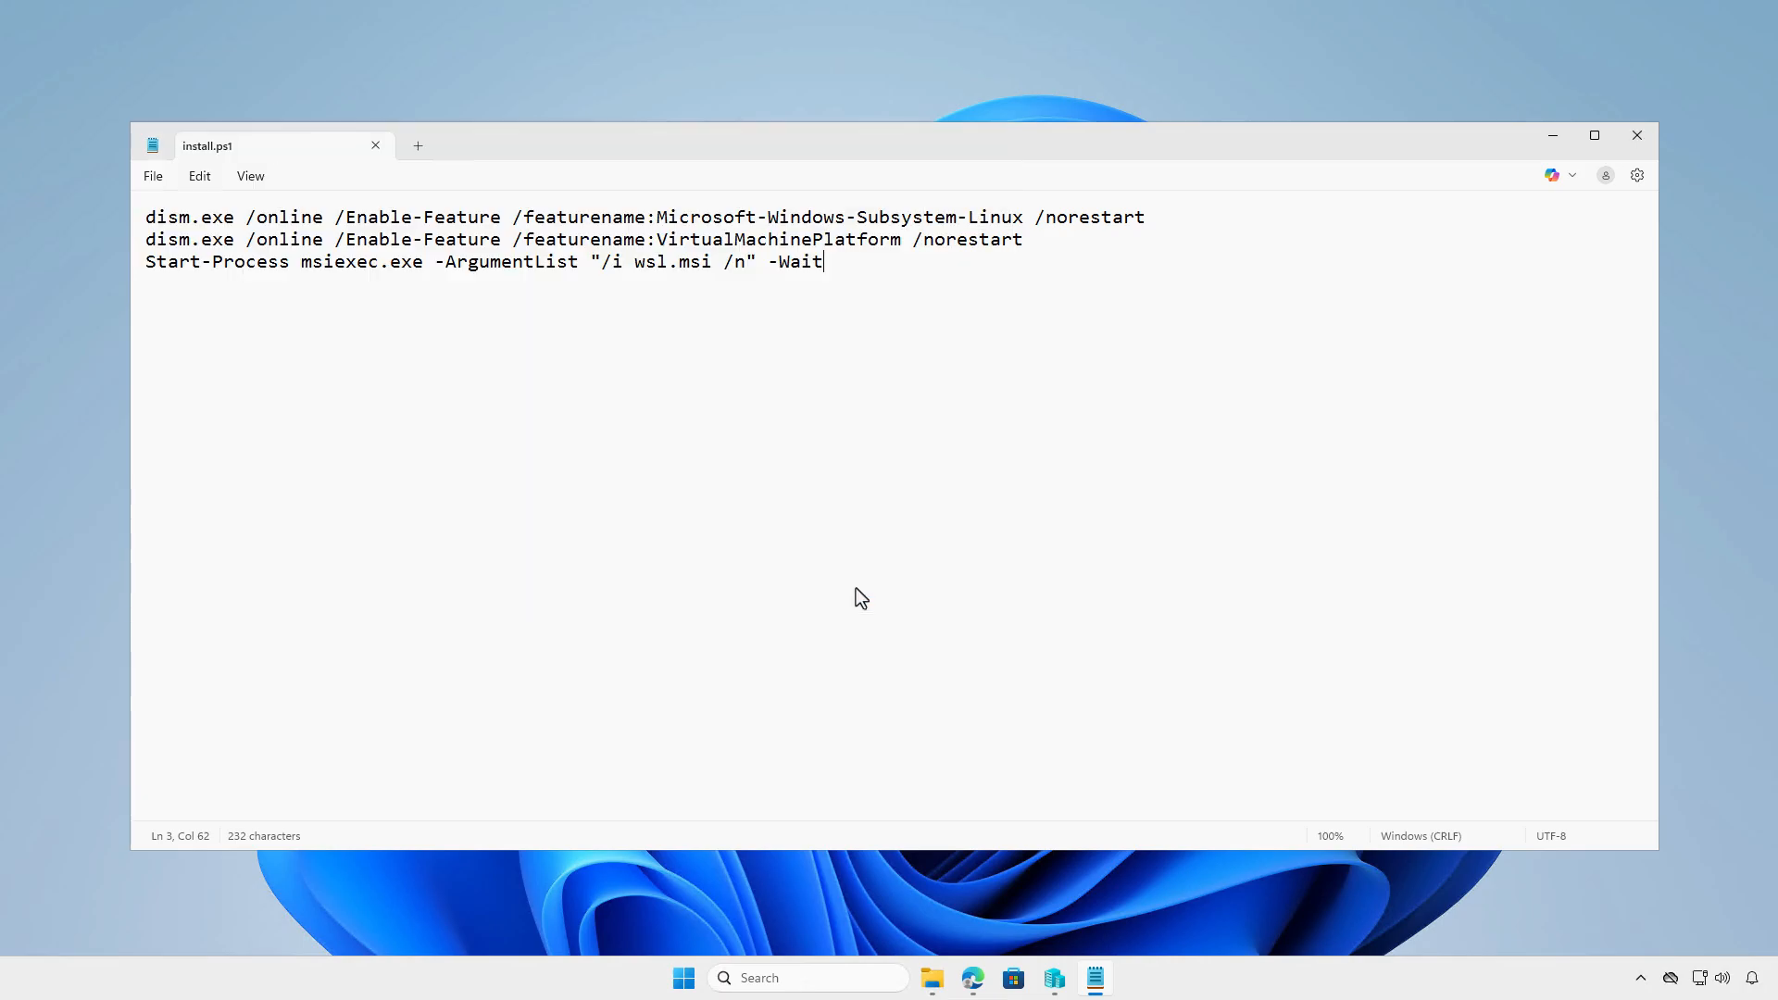
click(375, 145)
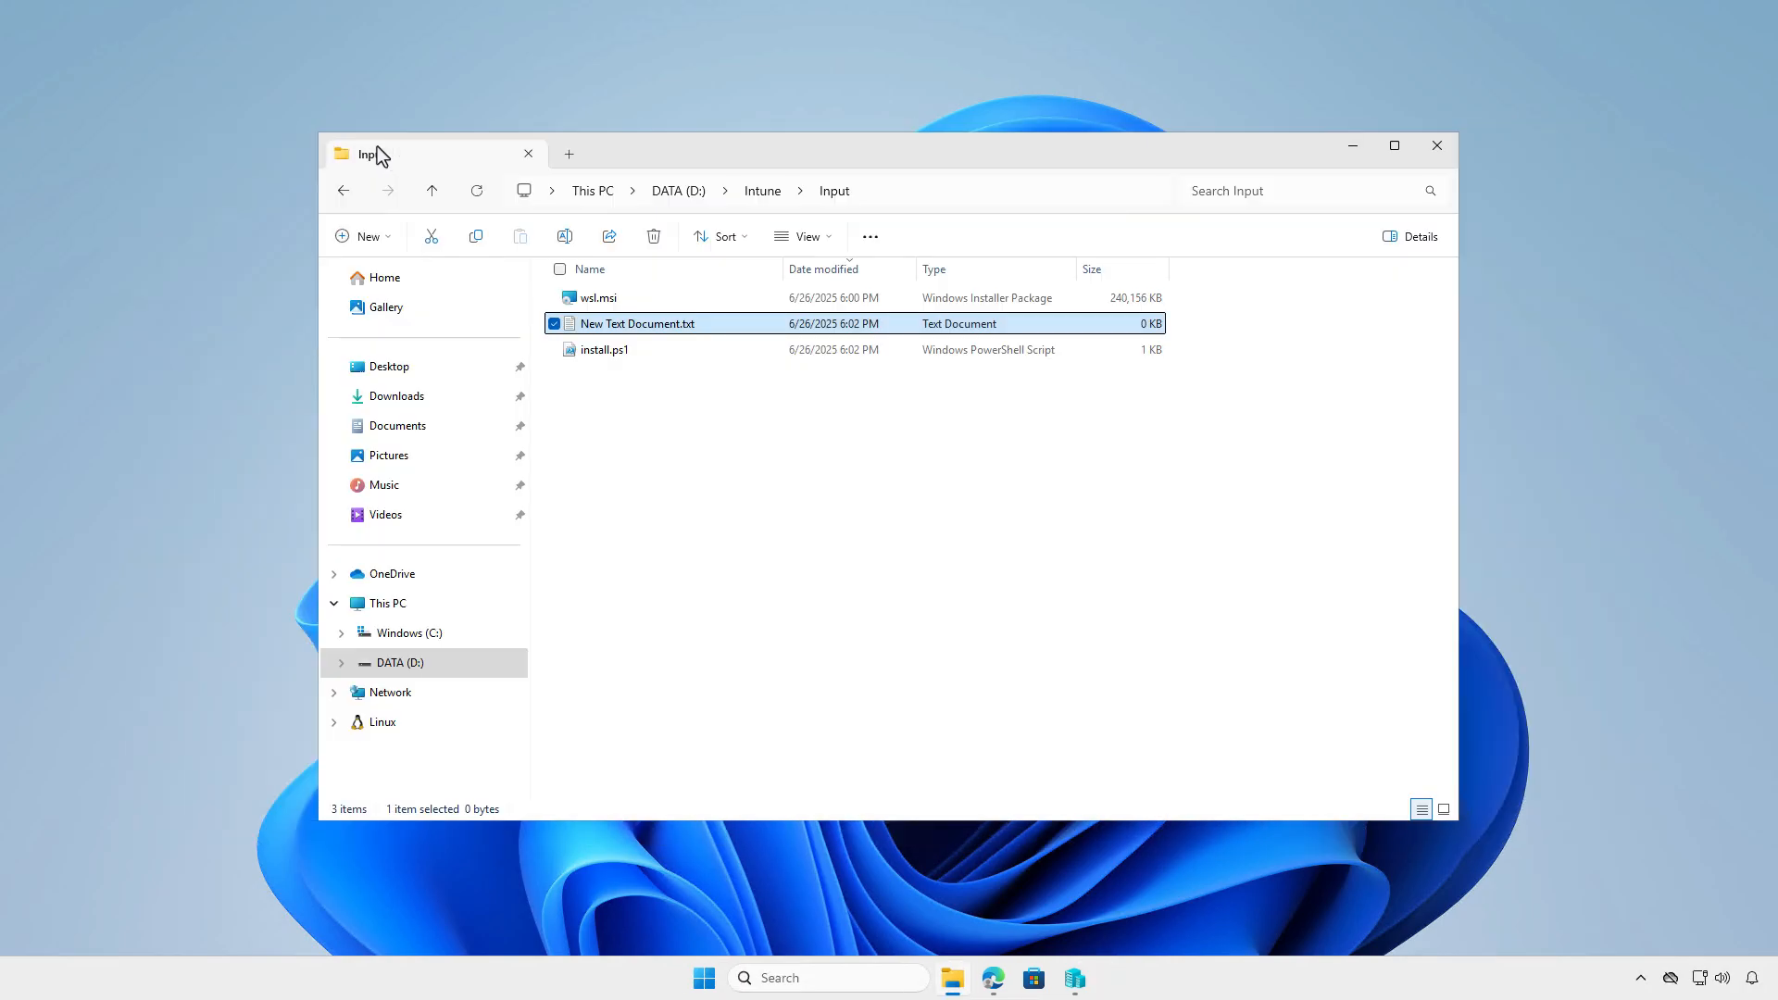
- Fill New Text Document.txt with dism /norestart commands disabling Microsoft-Windows-Subsystem-Linux and VirtualMachinePlatform, plus an msiexec line with arguments "/x wsl.msi /n" and -Wait
double_click(736, 322)
key(ctrl+v)
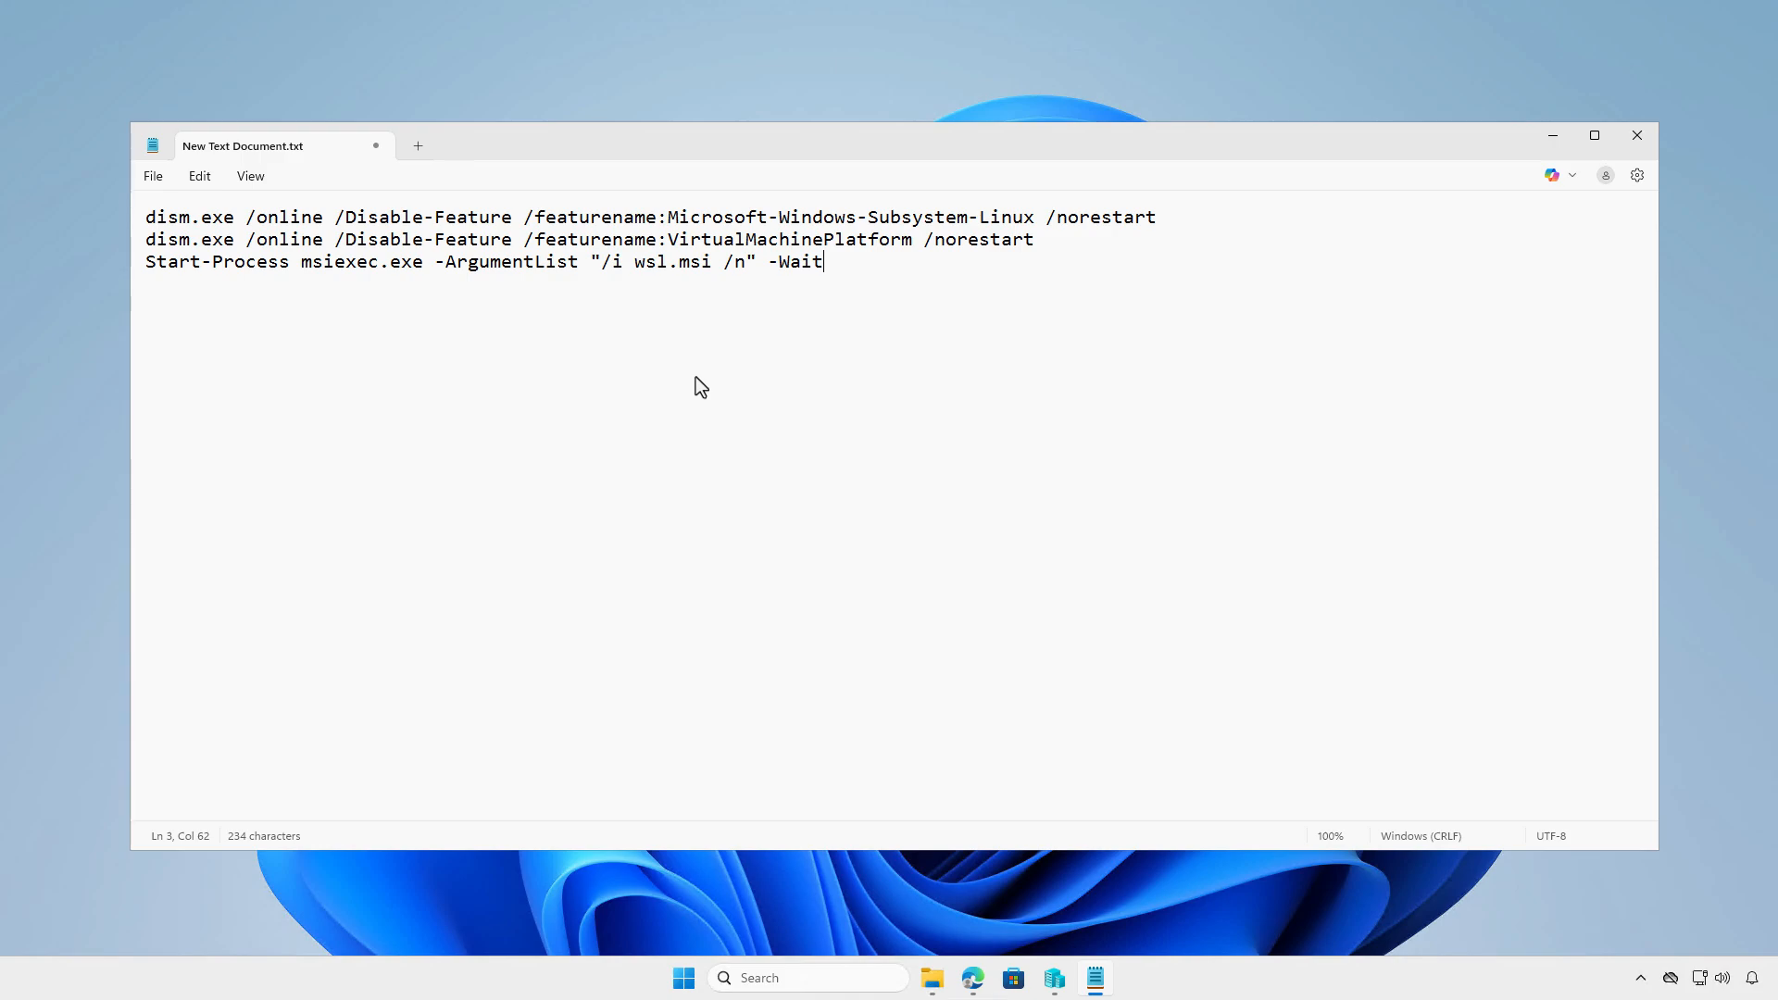
click(619, 277)
key(BackSpace)
text(x)
key(End)
- Save the uninstall script in D:\Intune\Input as uninstall.ps1 with the All files type, and close it
click(154, 176)
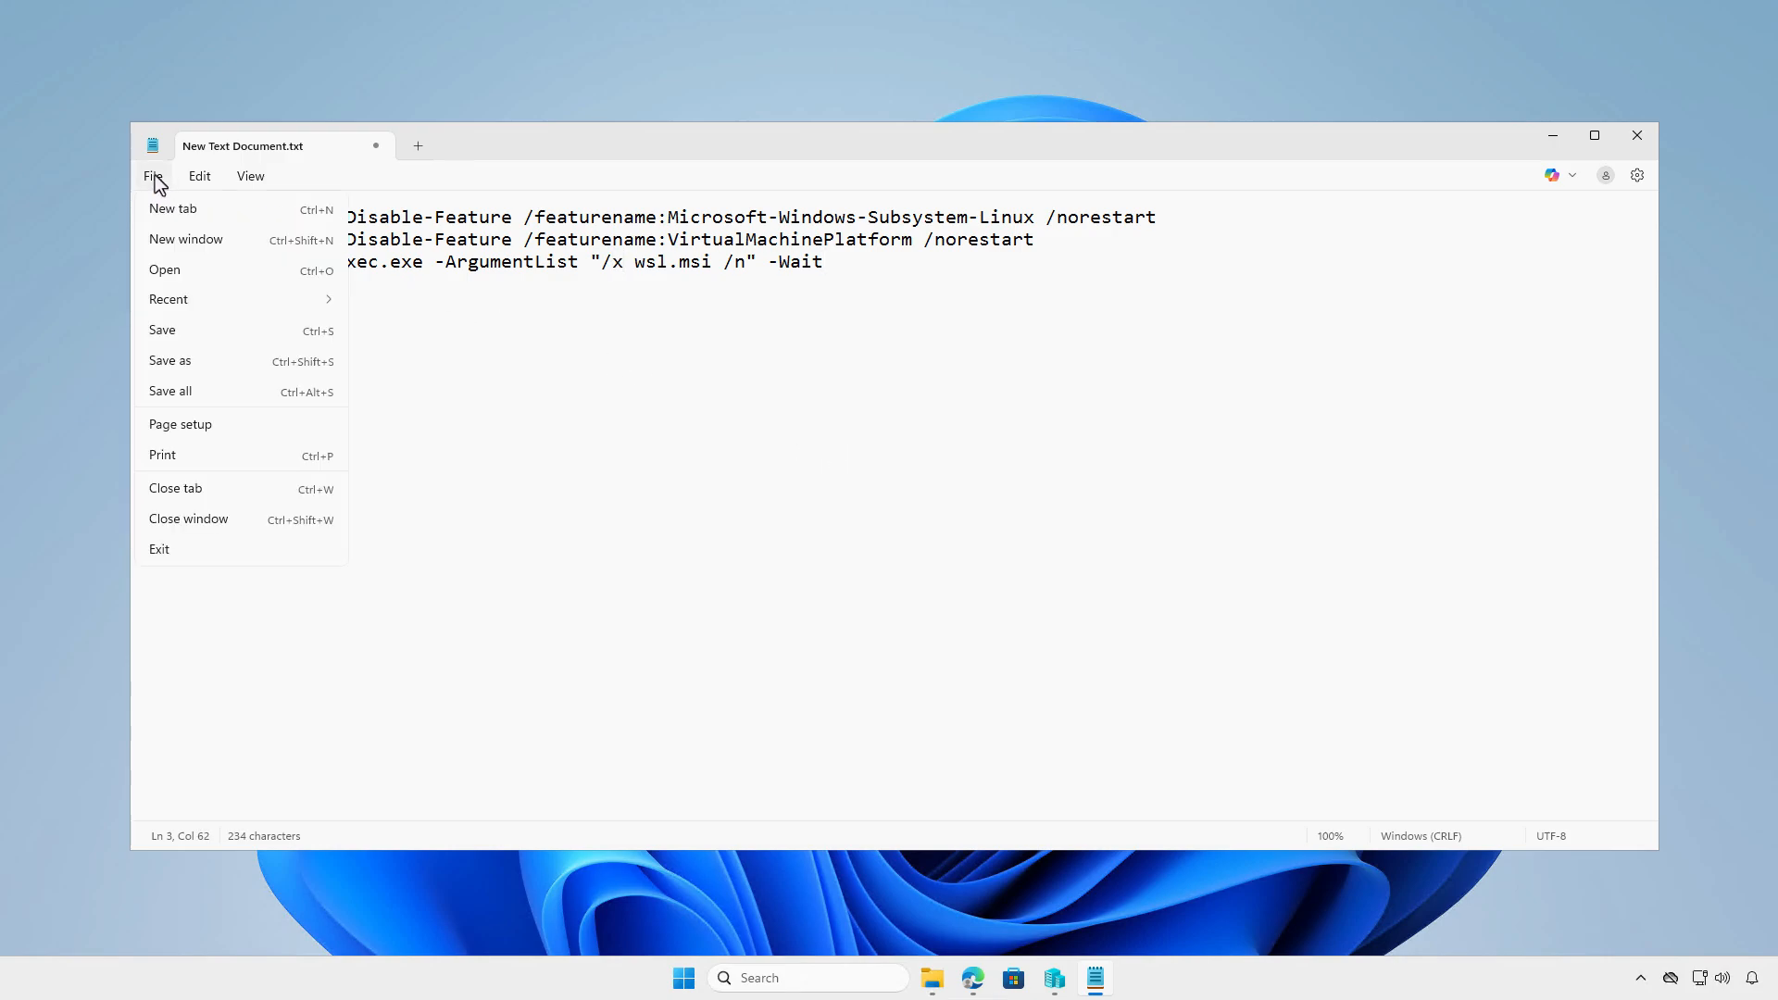
click(209, 359)
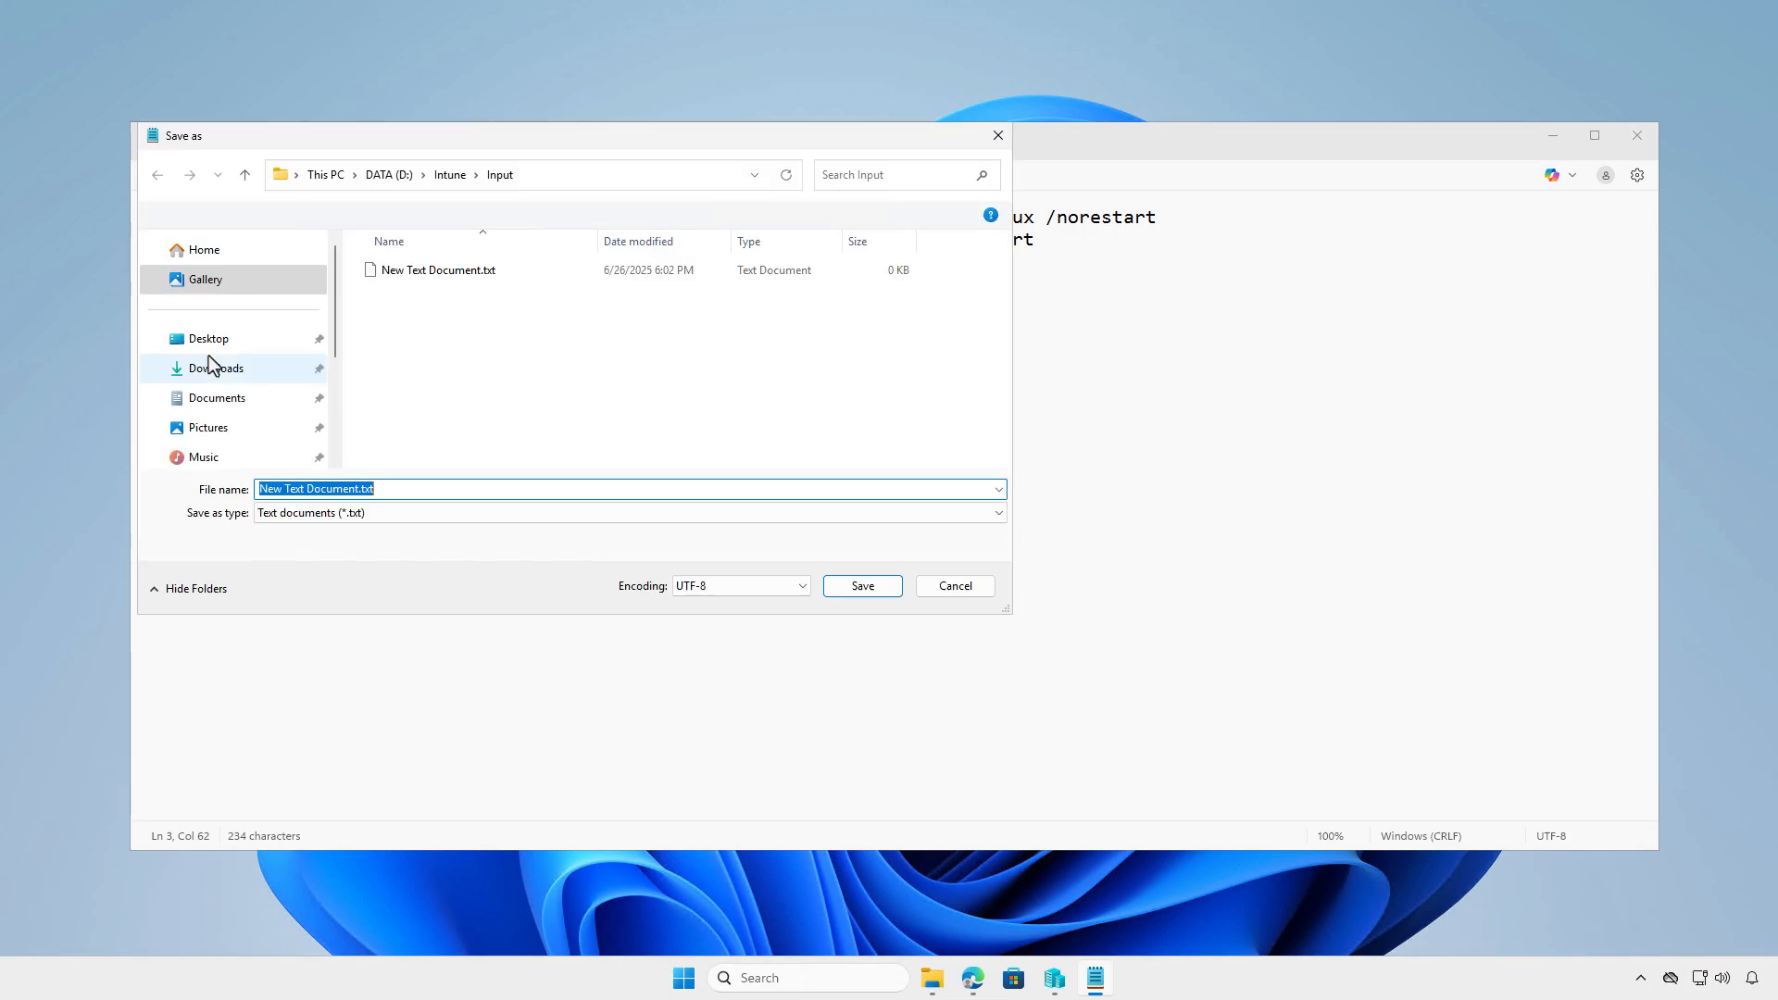
click(559, 515)
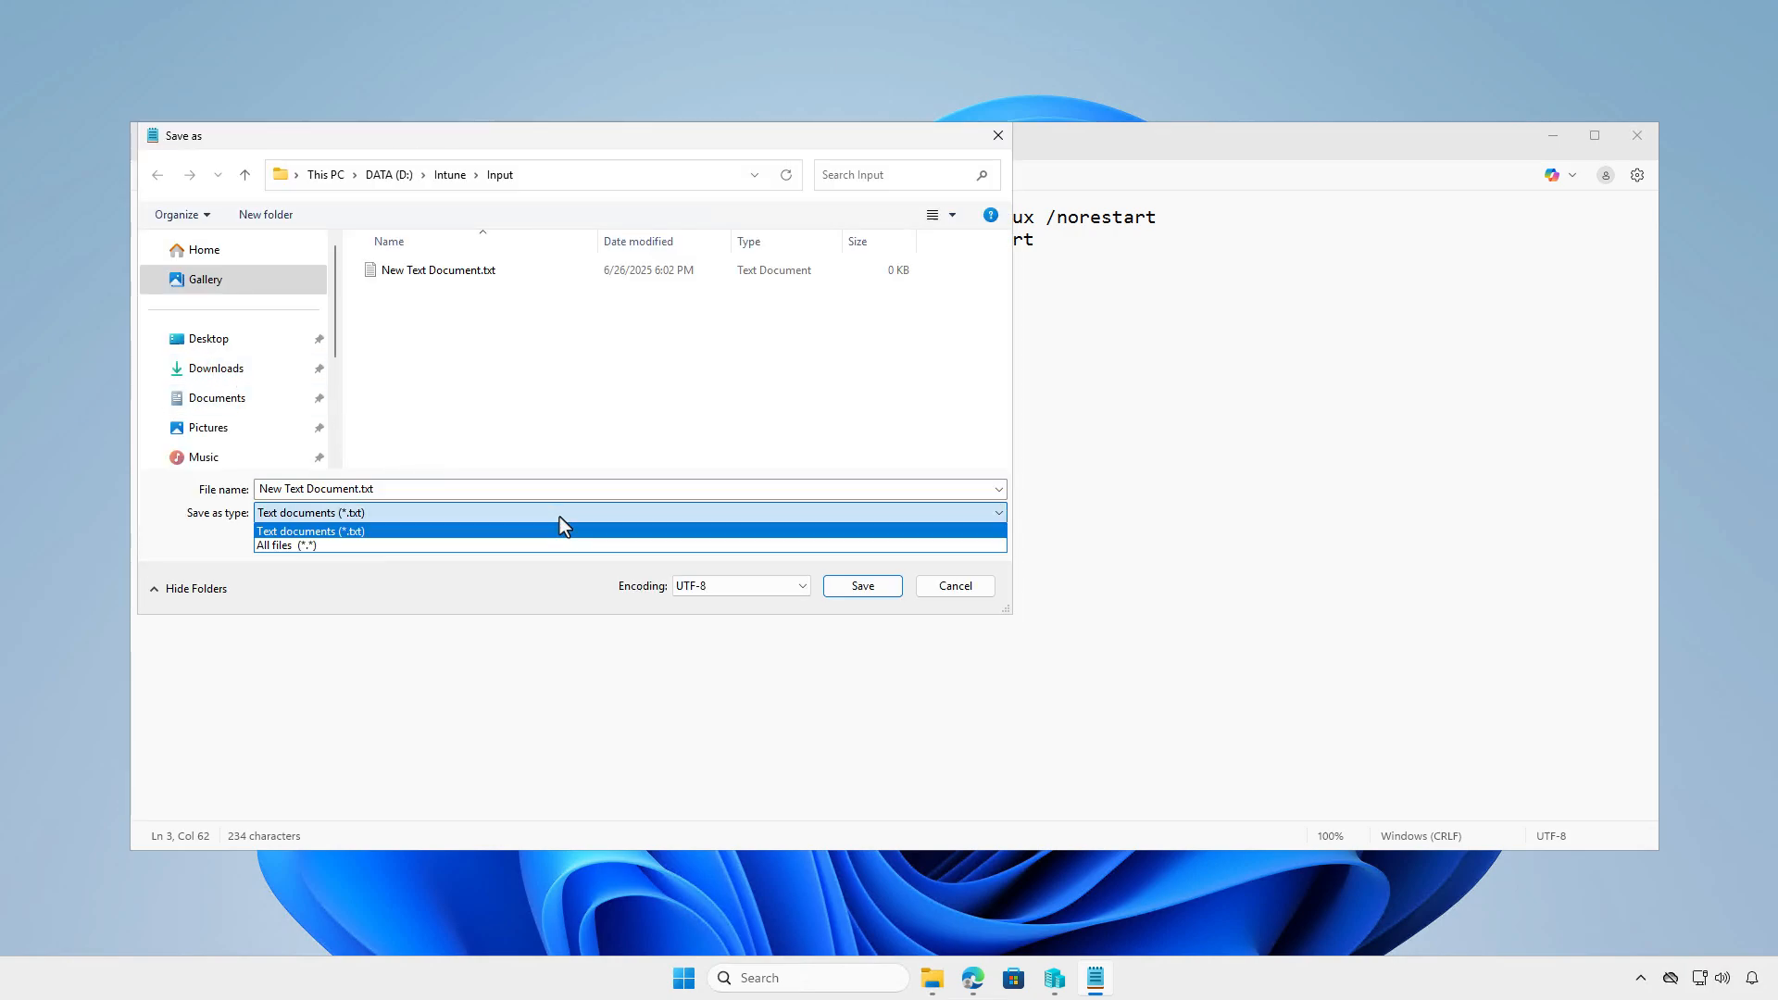
click(581, 542)
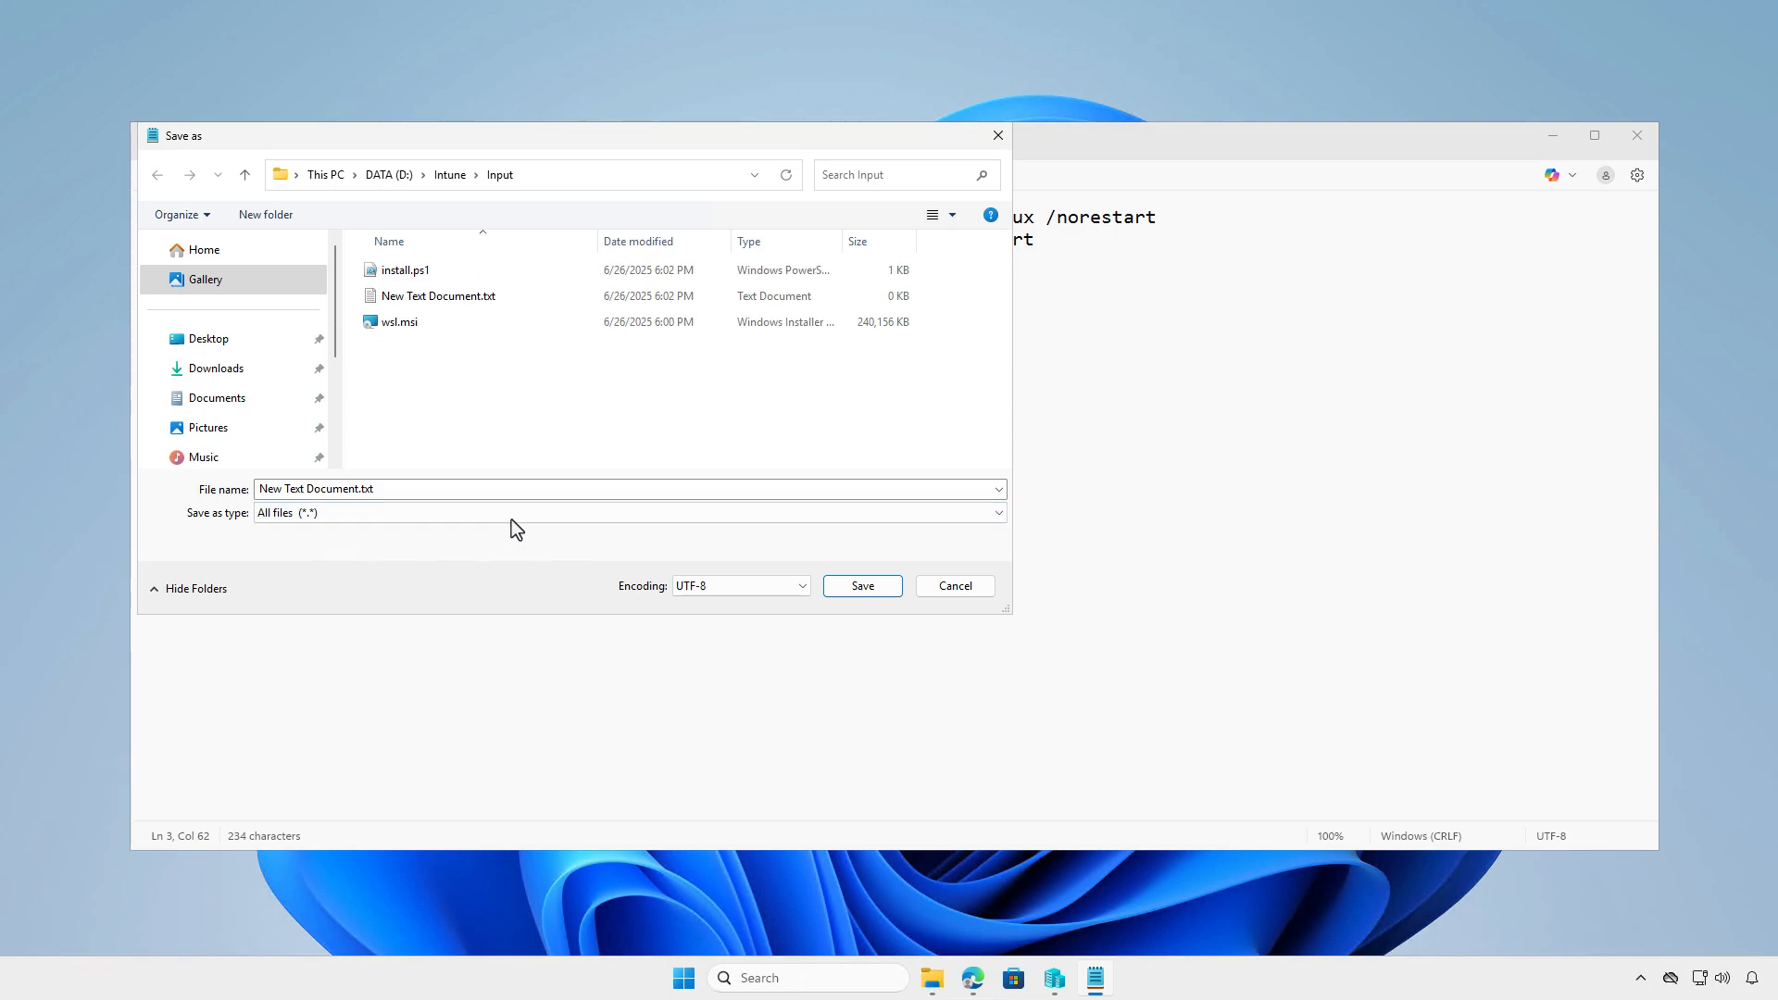
click(402, 491)
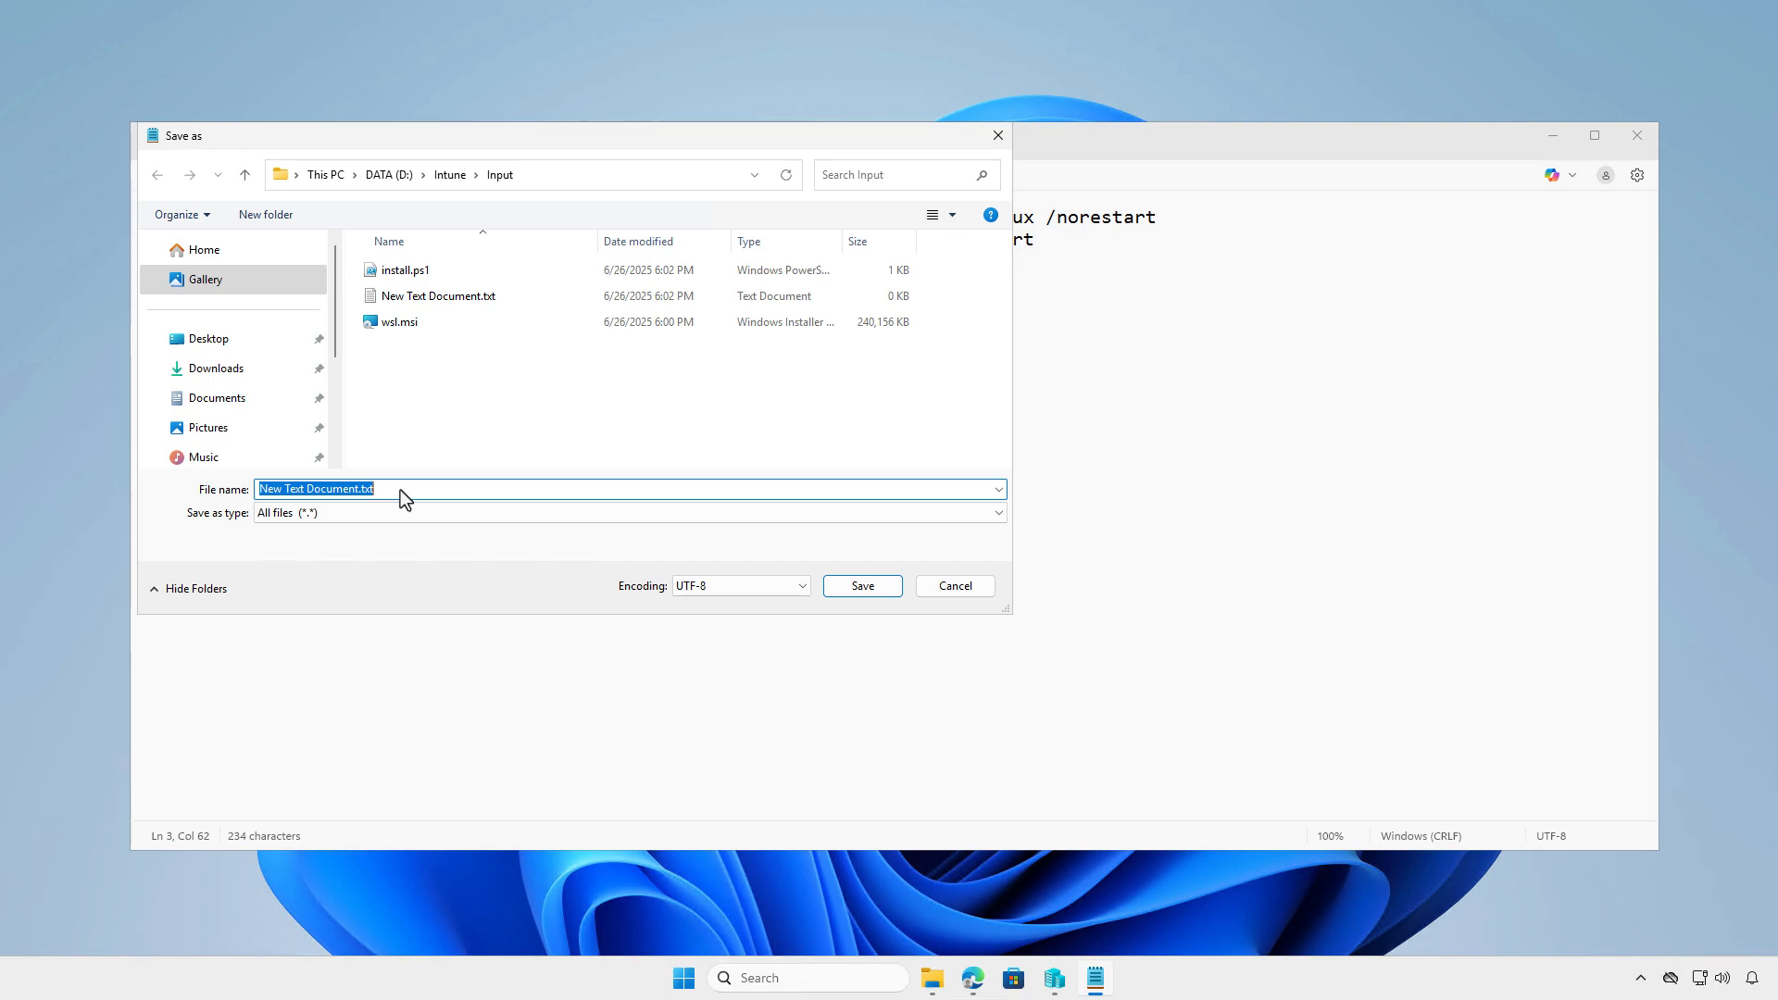
text(uninstal)
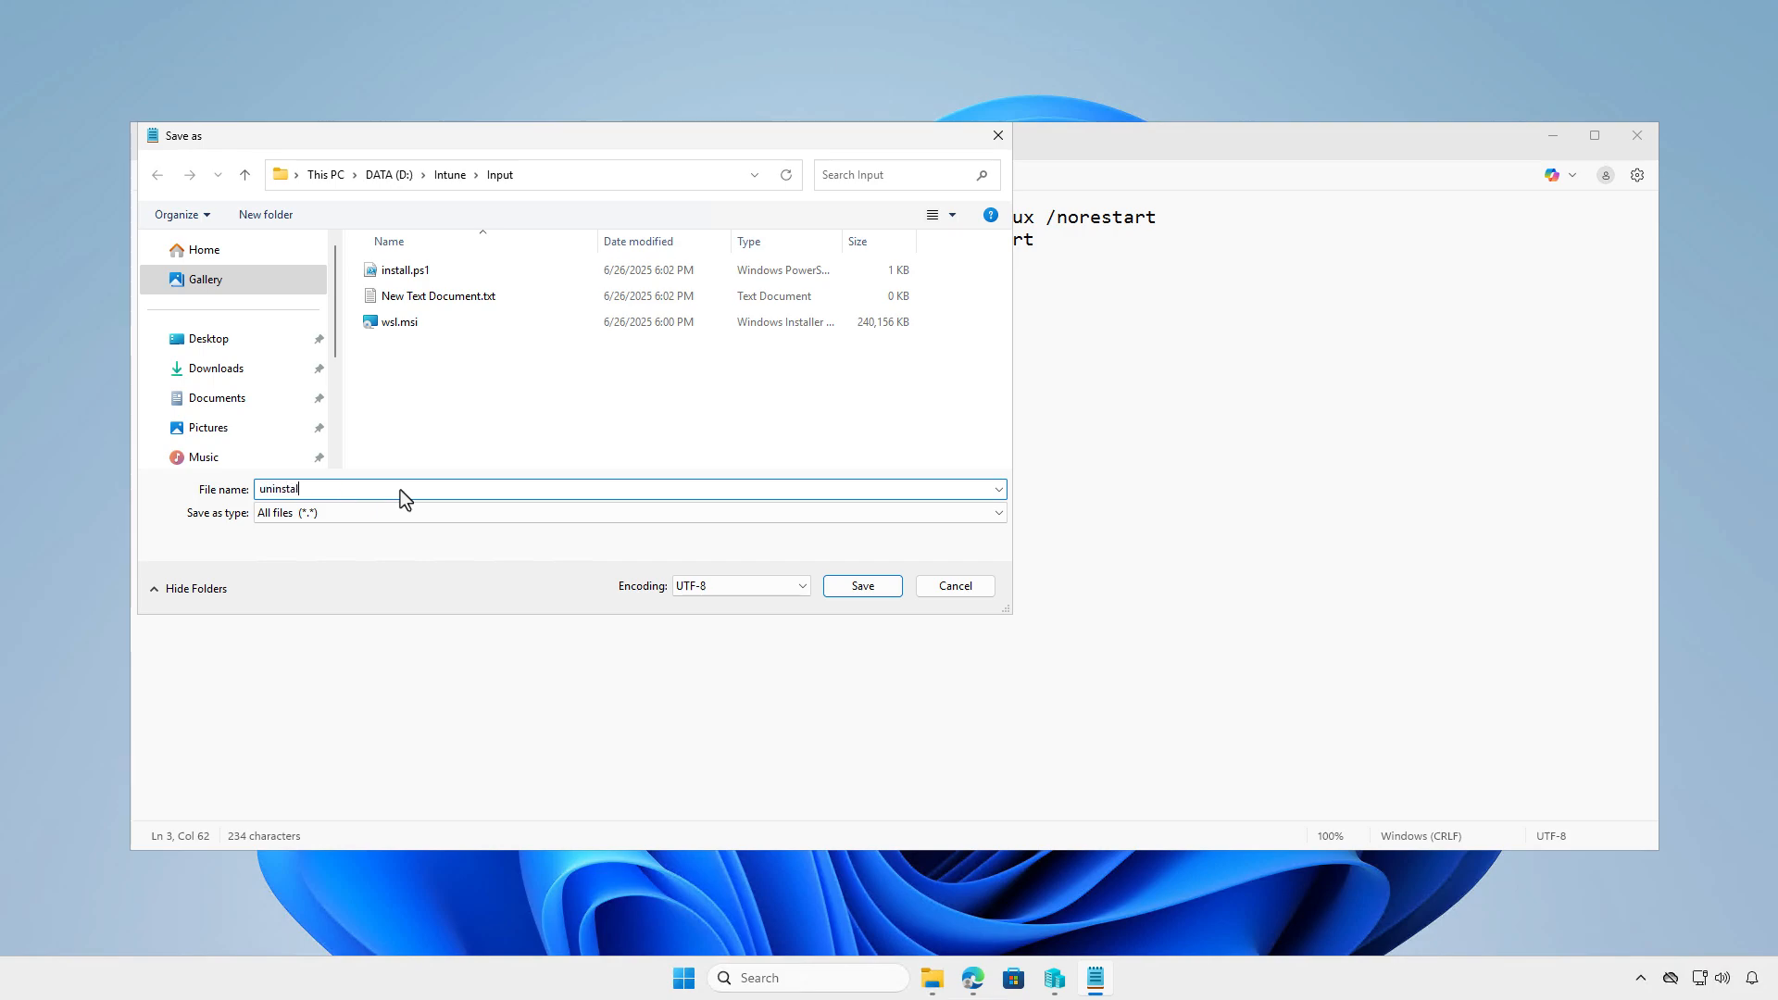
text(l.ps1)
click(863, 586)
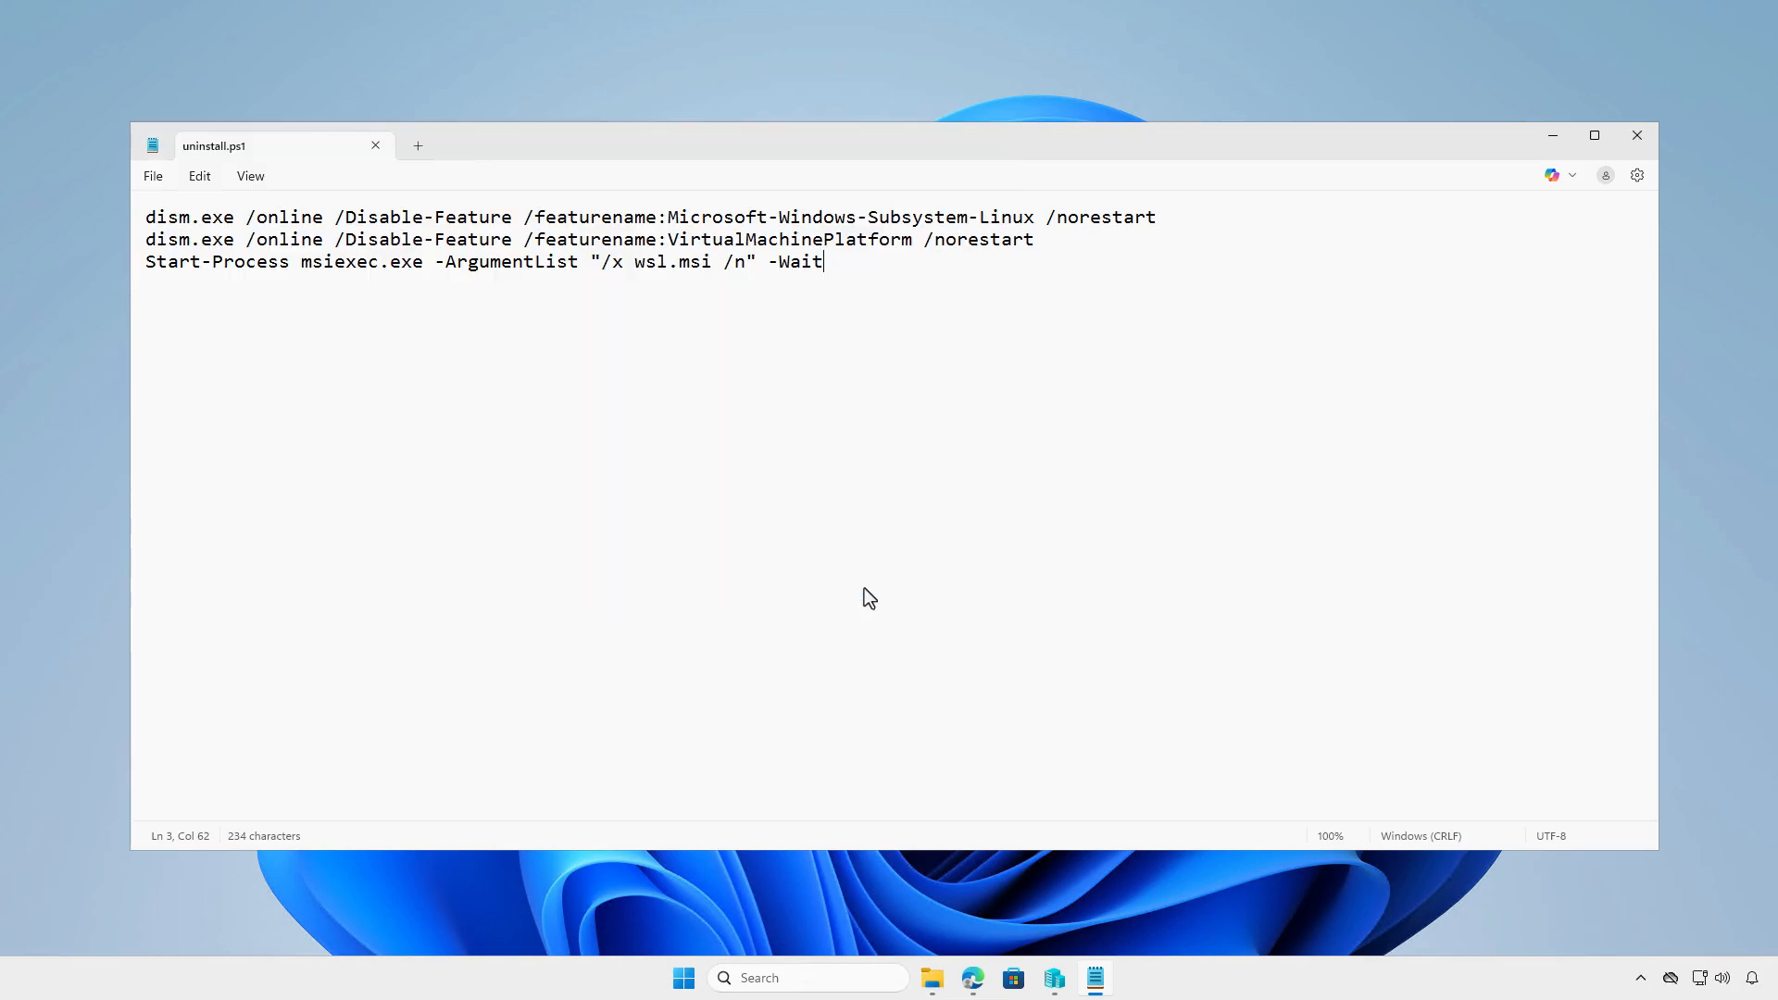
click(375, 146)
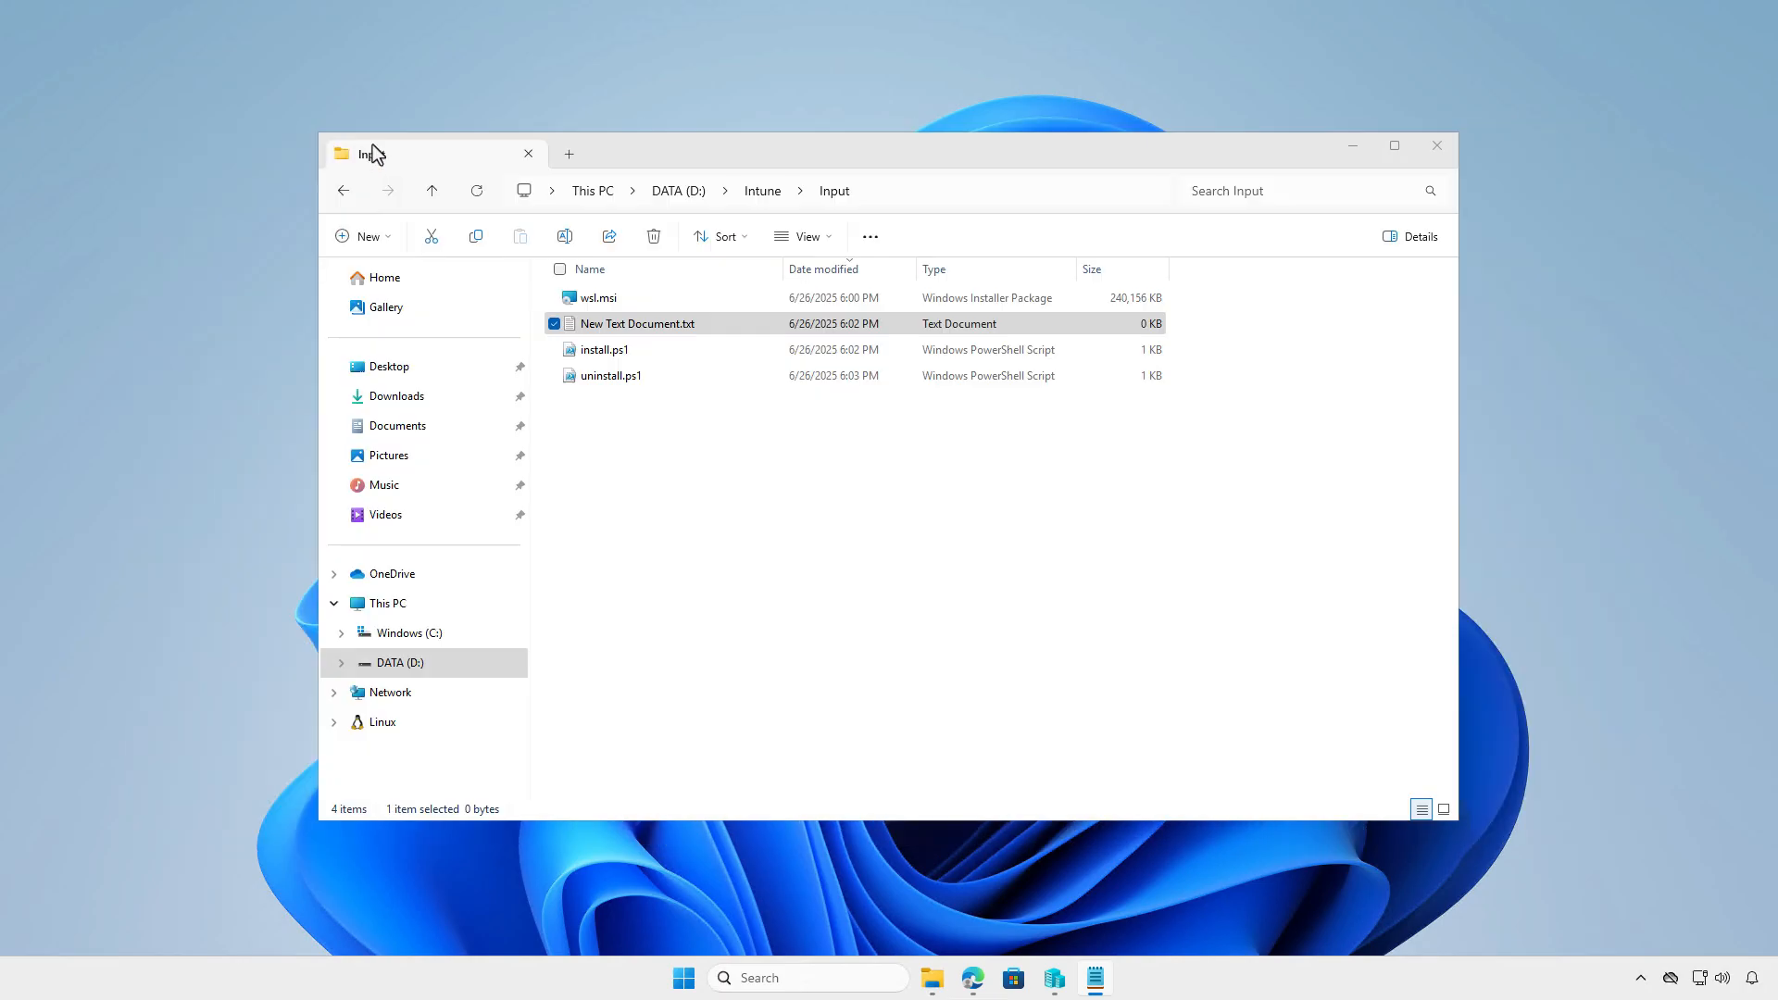
- Fill New Text Document.txt with a Win32_OptionalFeature check for VirtualMachinePlatform with InstallState 1, exiting 0 or 1, and save it as detection.ps1 (All files)
double_click(724, 322)
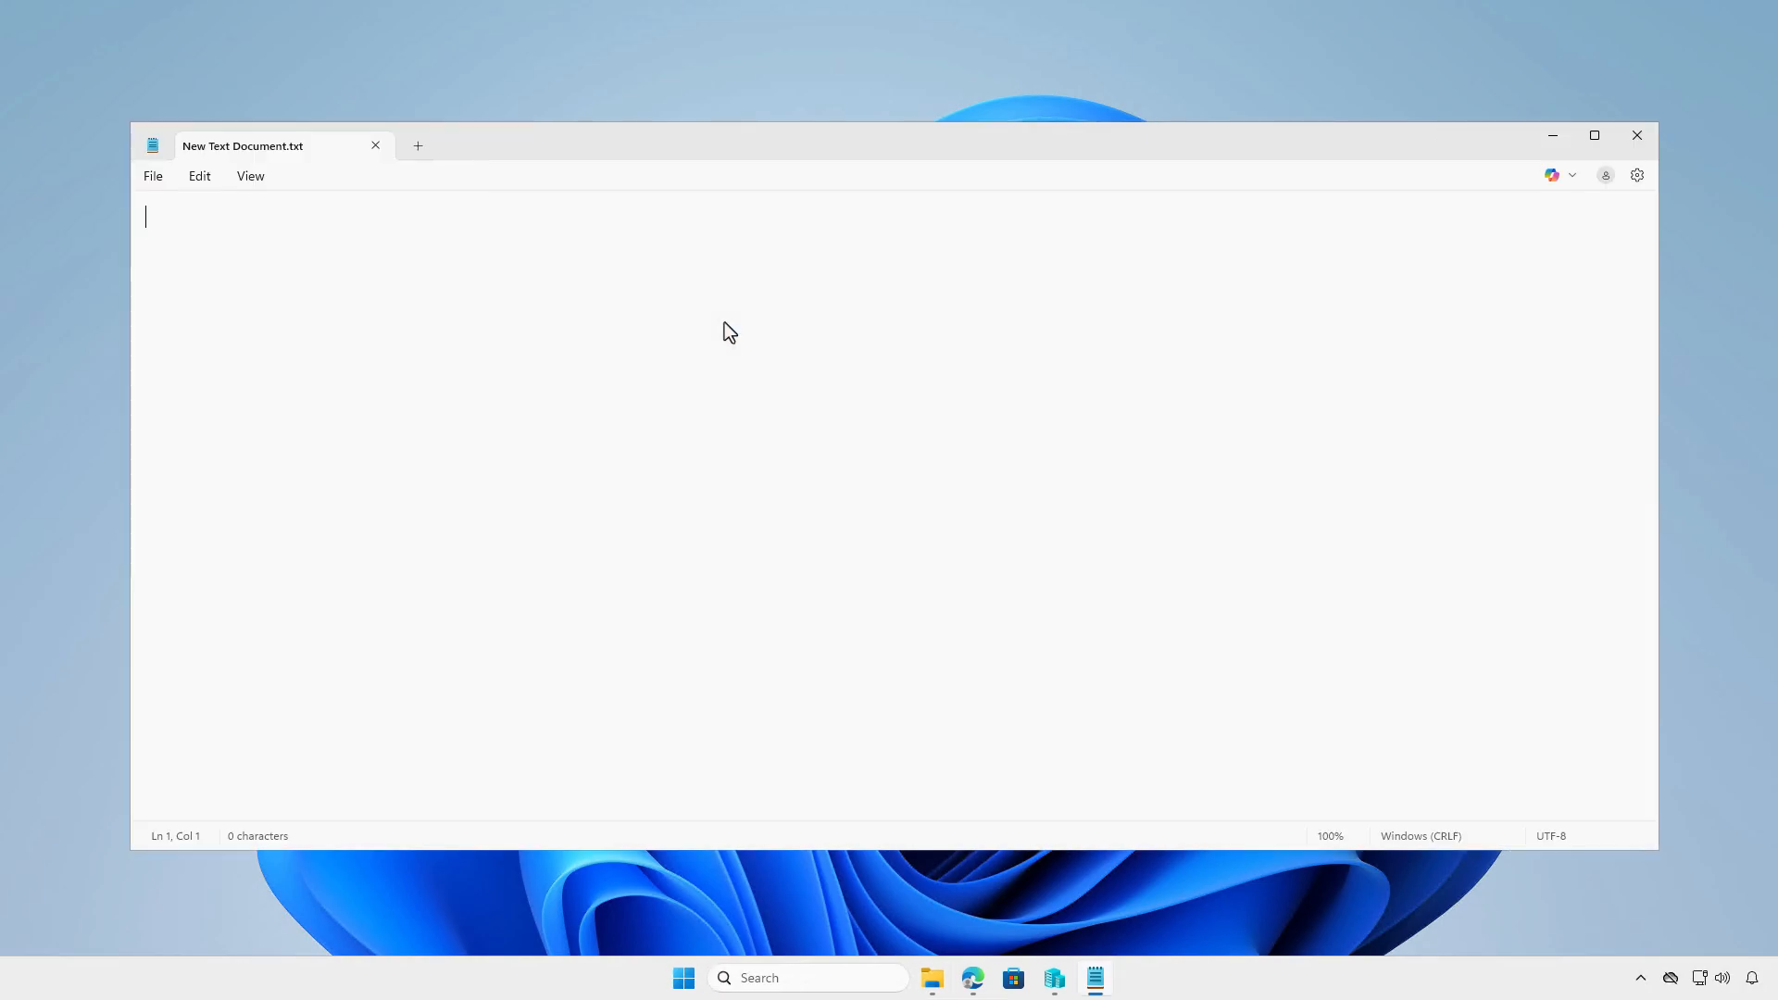
text($optionalFeatures = Get-WmiObject -Class Win32_OptionalFeature $wsl = $optionalFeatures | Where-Object {($_.Name -Match "VirtualMachinePlatform") -and ($_.InstallState -eq 1)} if ( $wsl ){     Write-Host "Detected."     exit 0 } else {     Write-Host "Not found."     exit 1 })
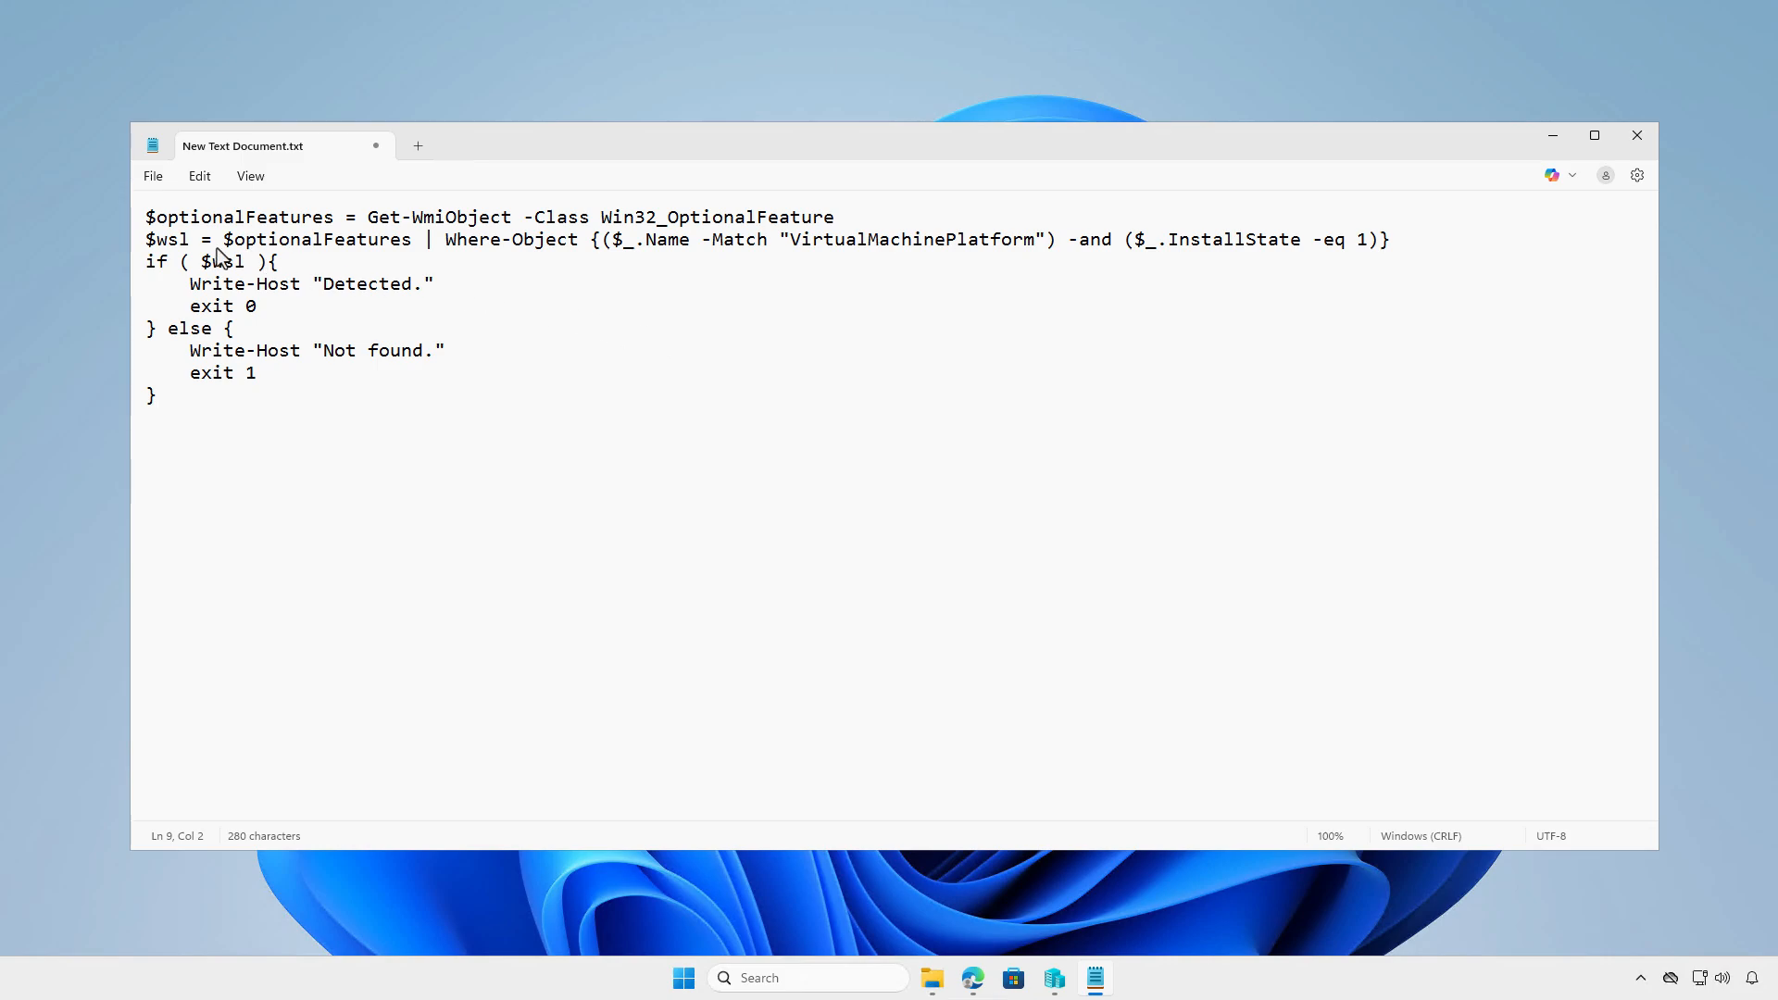
click(150, 178)
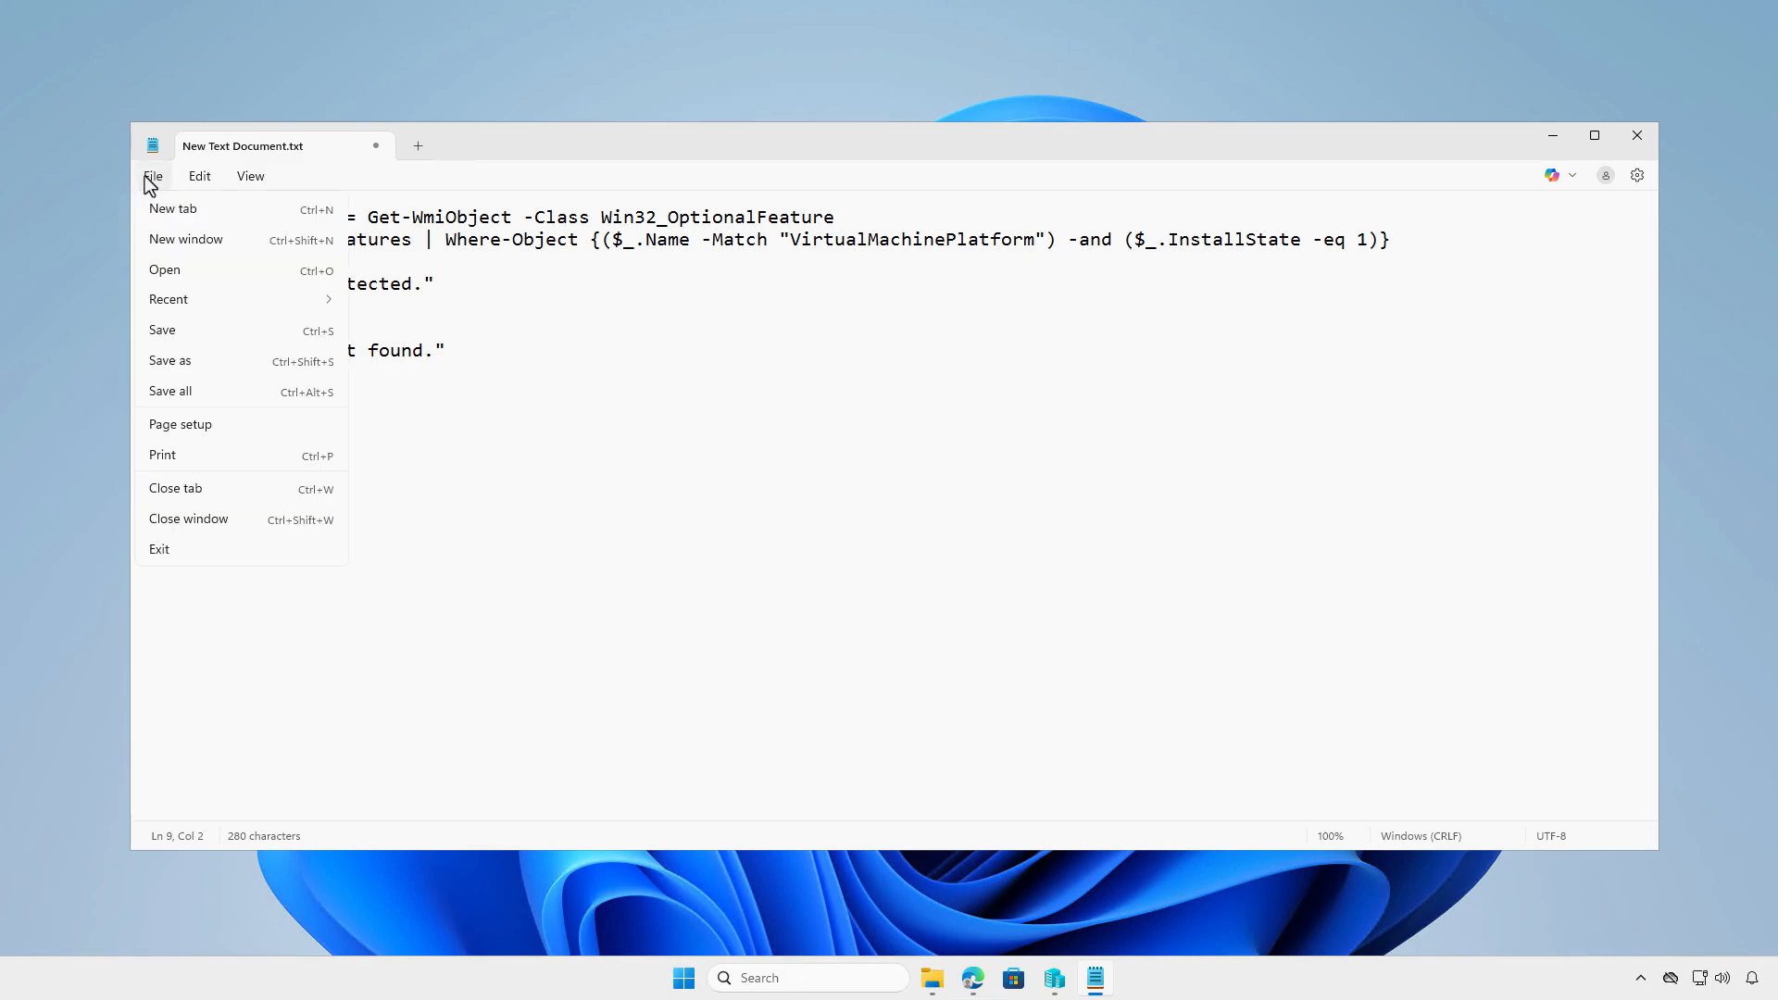
click(213, 361)
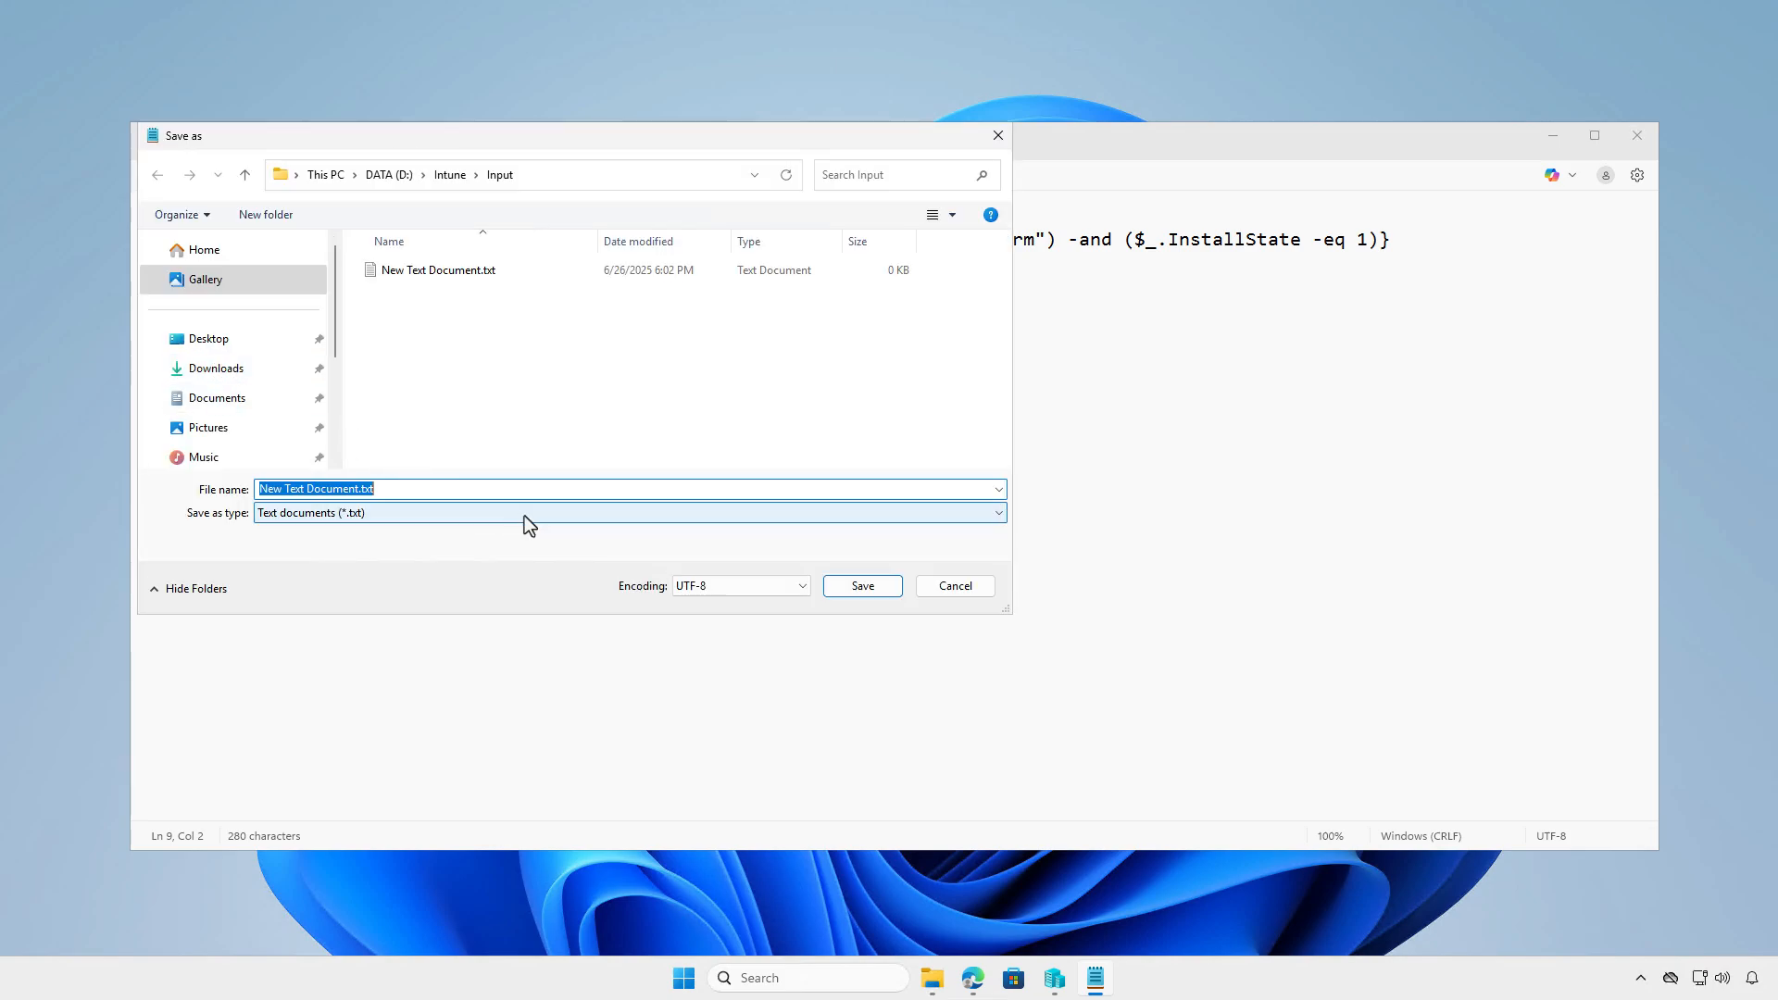
click(524, 515)
click(536, 546)
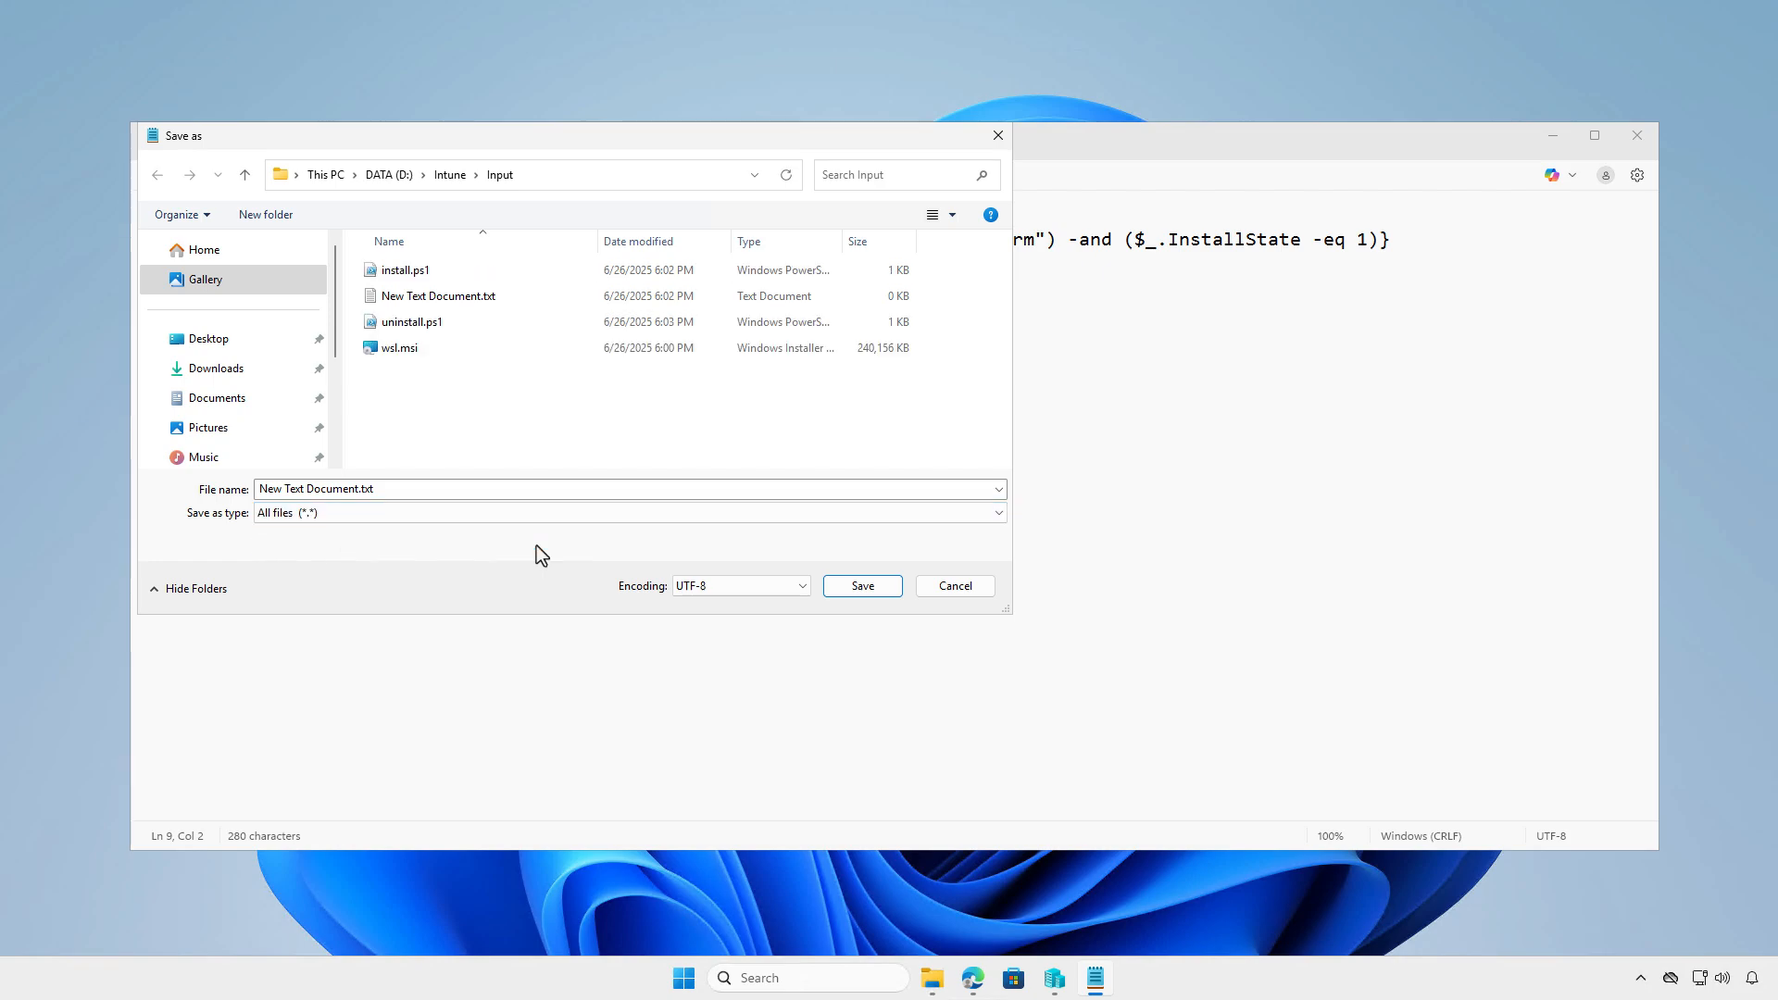
click(441, 492)
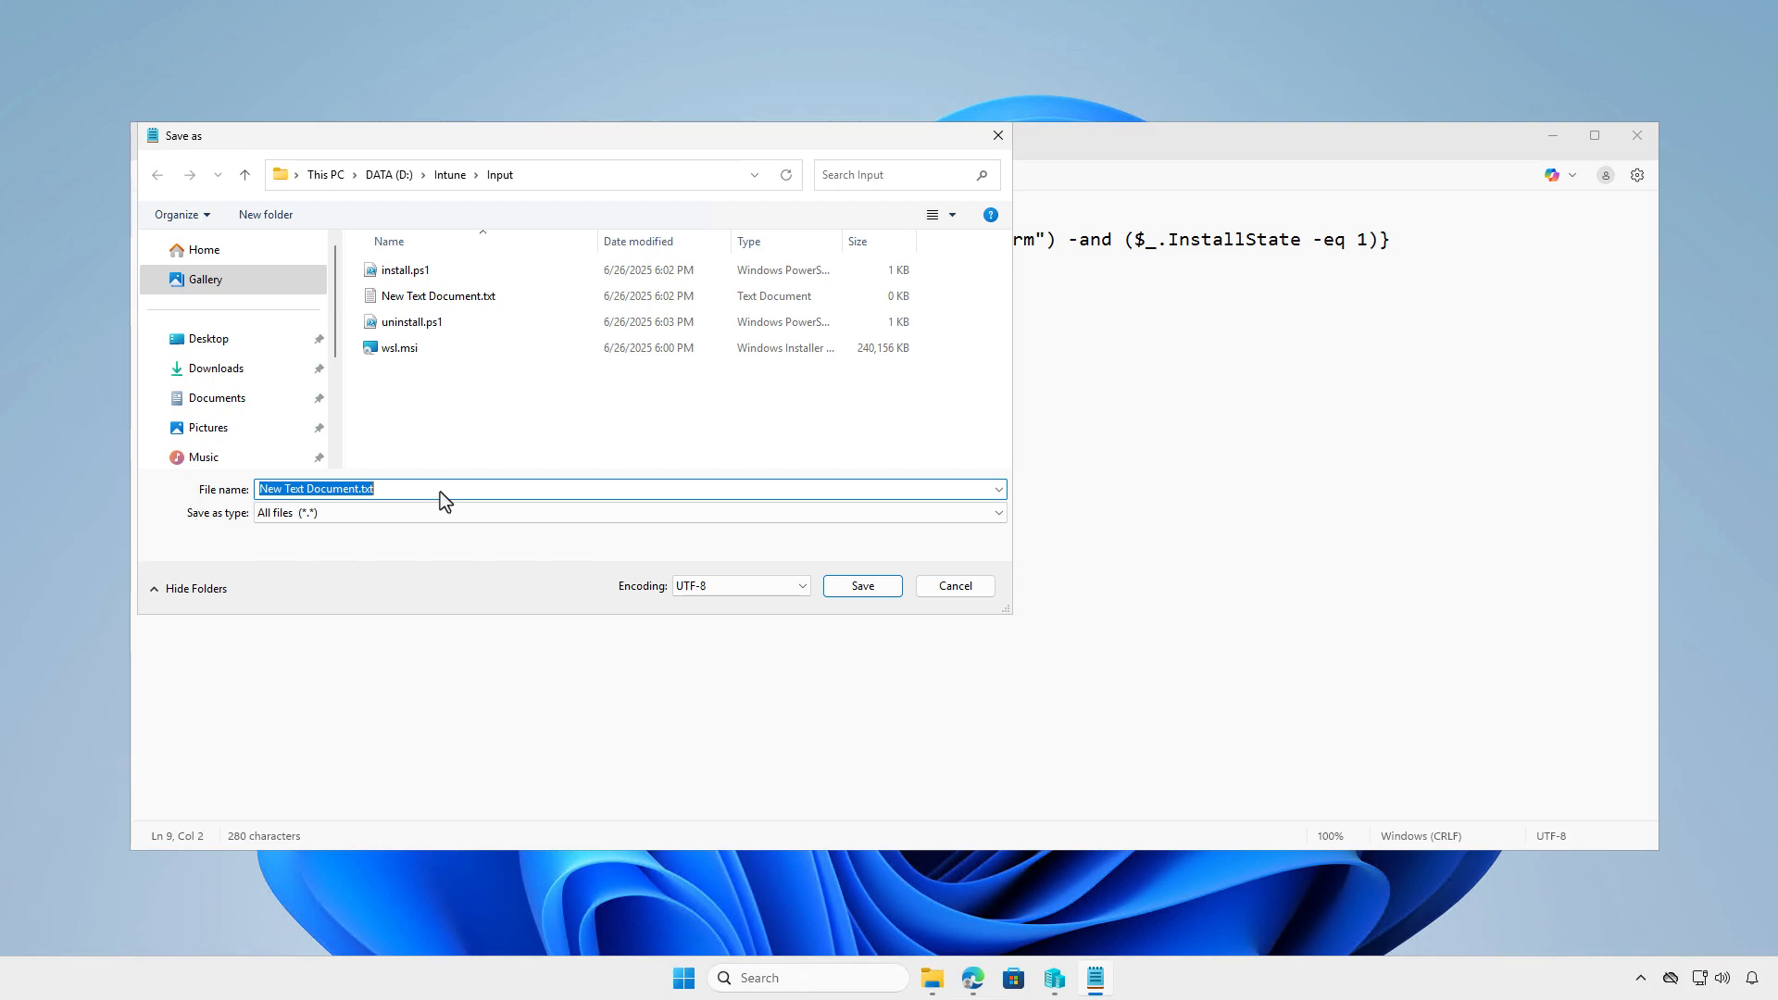
text(detect)
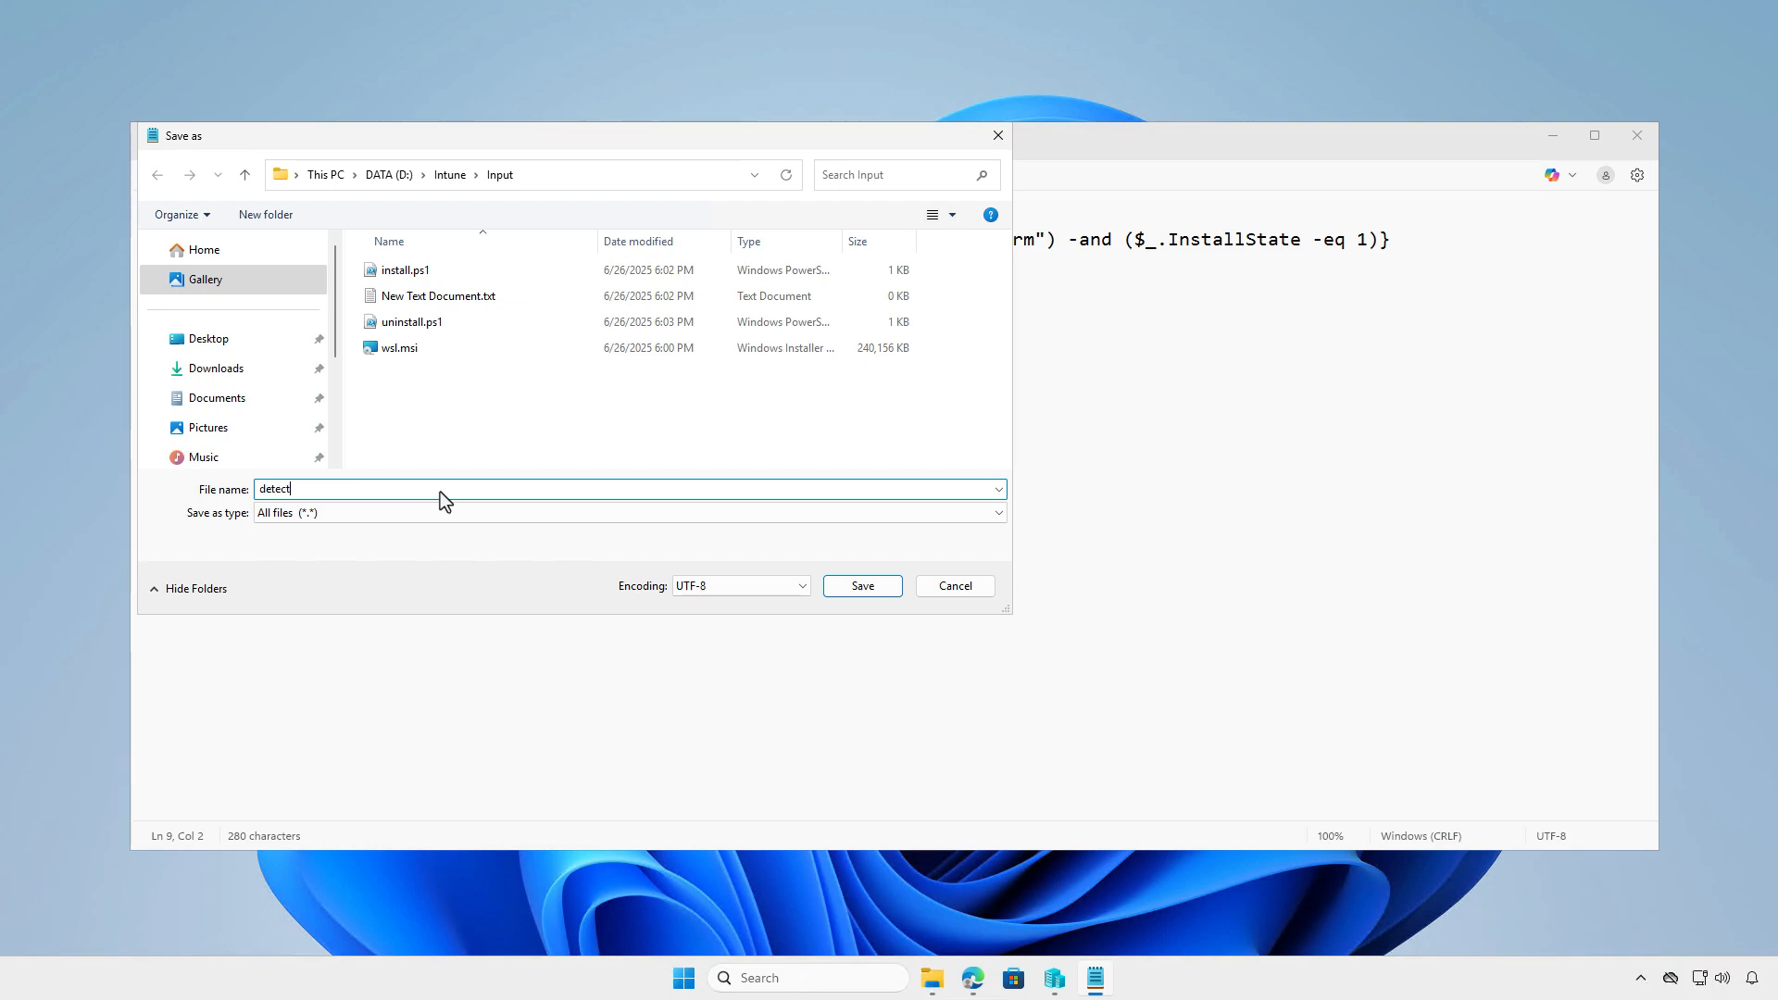
text(ion.ps1)
click(861, 588)
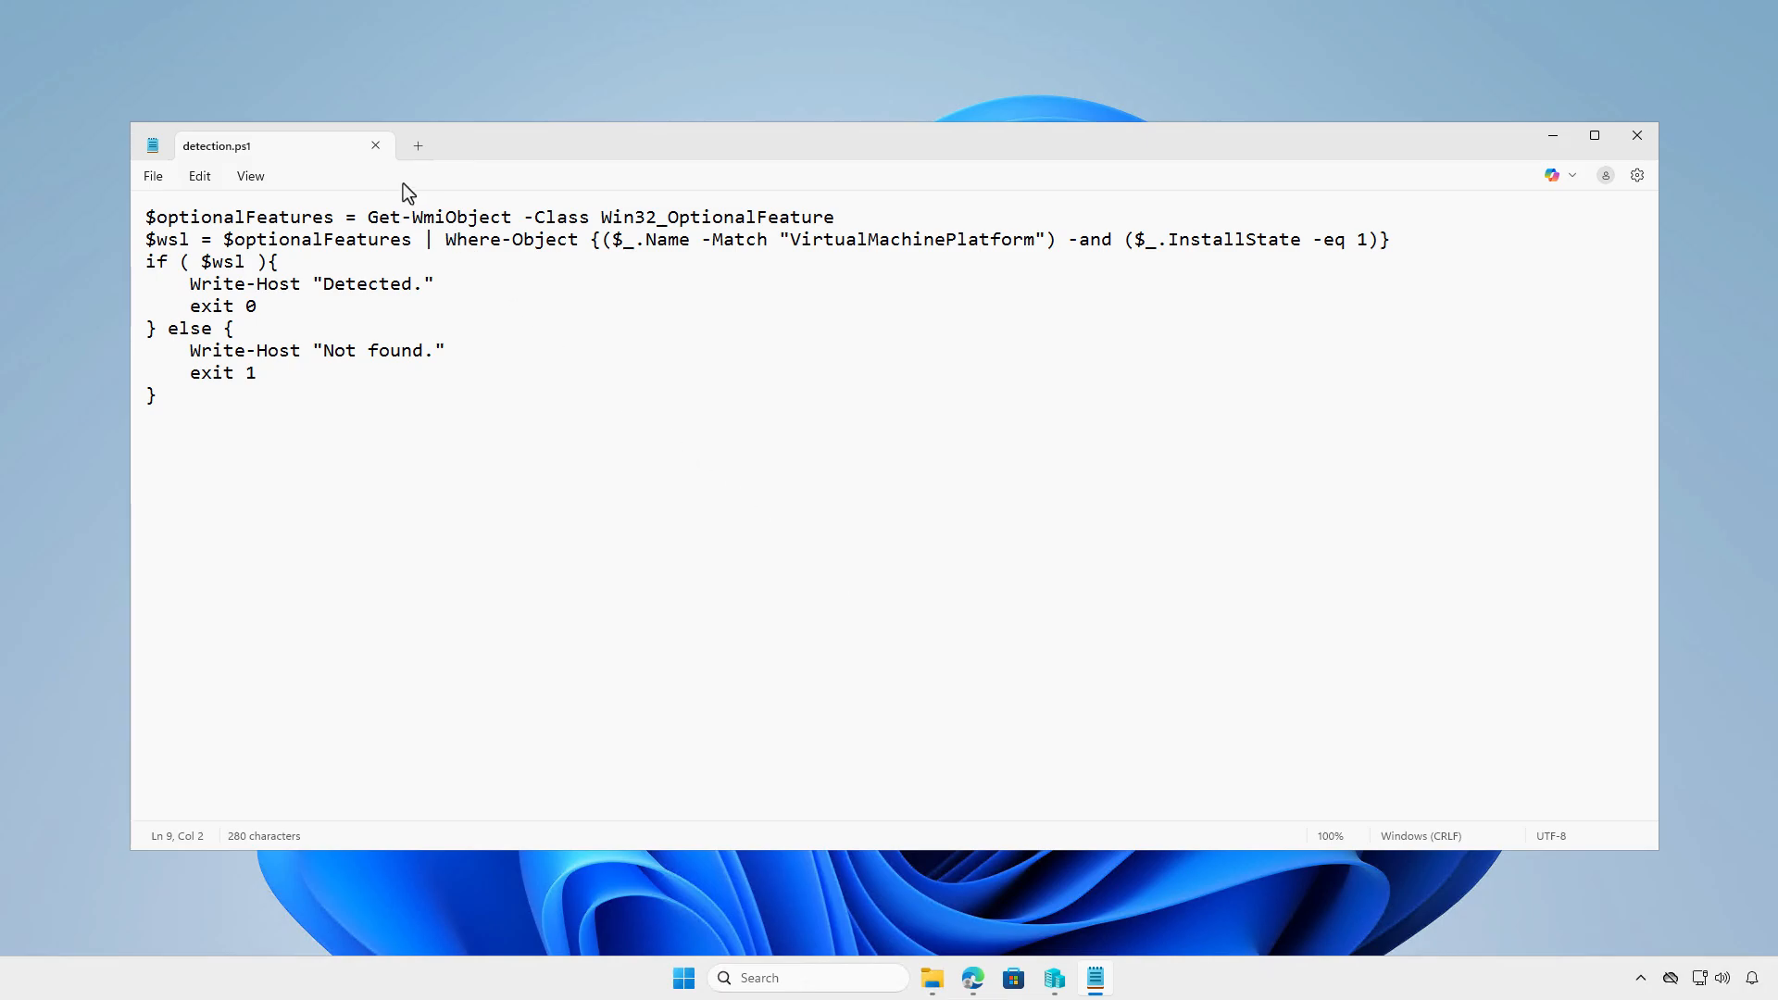
click(376, 146)
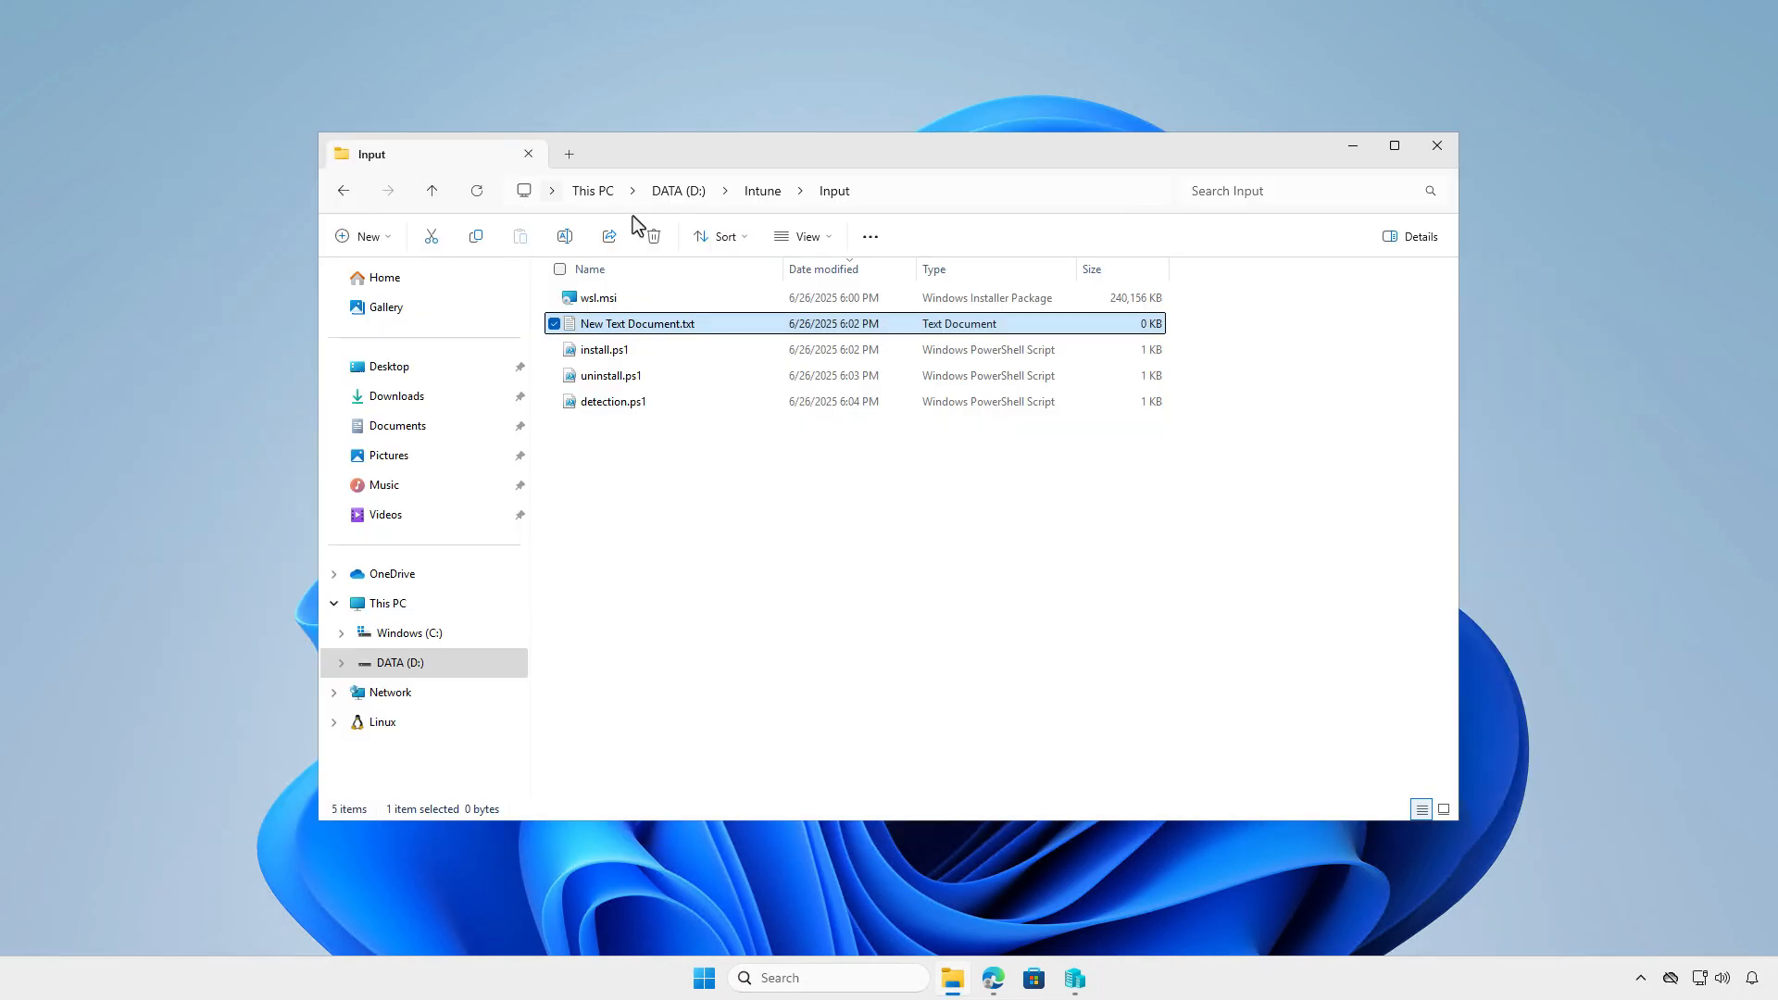
- Delete New Text Document.txt from the Input folder and launch IntuneWinAppUtil.exe from D:\Intune
click(656, 239)
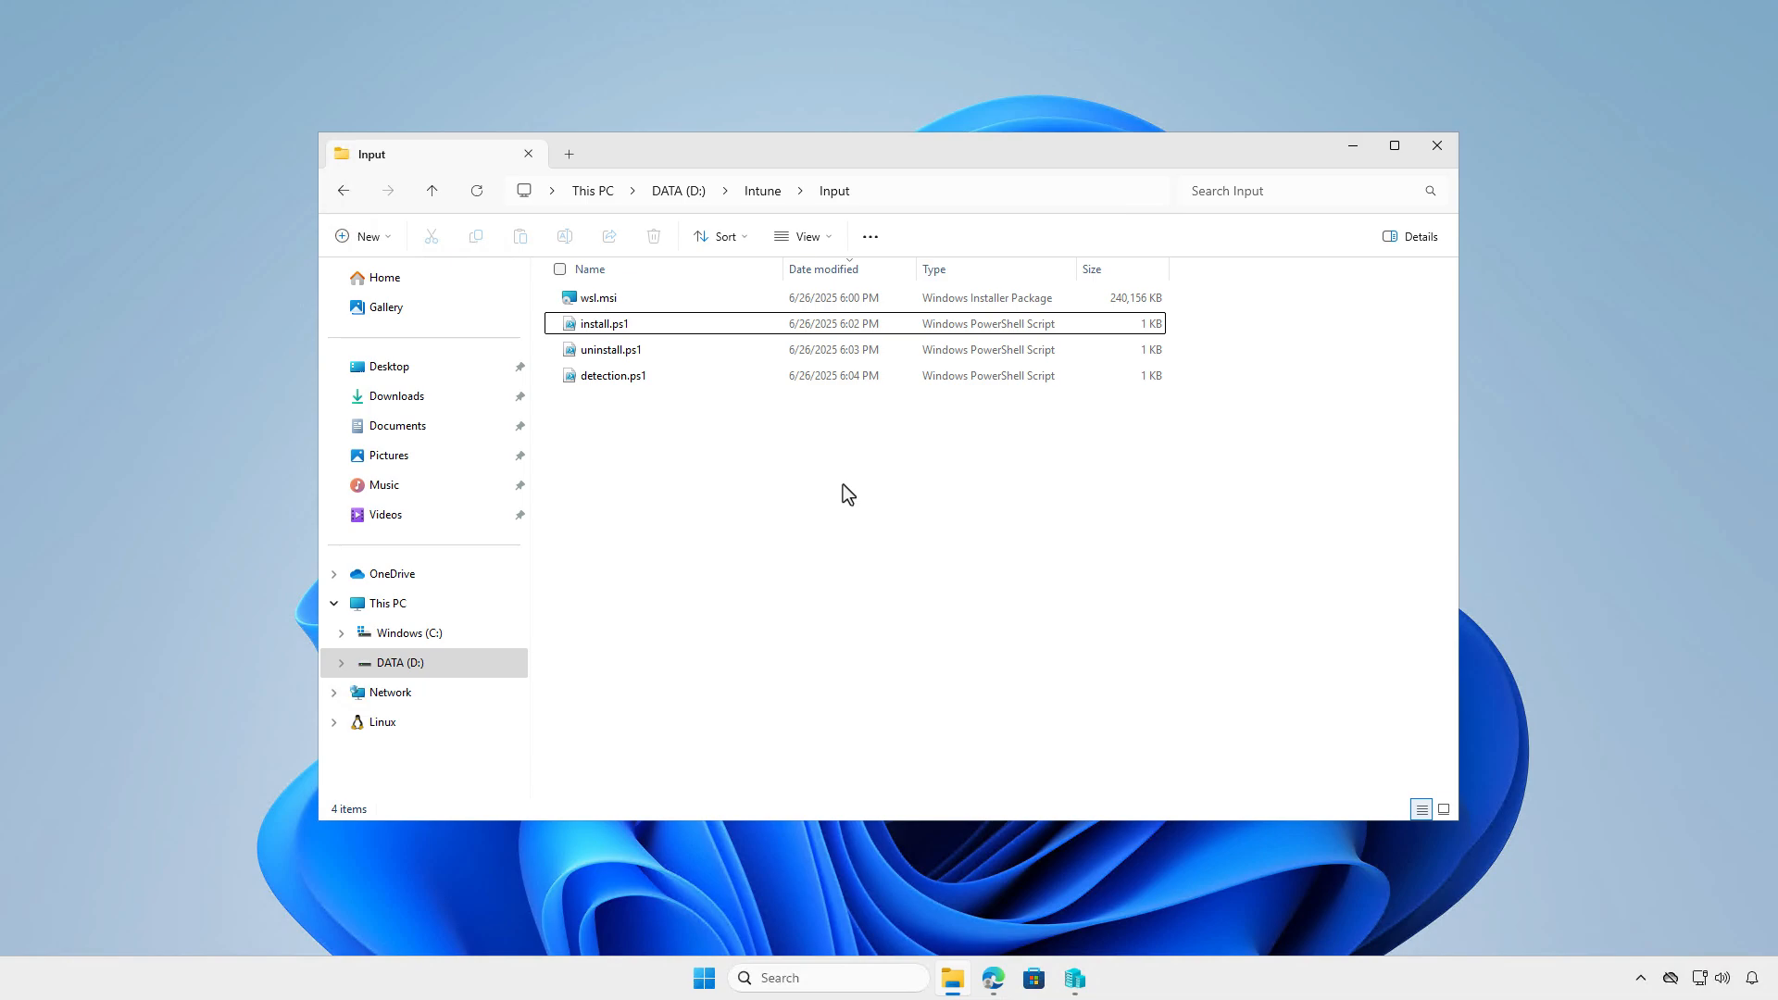
click(763, 191)
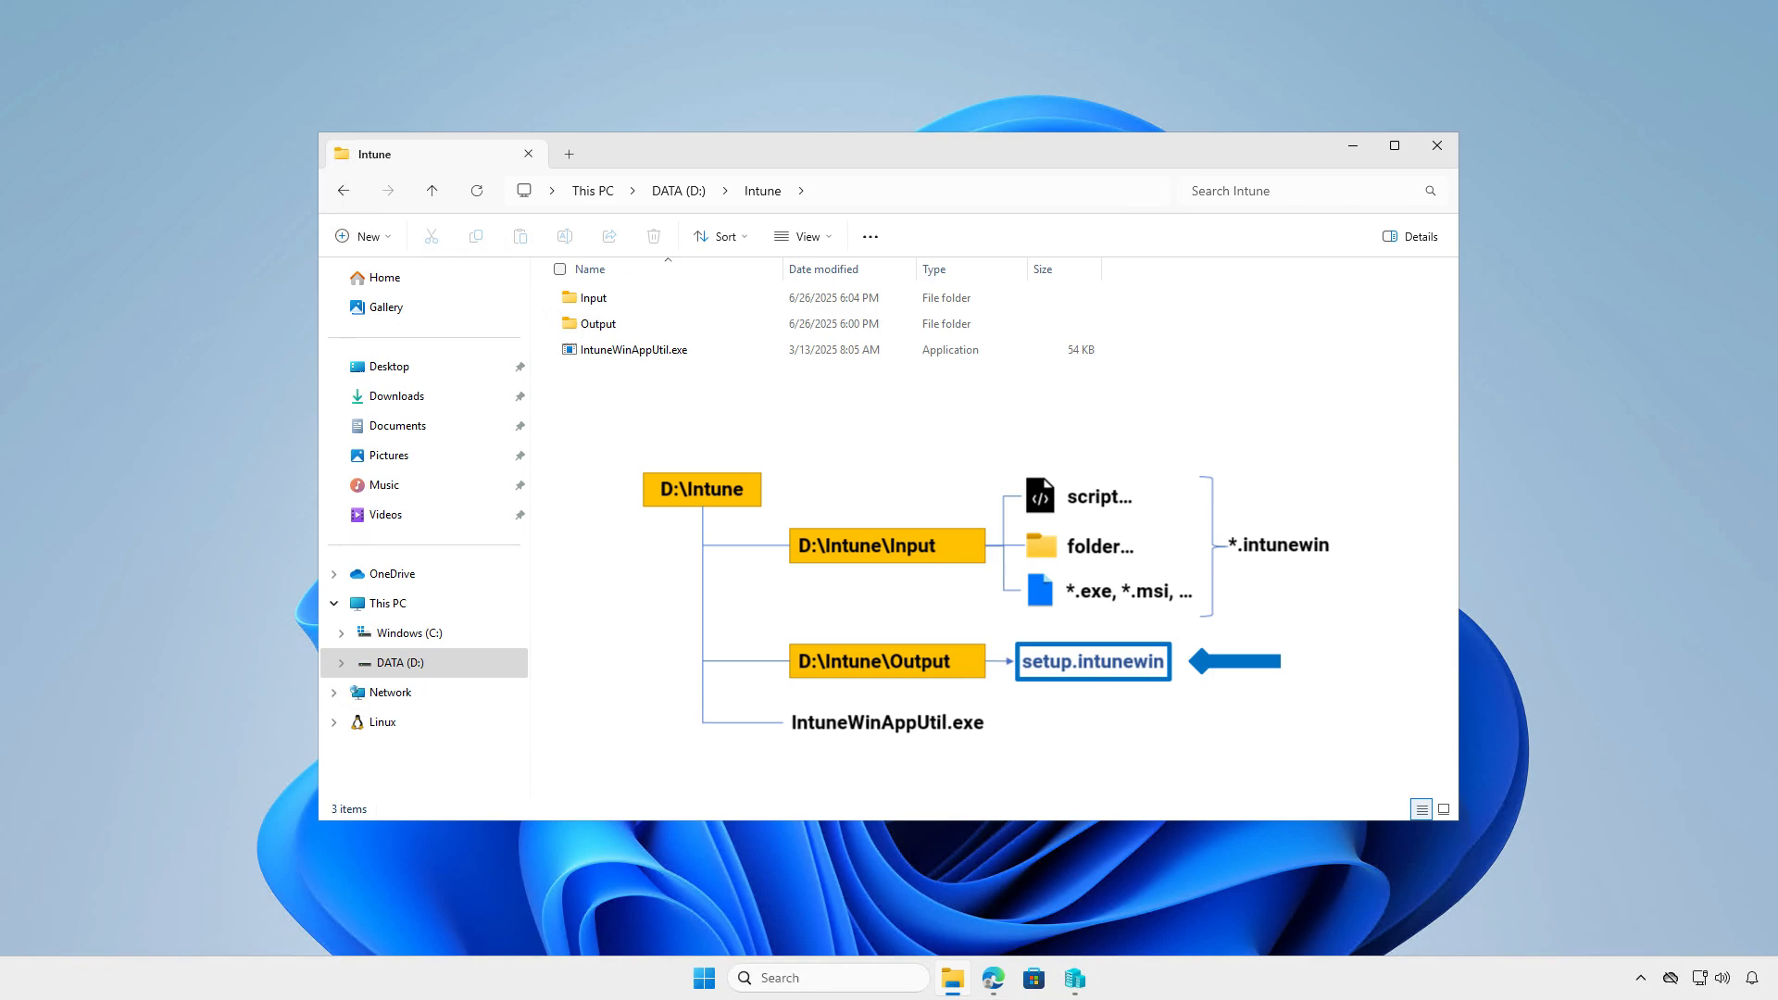
click(735, 356)
double_click(735, 356)
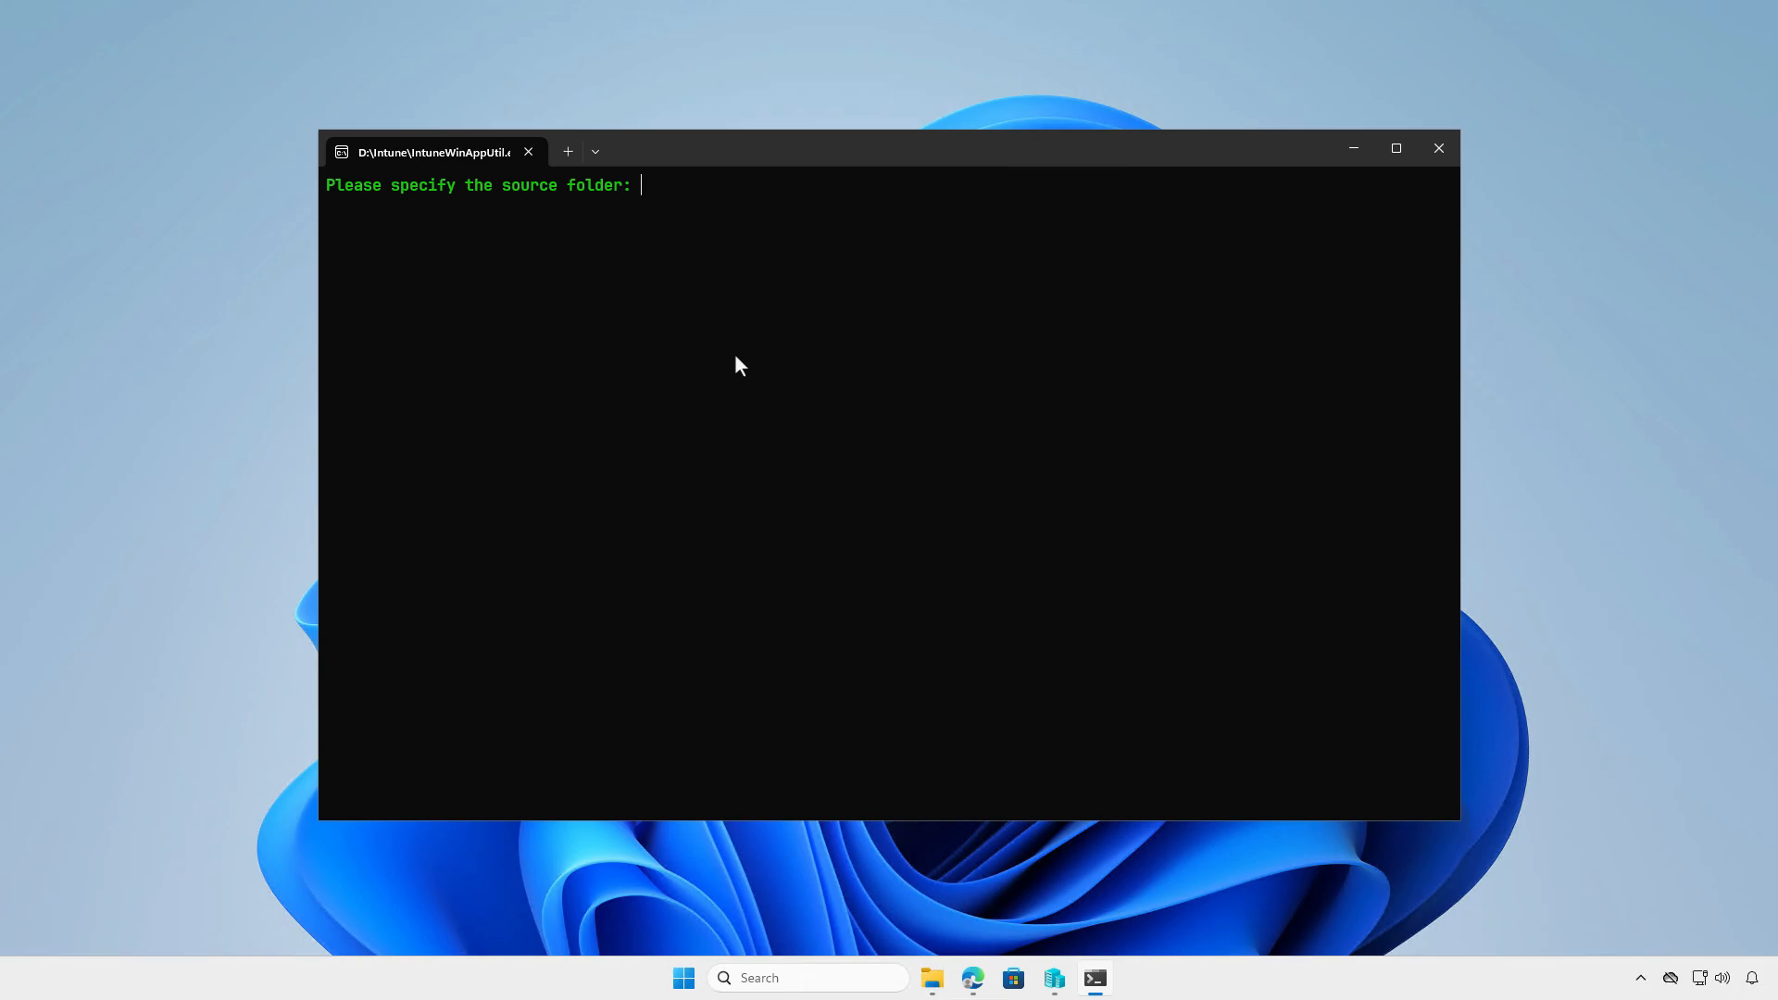
- Copy the Input folder's path and submit "D:\Intune\Input" as the source folder in IntuneWinAppUtil
click(931, 977)
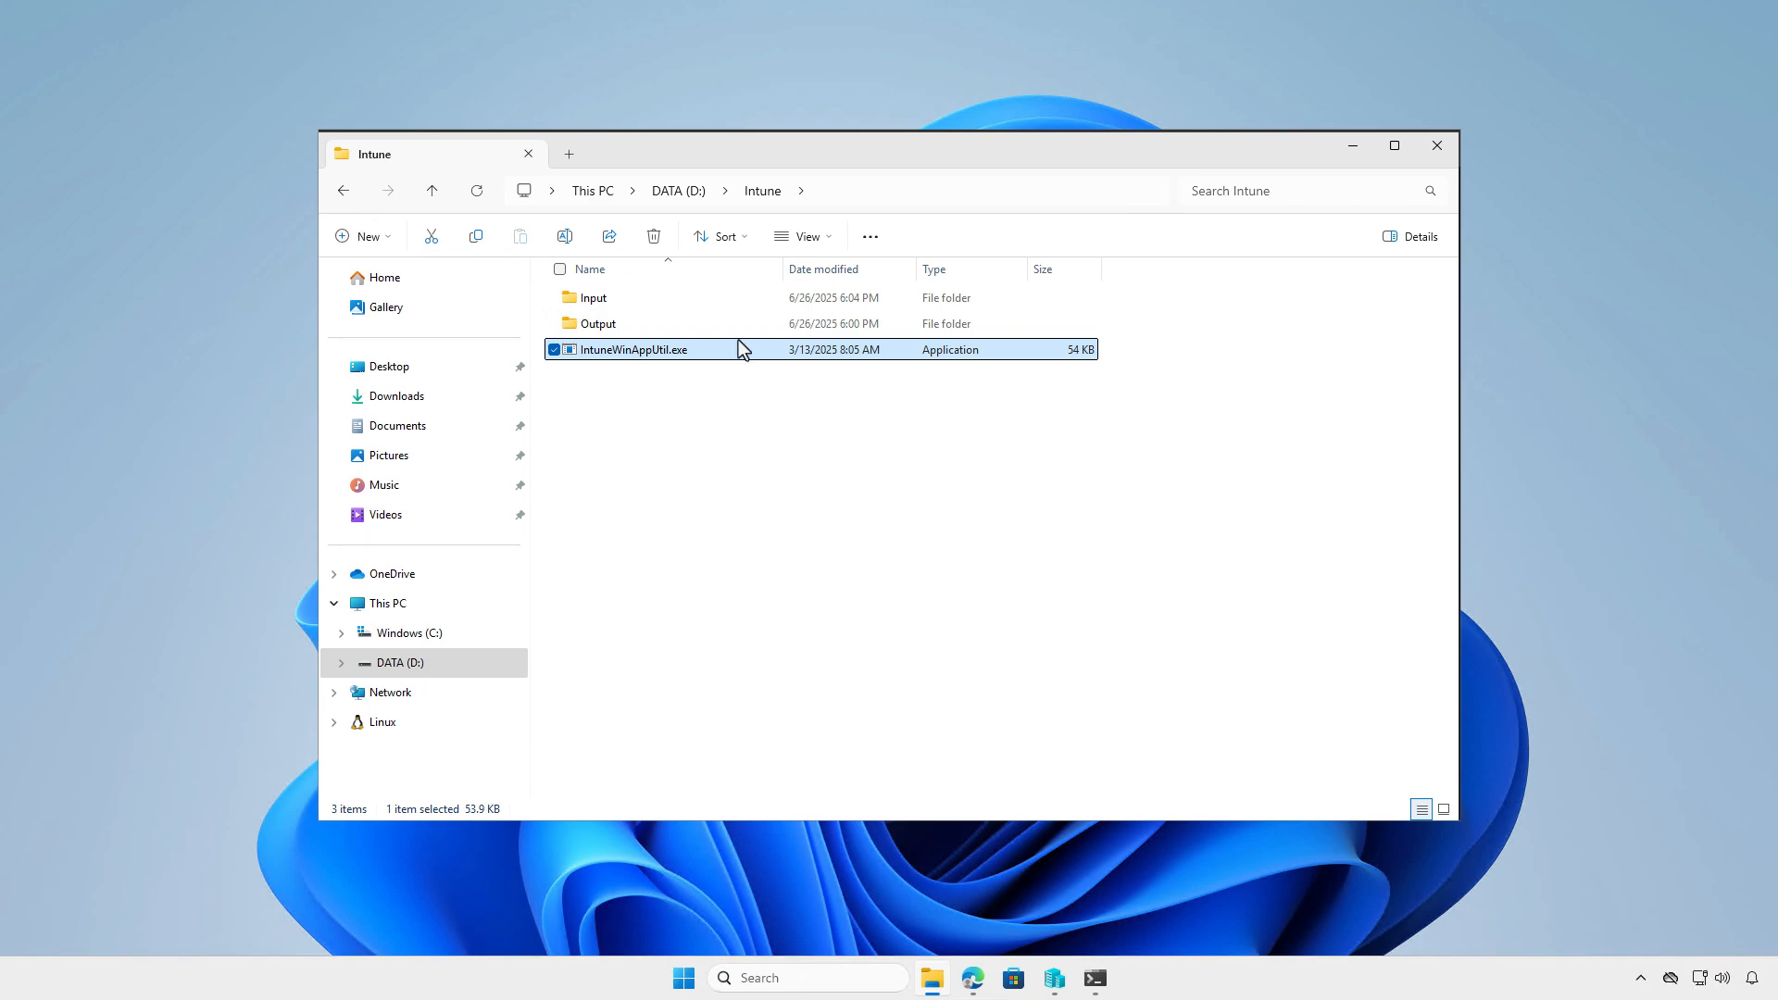
click(726, 301)
right_click(724, 297)
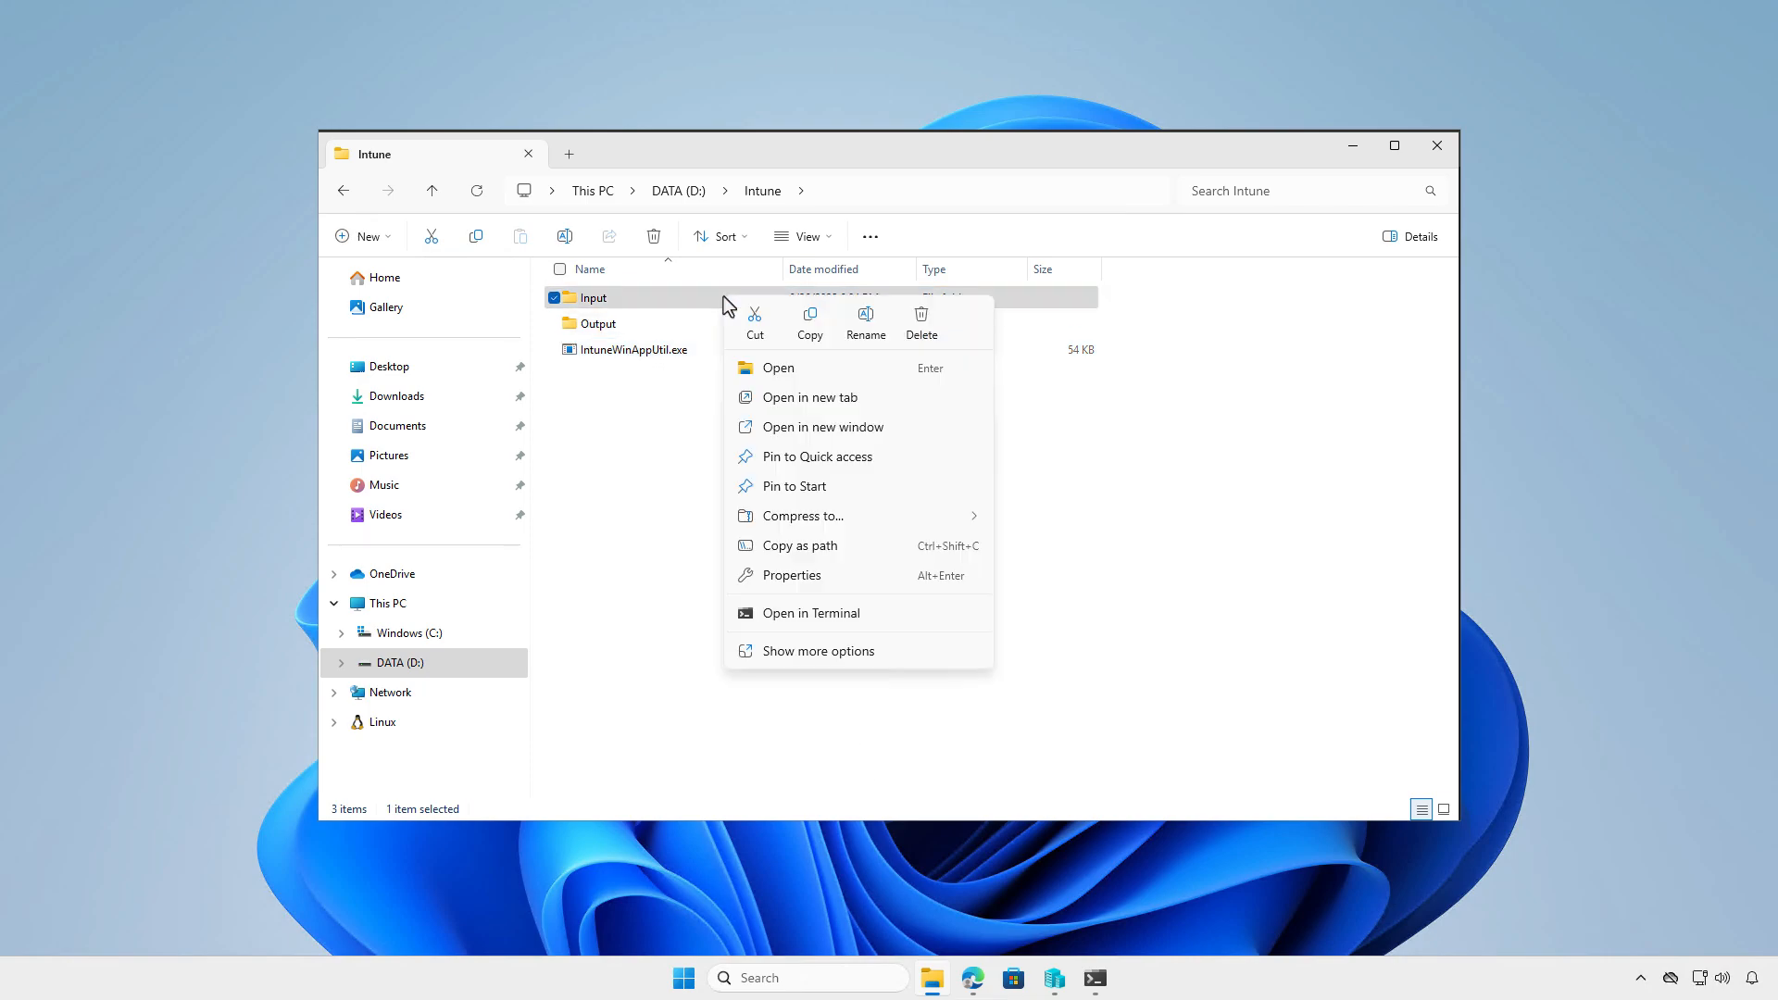
click(836, 548)
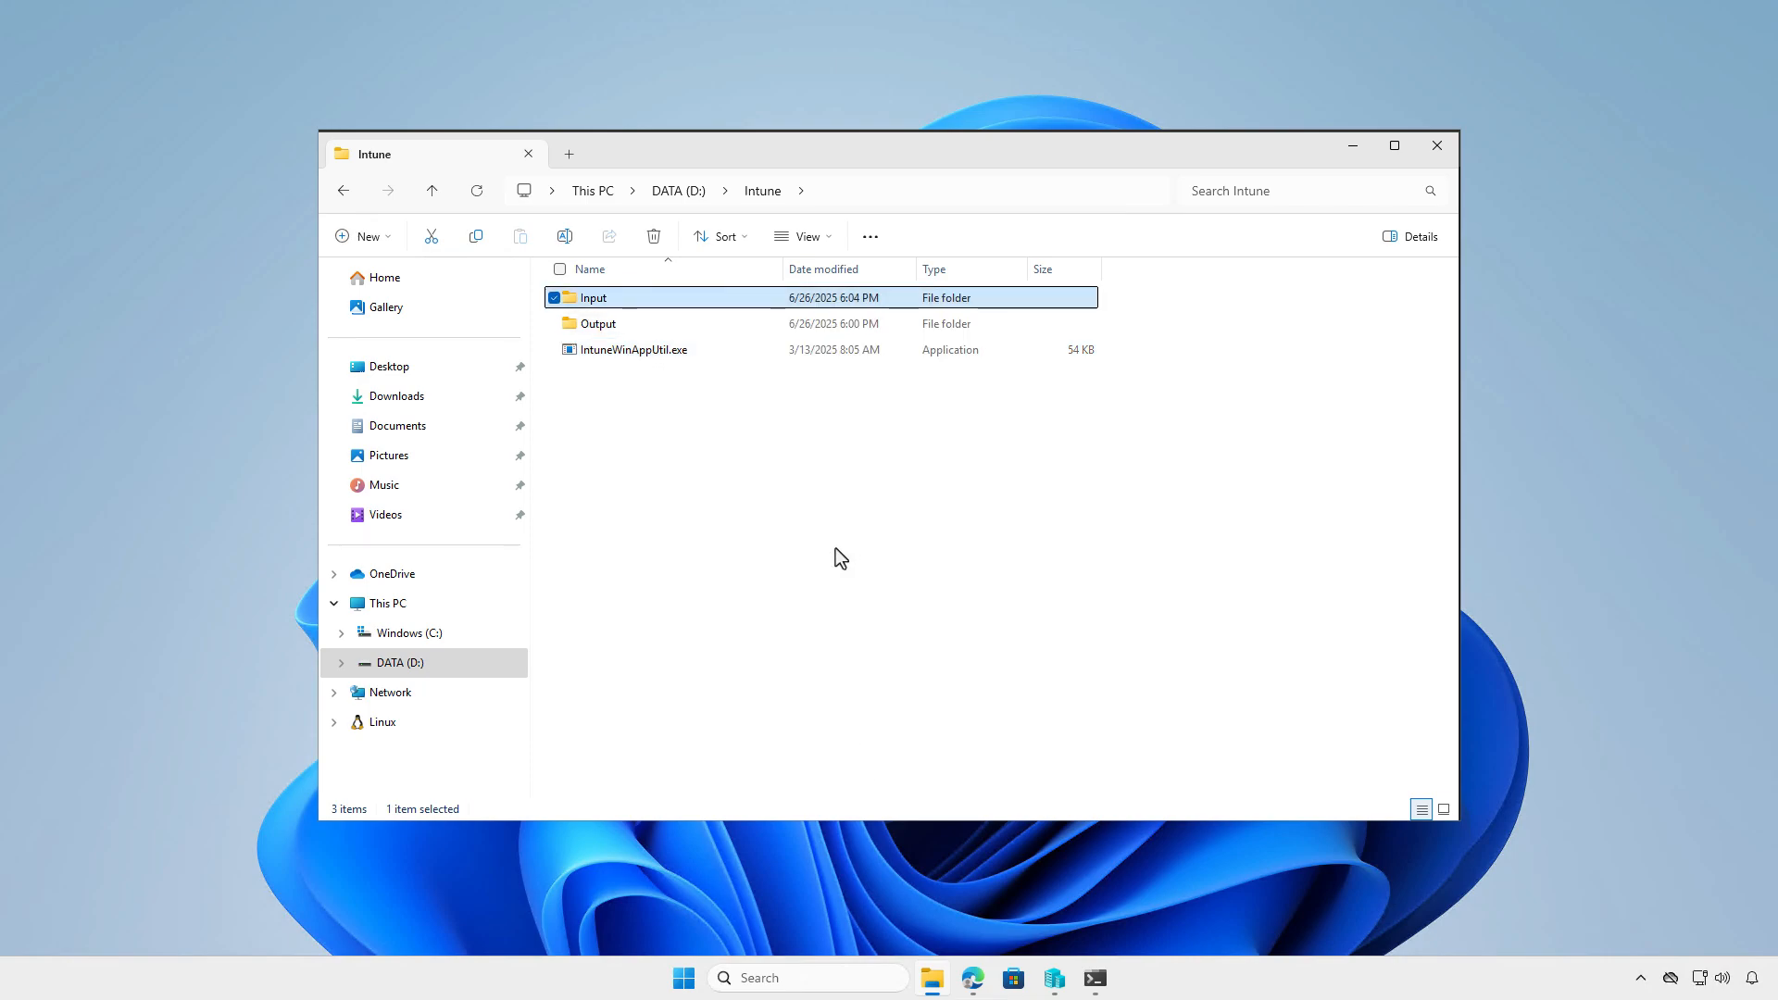
click(1095, 978)
text("D:\Intune\Input")
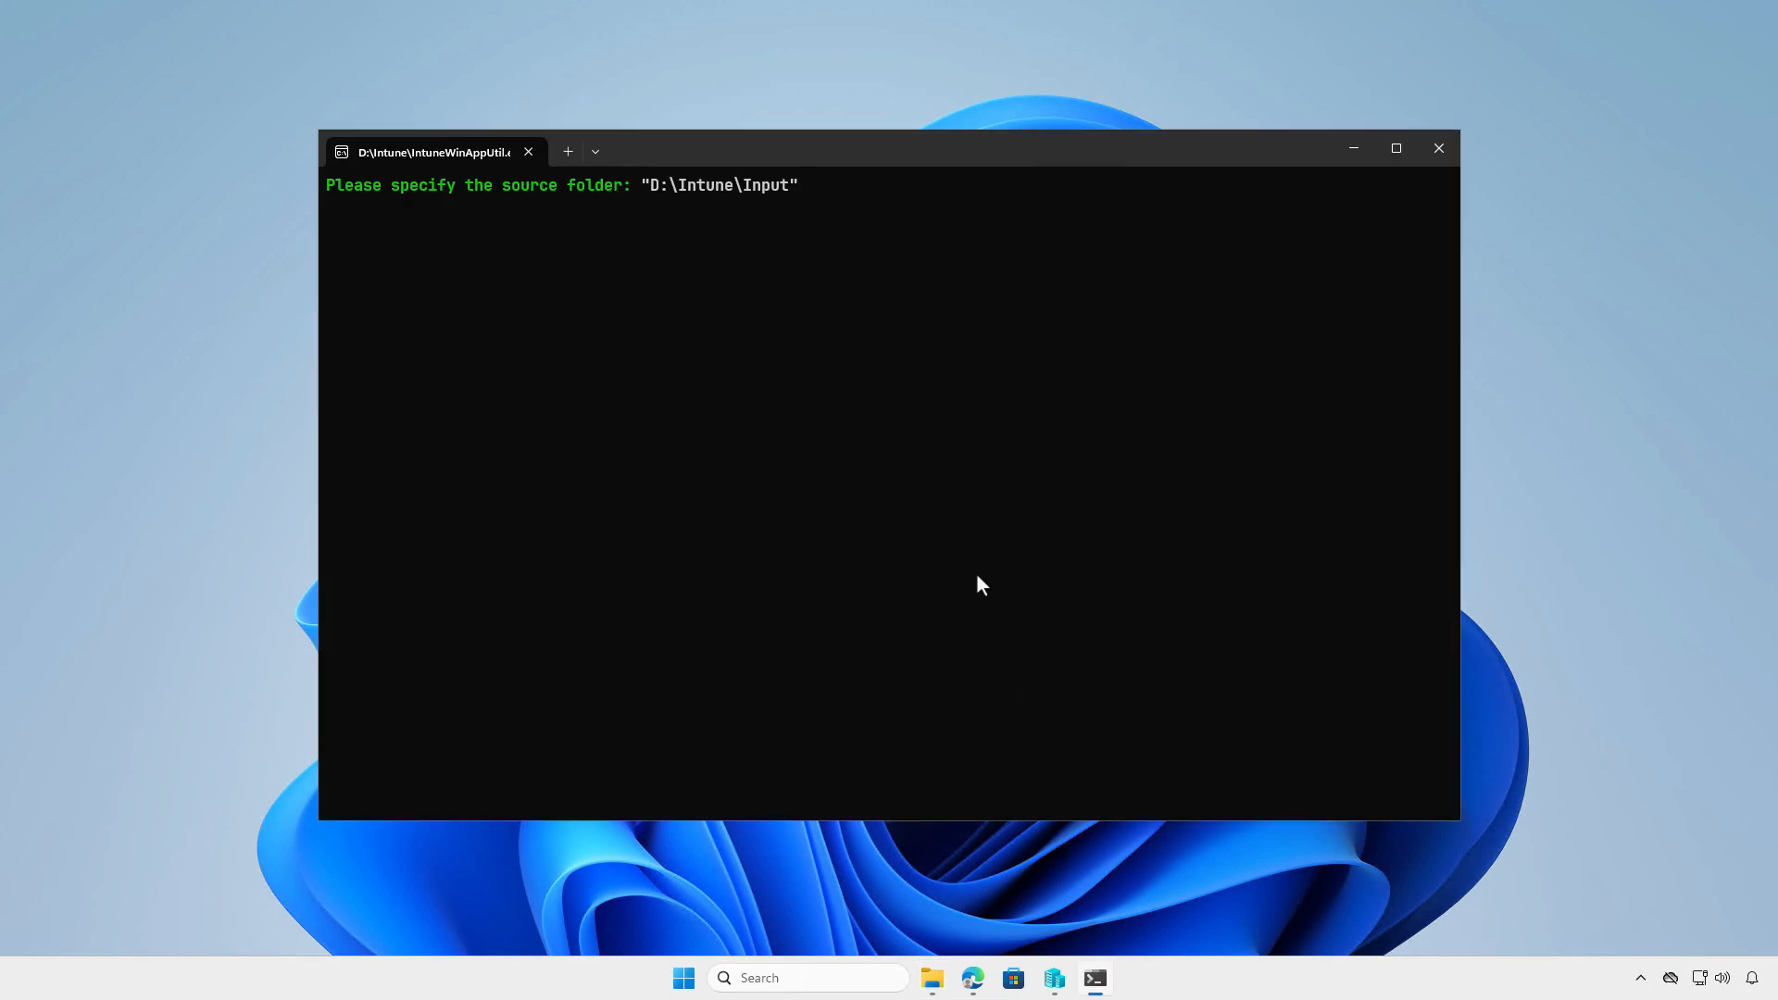
key(Return)
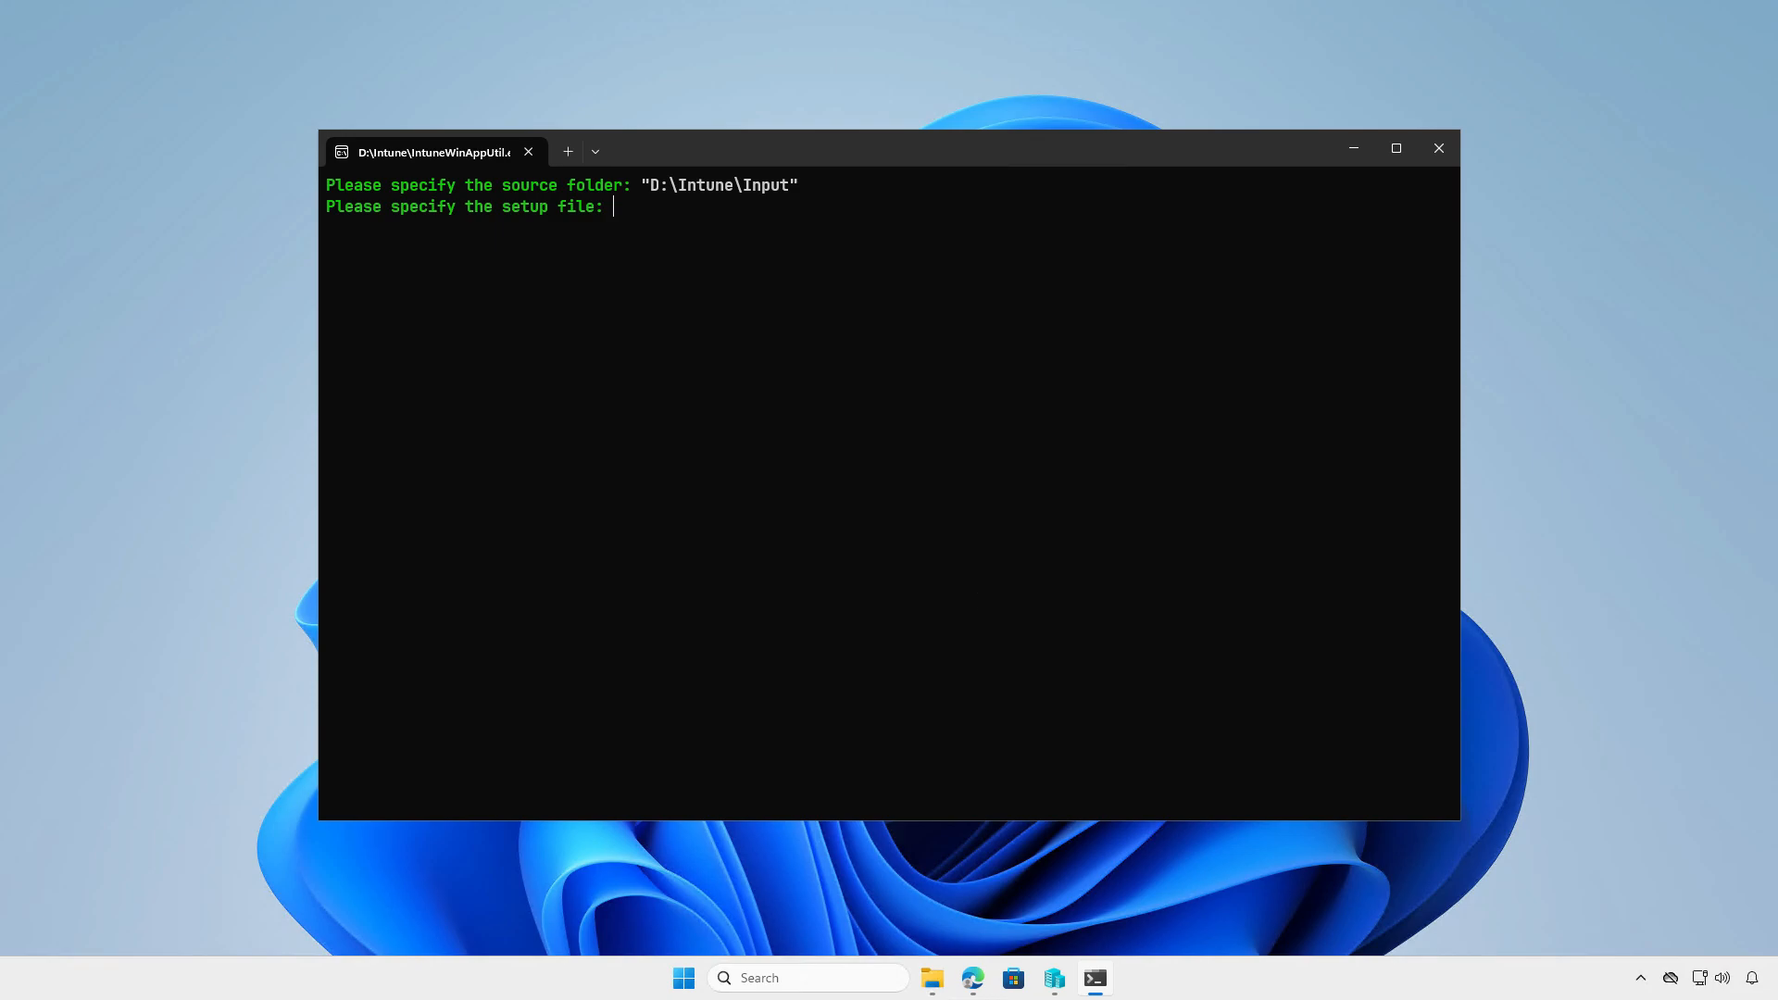
- Copy the path of install.ps1 and submit "D:\Intune\Input\install.ps1" as the setup file in IntuneWinAppUtil
click(931, 978)
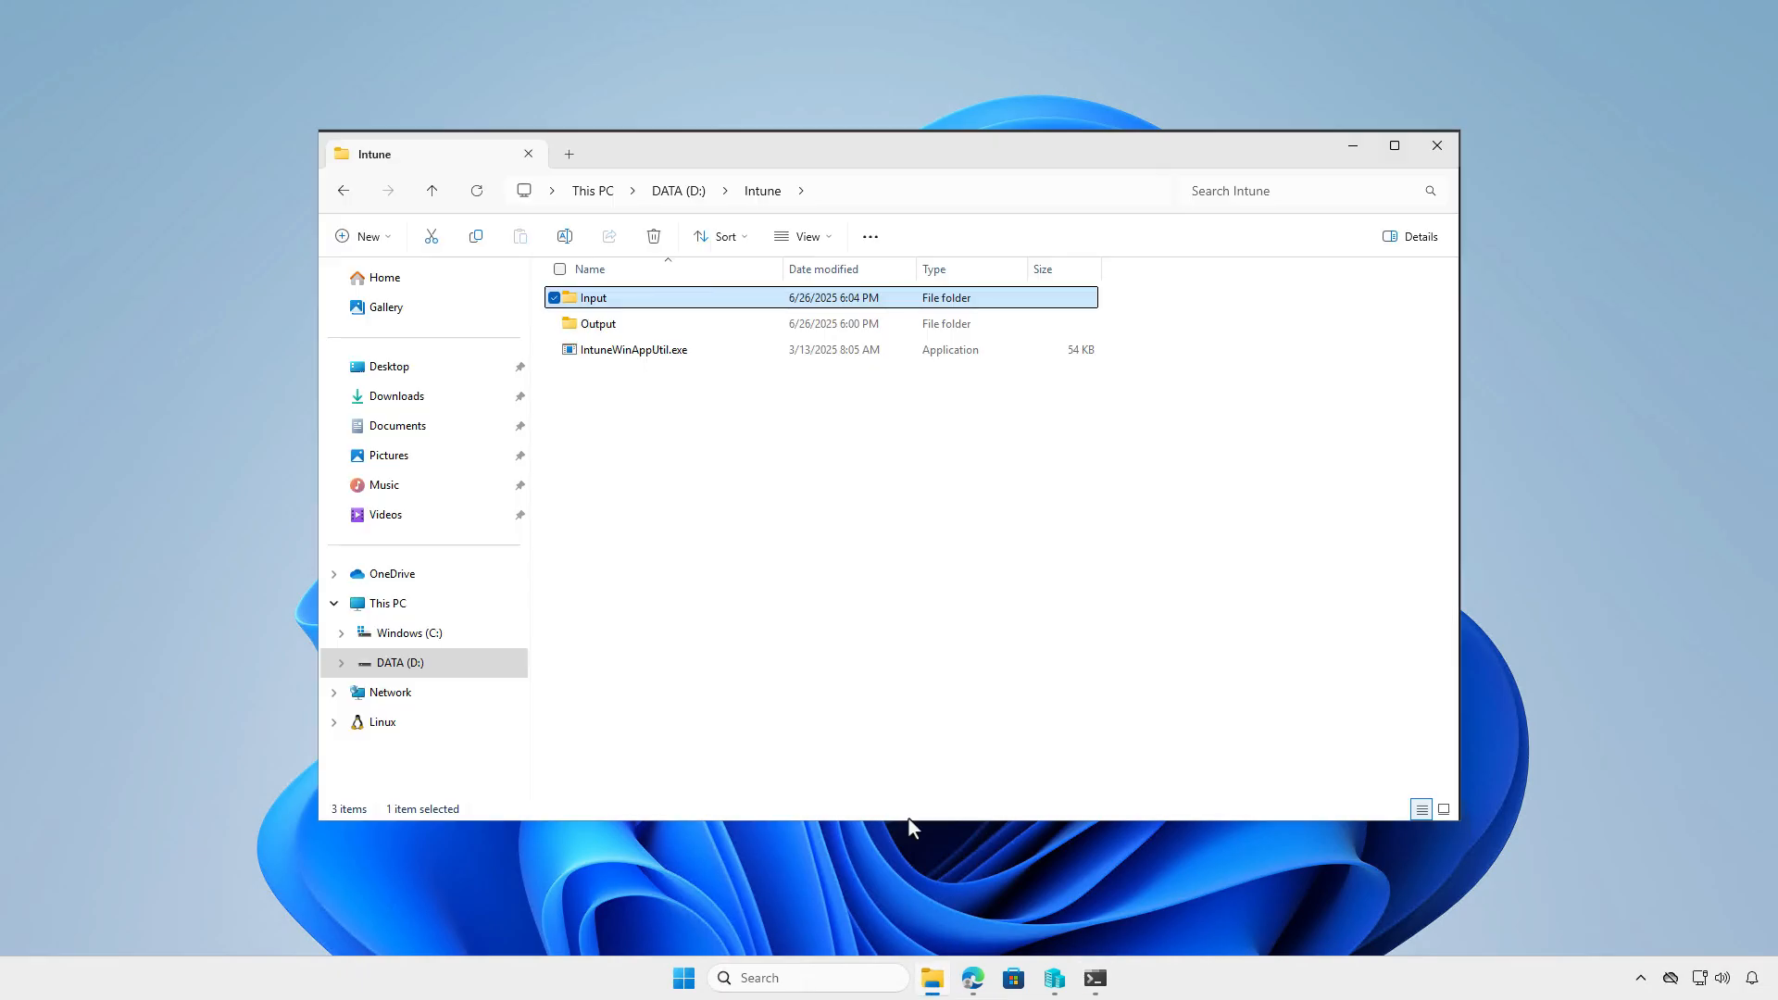
double_click(731, 300)
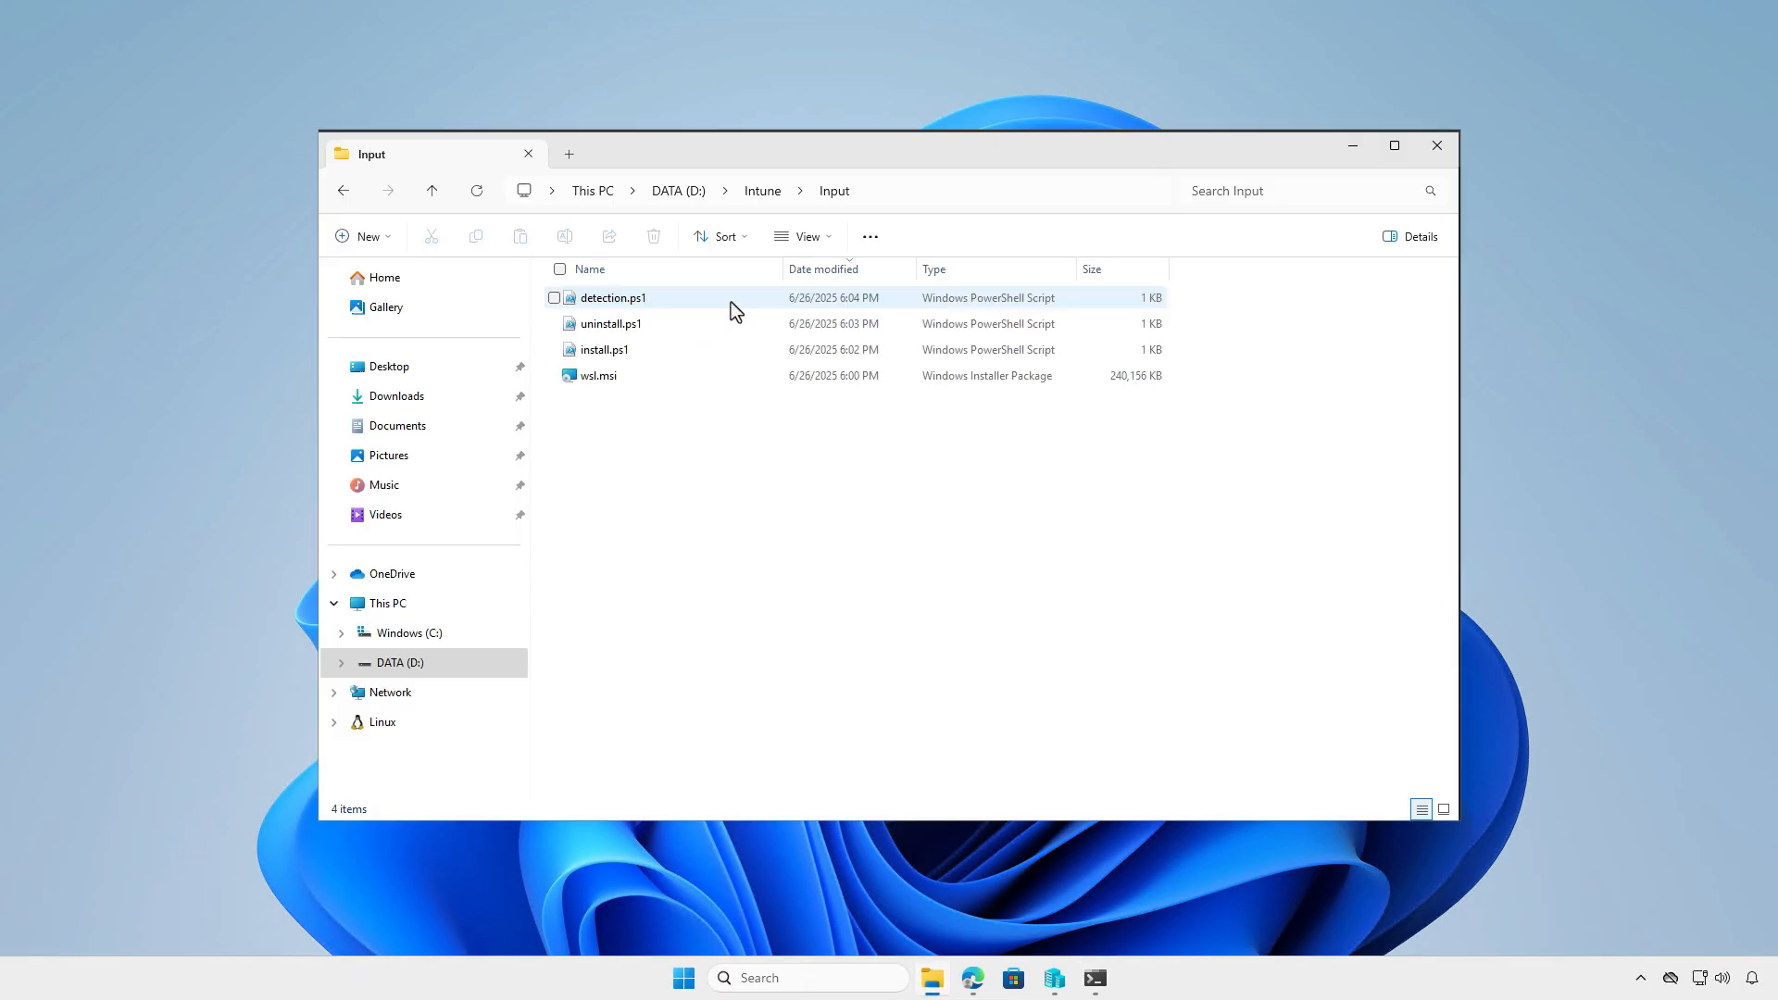
click(695, 353)
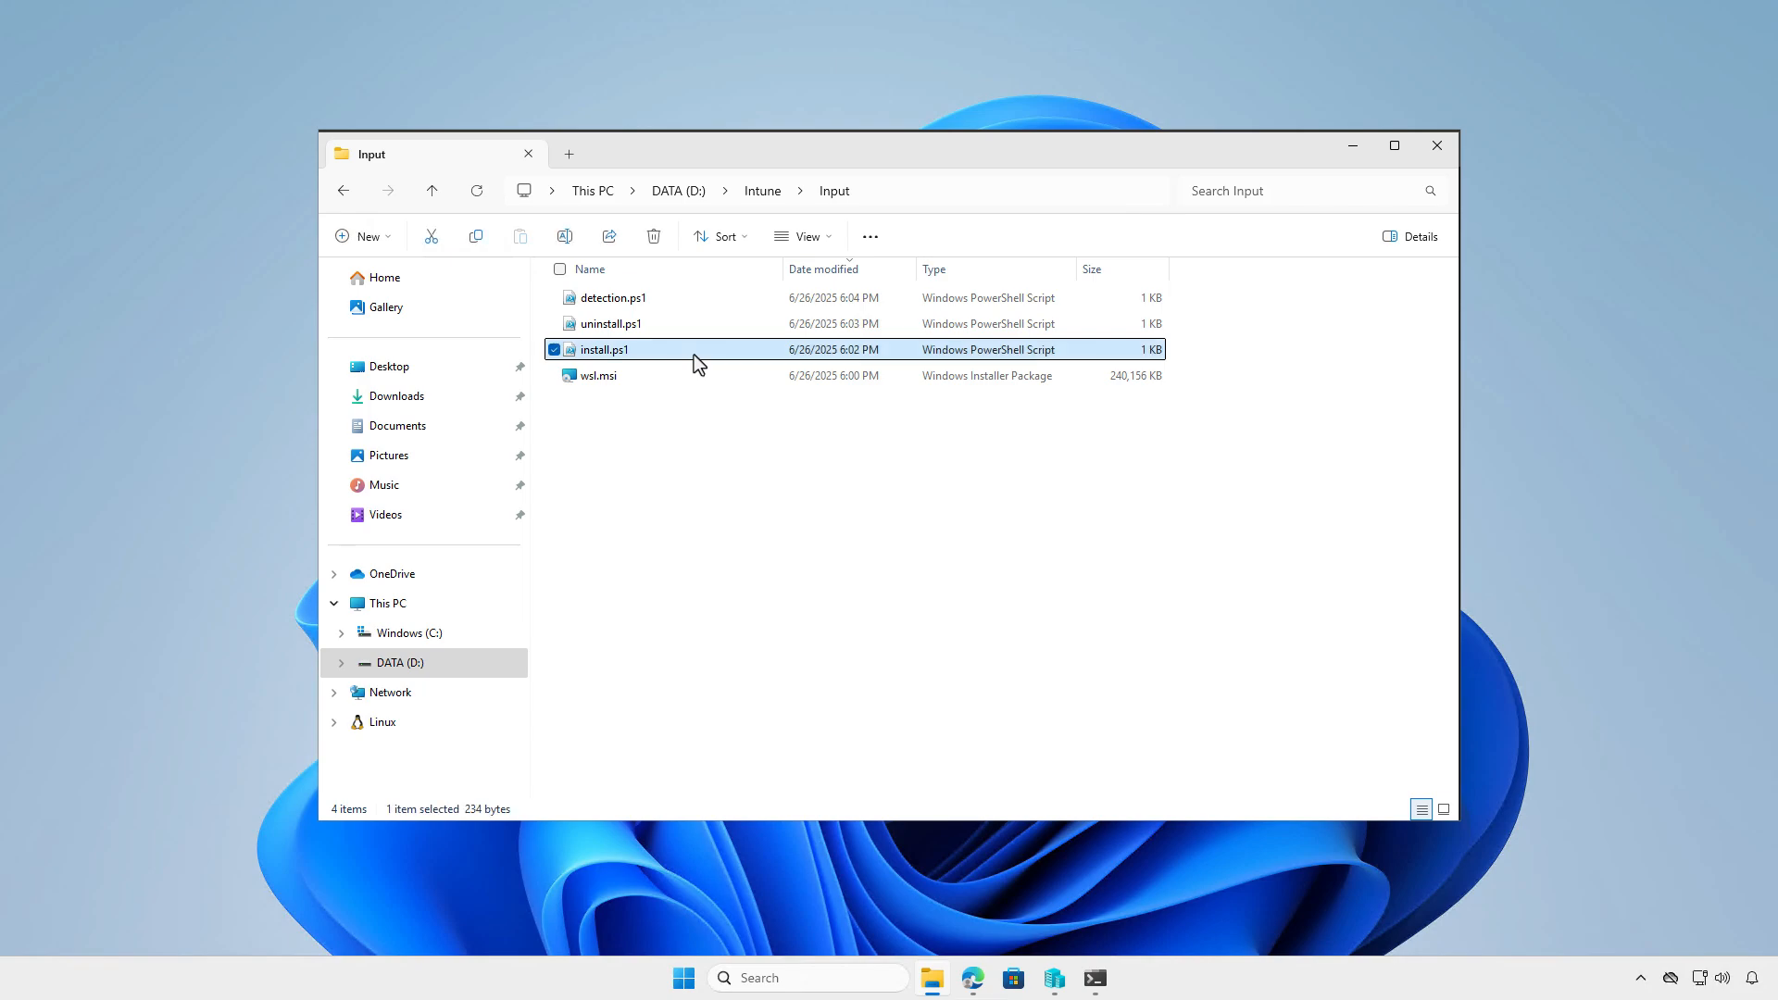
right_click(691, 351)
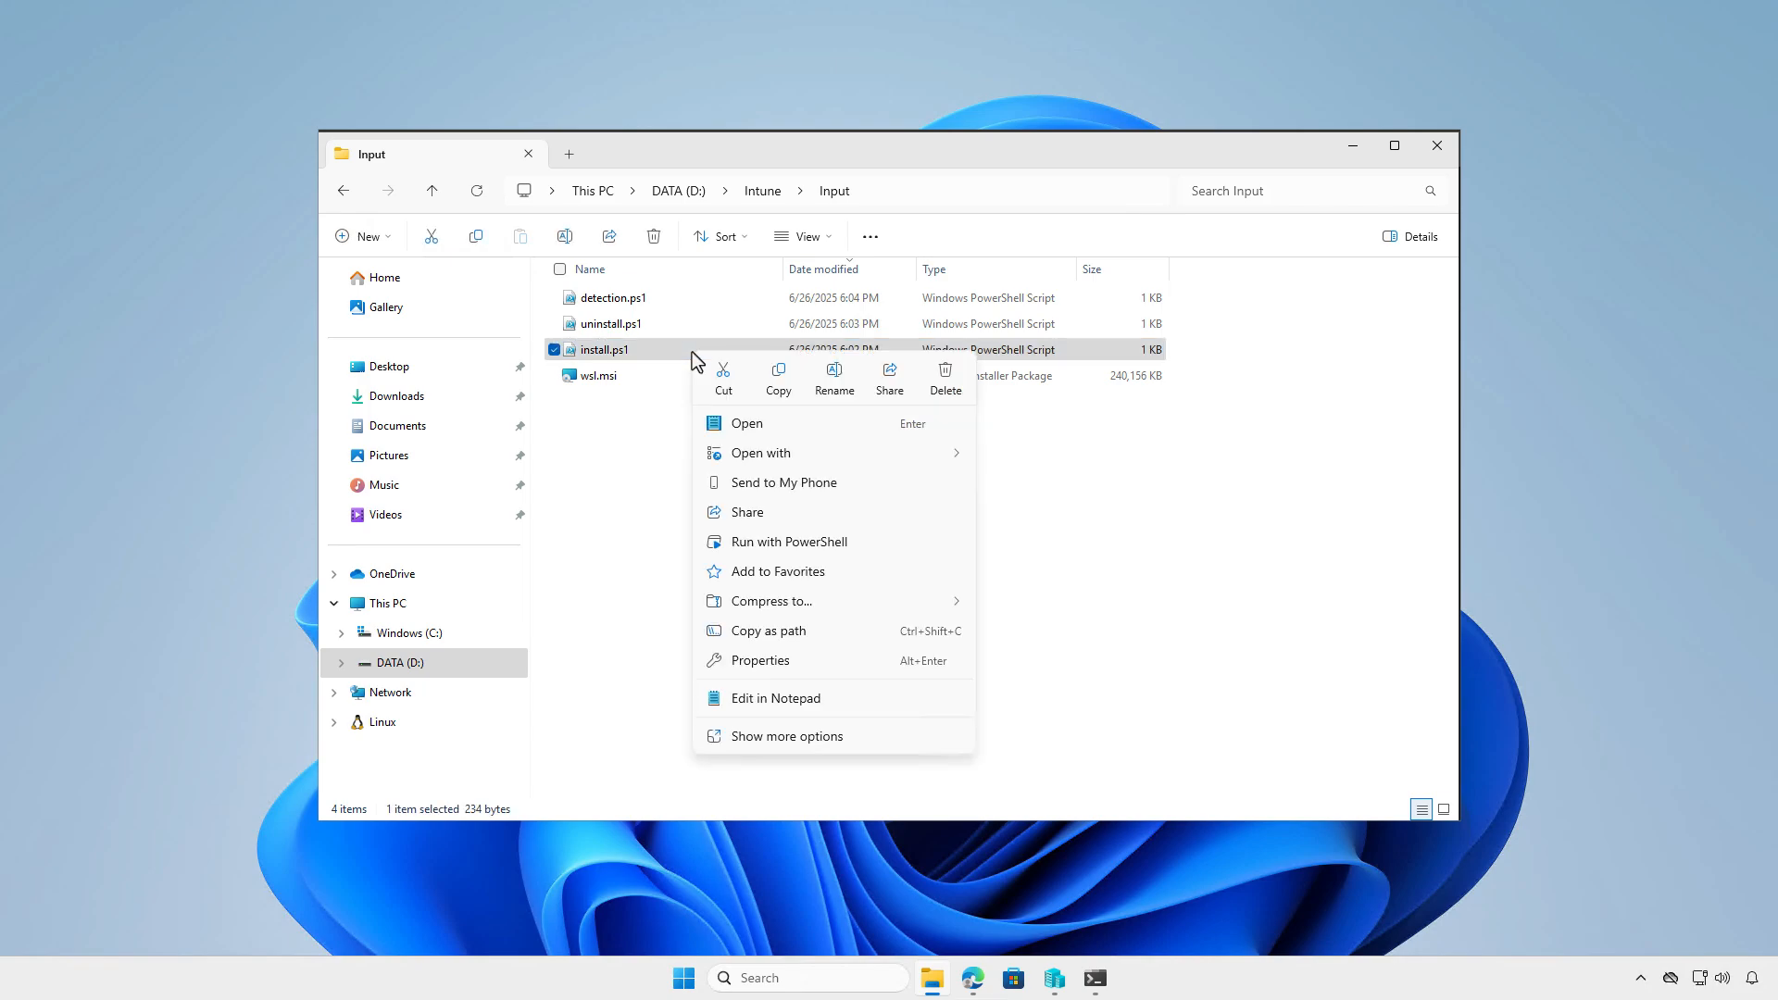
click(800, 628)
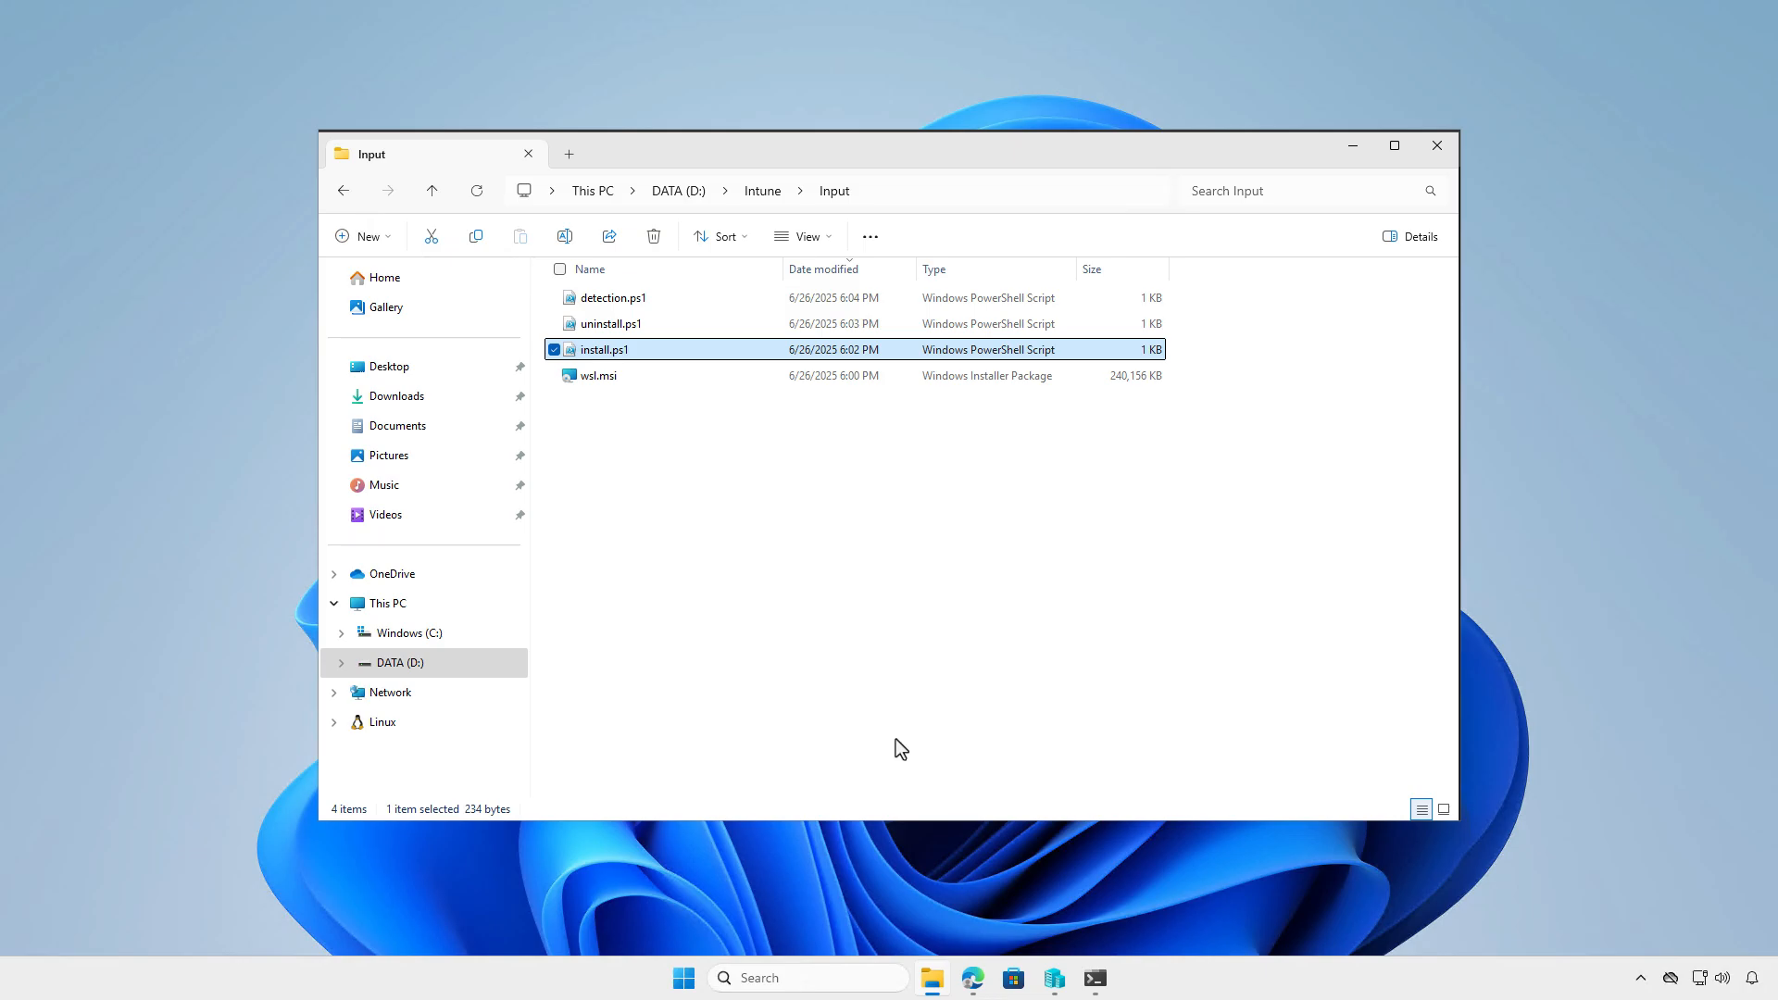
click(1094, 977)
text("D:\Intune\Input\install.ps1")
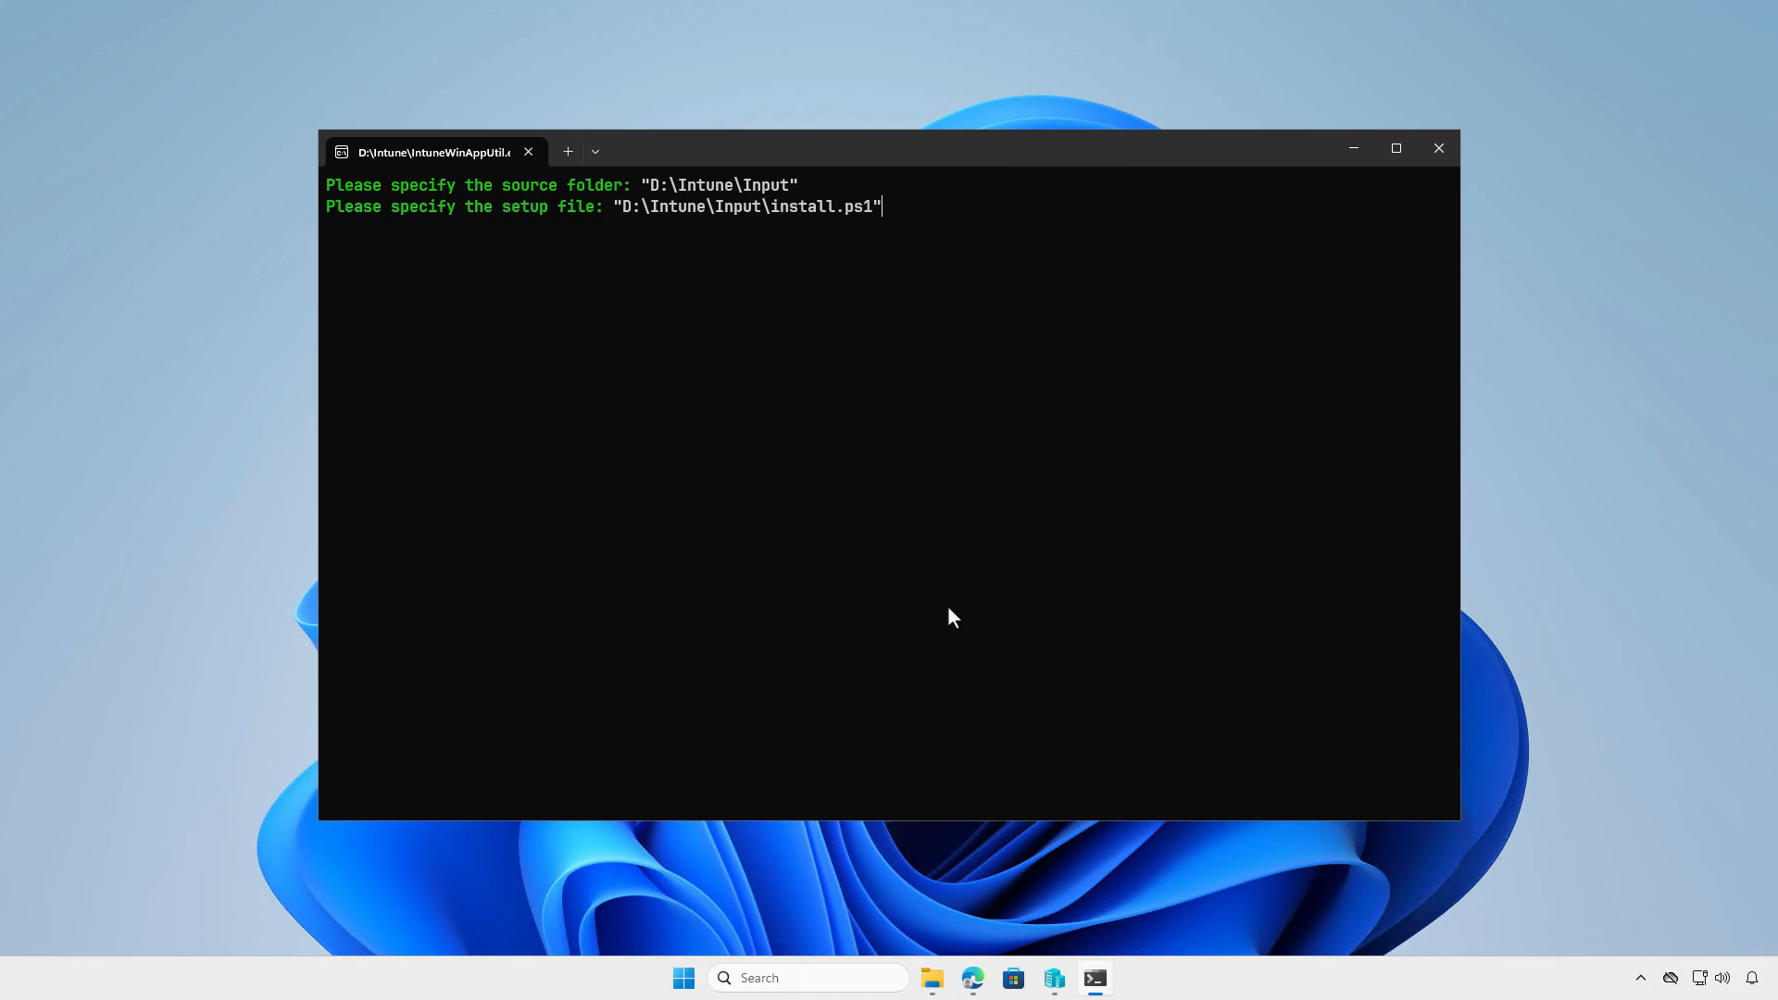
key(Return)
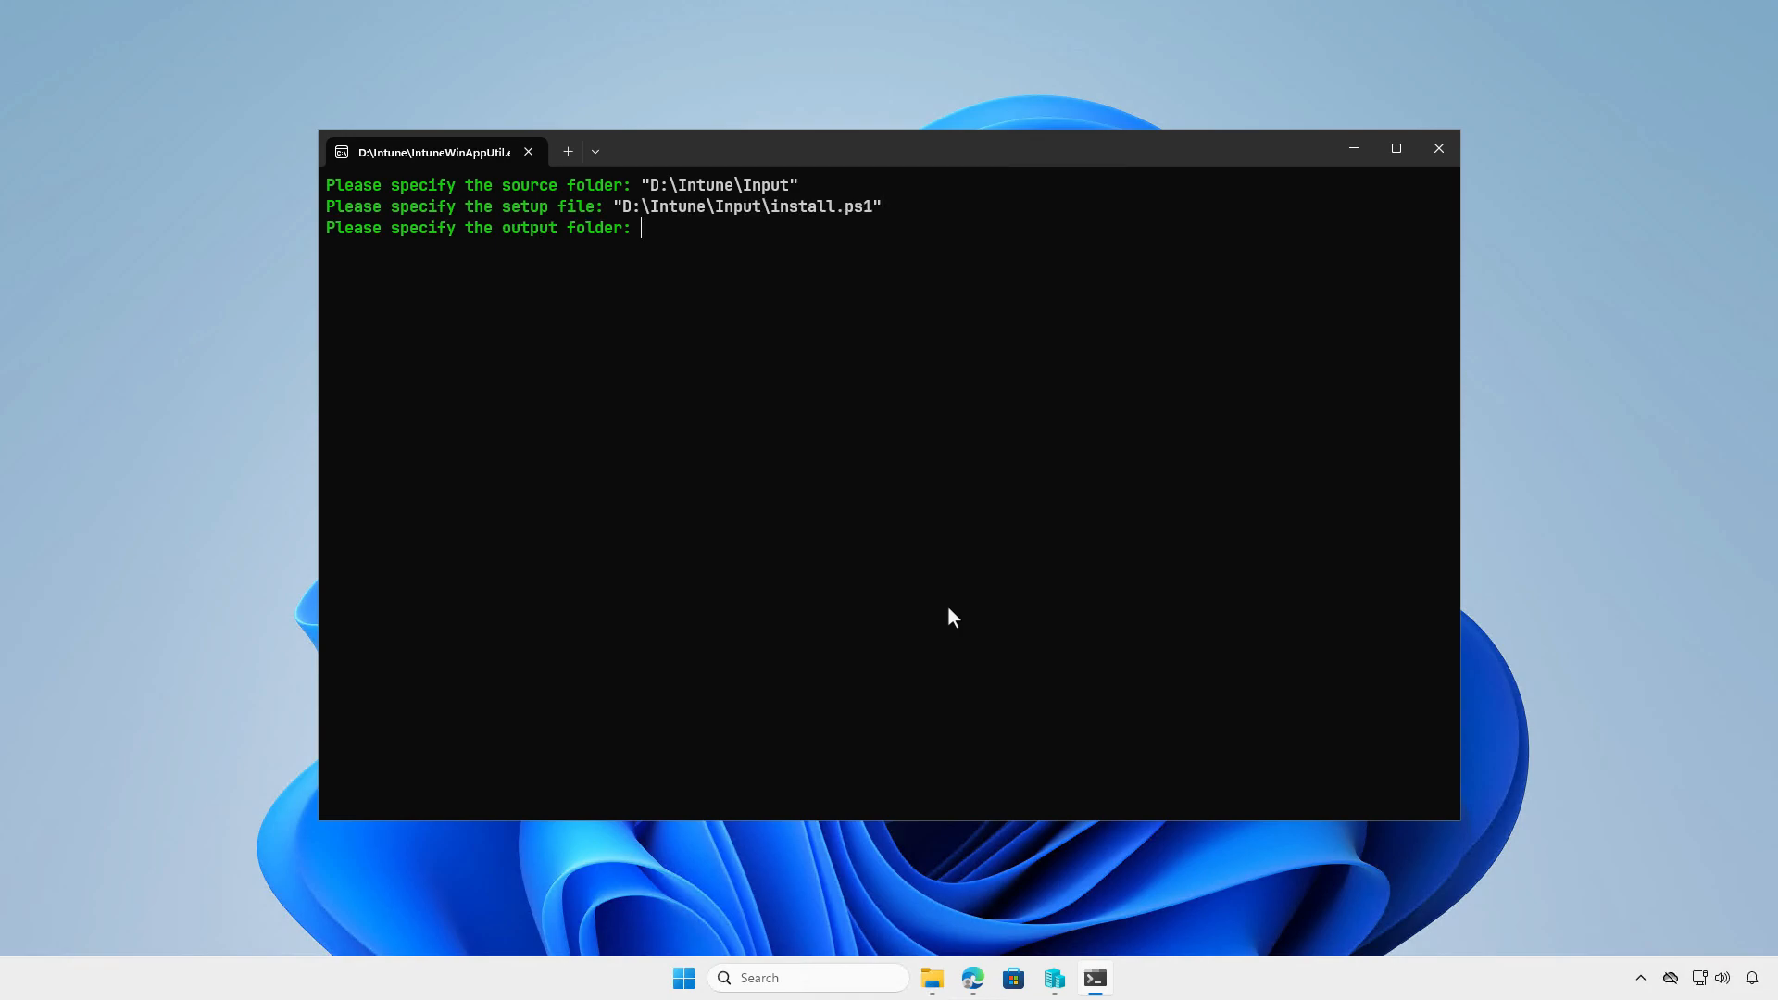
- Copy the path of the Output folder in D:\Intune and submit "D:\Intune\Output" as the output folder in IntuneWinAppUtil
click(937, 979)
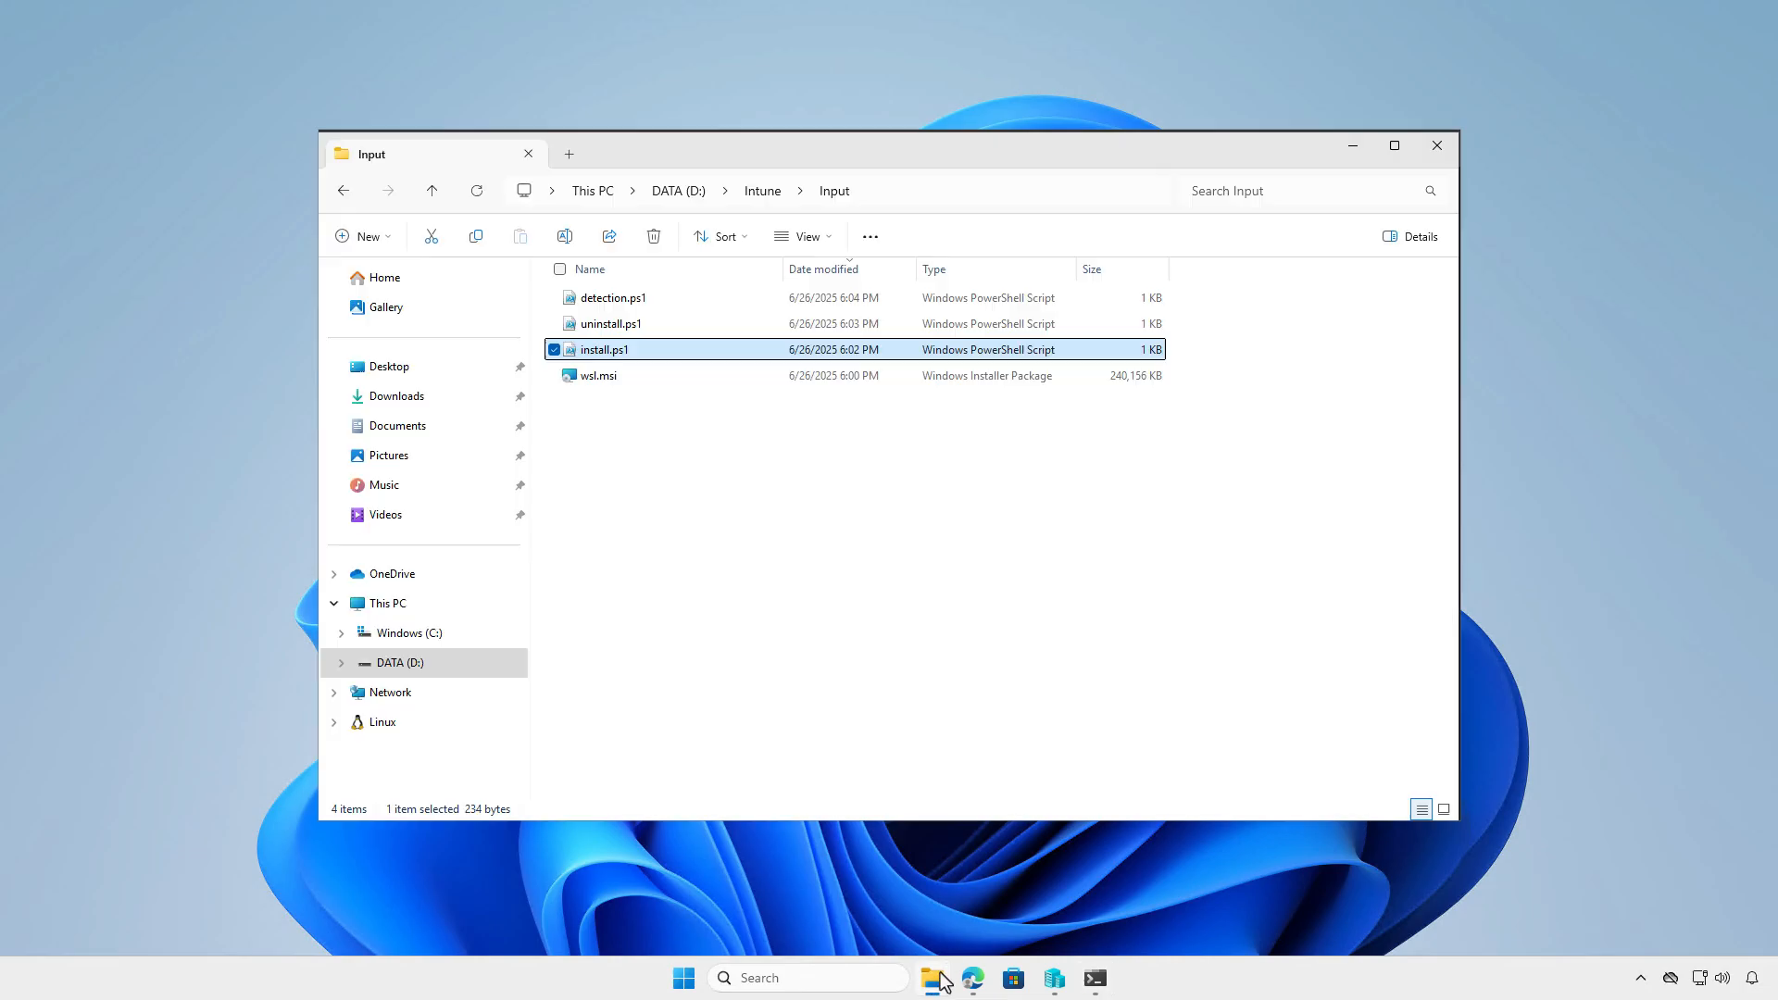
click(770, 194)
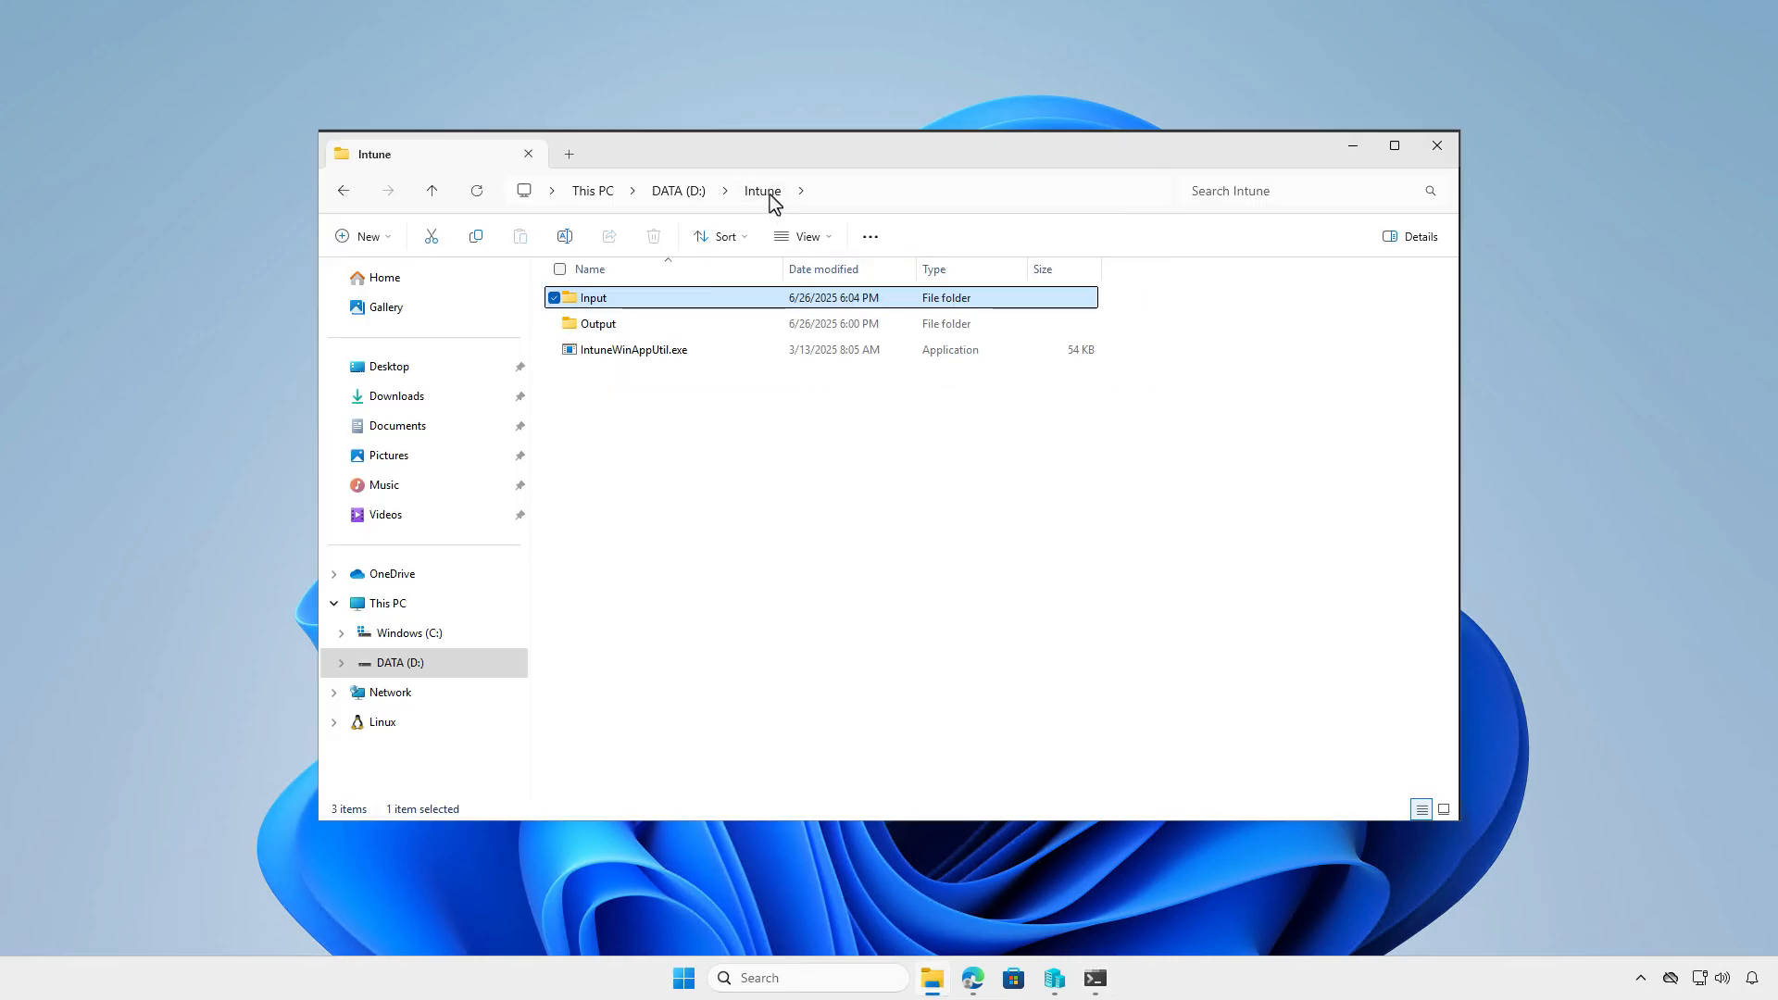
click(692, 320)
right_click(692, 321)
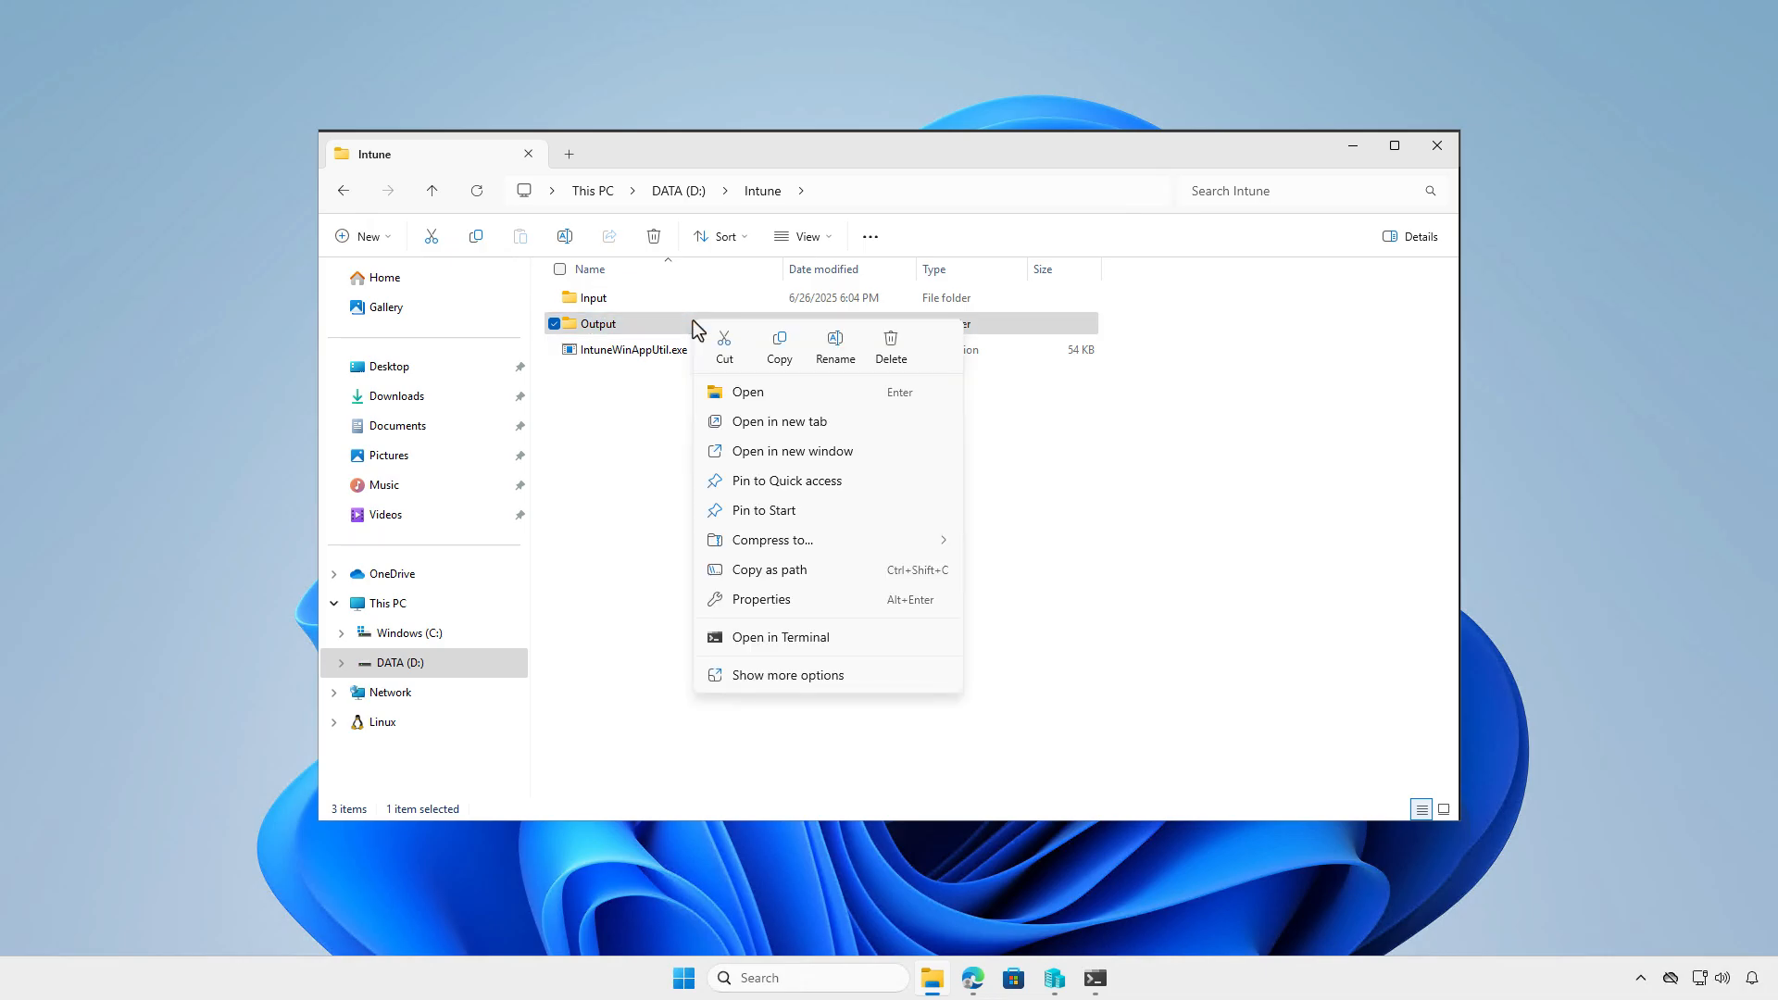
click(792, 568)
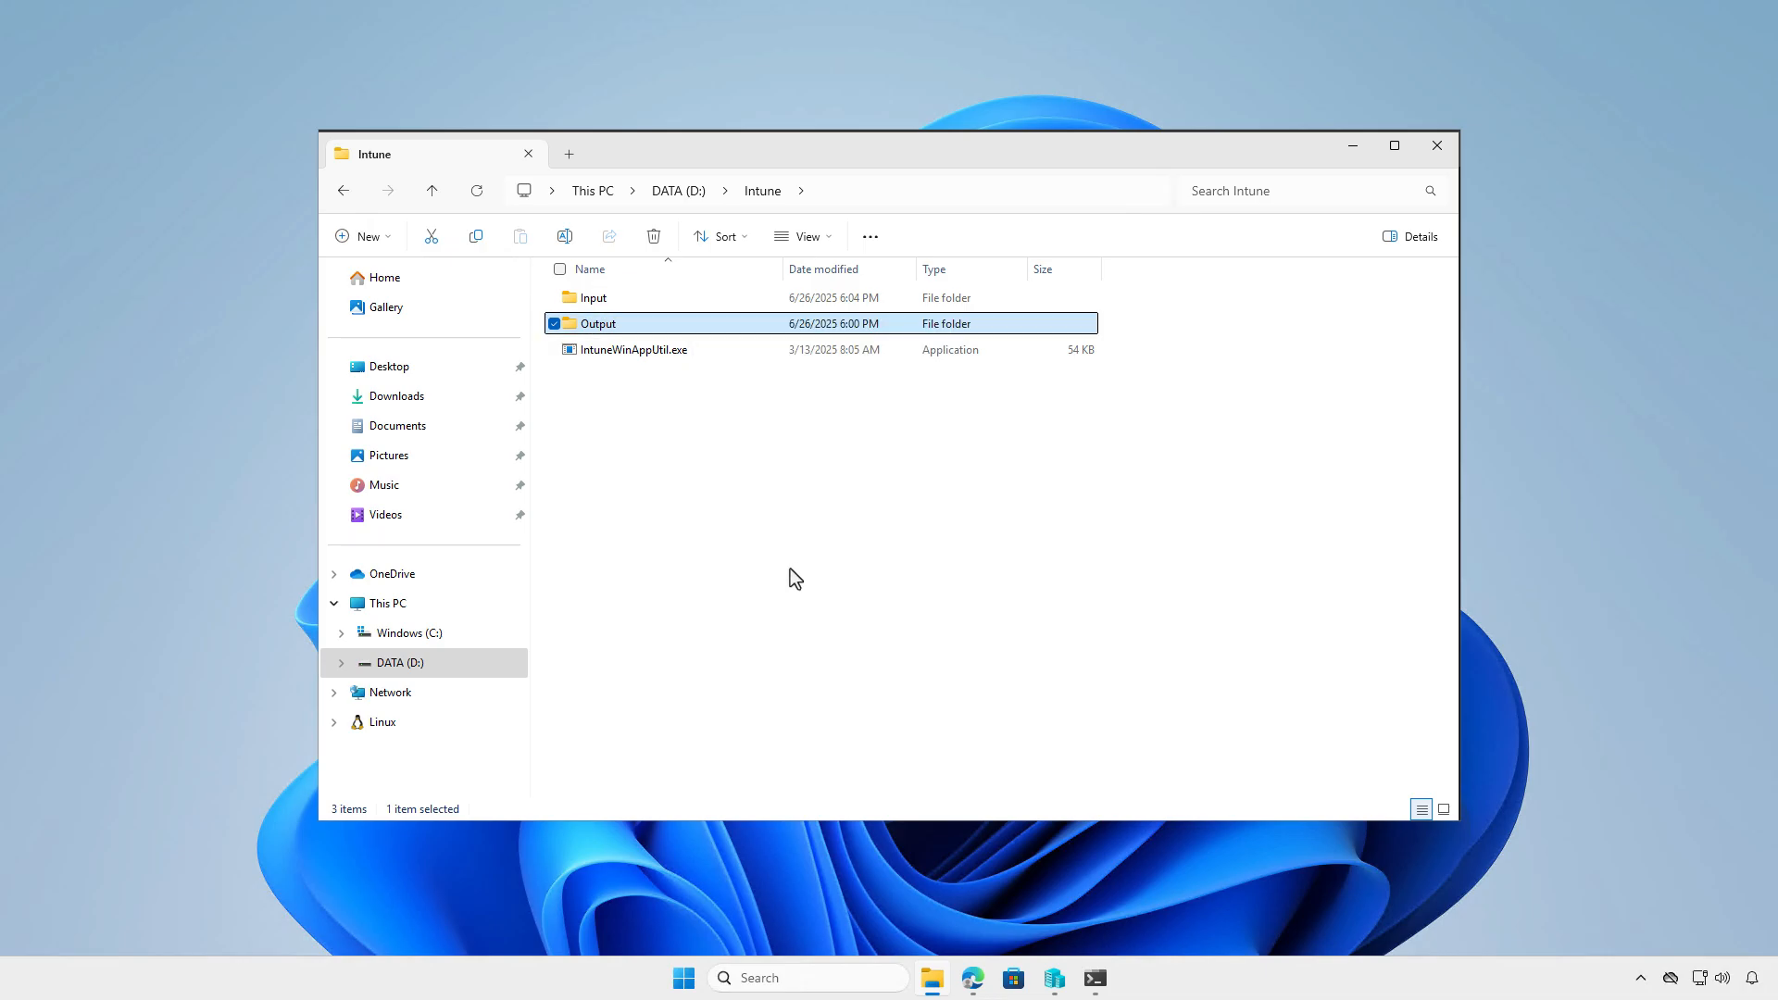
click(1092, 974)
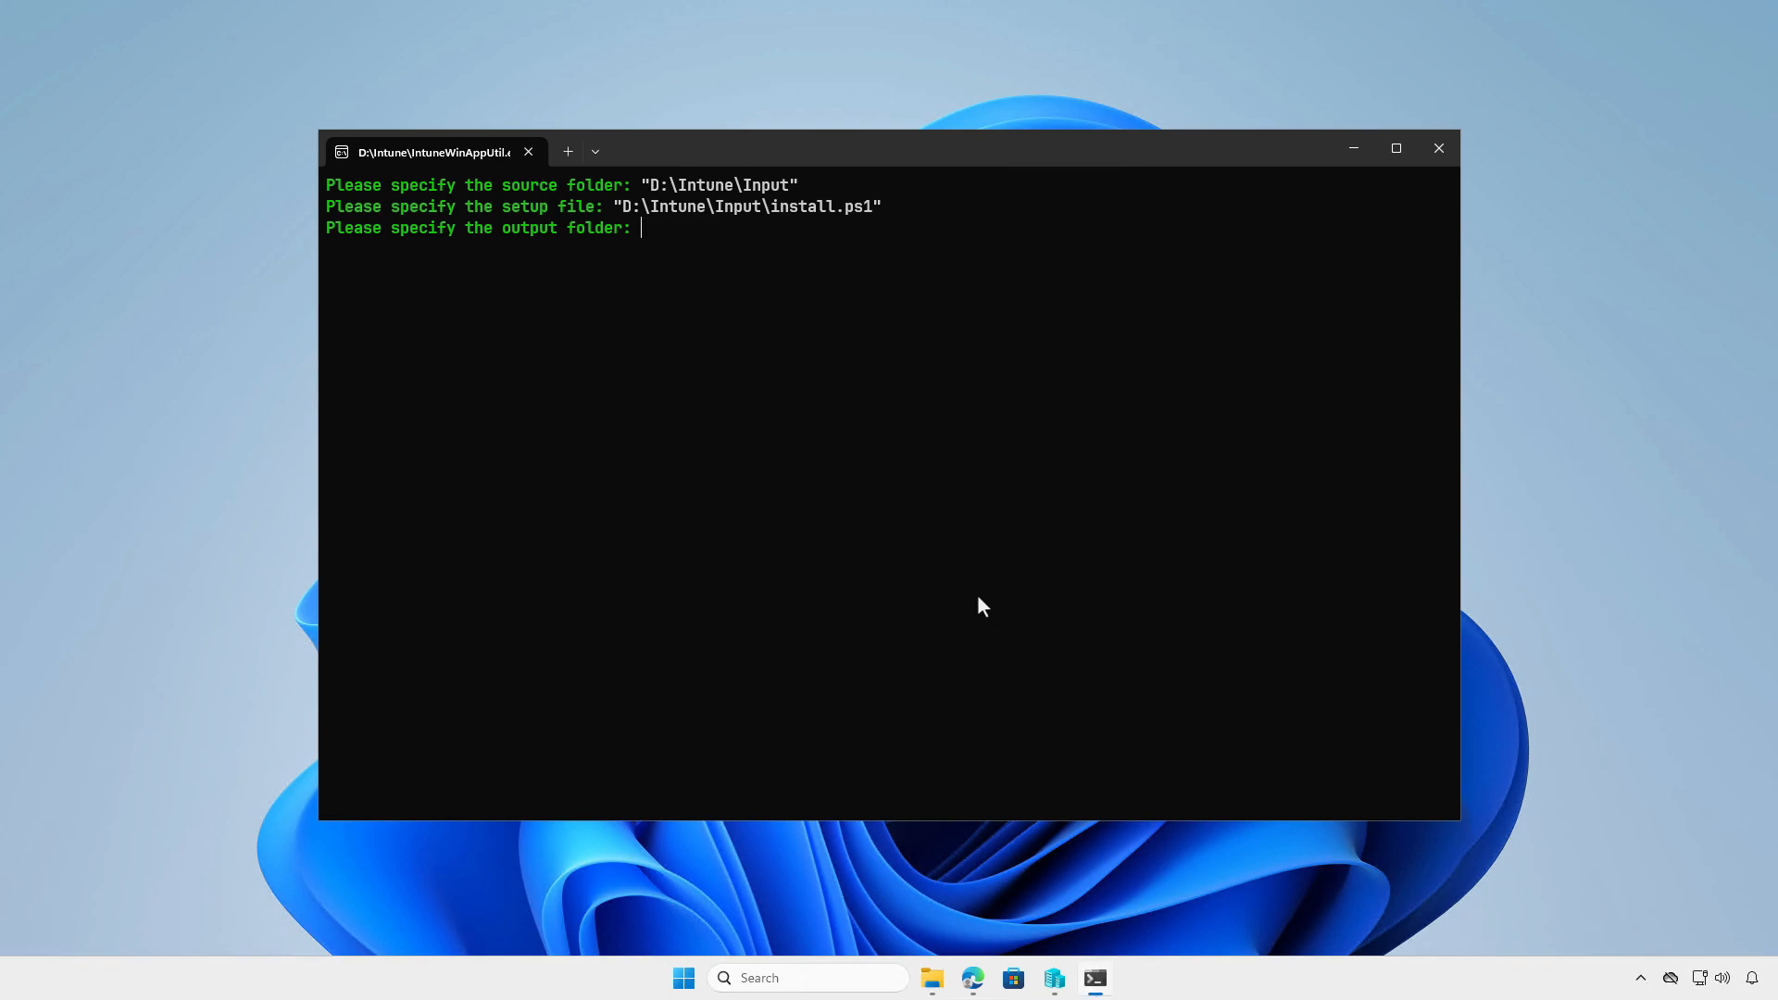
key(ctrl+v)
key(Return)
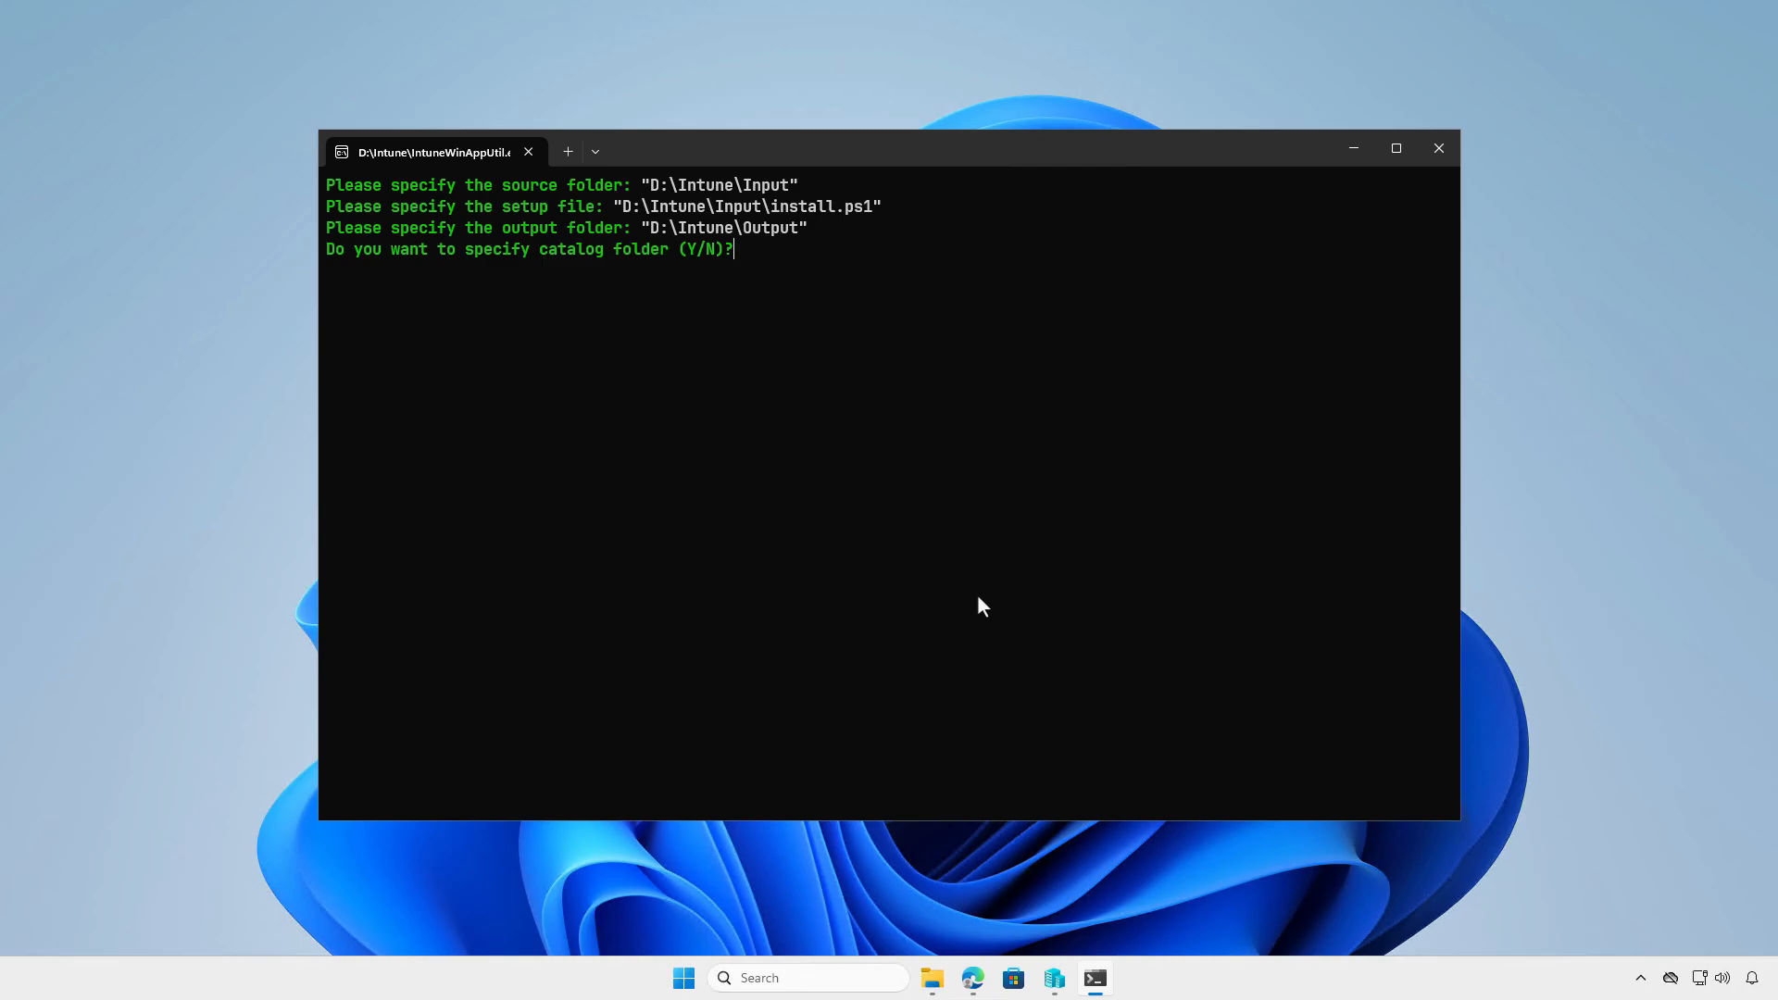
- Decline specifying a catalog folder so the package is generated, and check the contents of the Output folder
key(n)
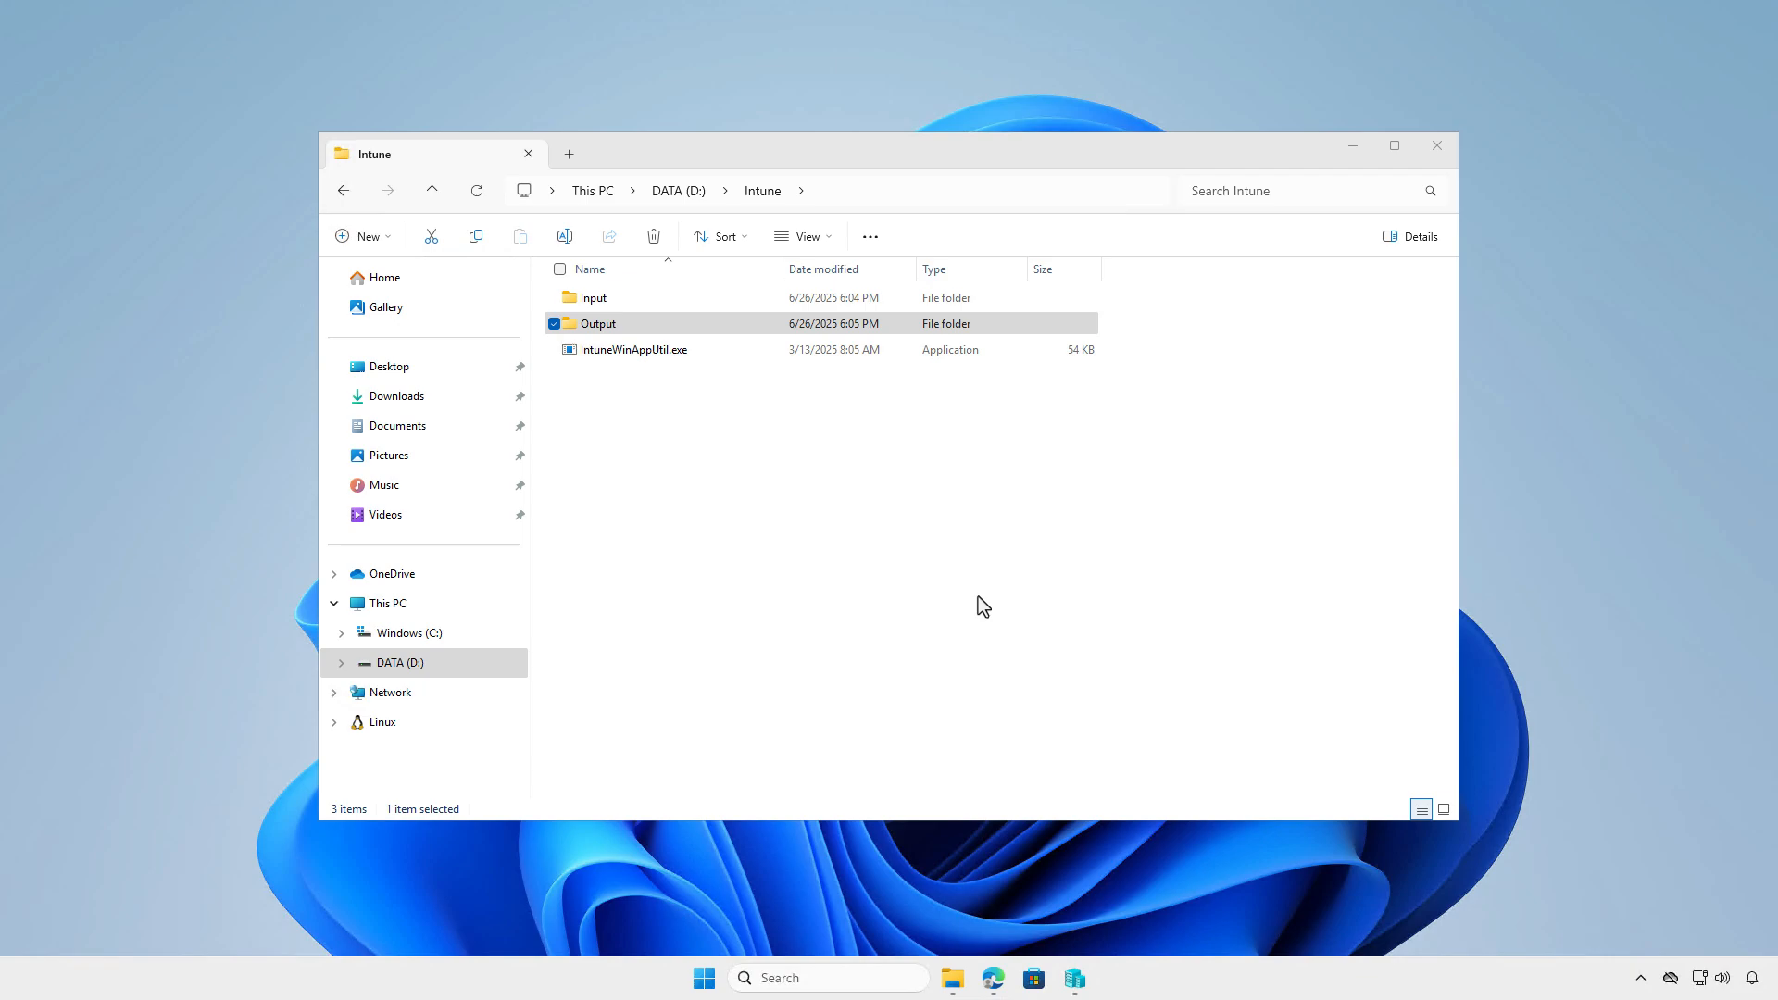
double_click(741, 322)
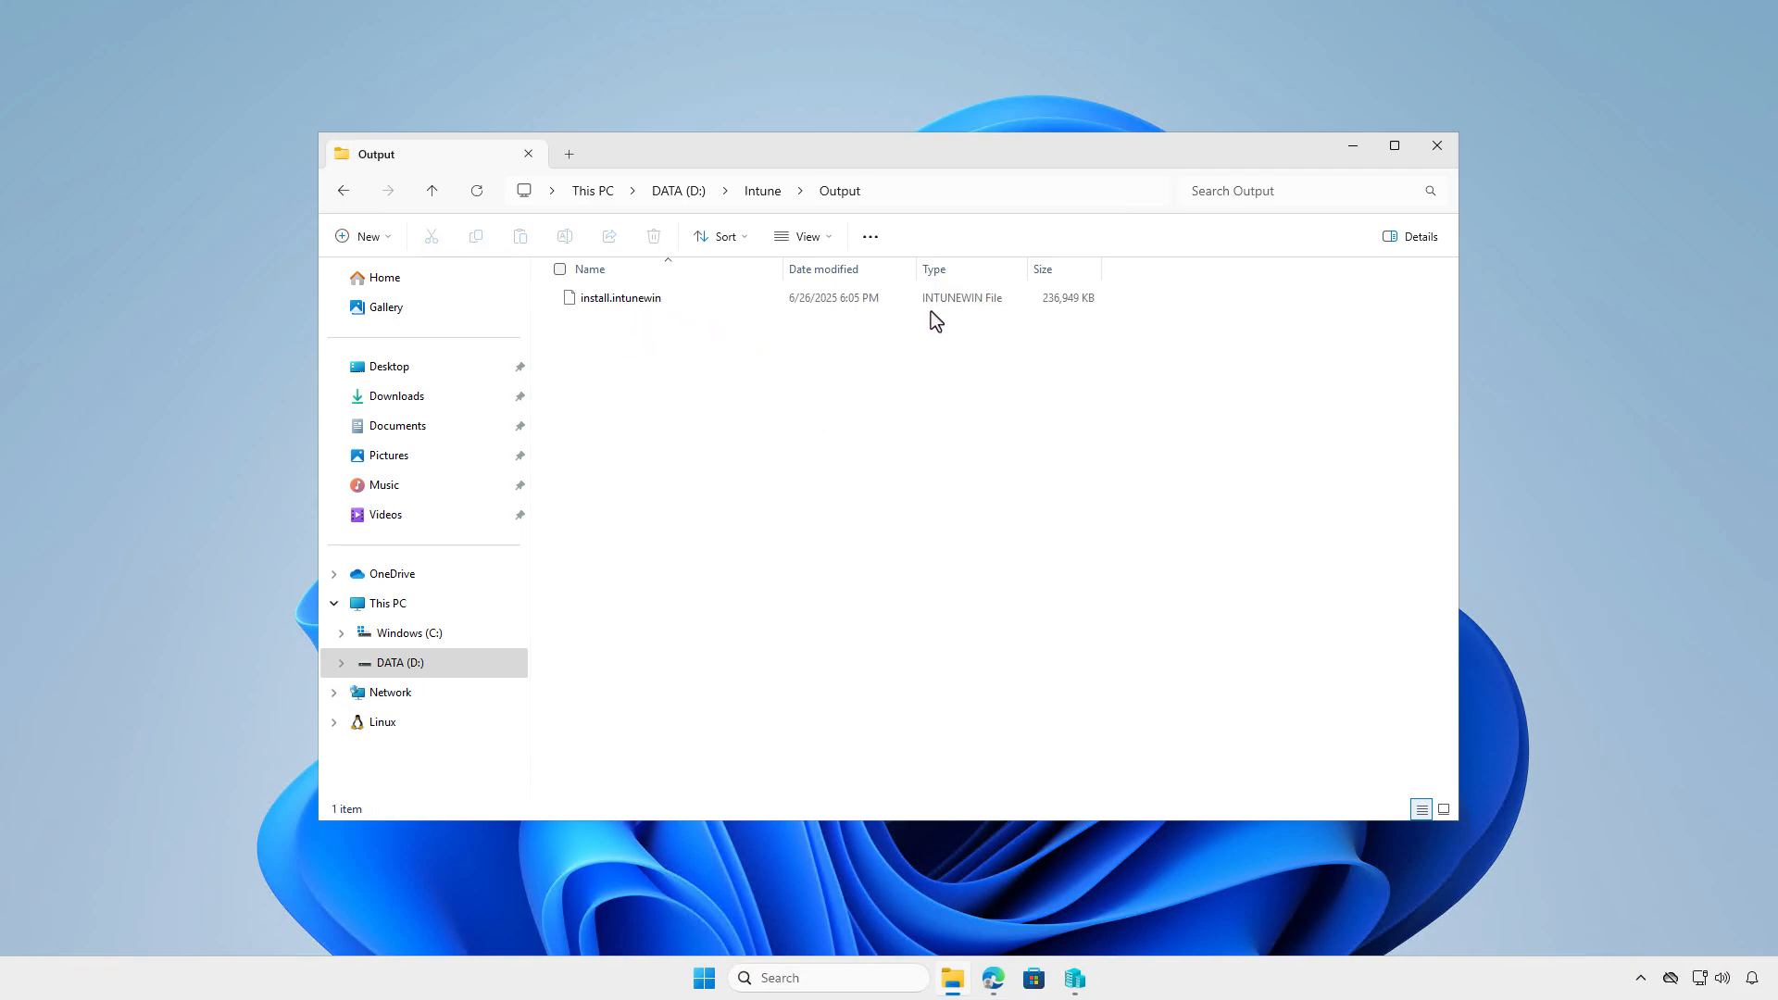
click(1353, 147)
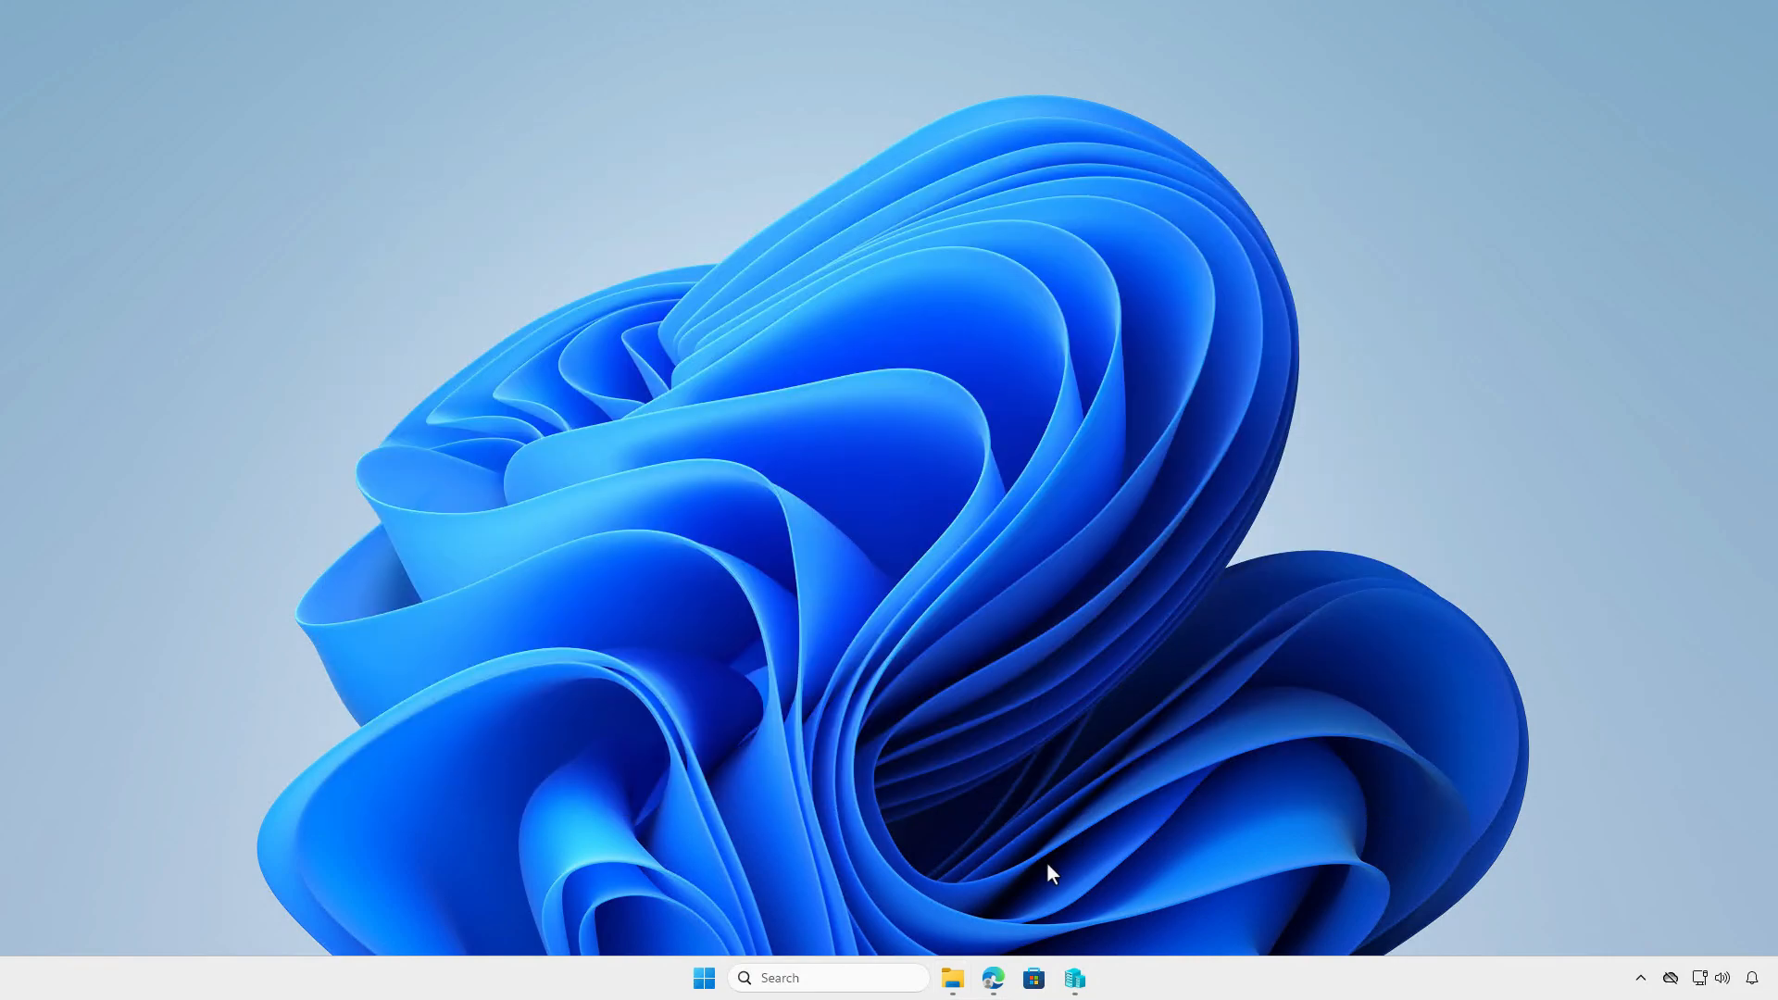
- Switch to Microsoft Edge and open the Windows apps list in the Intune admin center
click(994, 980)
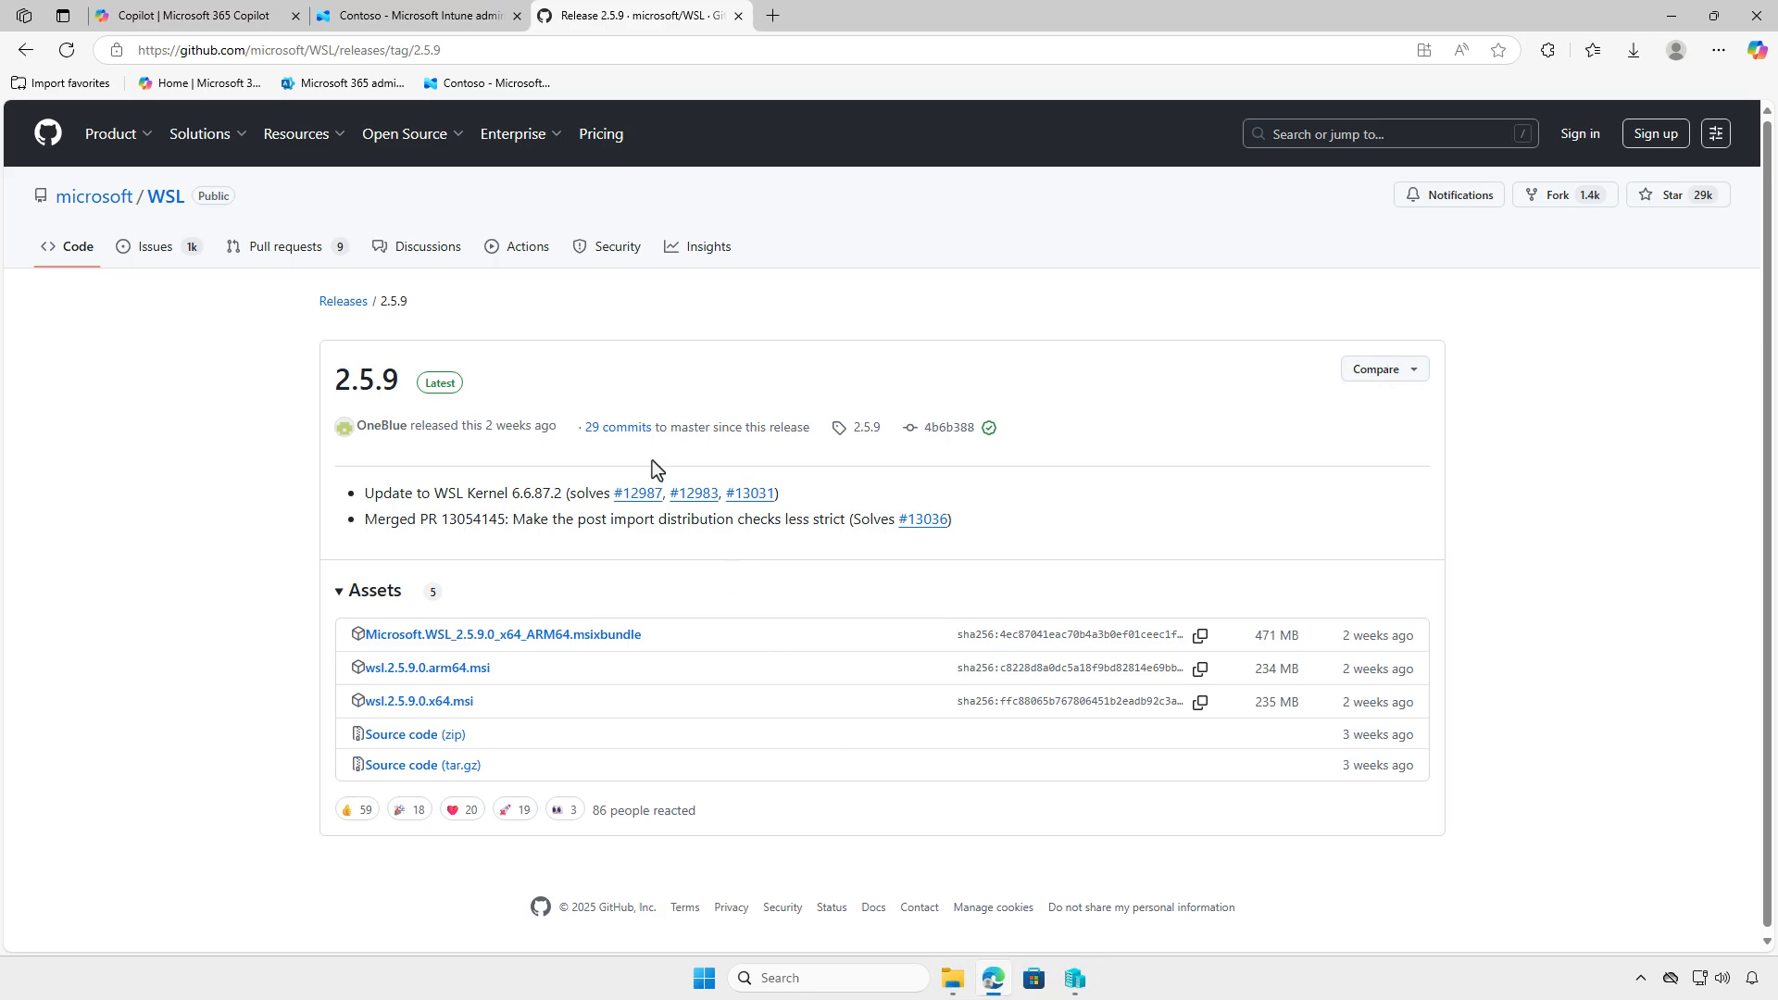
mouse_move(461, 102)
click(446, 20)
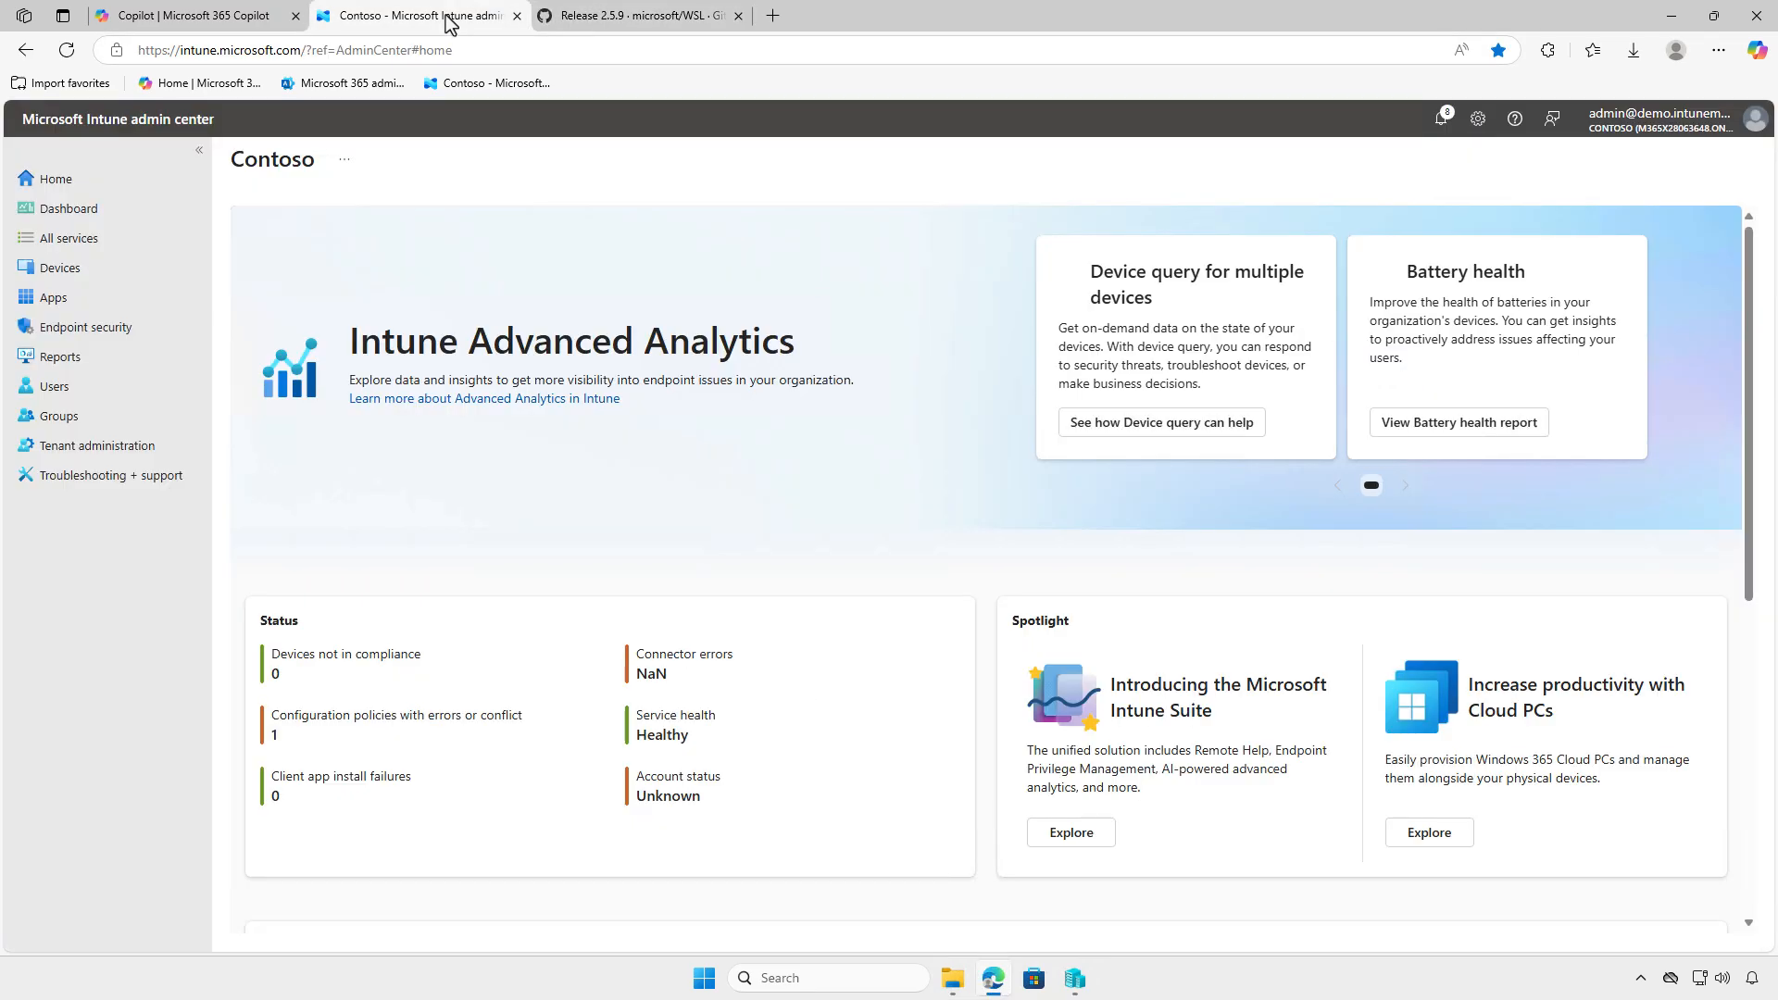
click(118, 304)
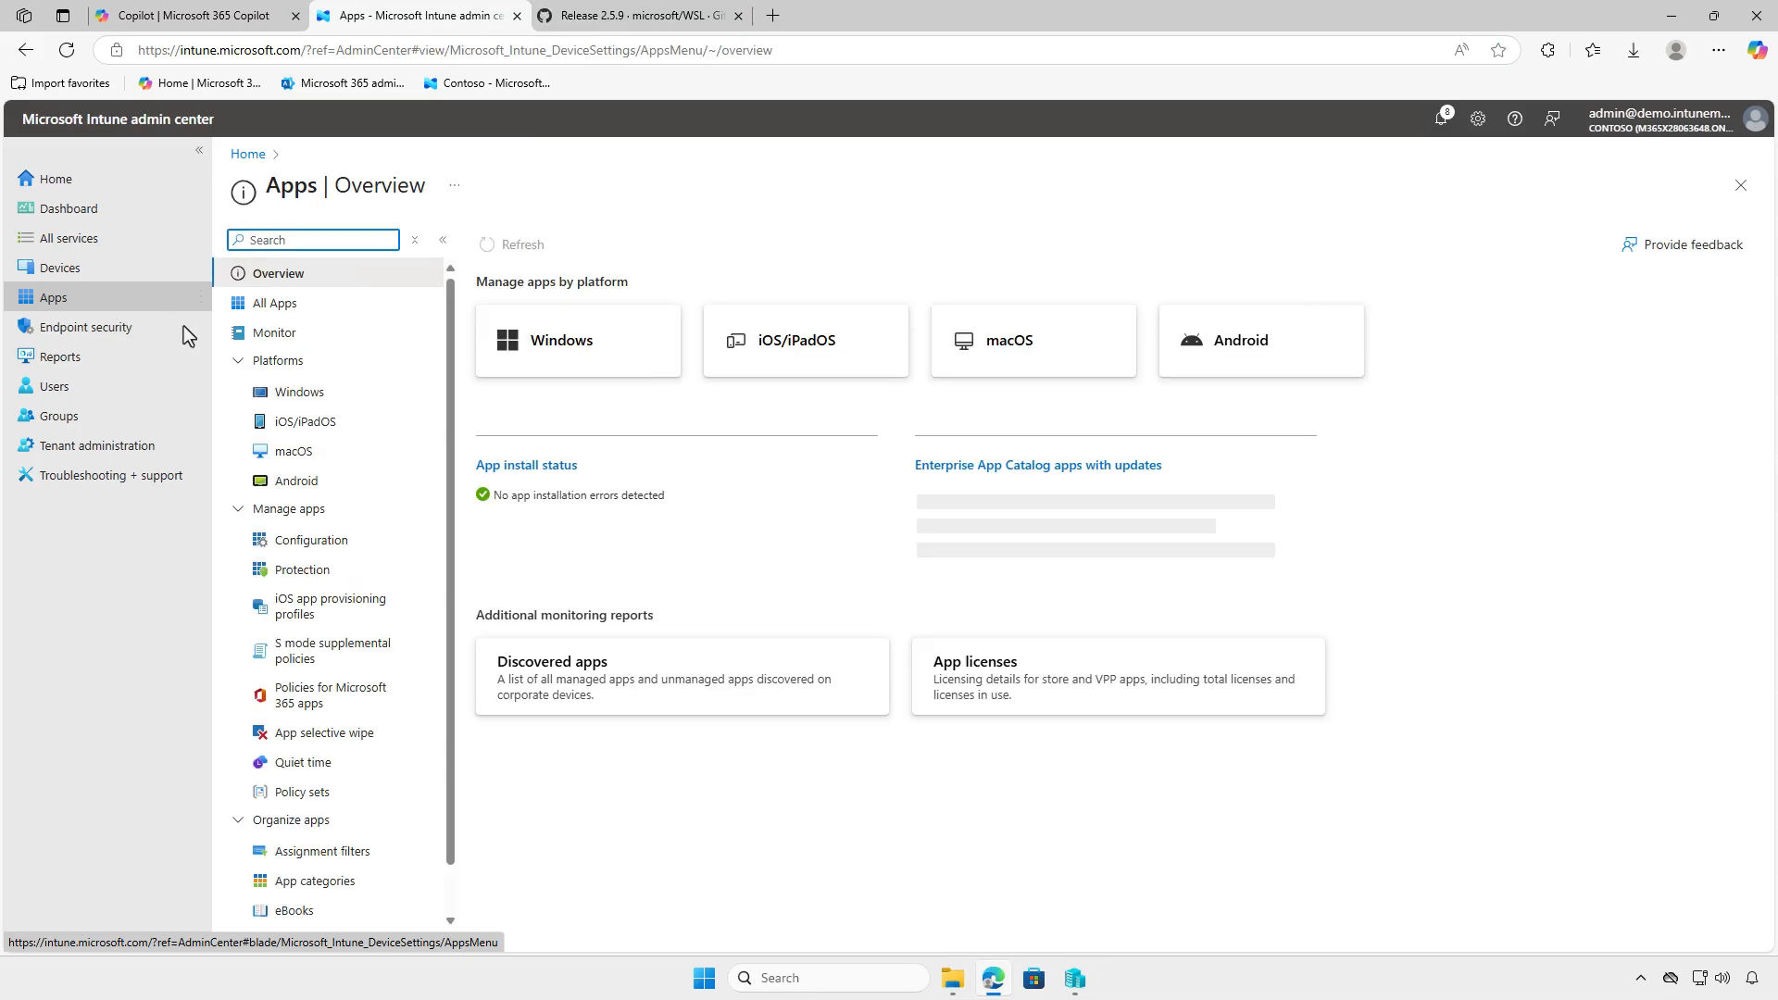
click(379, 391)
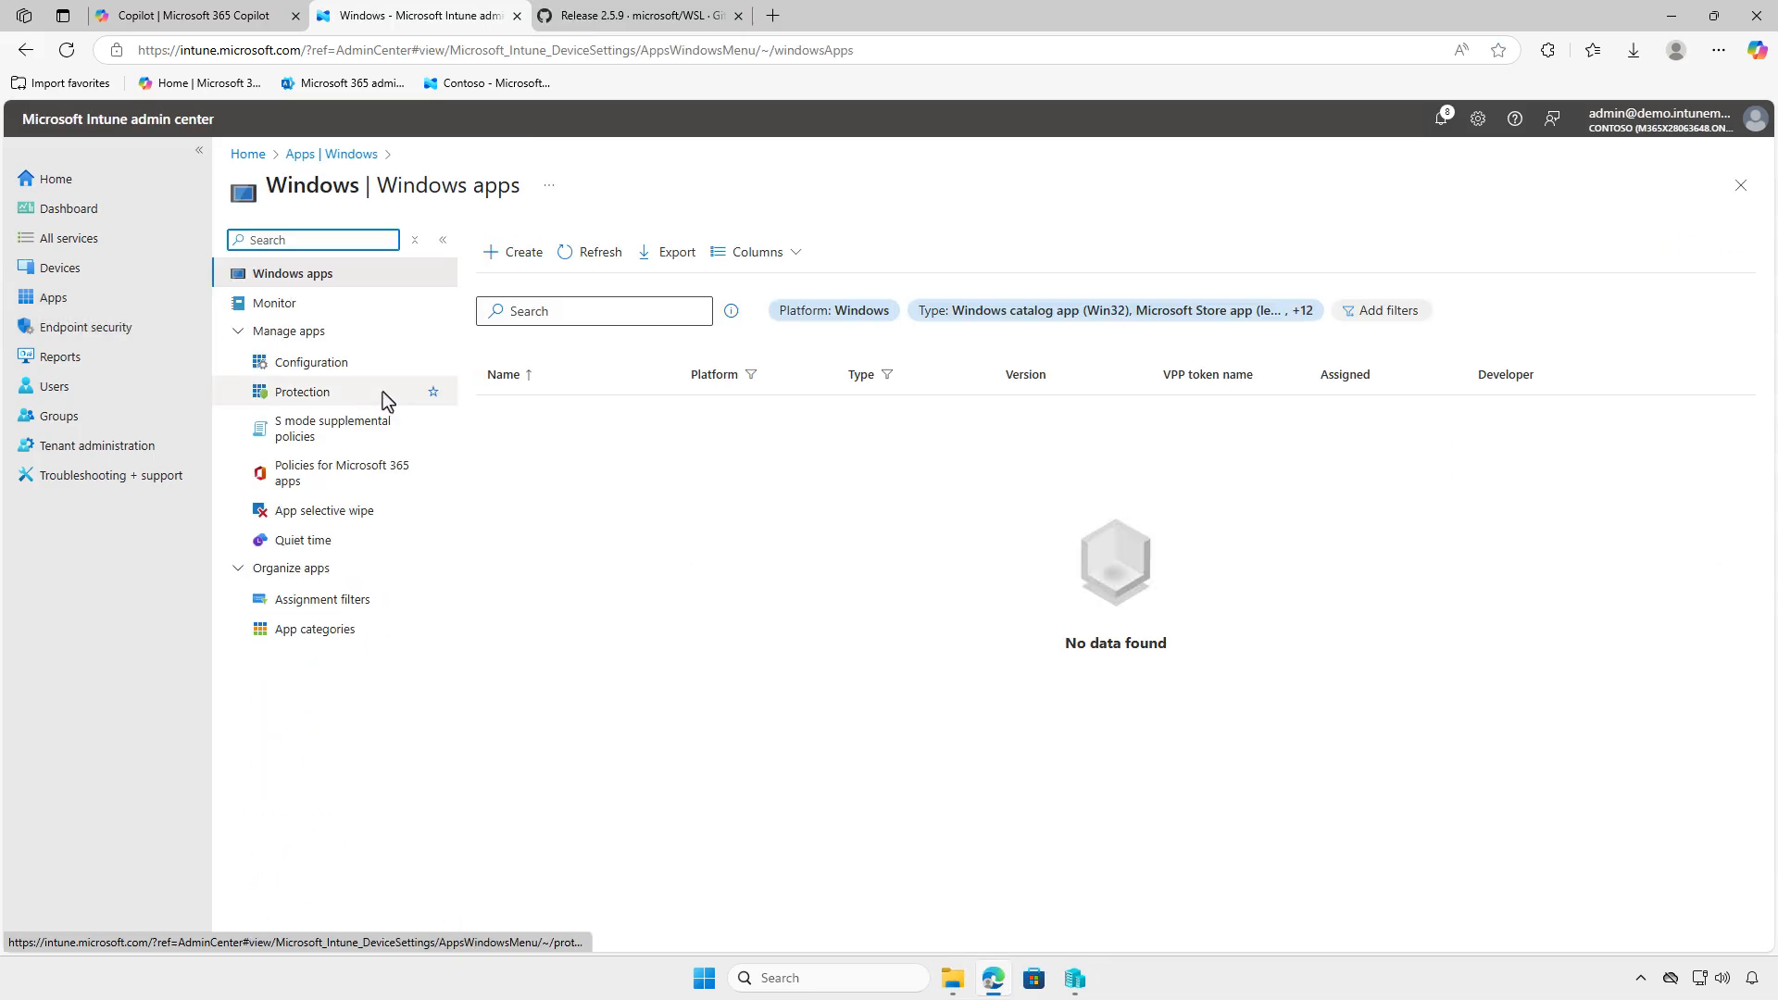
- Start creating a new app with the app type Windows app (Win32)
click(511, 258)
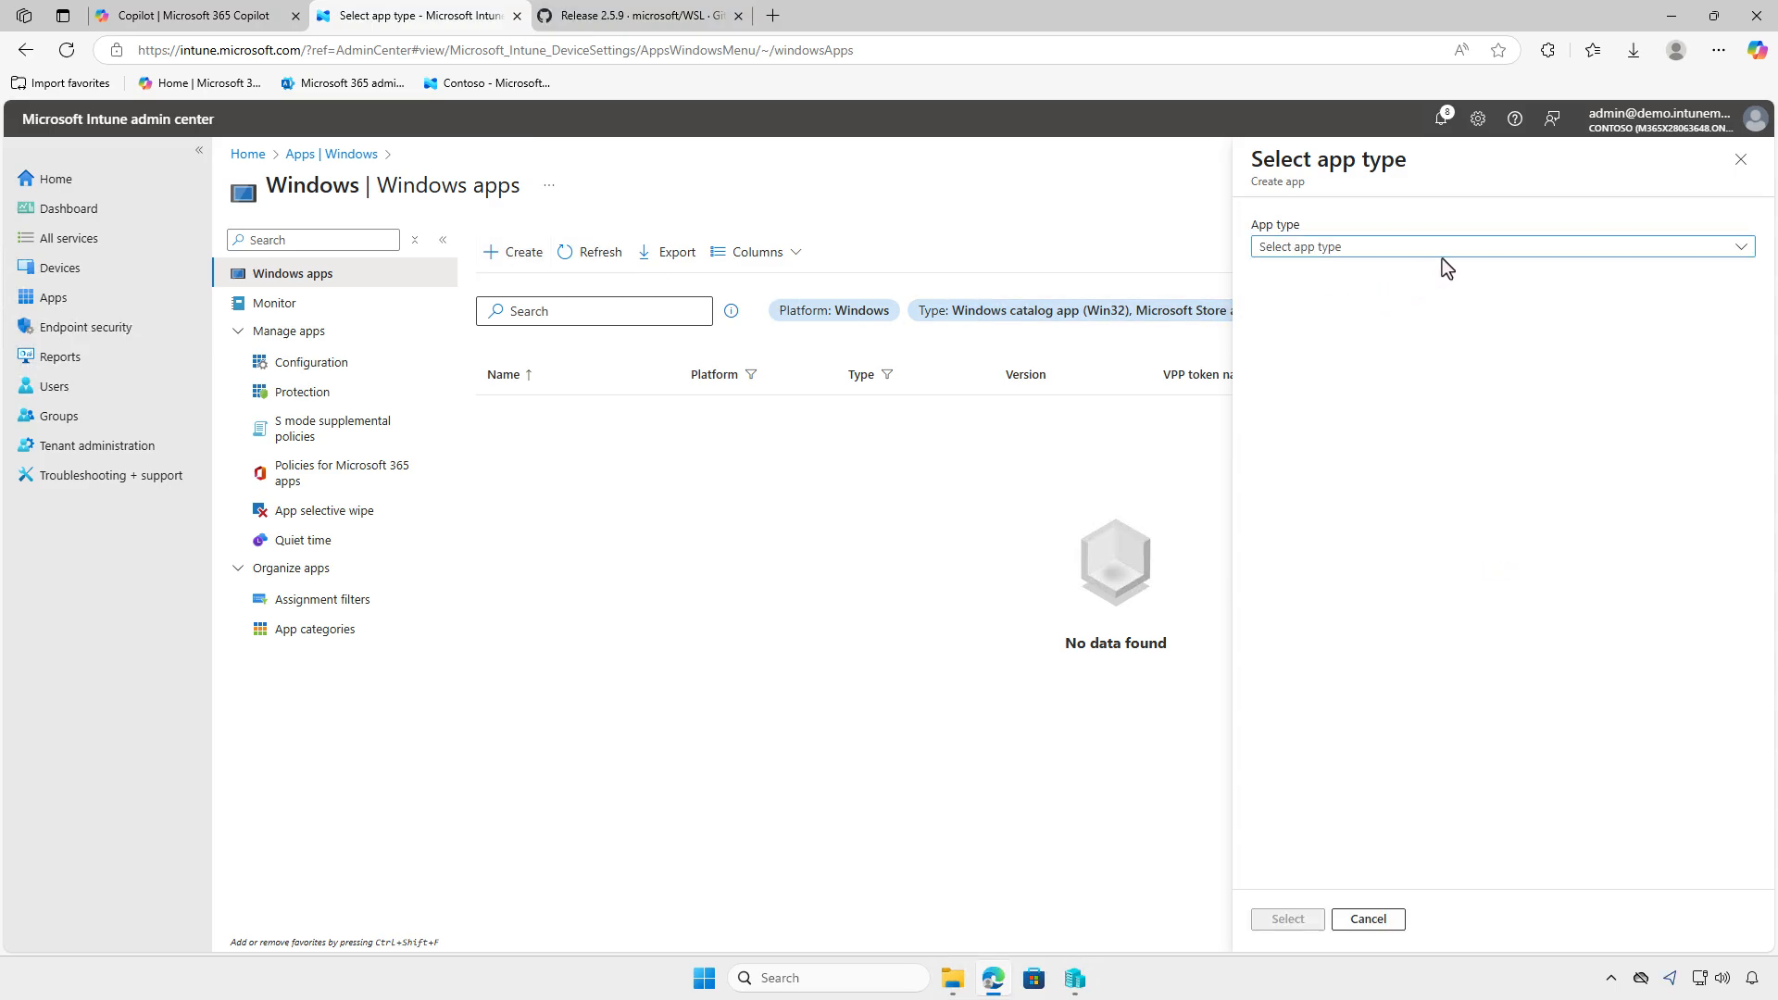
click(1453, 246)
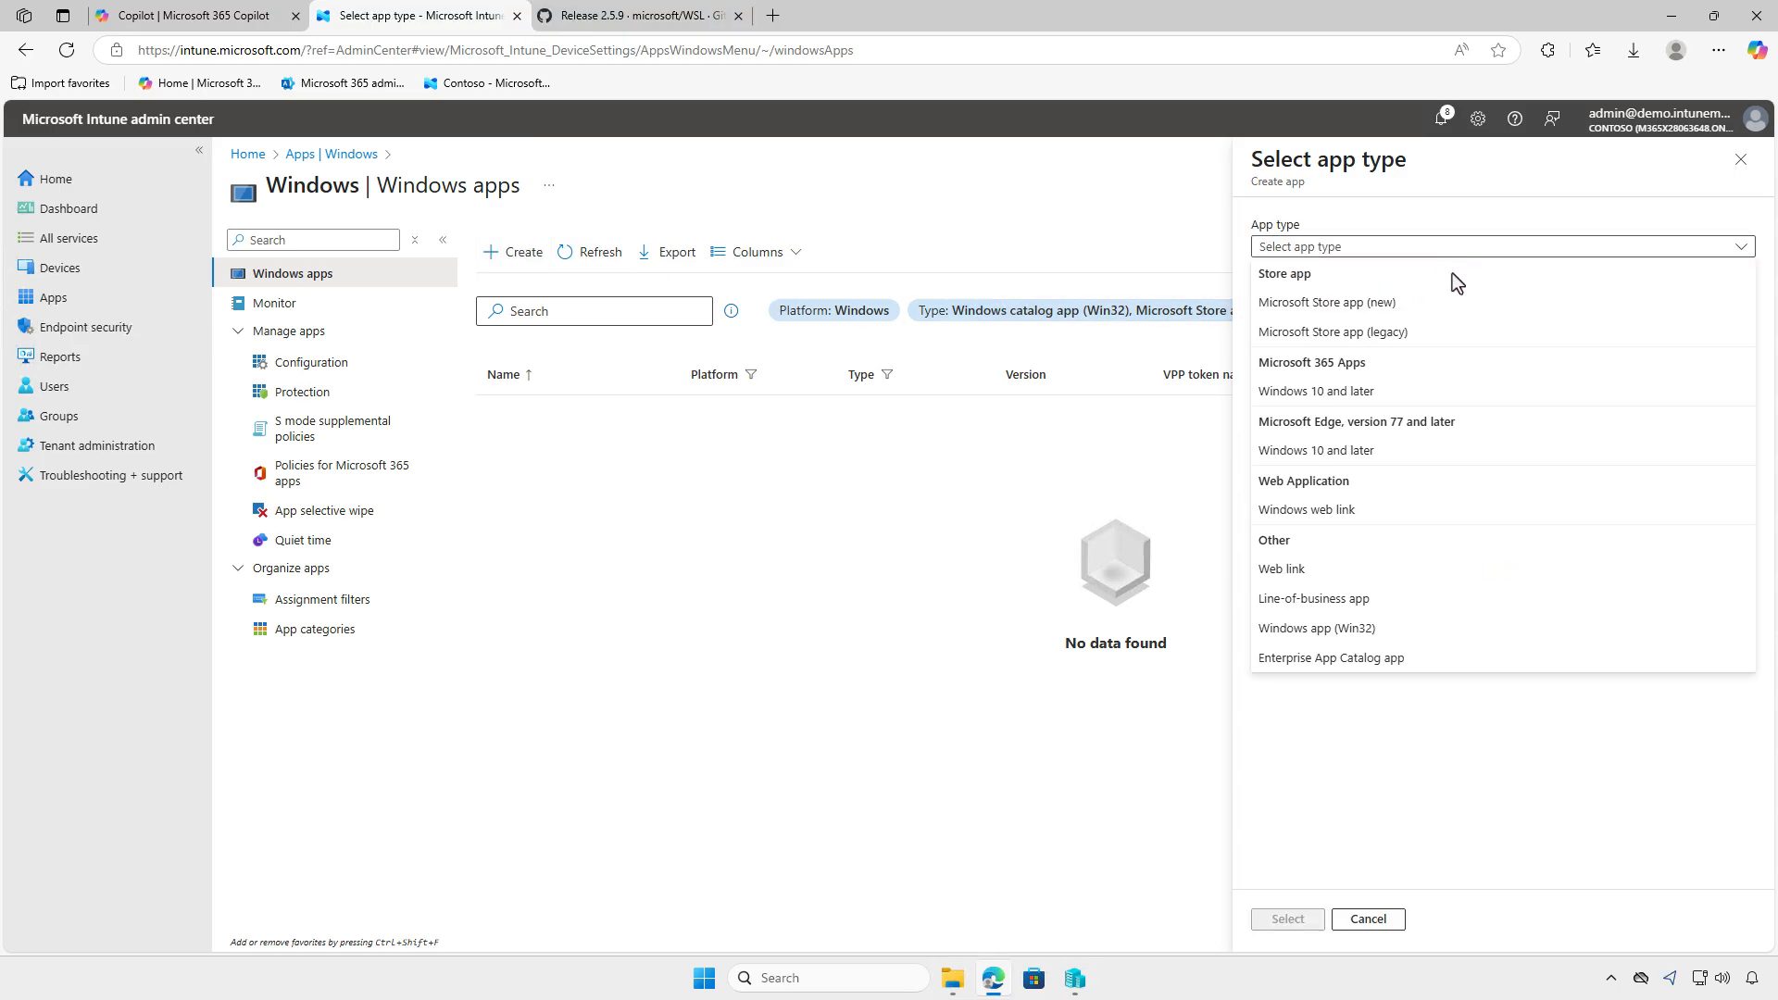
click(1412, 633)
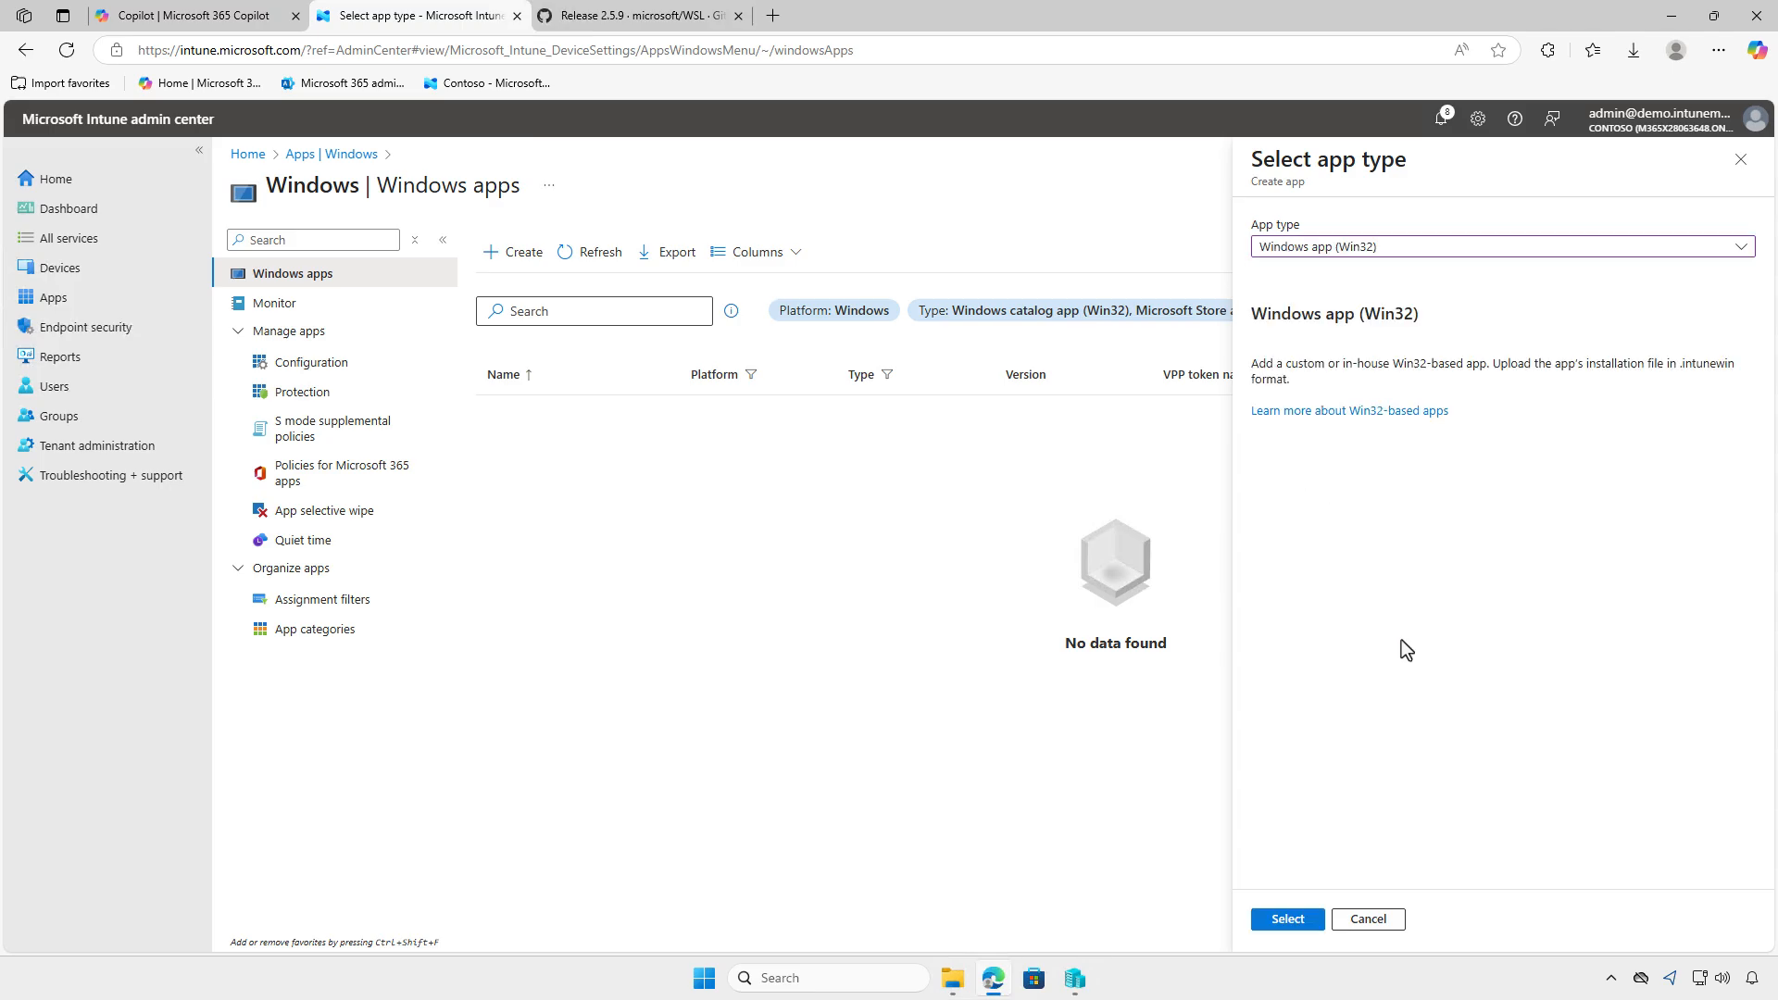
click(1287, 919)
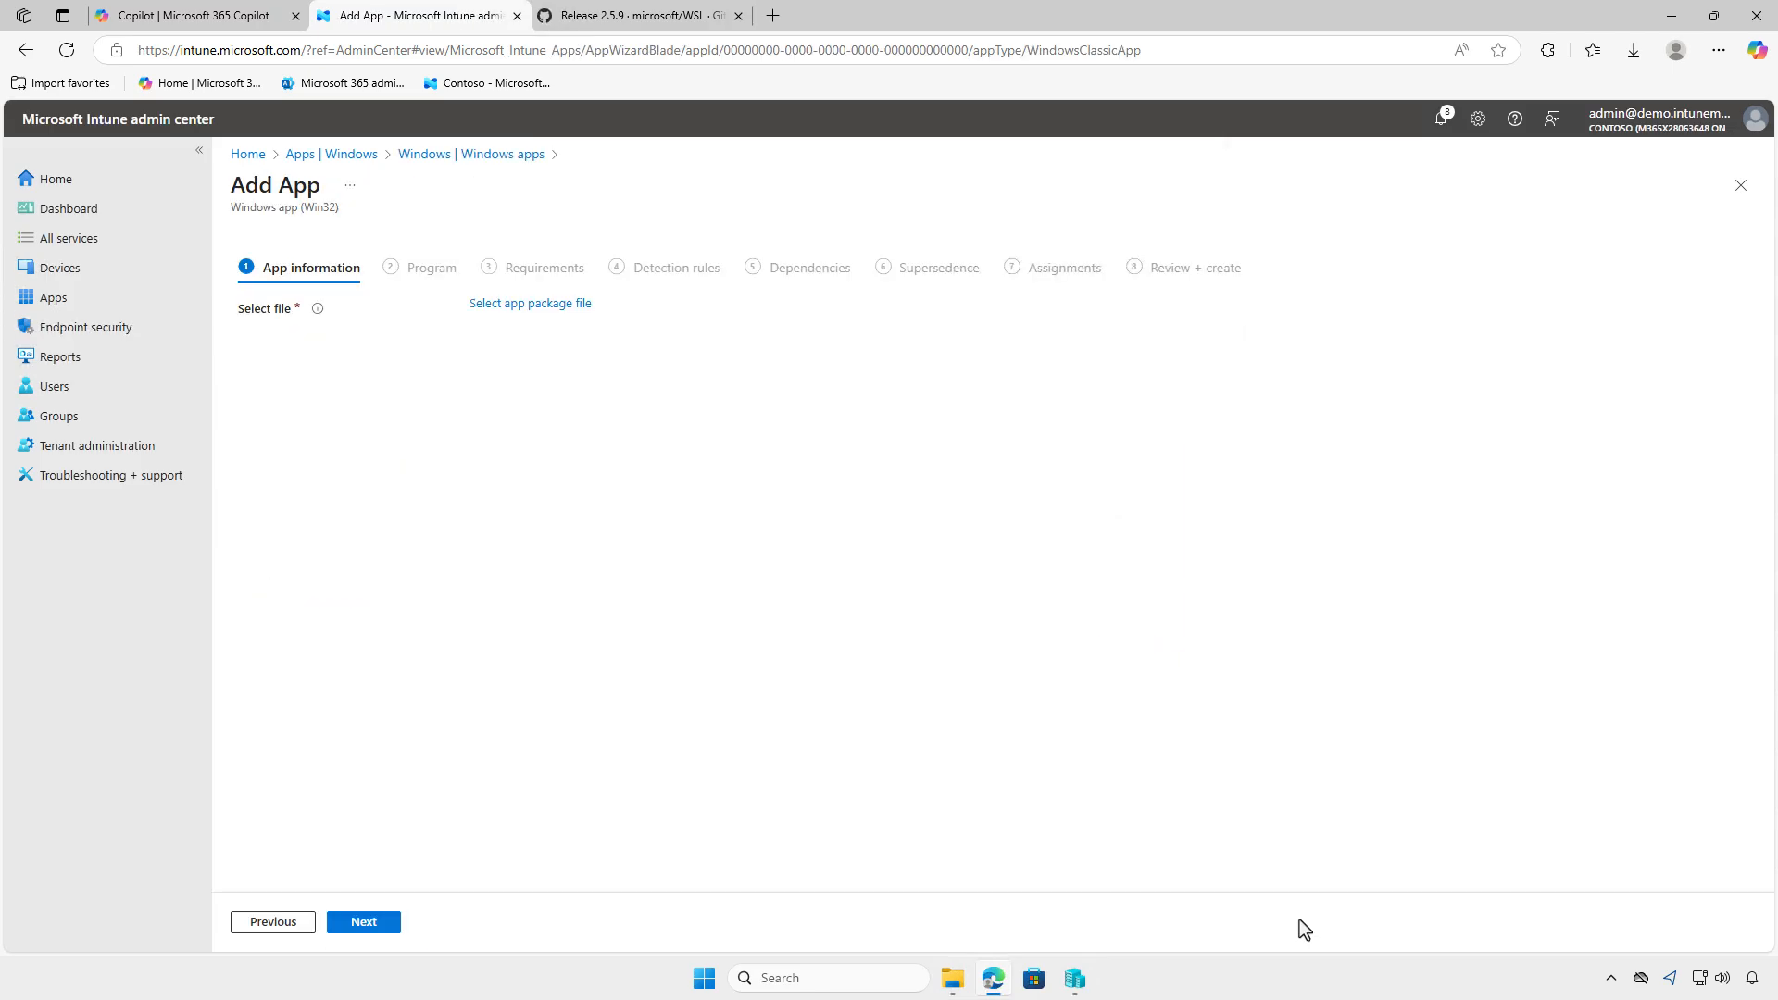
- Choose install.intunewin from D:\Intune\Output as the app package file and confirm it
click(572, 305)
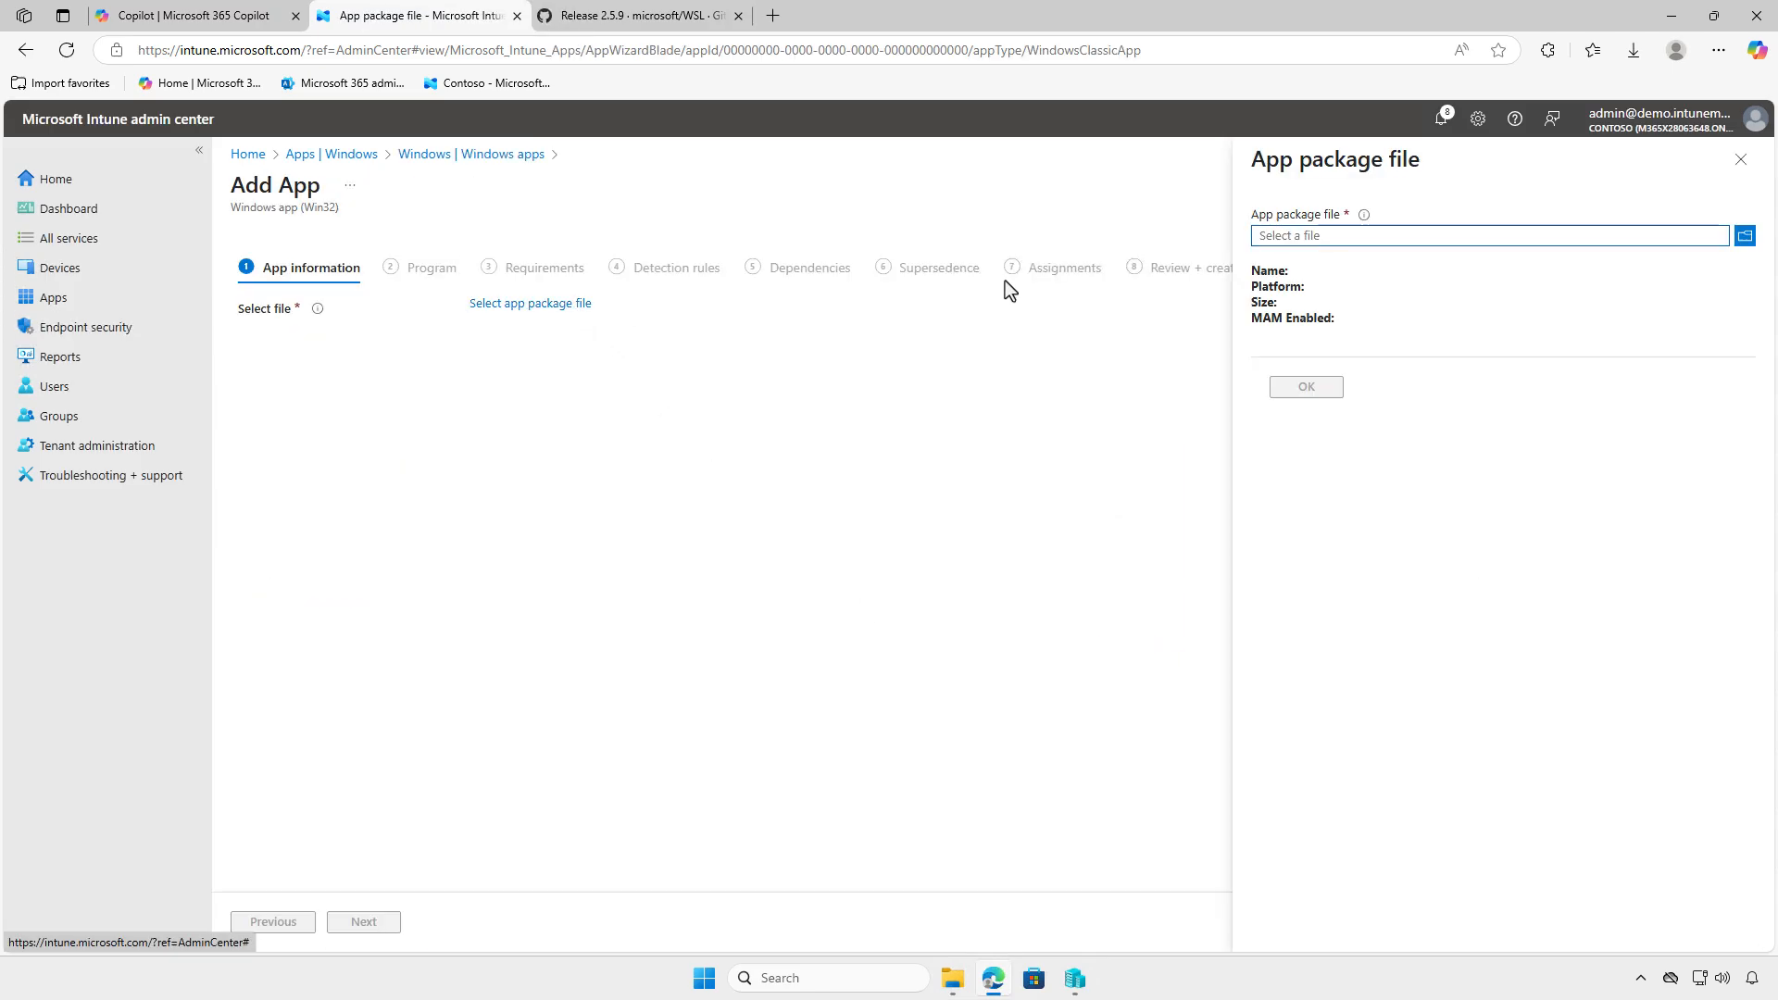
click(1364, 233)
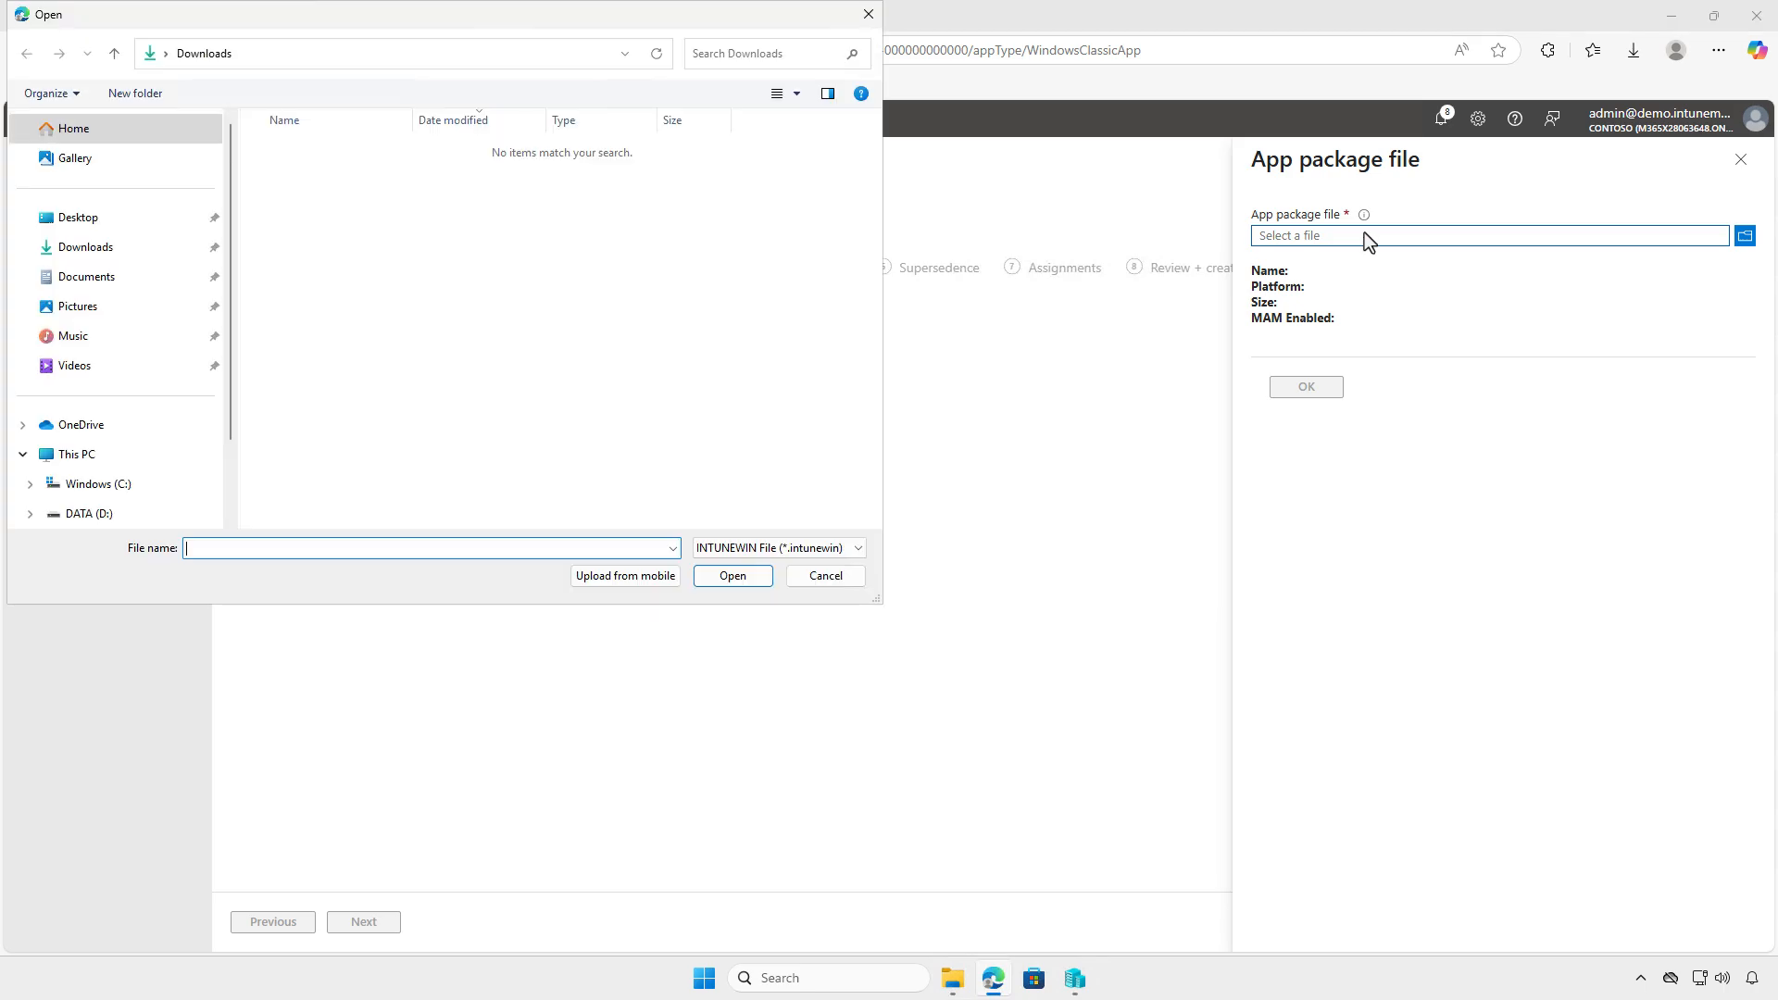
click(124, 454)
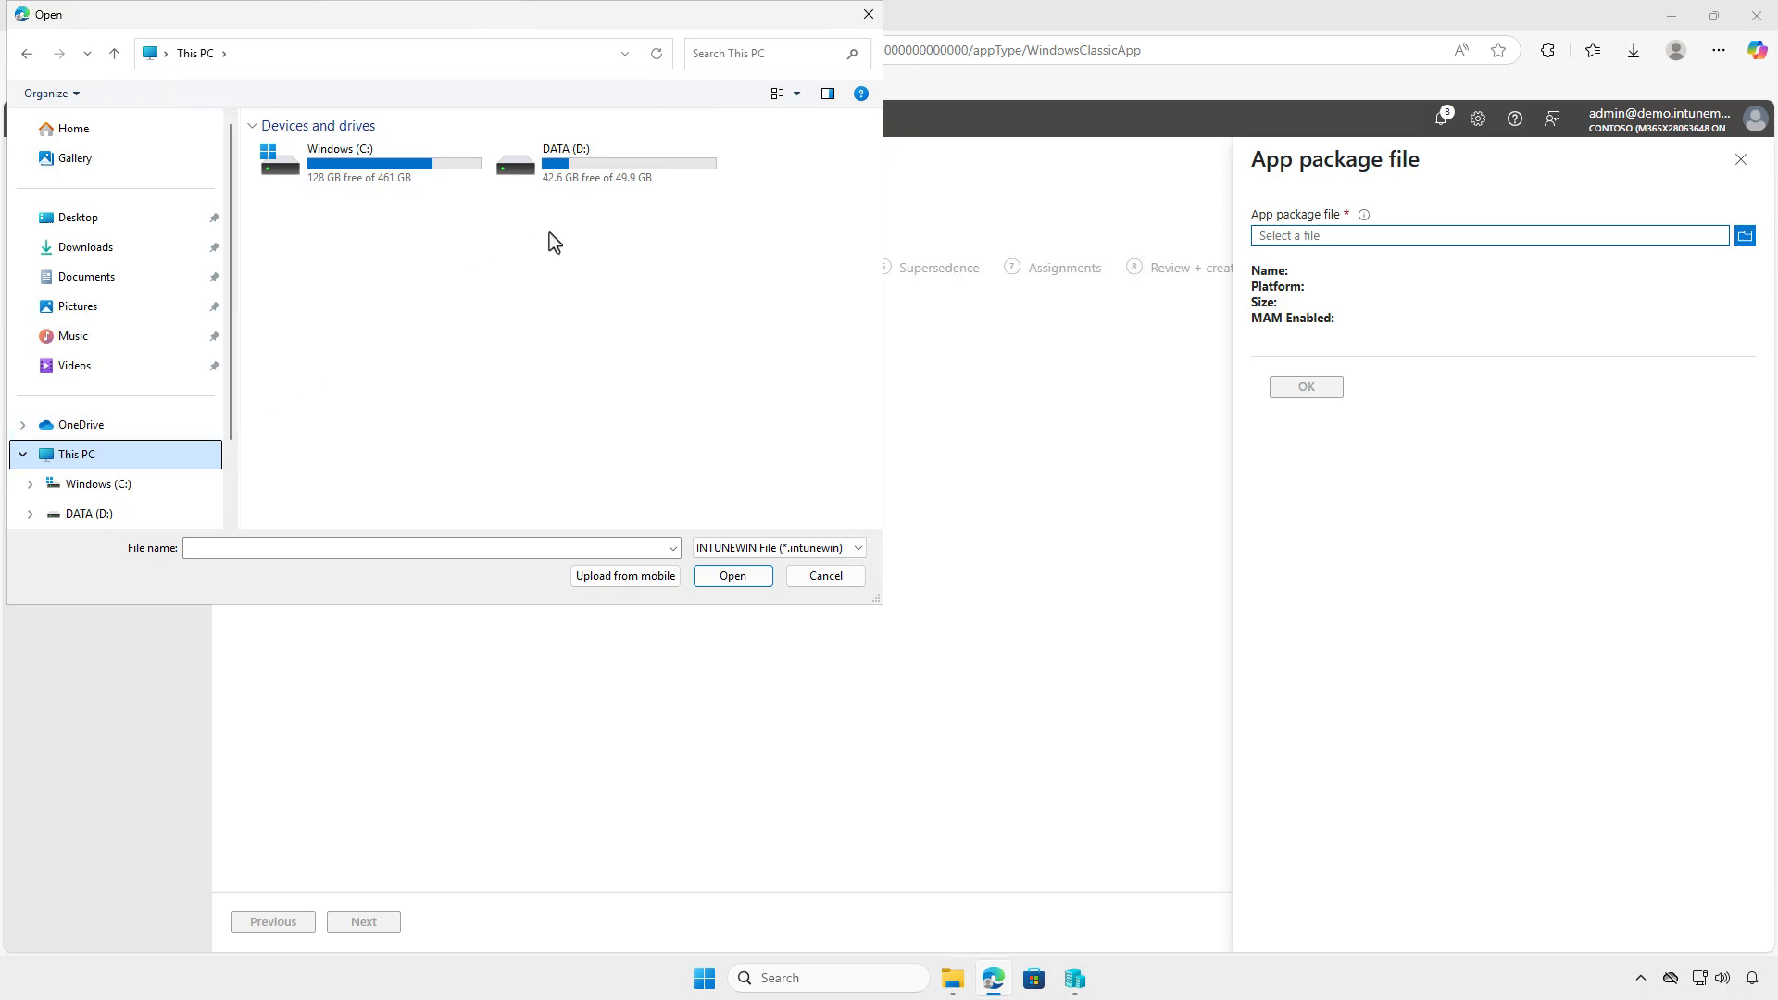
click(646, 170)
double_click(646, 171)
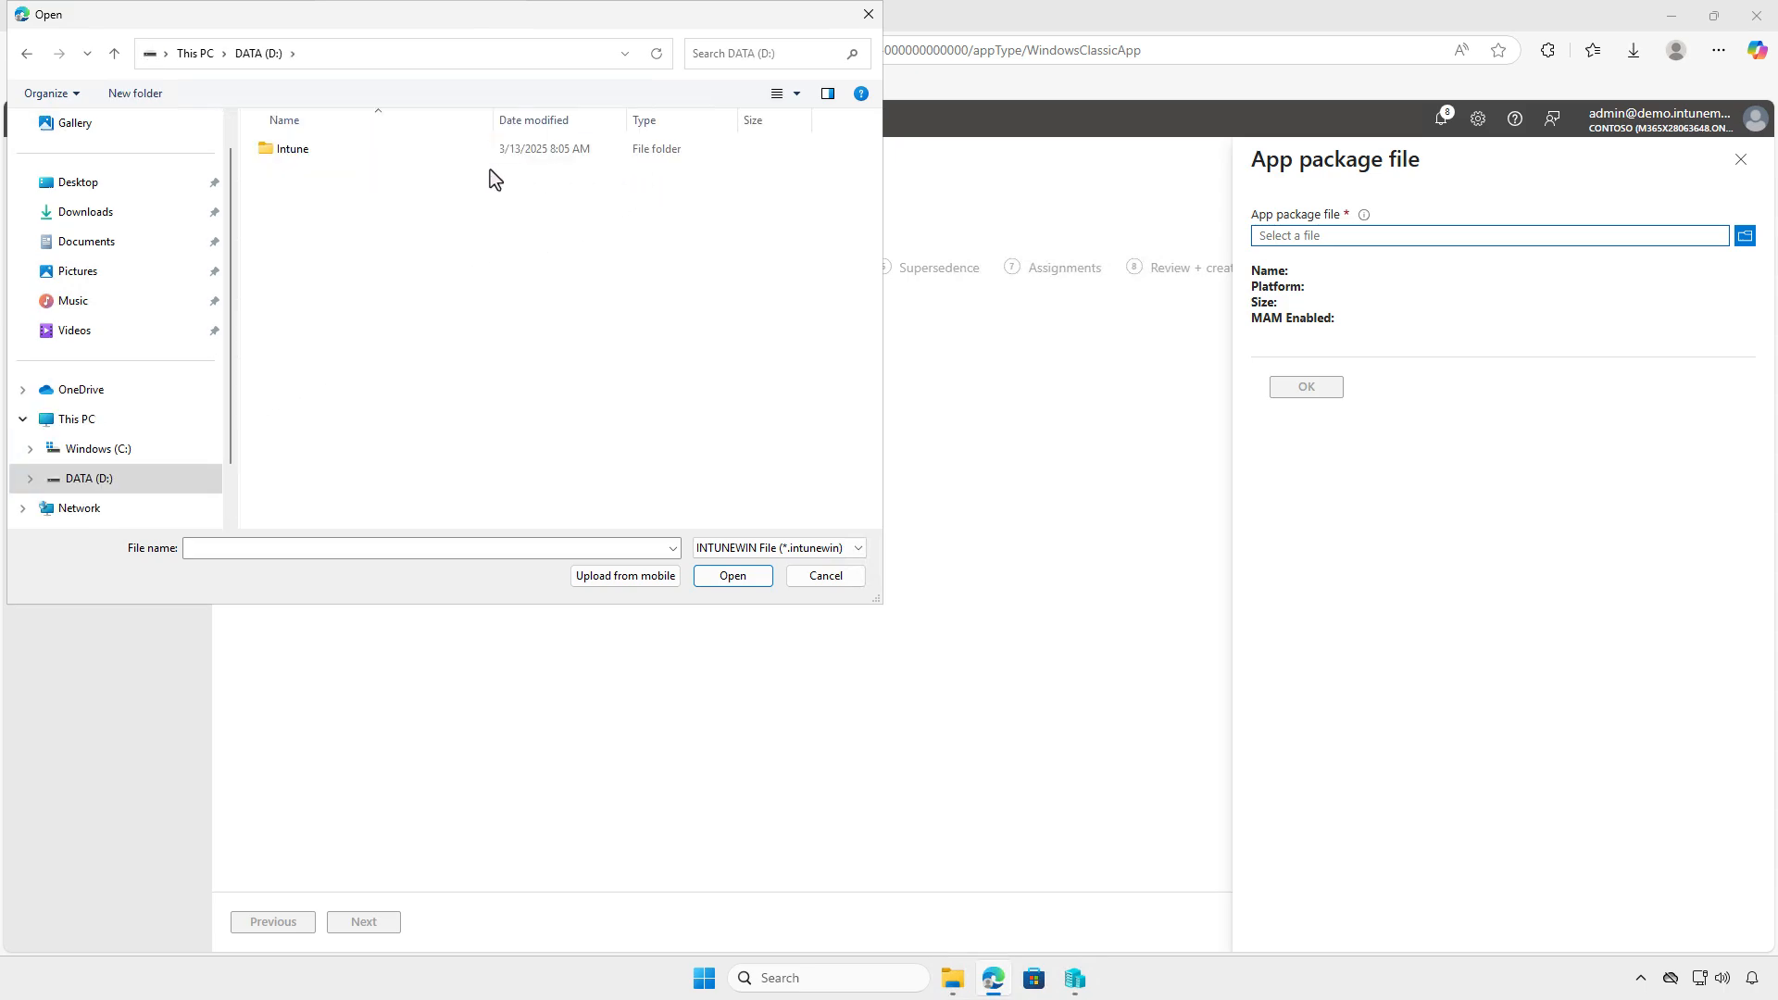
click(381, 150)
double_click(381, 150)
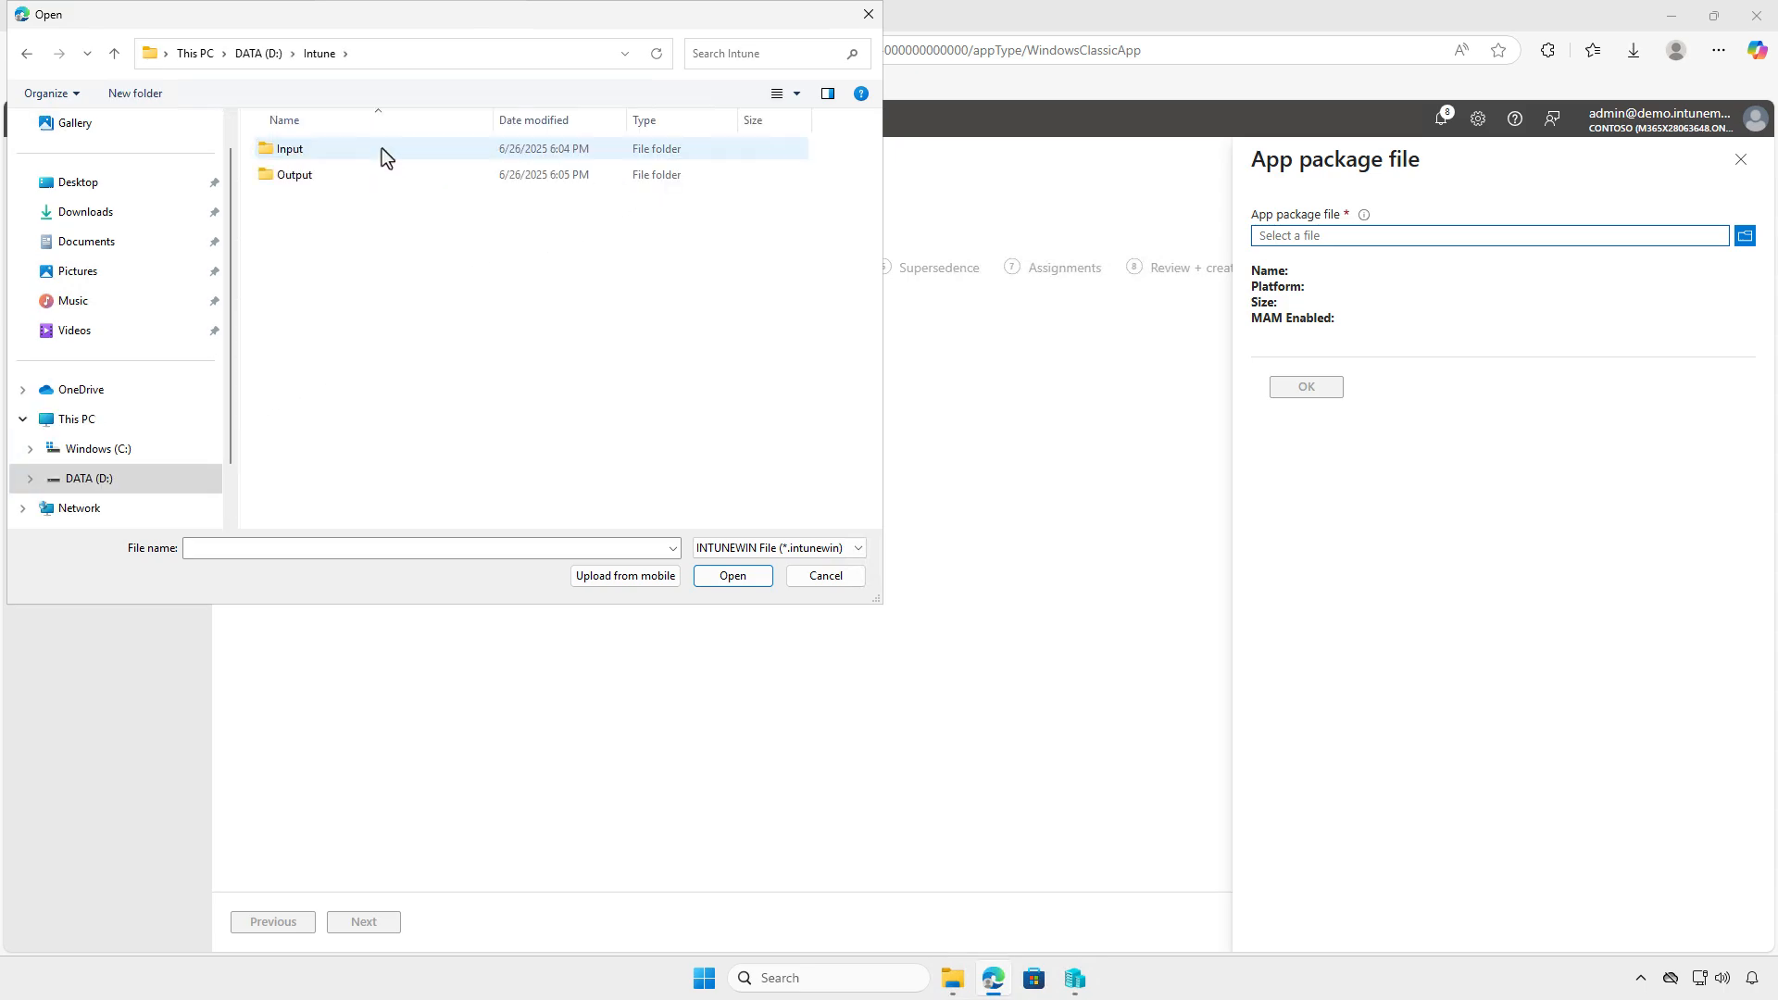
double_click(374, 175)
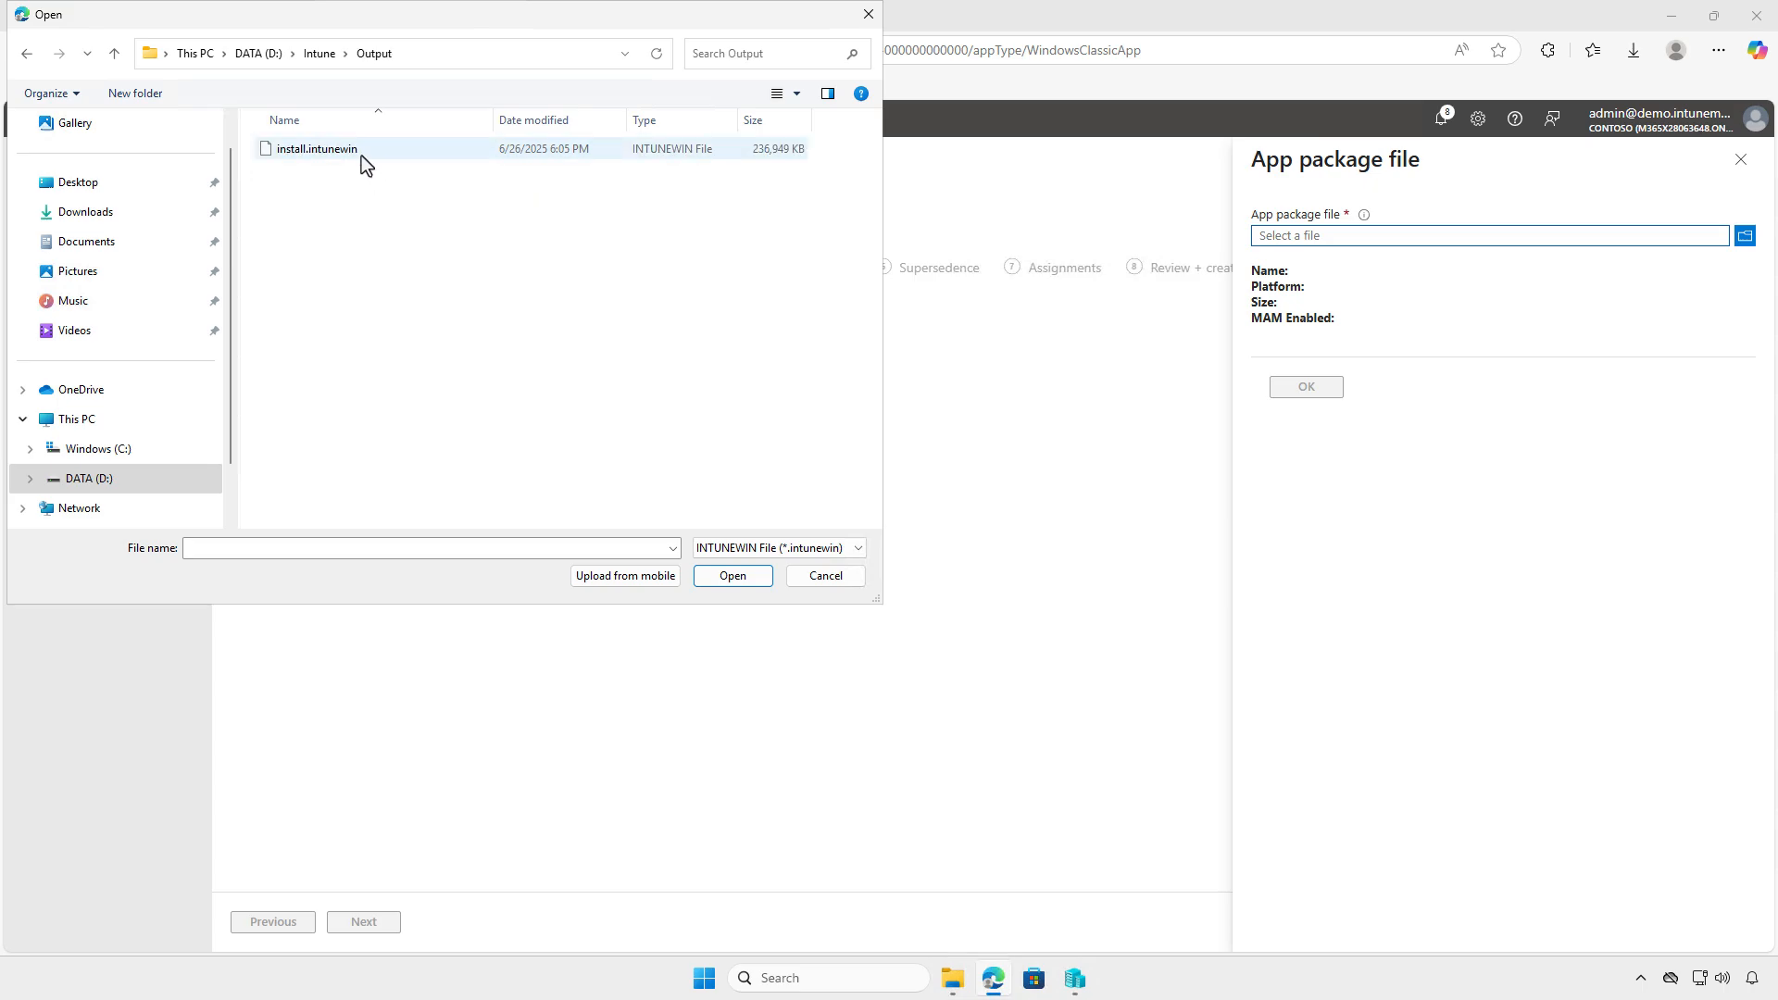
click(359, 148)
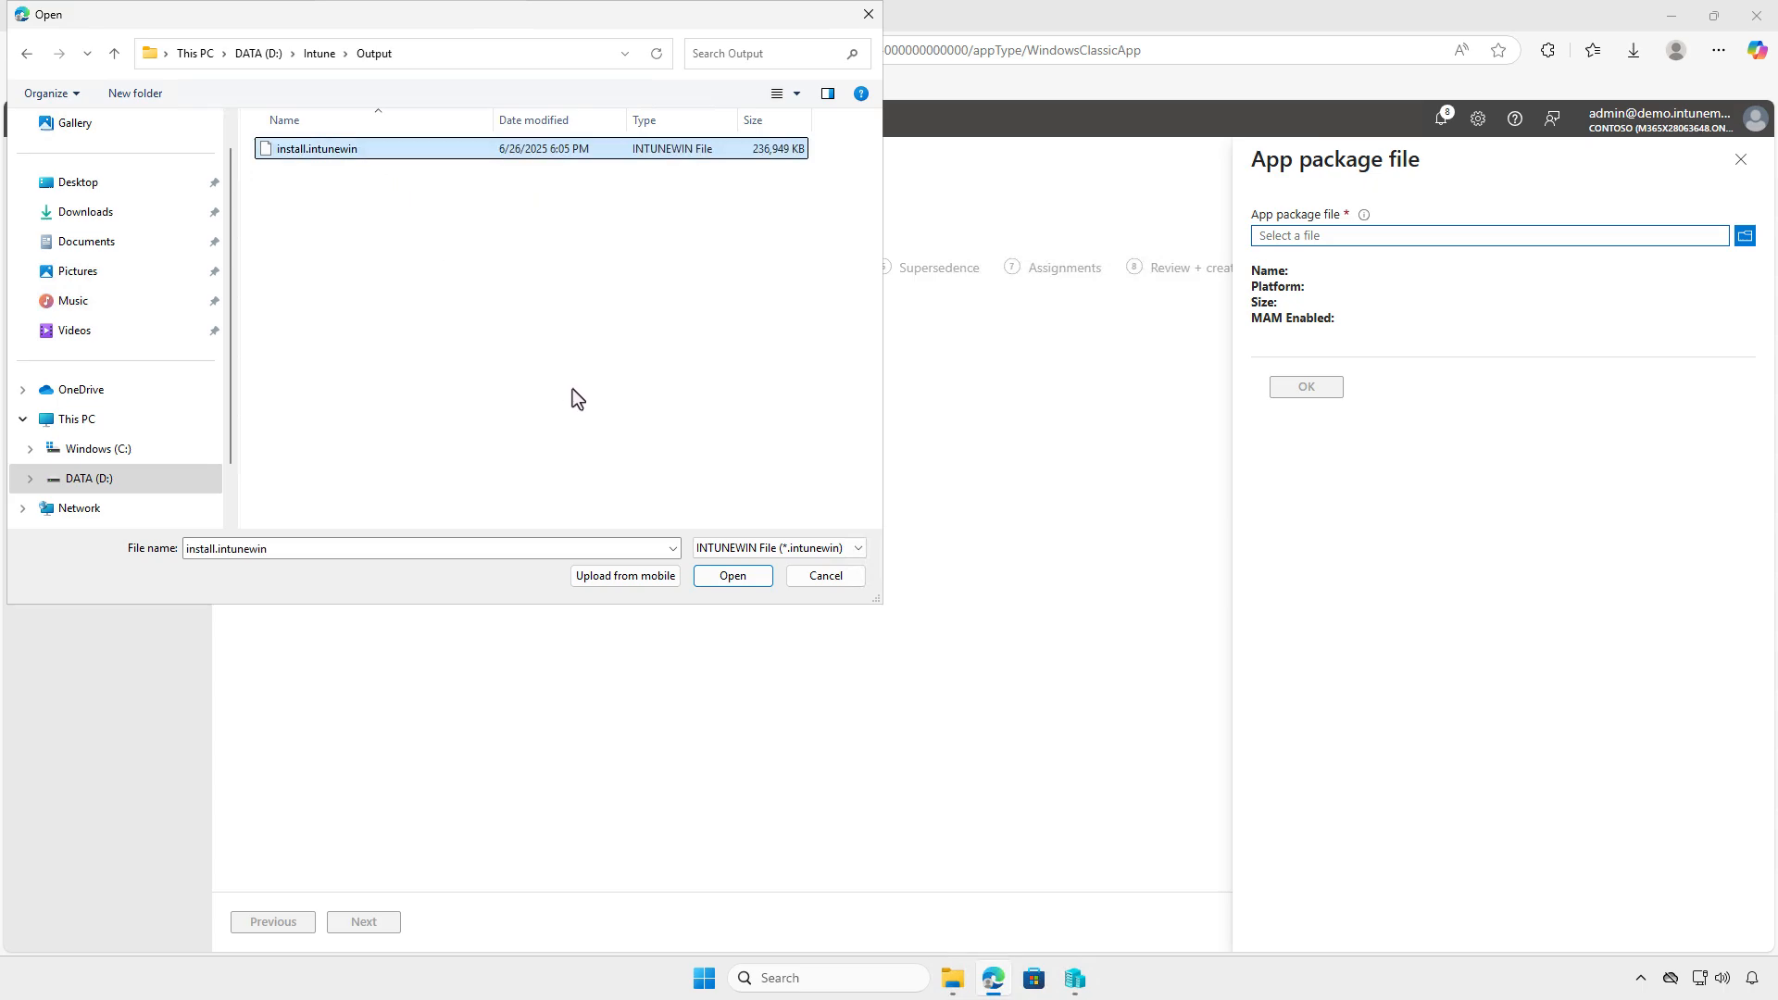
click(734, 577)
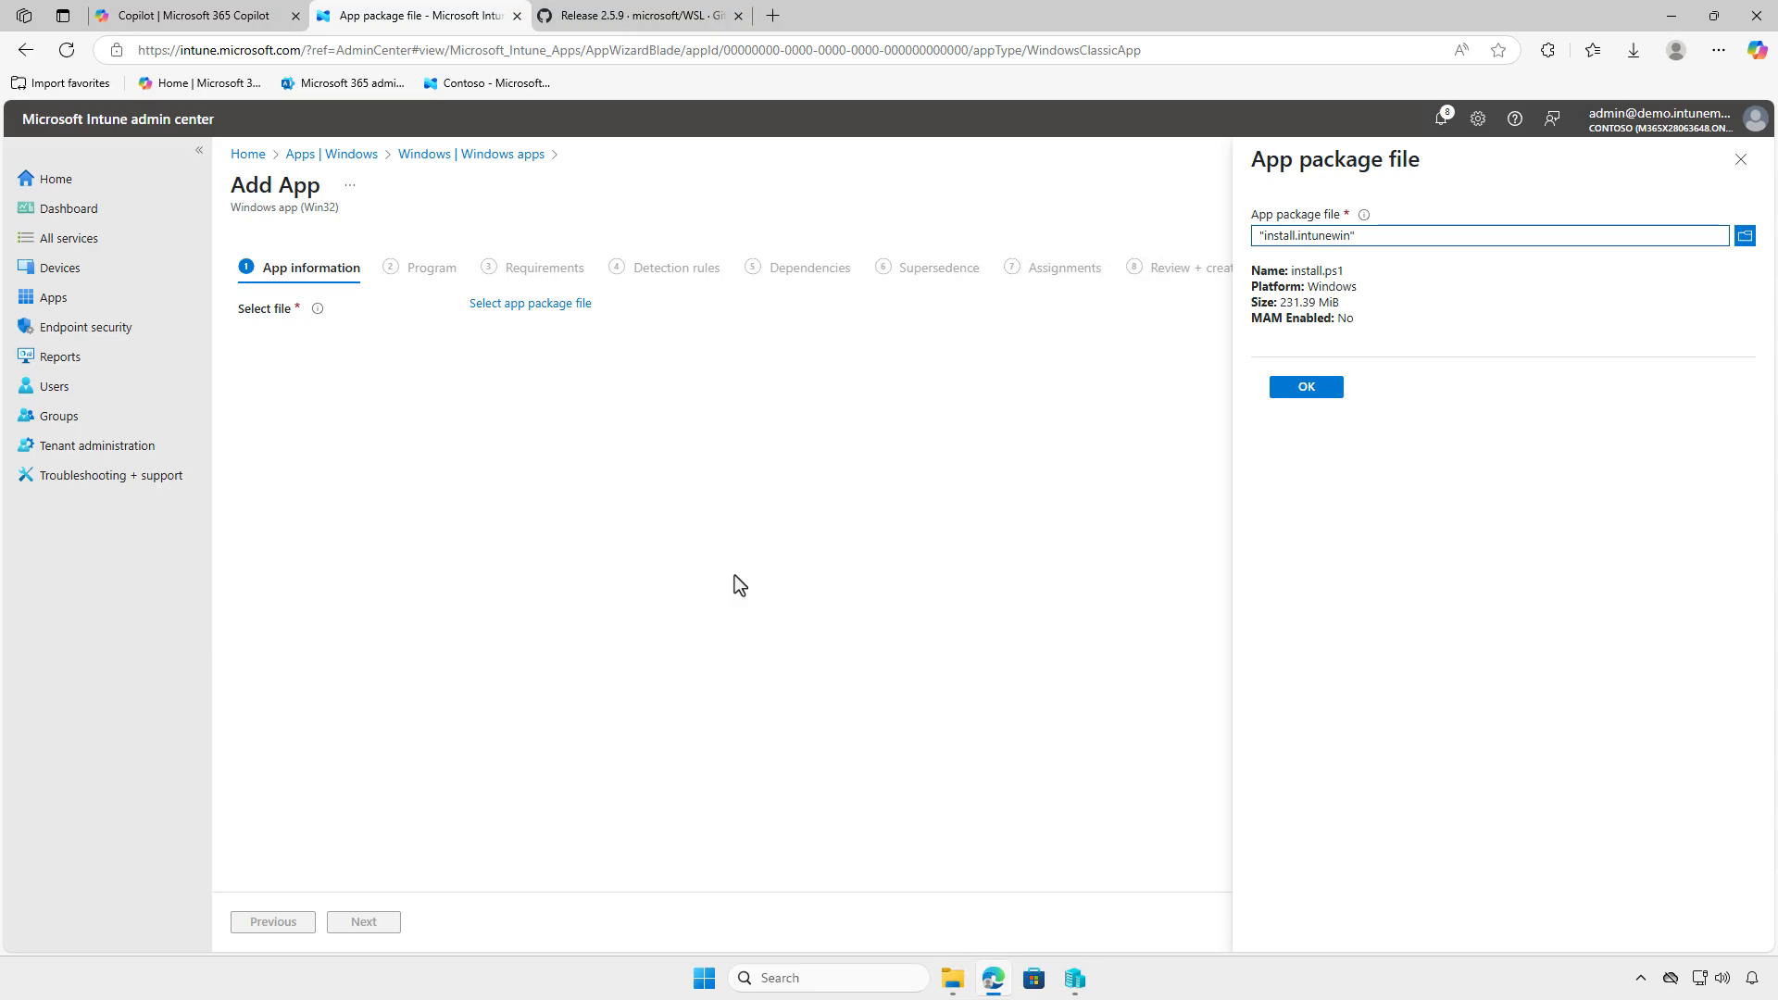
click(1306, 386)
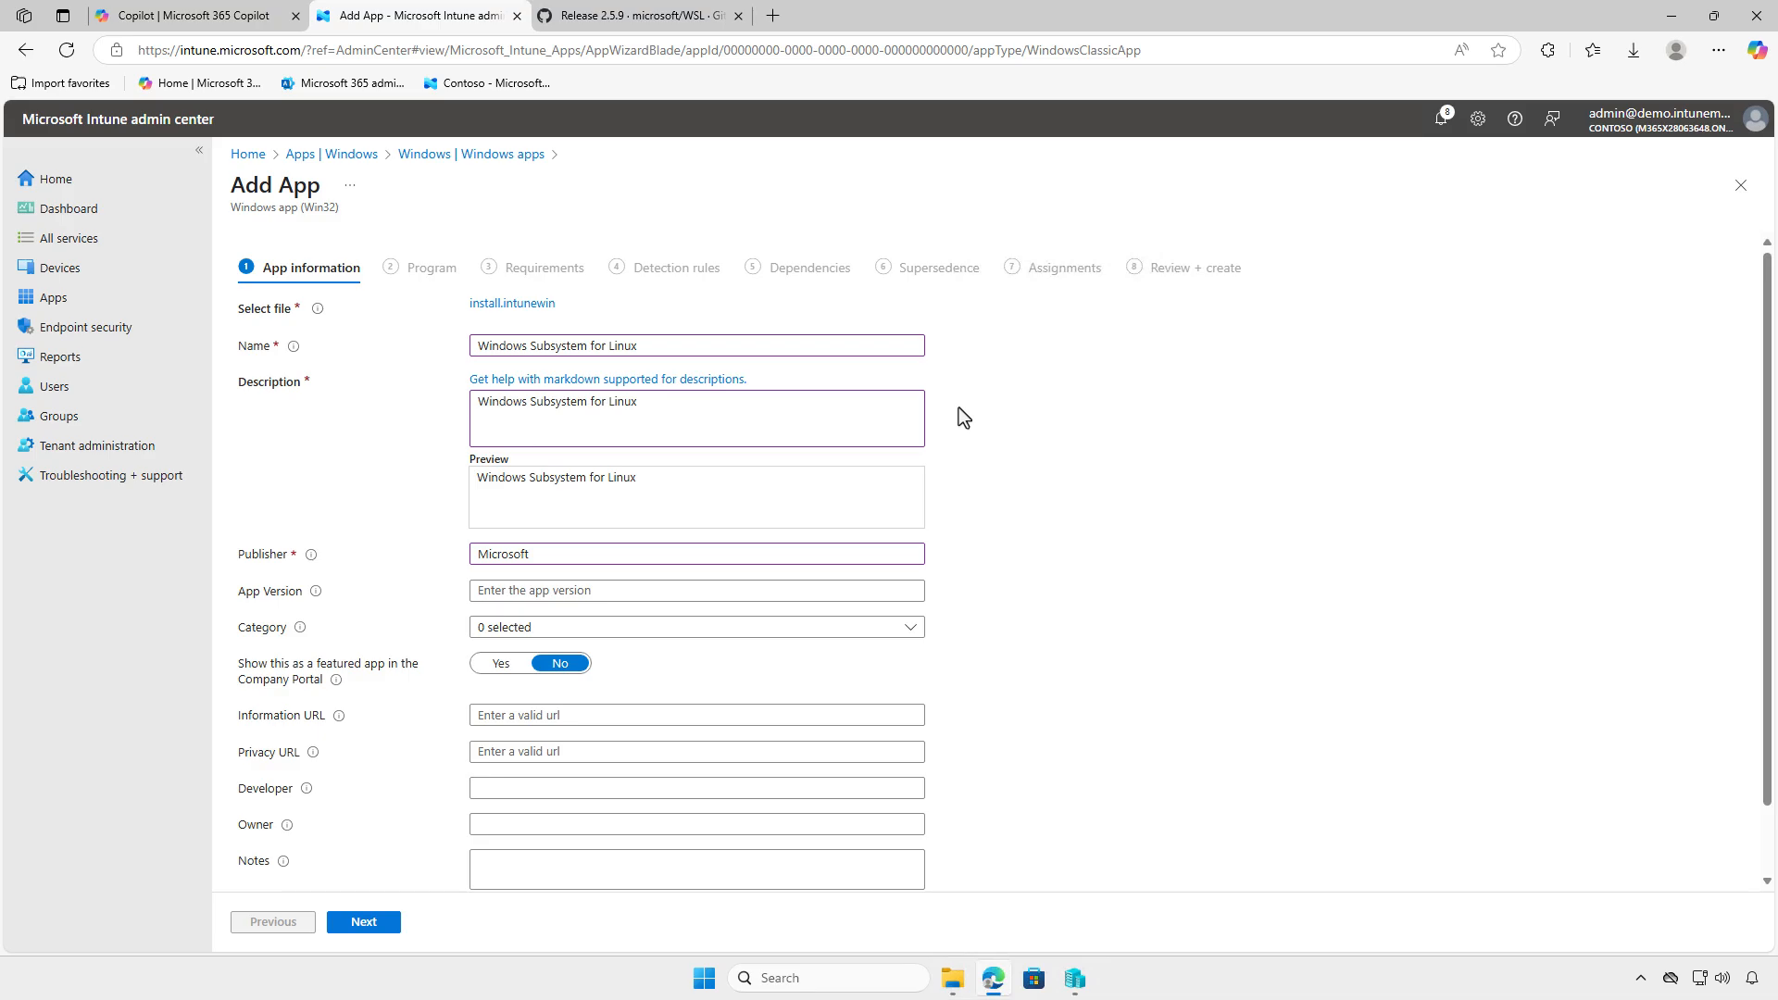
- Upload Windows_Subsystem_for_Linux_logo.png from the Downloads folder as the app's logo
scroll(959, 409, down, 1)
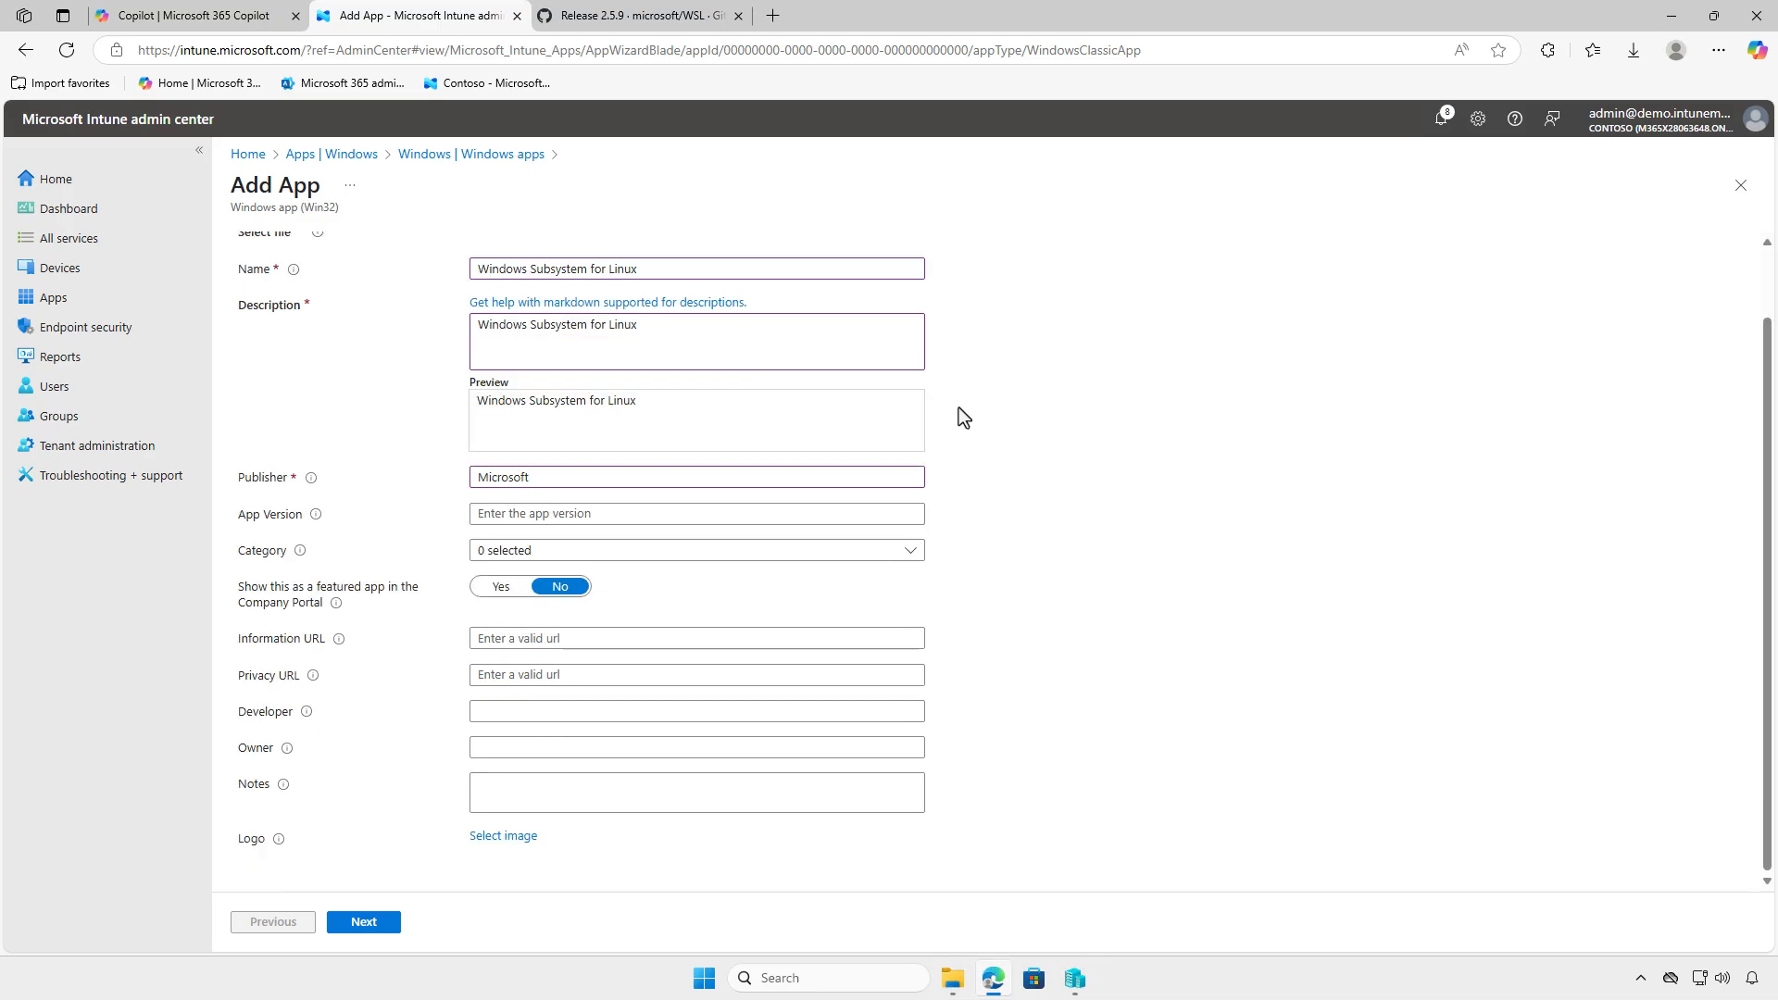
click(515, 837)
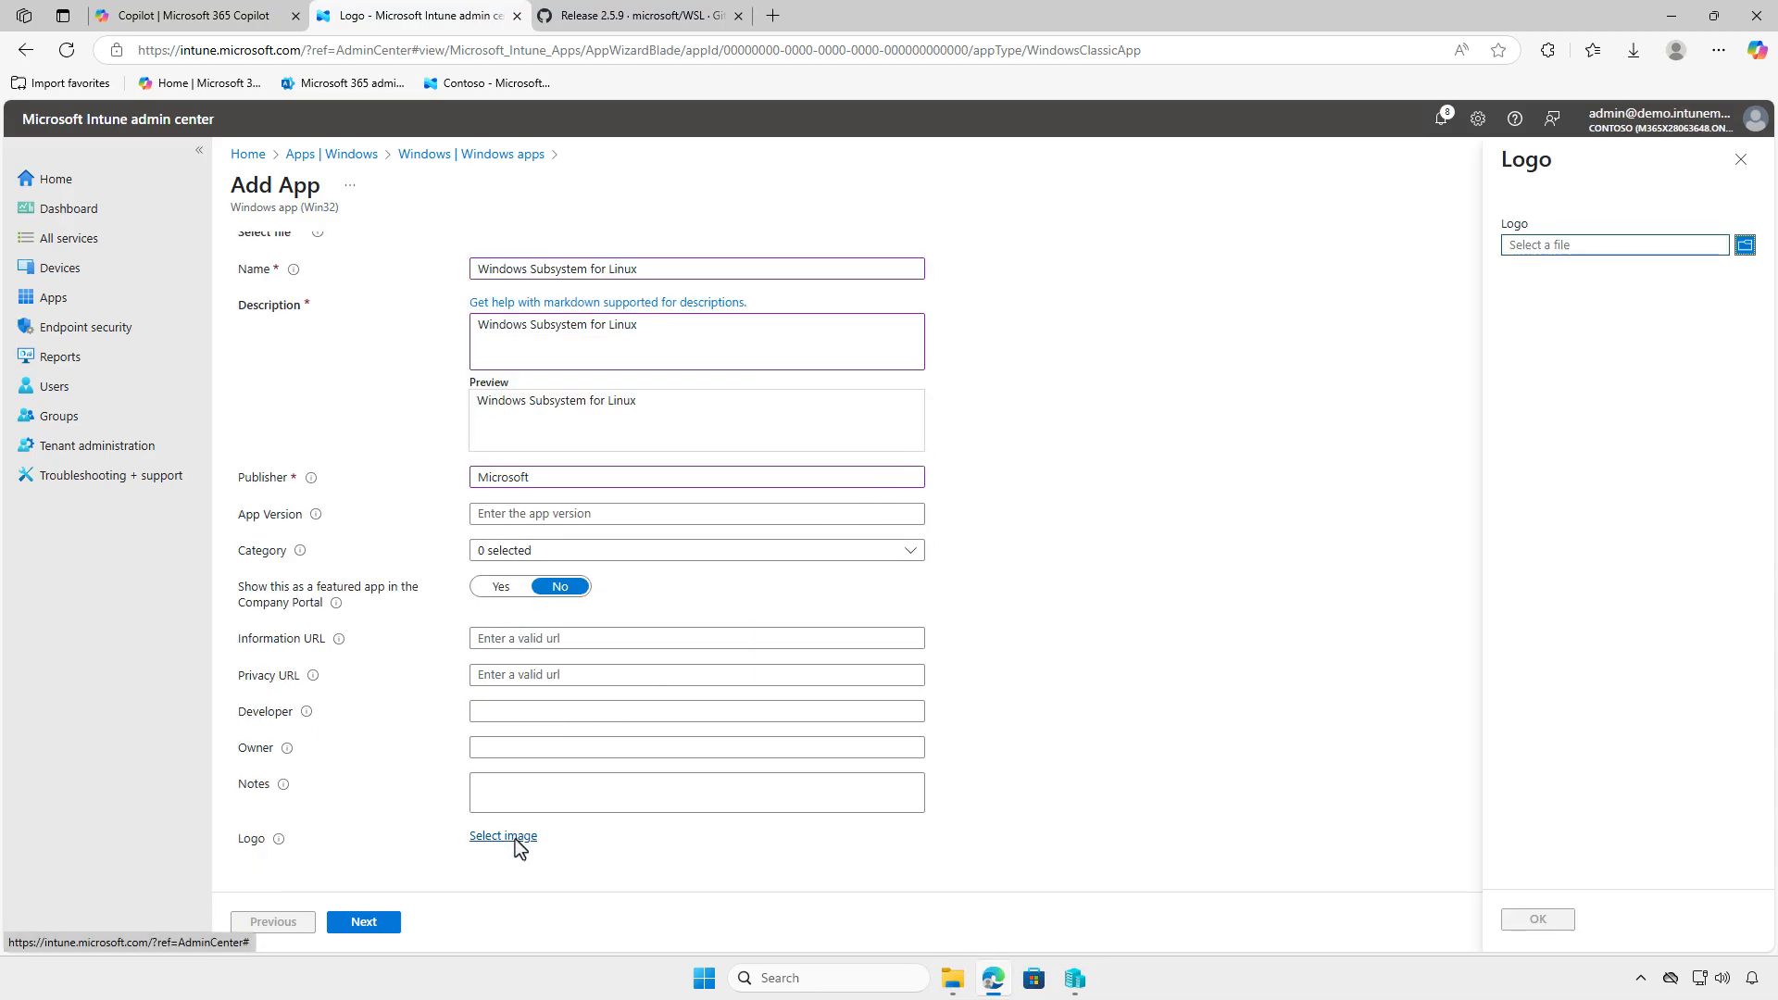
click(1606, 246)
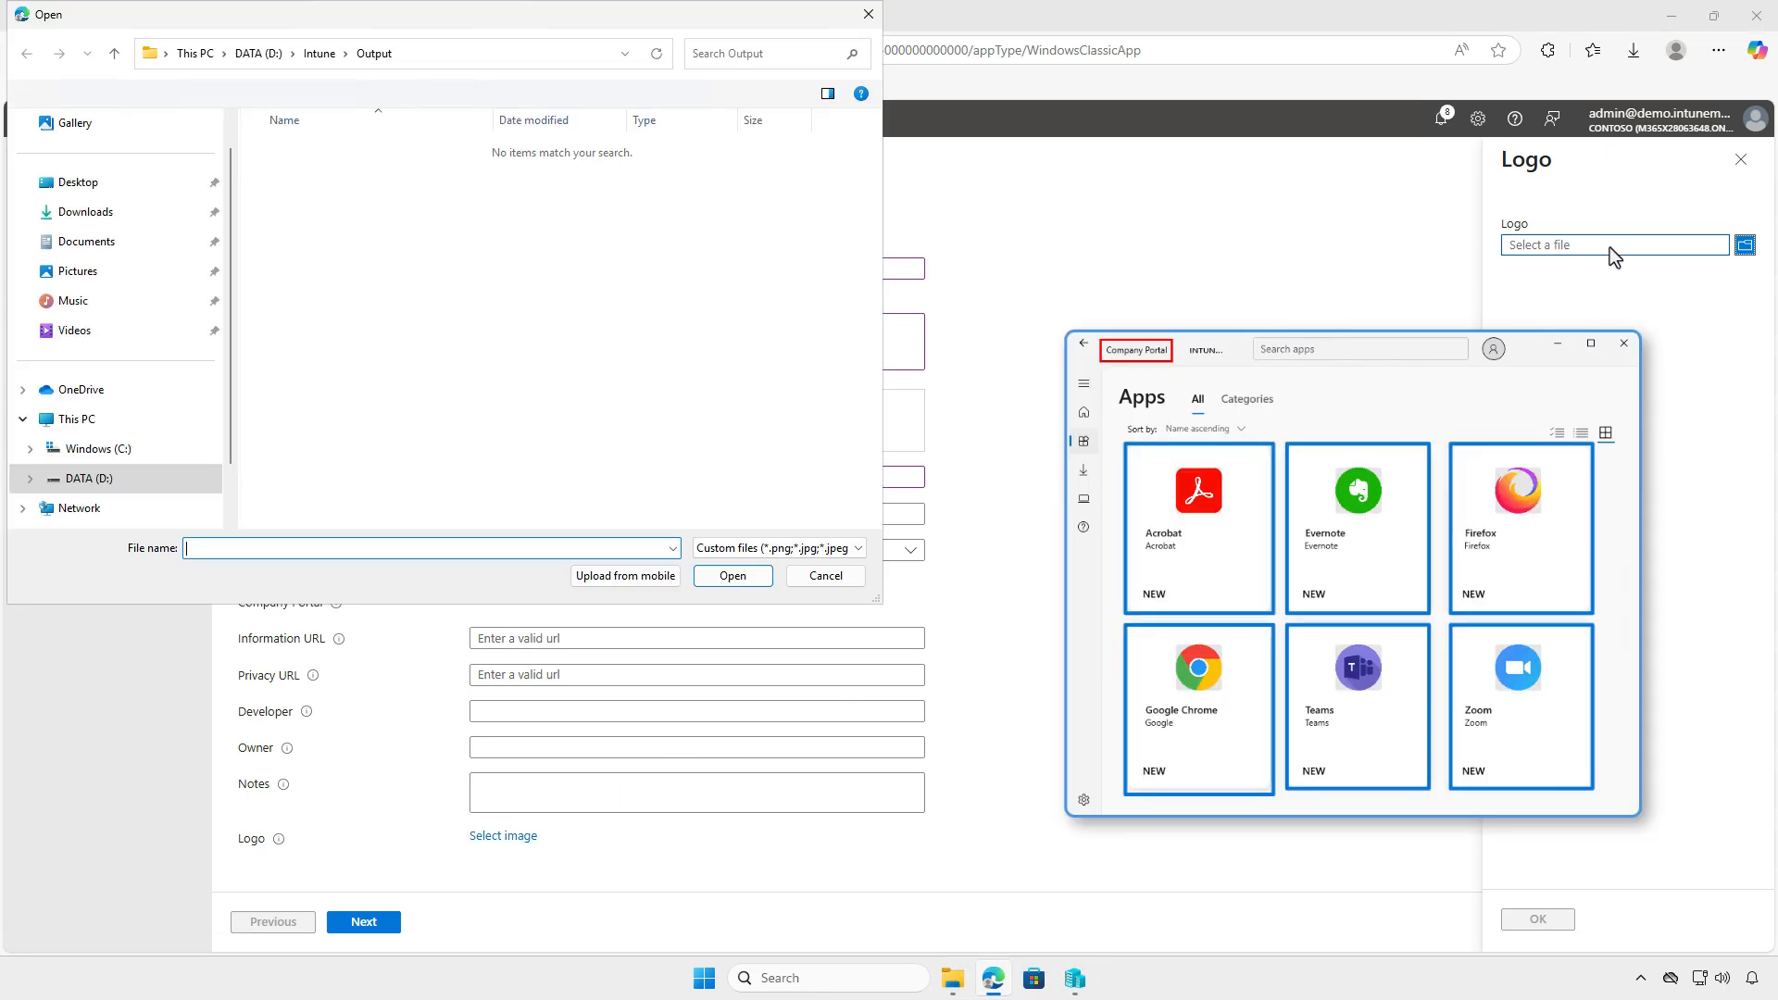
click(135, 221)
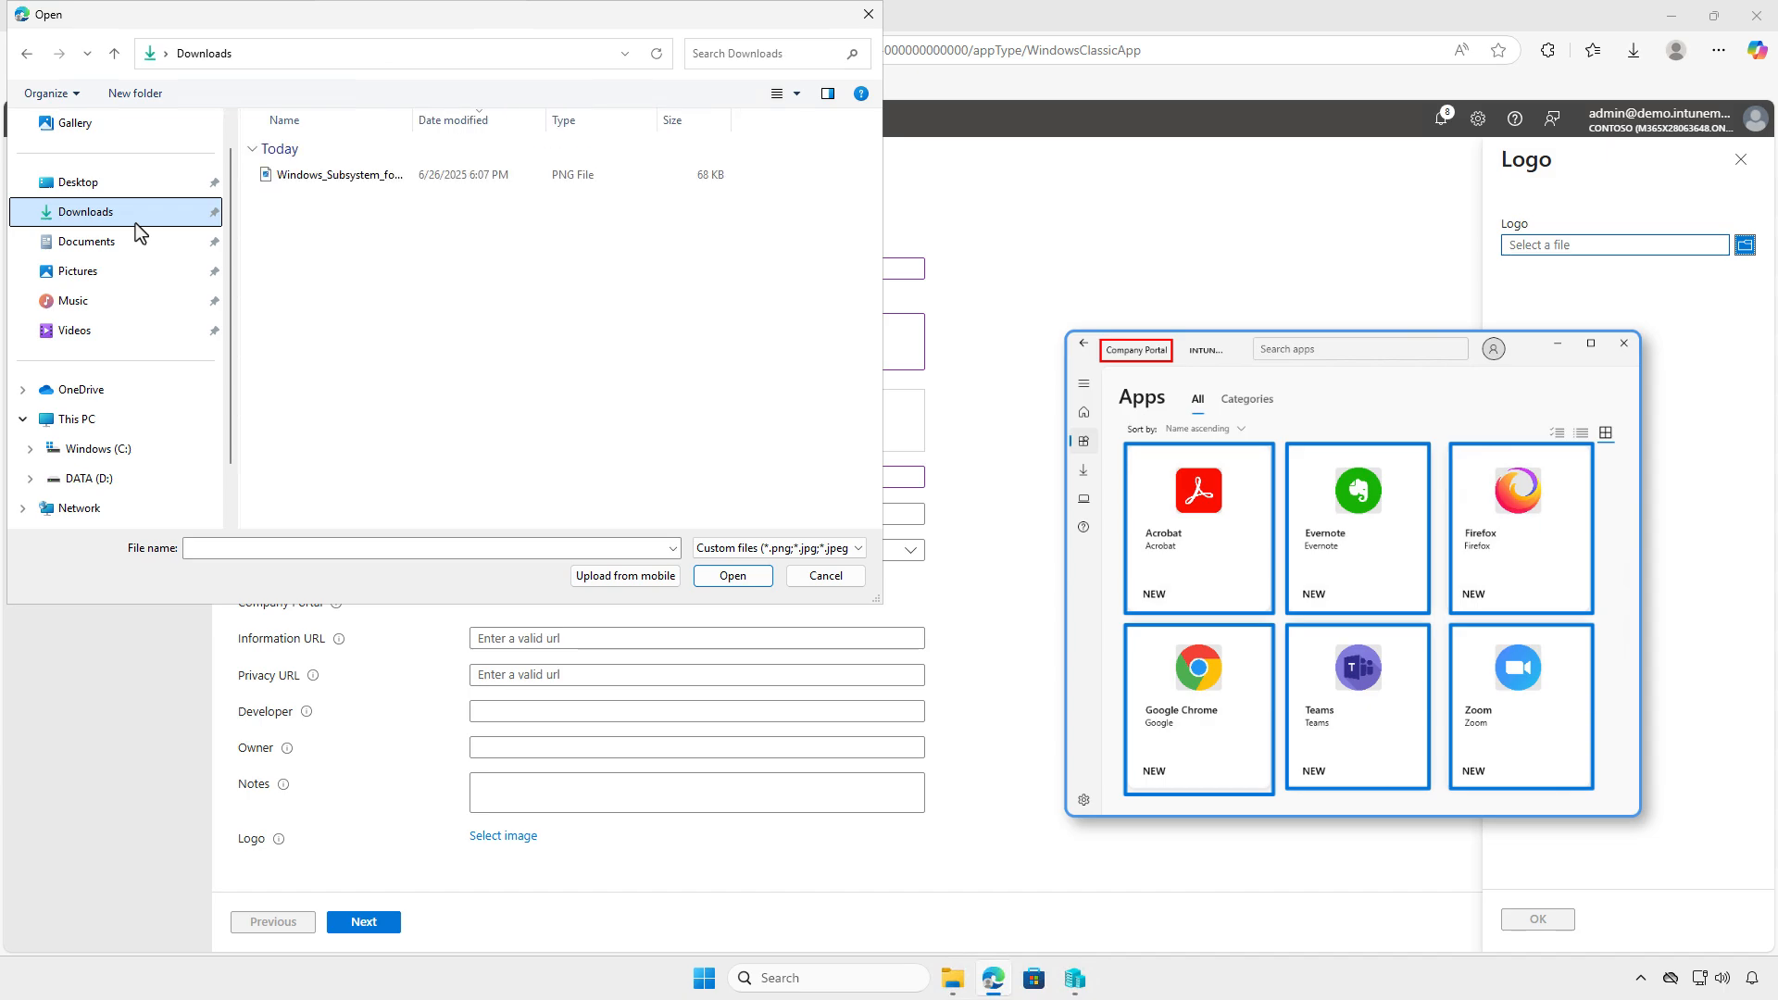
click(437, 180)
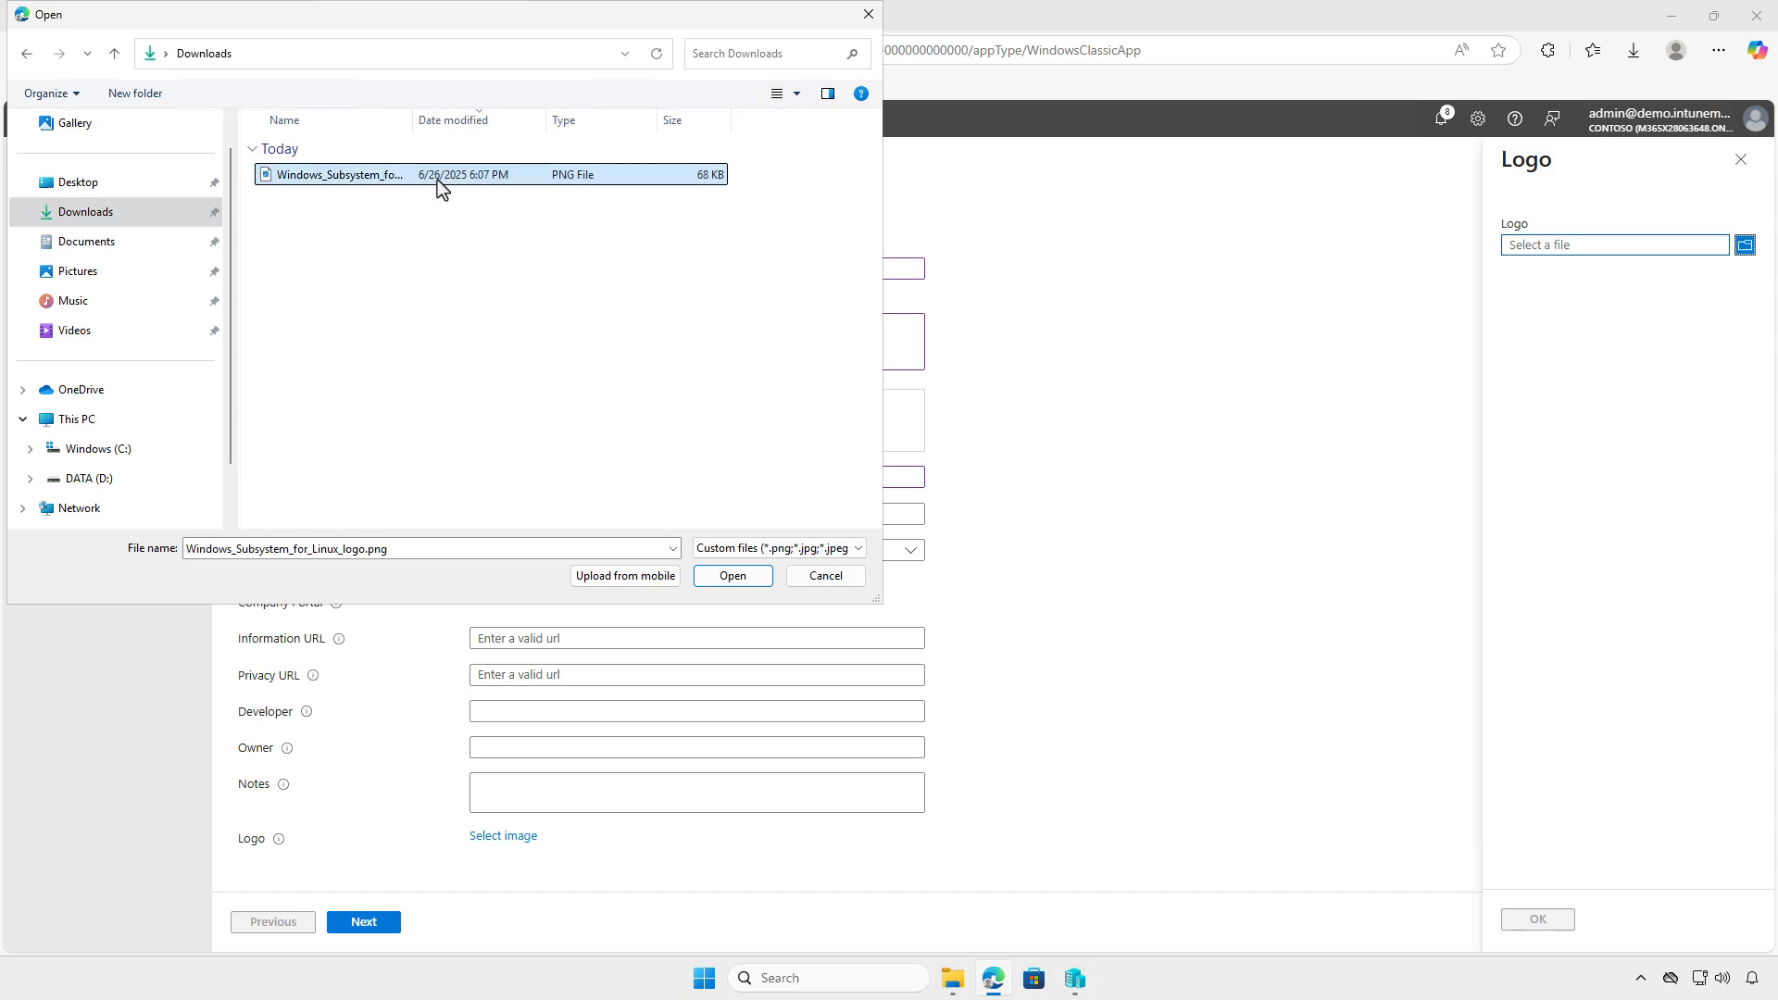
click(747, 576)
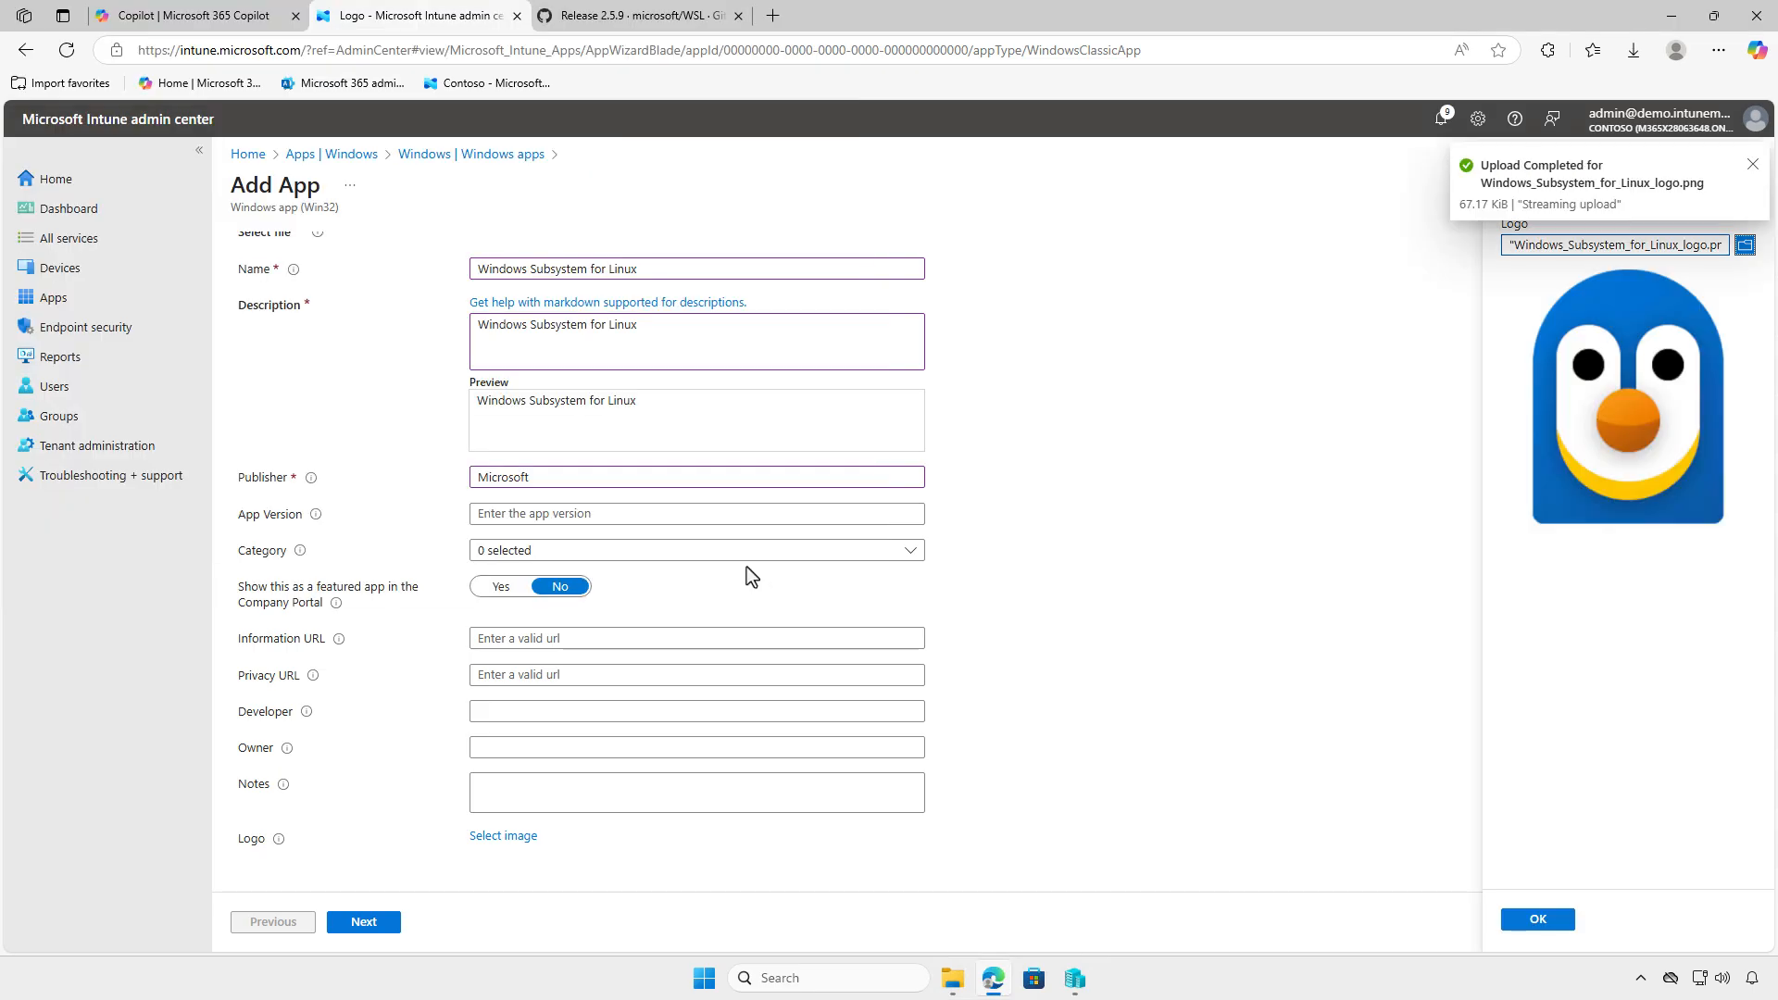
click(1516, 922)
scroll(1294, 808, down, 2)
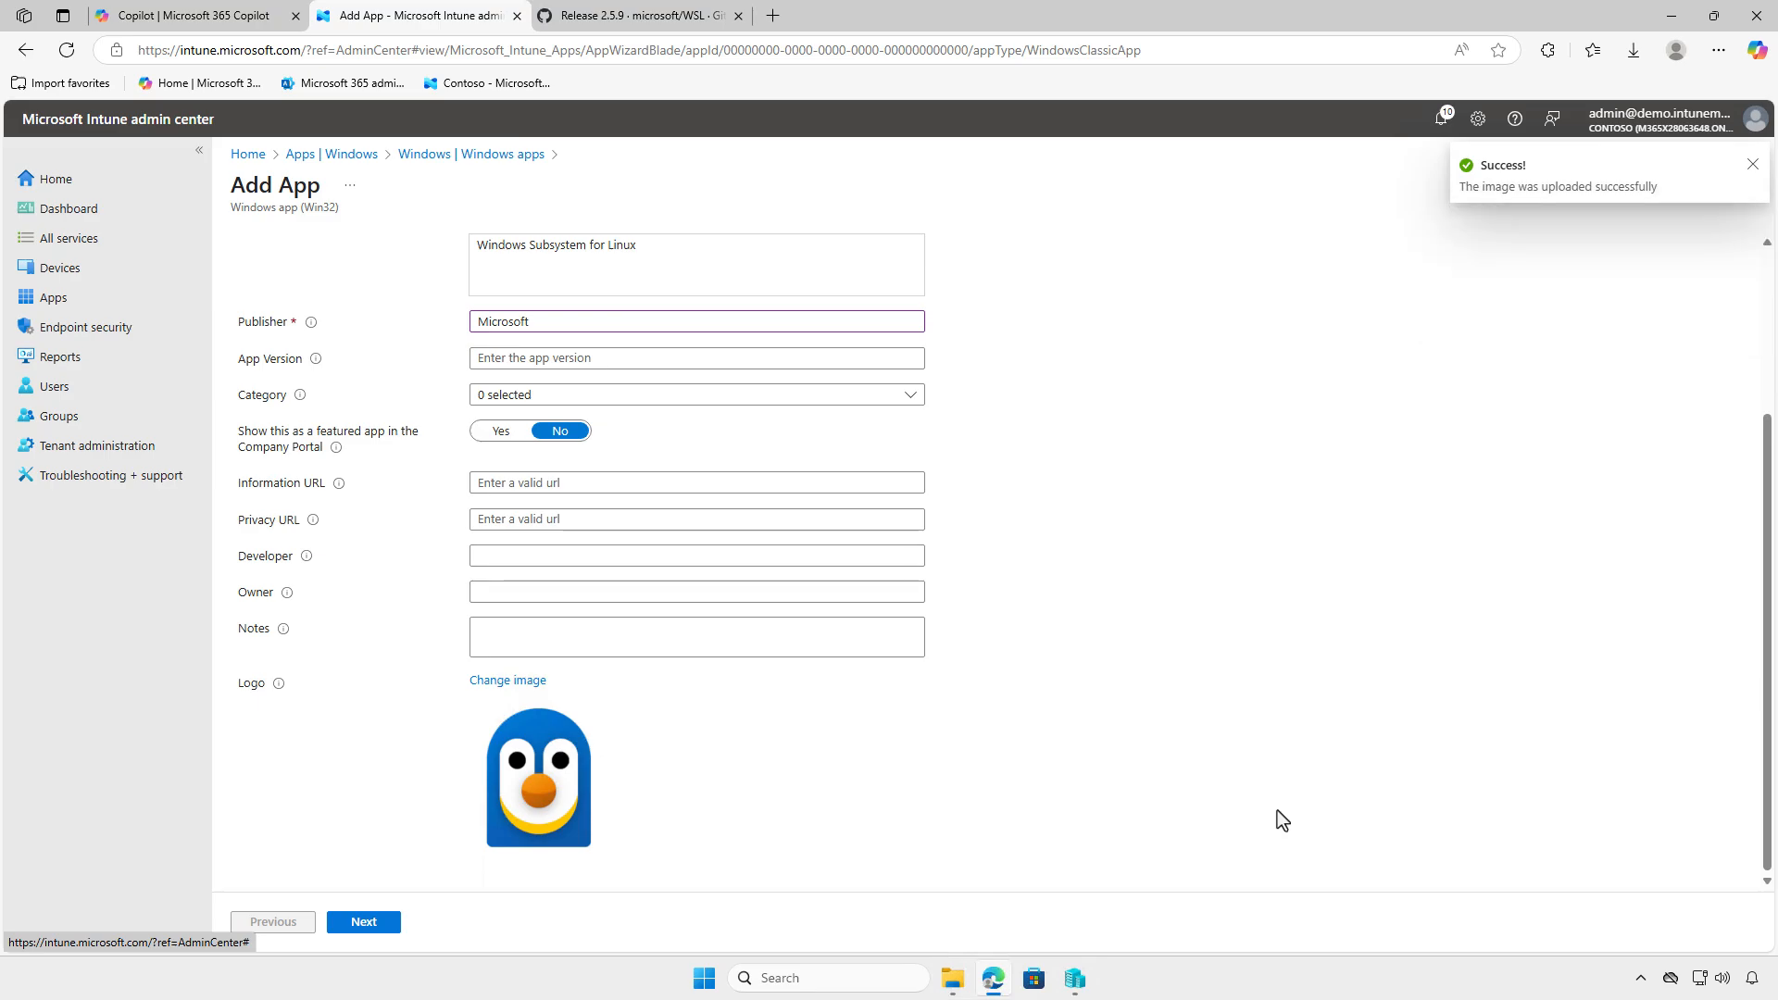
- Accept the App information and Program settings and proceed to the Requirements page
click(363, 921)
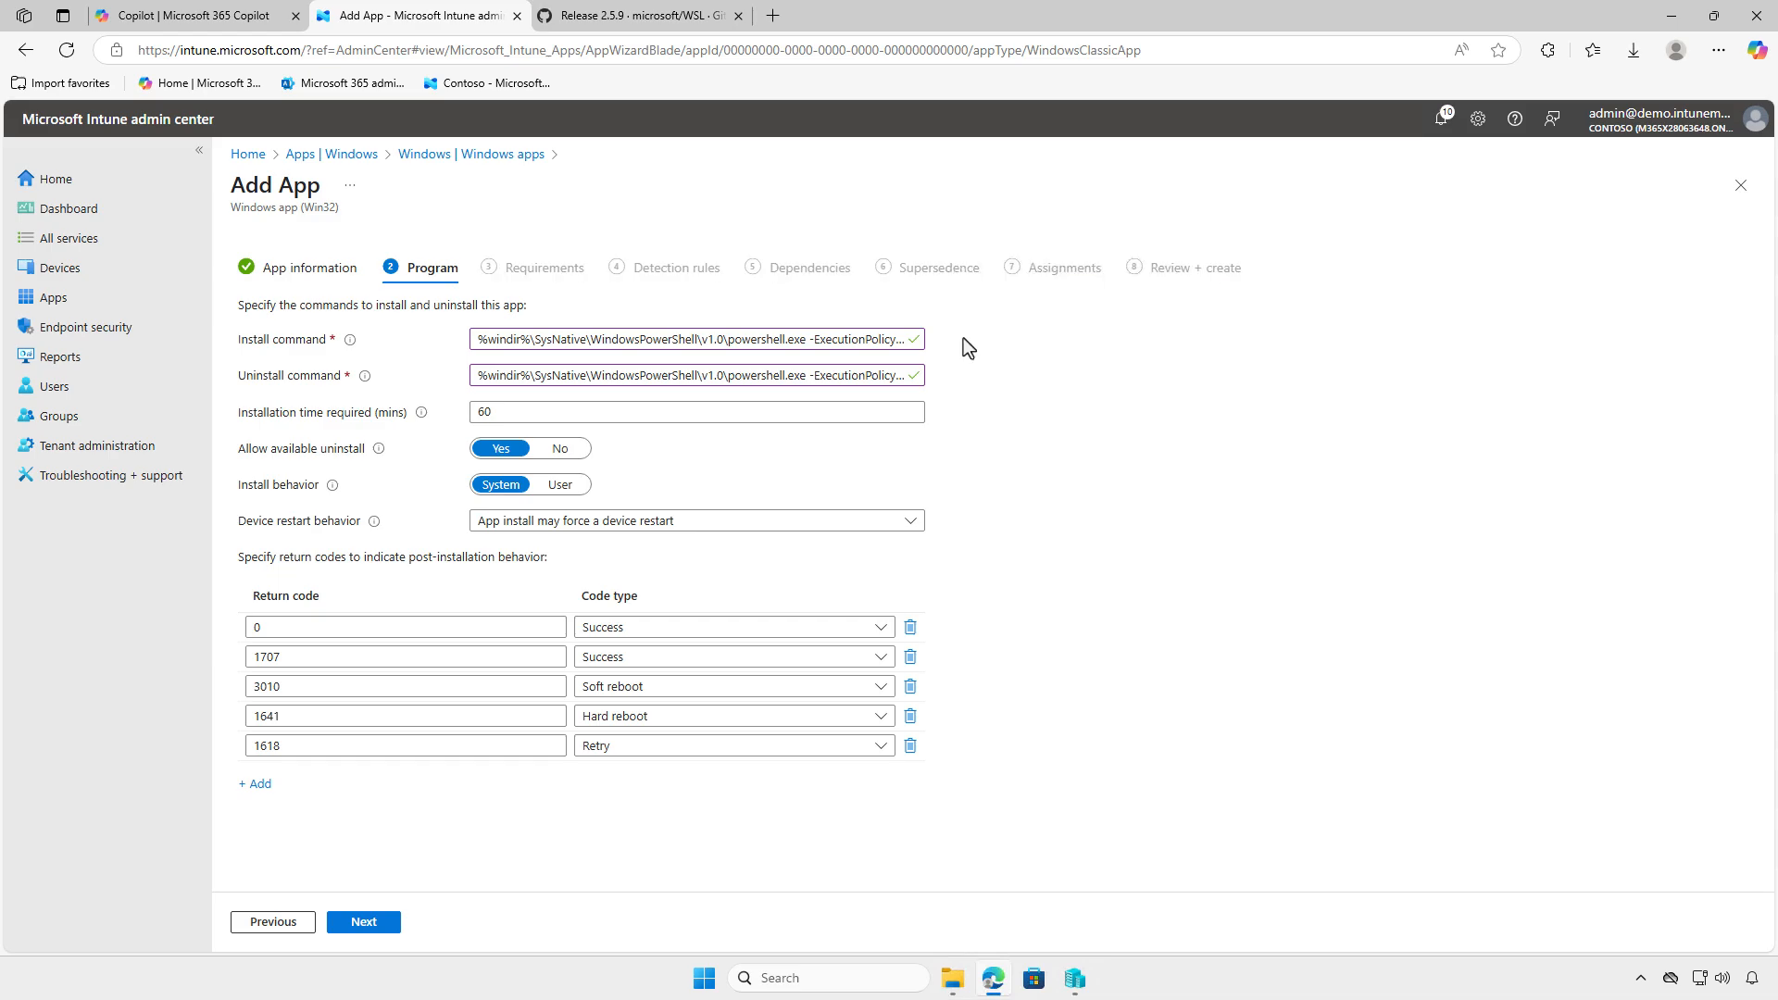
click(367, 922)
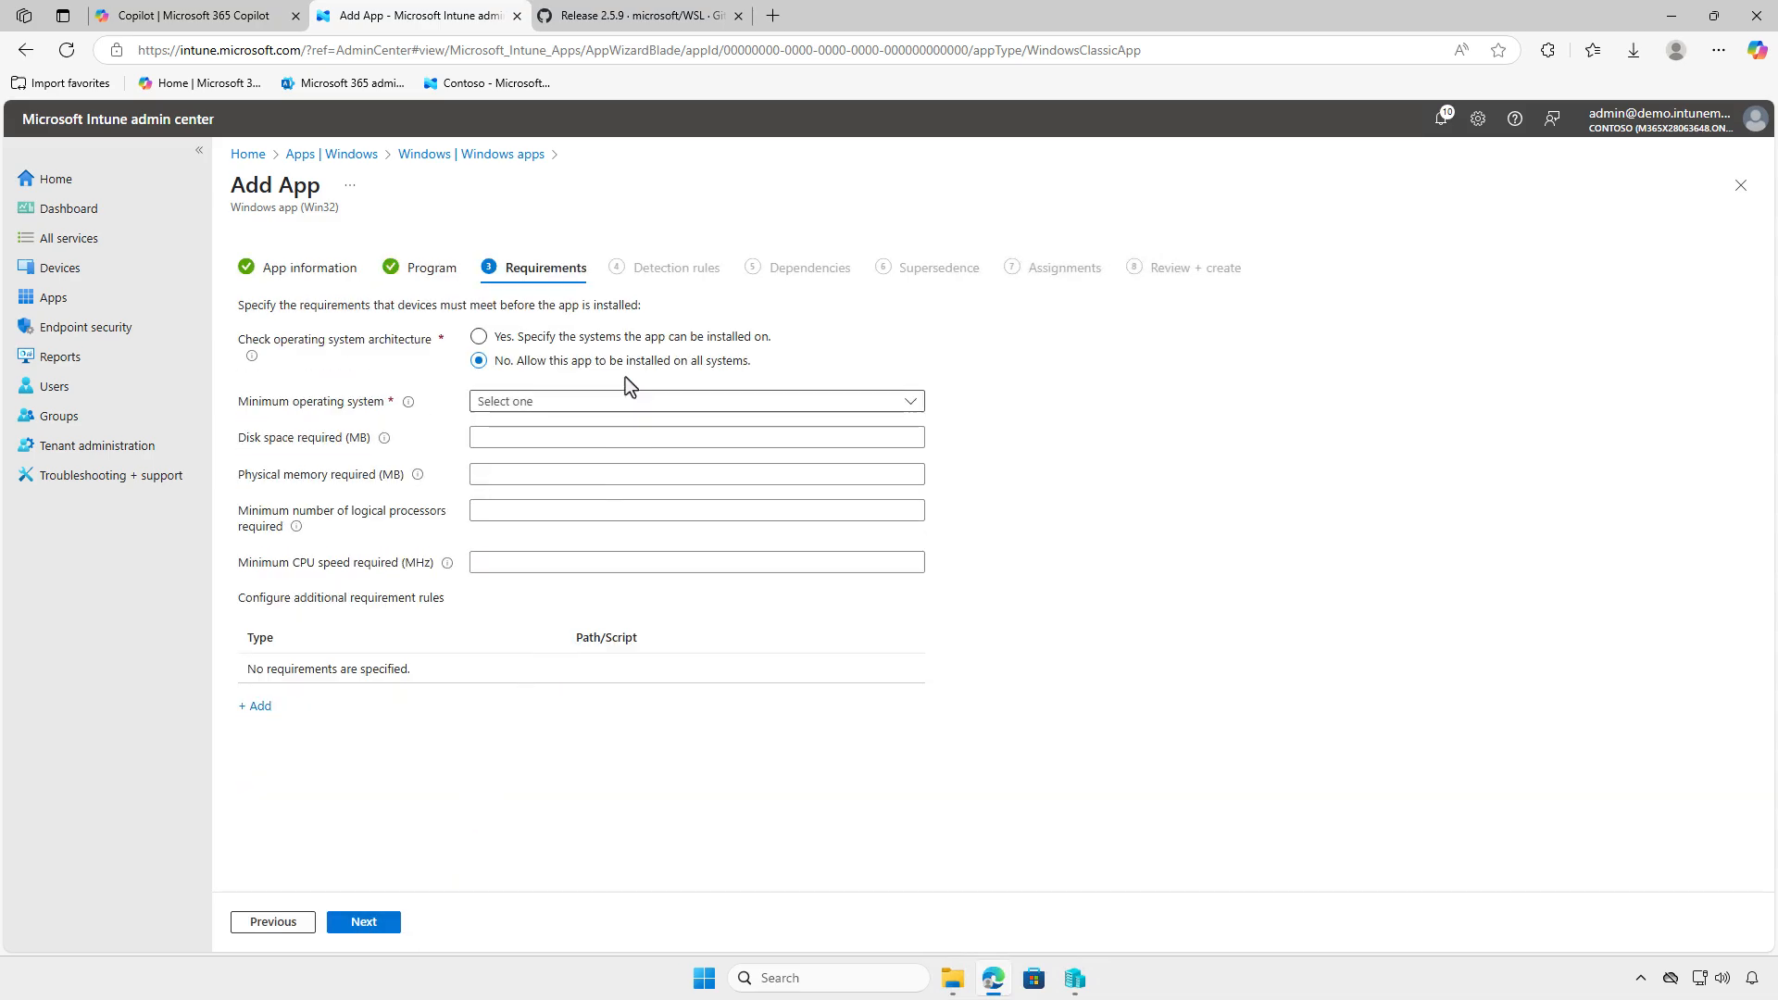
- Restrict installation to x64 systems, set the minimum operating system to Windows 10 1607, and proceed to the detection rules
click(634, 339)
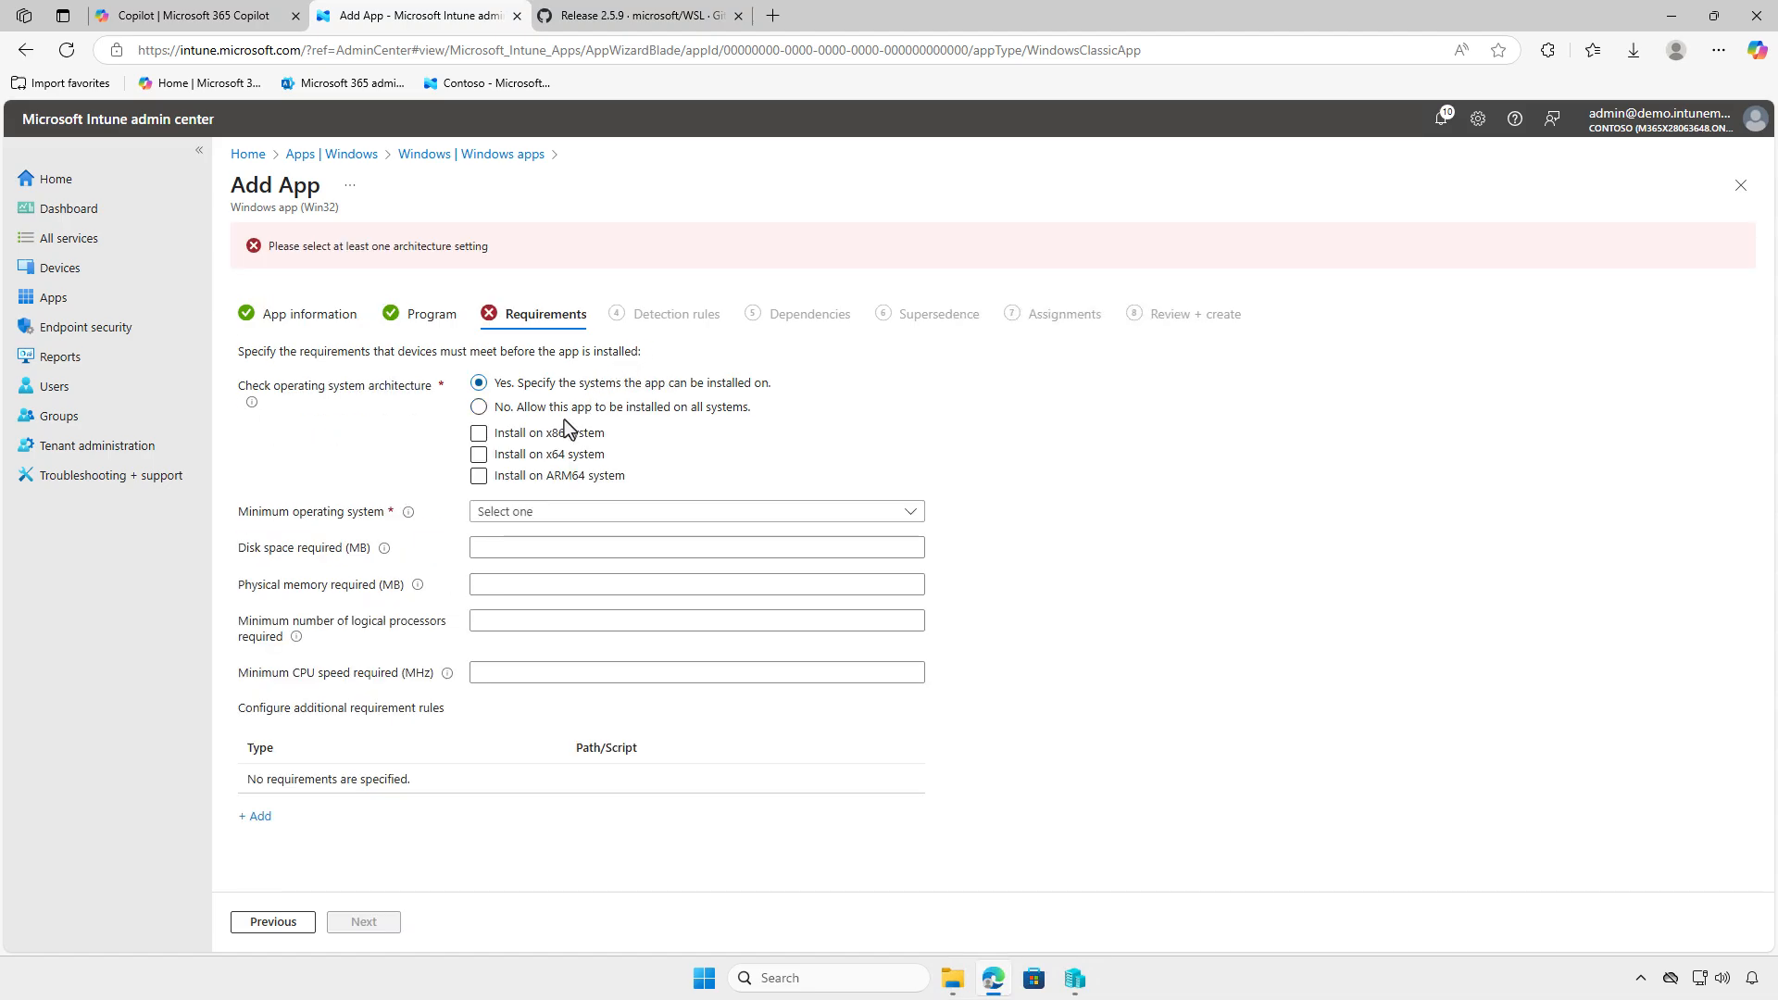
click(478, 457)
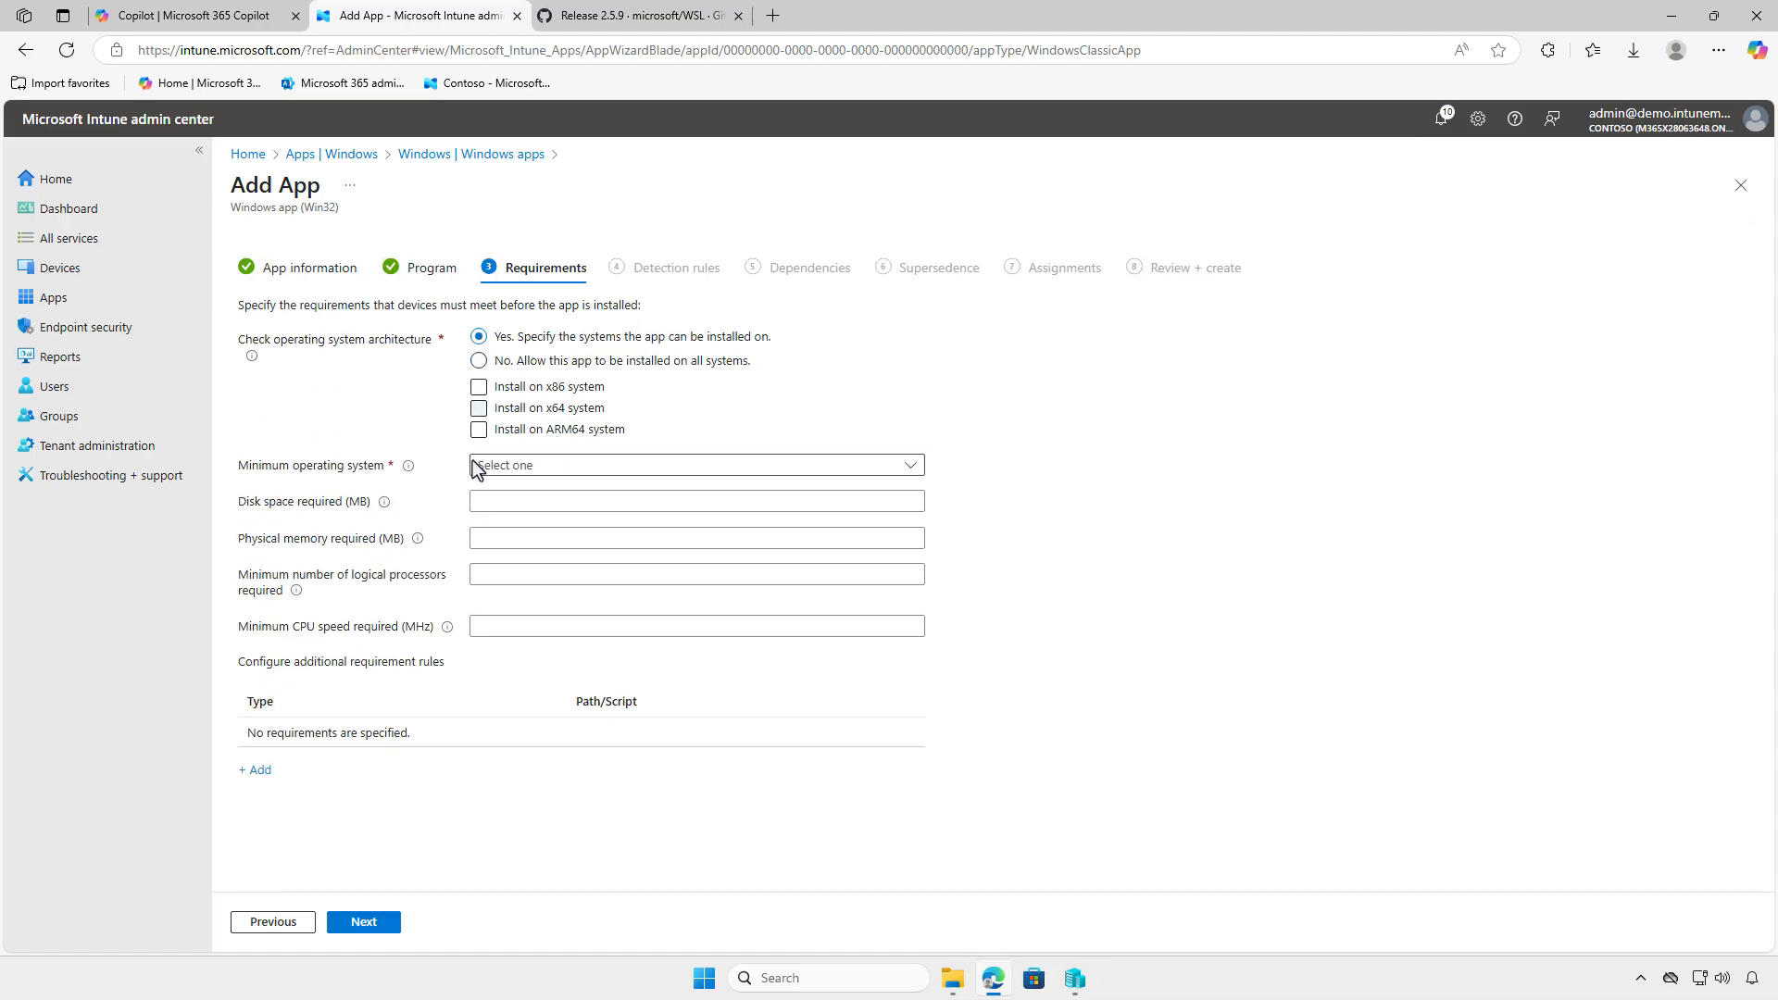
click(737, 465)
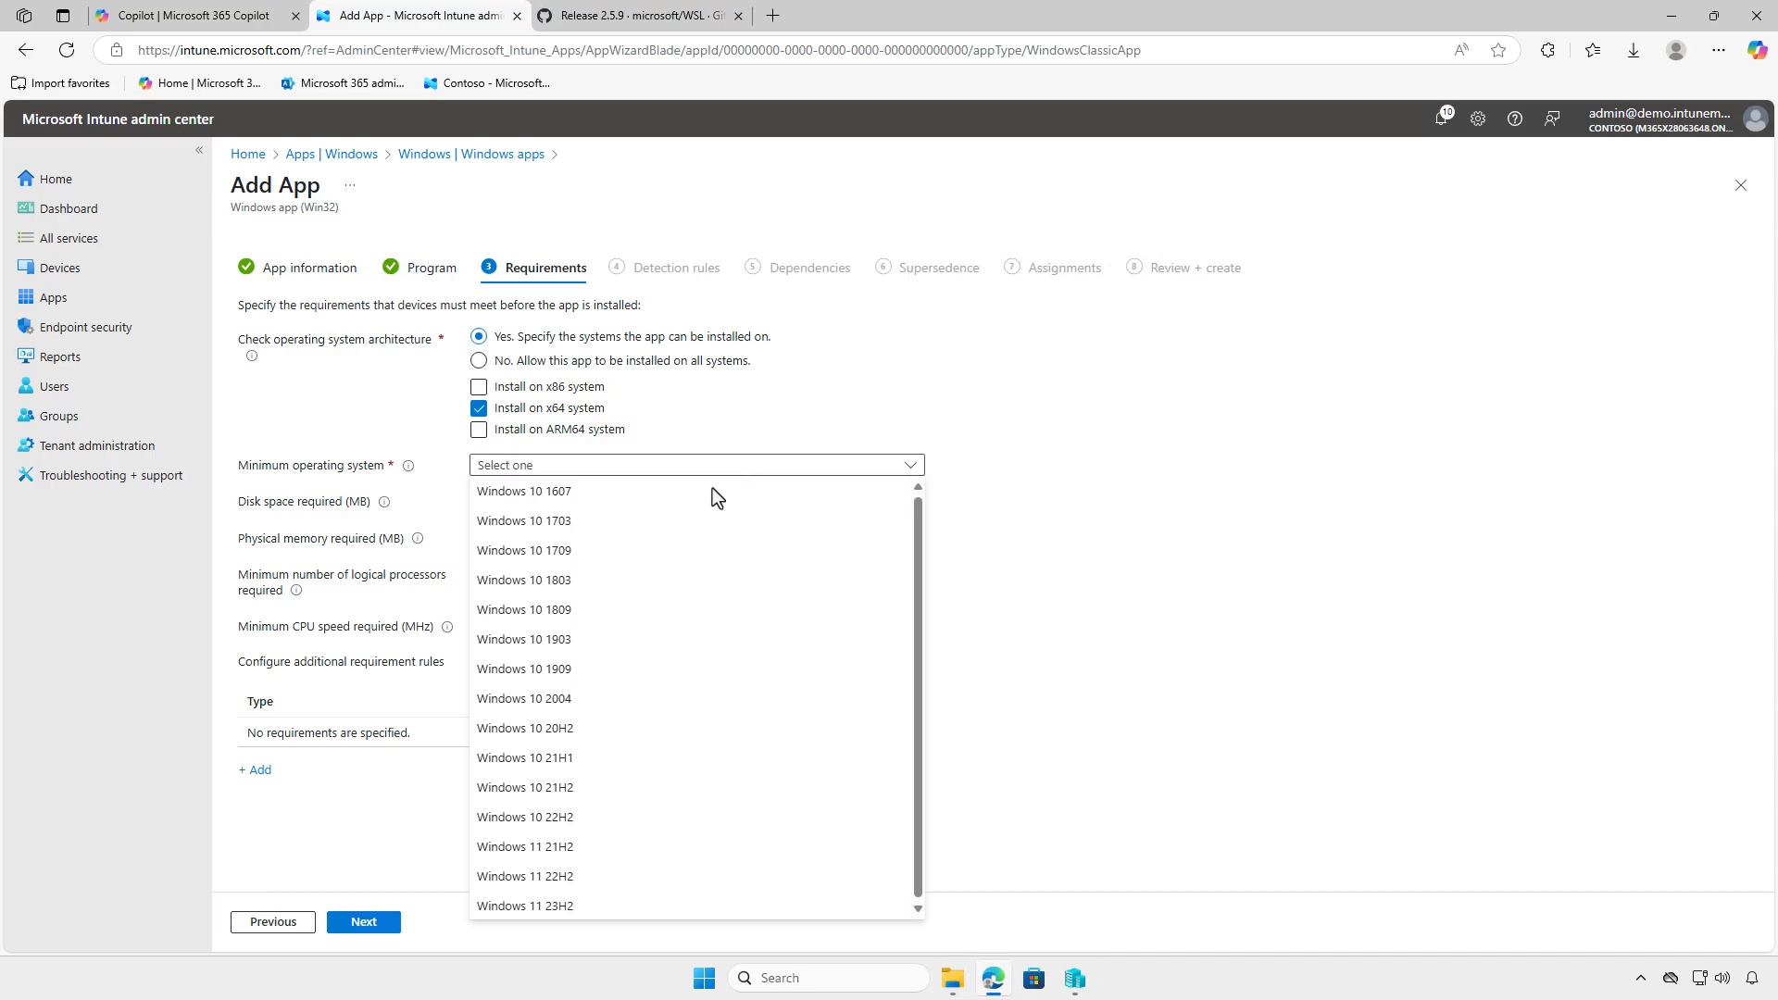
click(715, 491)
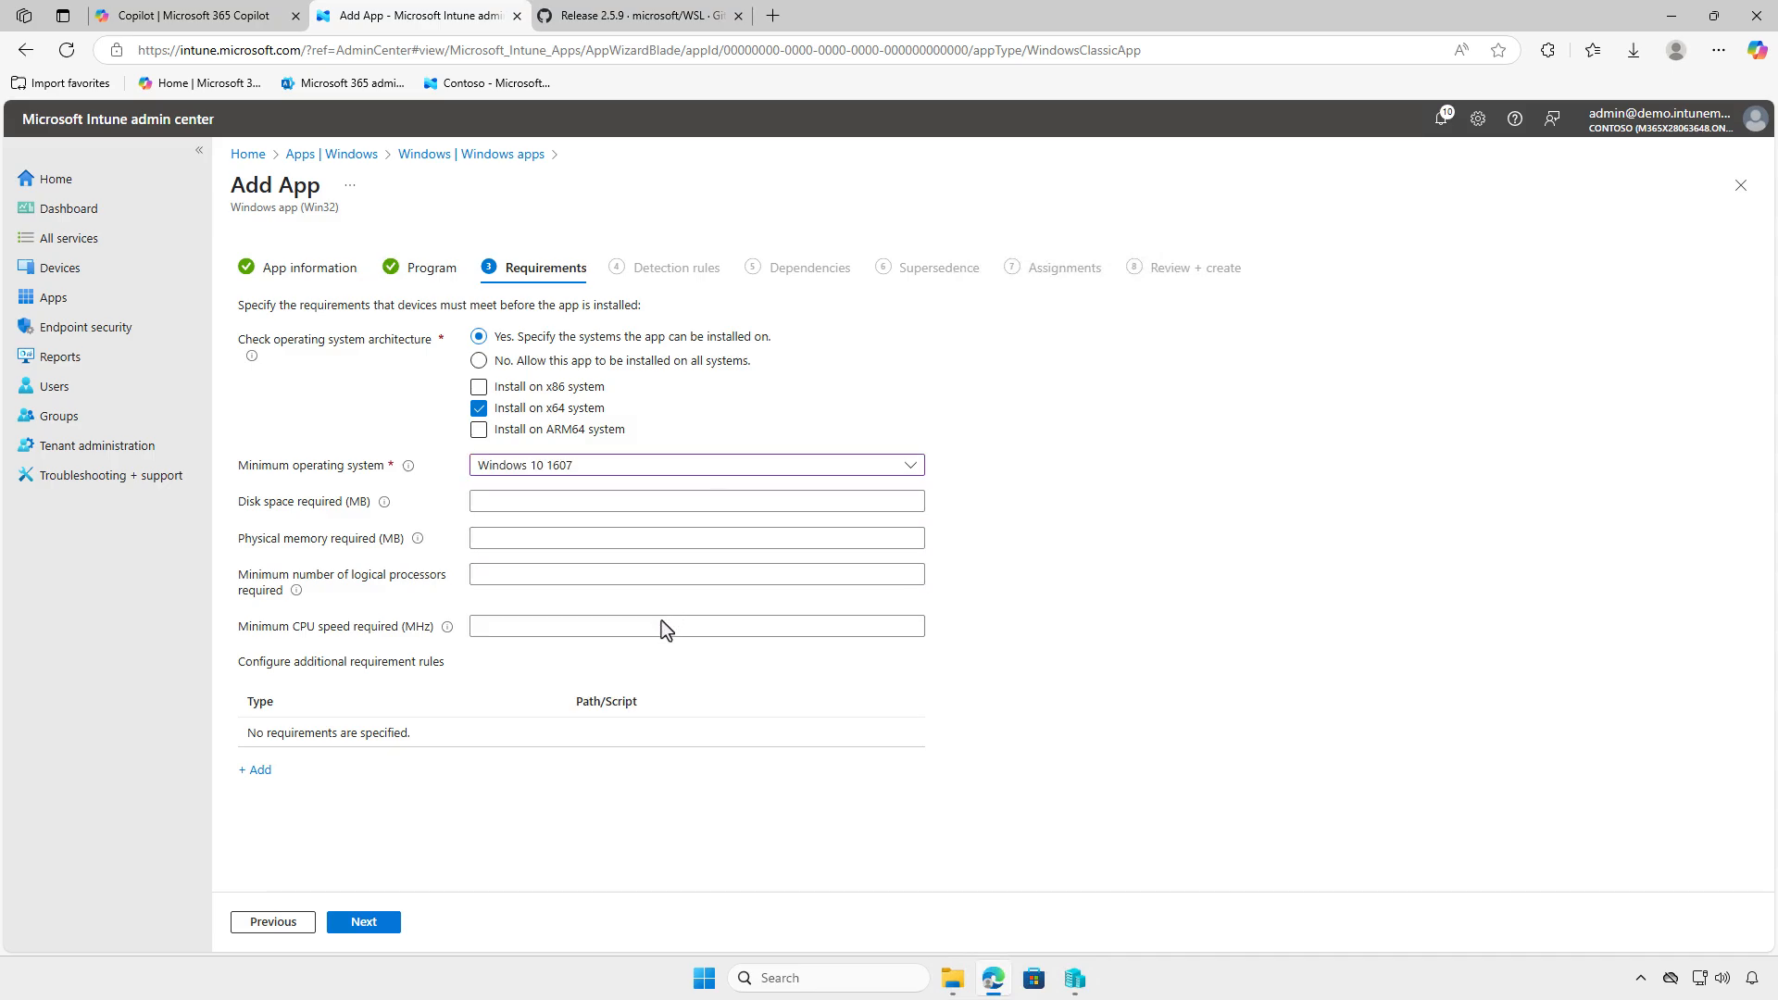
click(379, 921)
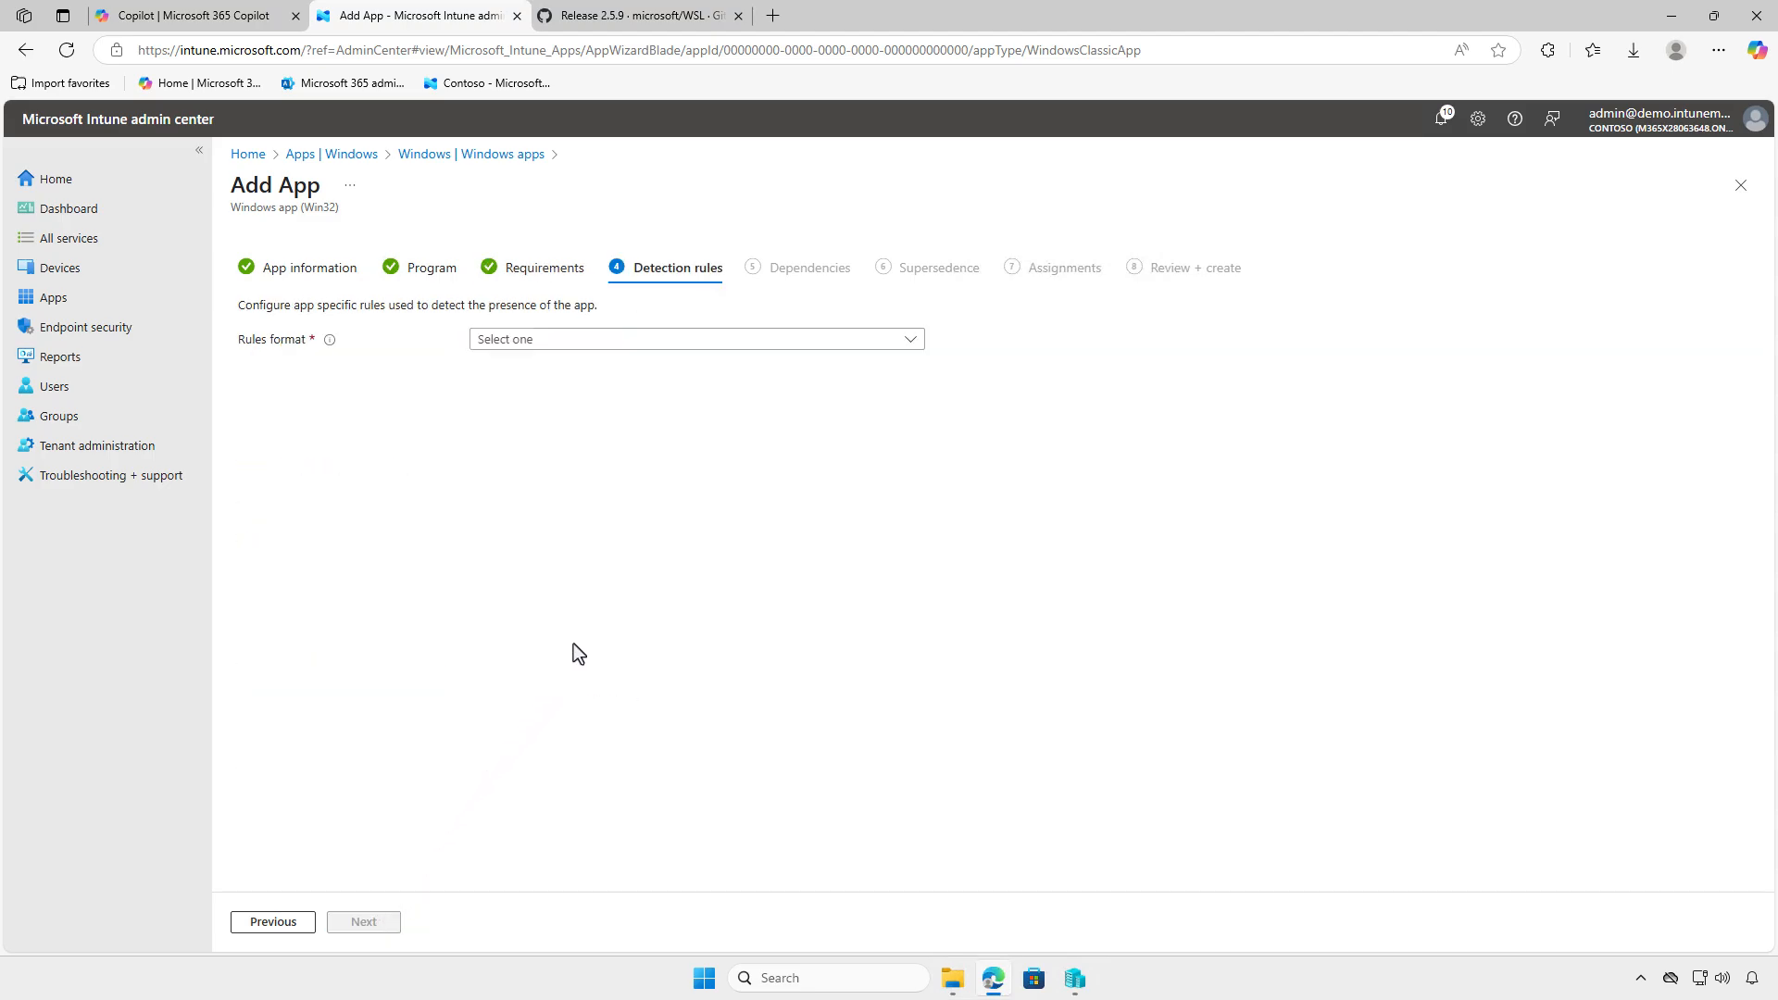
- Set the rules format to a custom detection script and load detection.ps1 from D:\Intune\Input as the script file
click(726, 339)
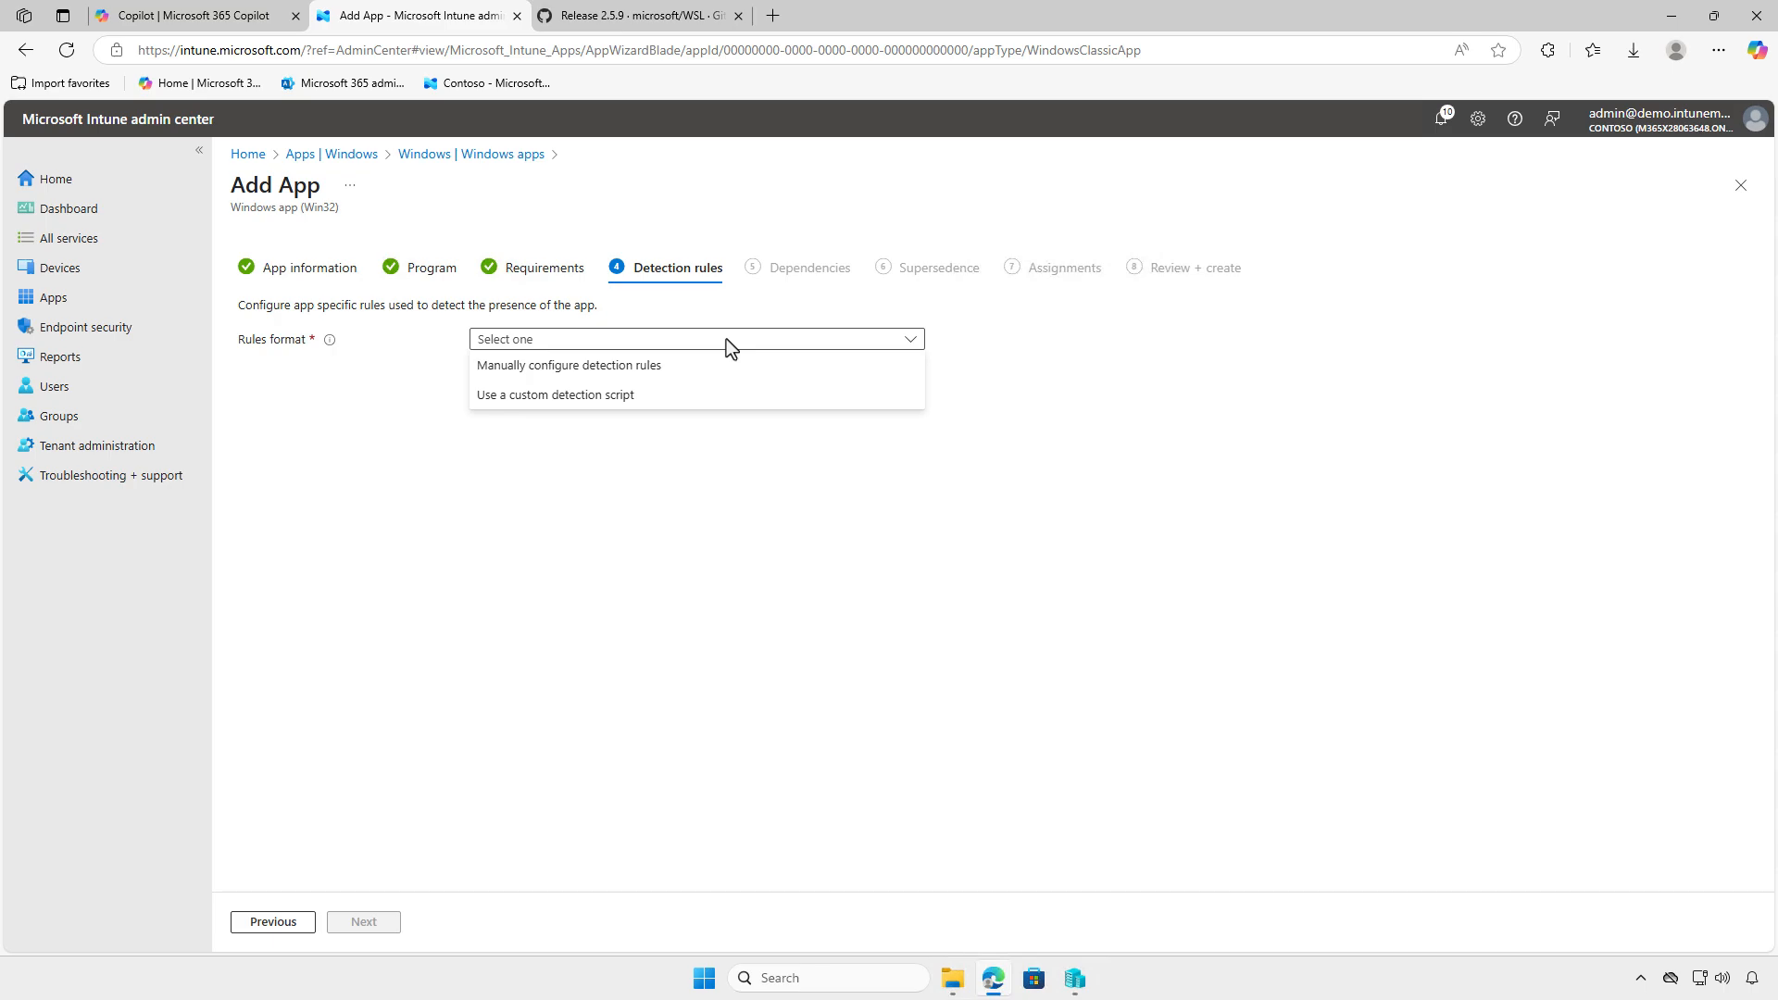
click(714, 390)
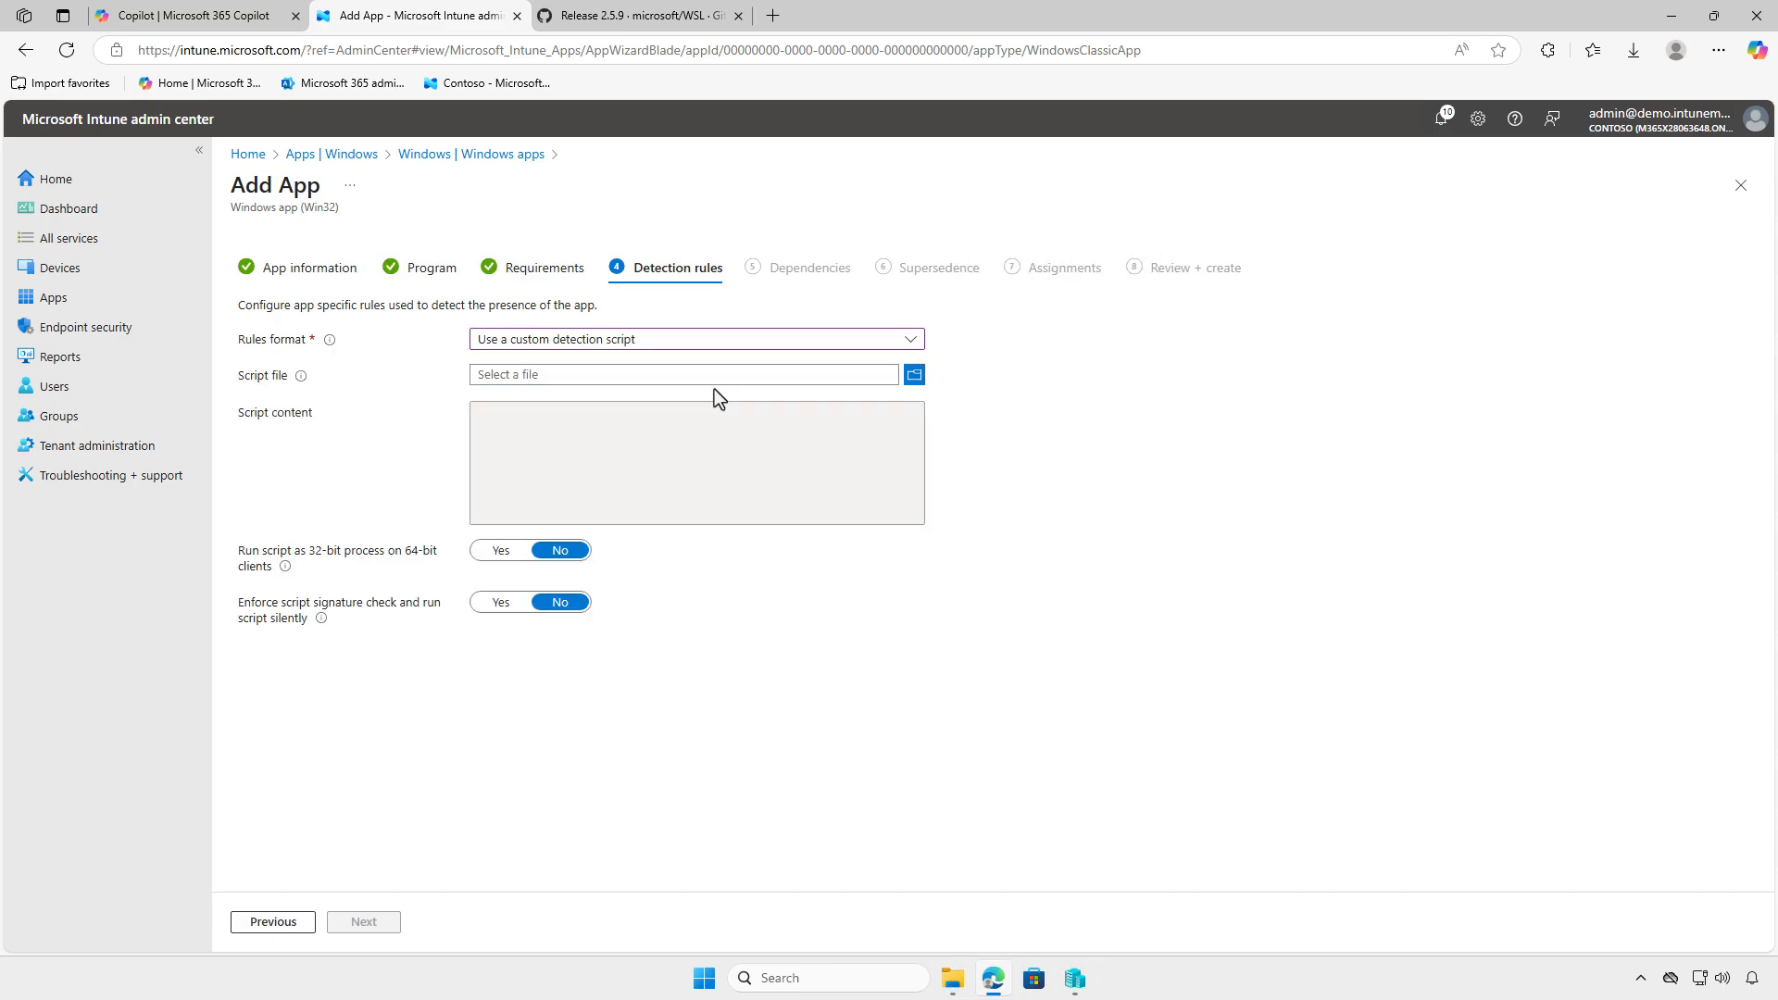
click(710, 378)
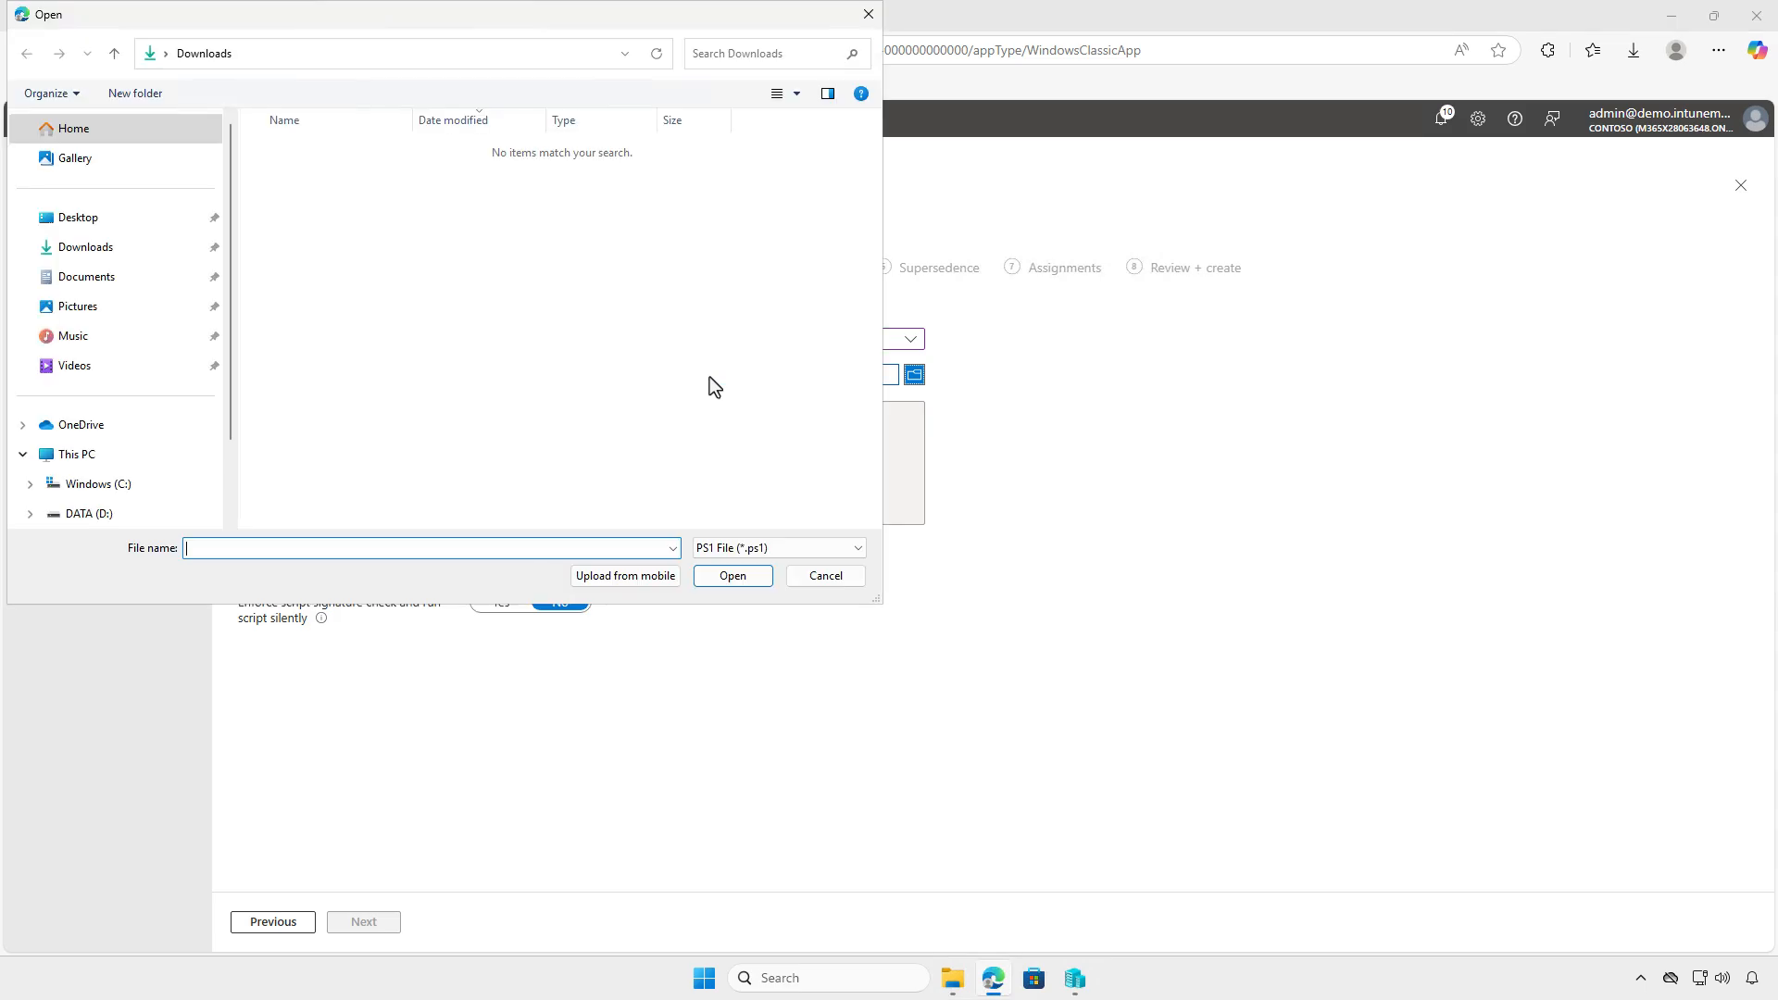
click(77, 467)
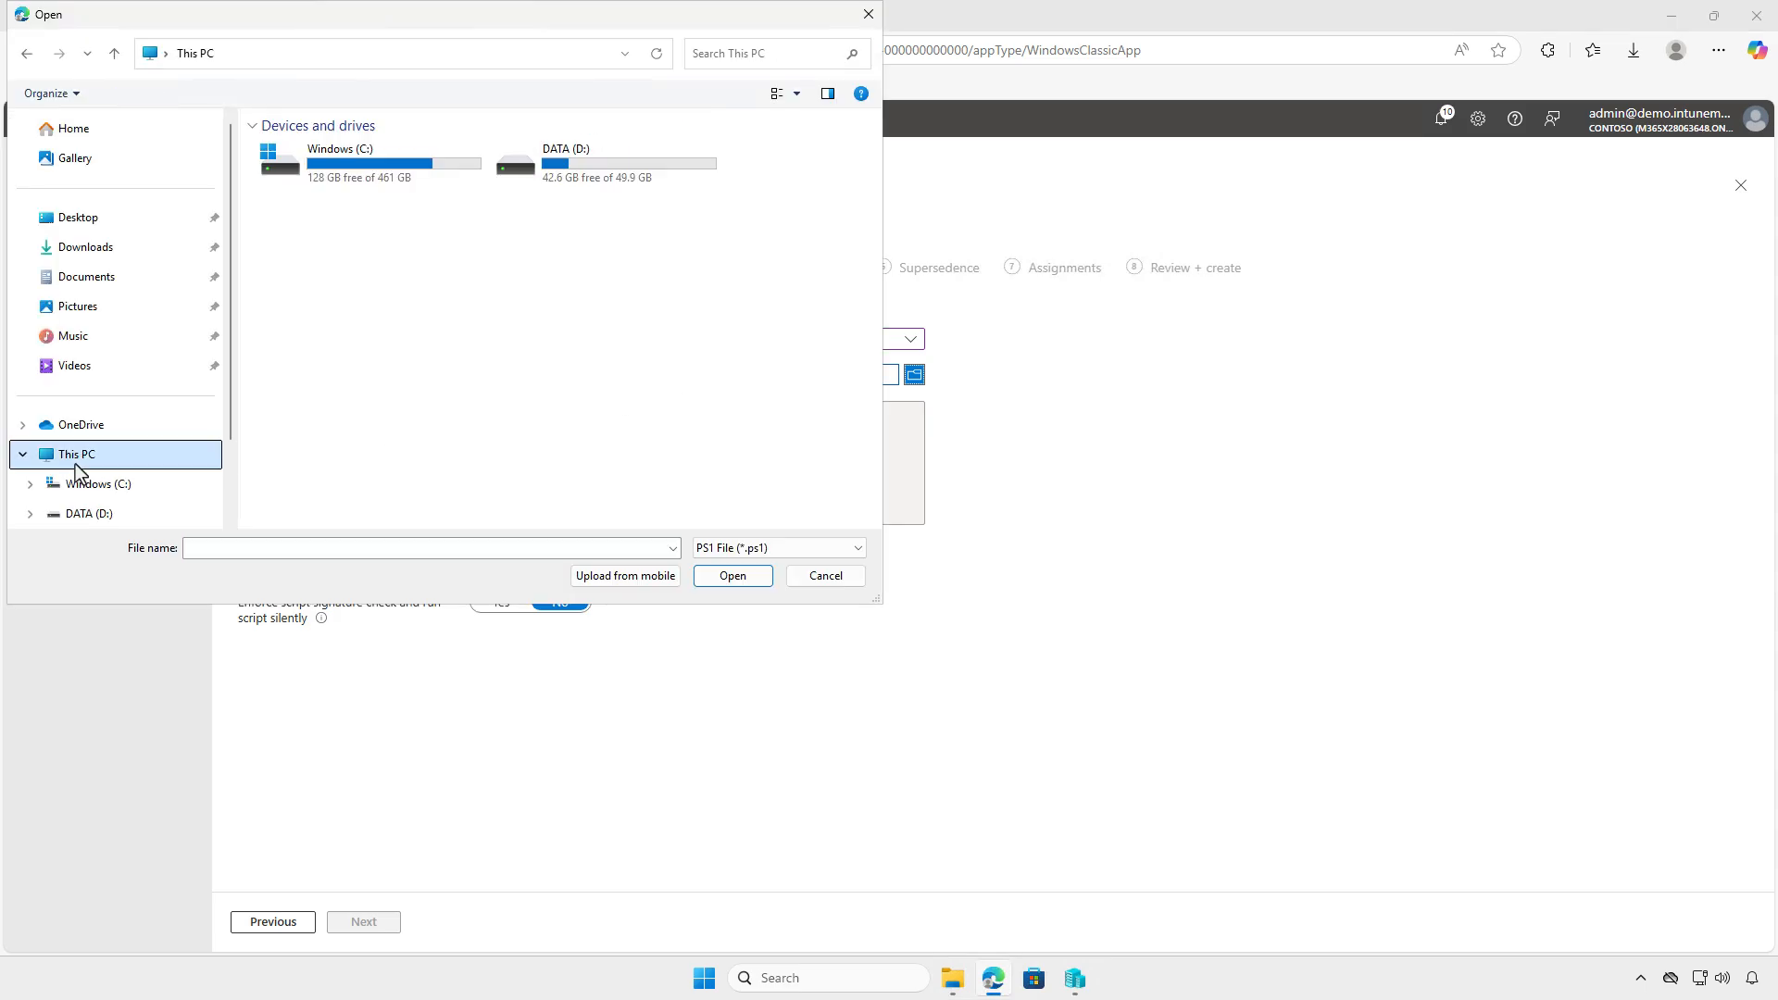
double_click(621, 172)
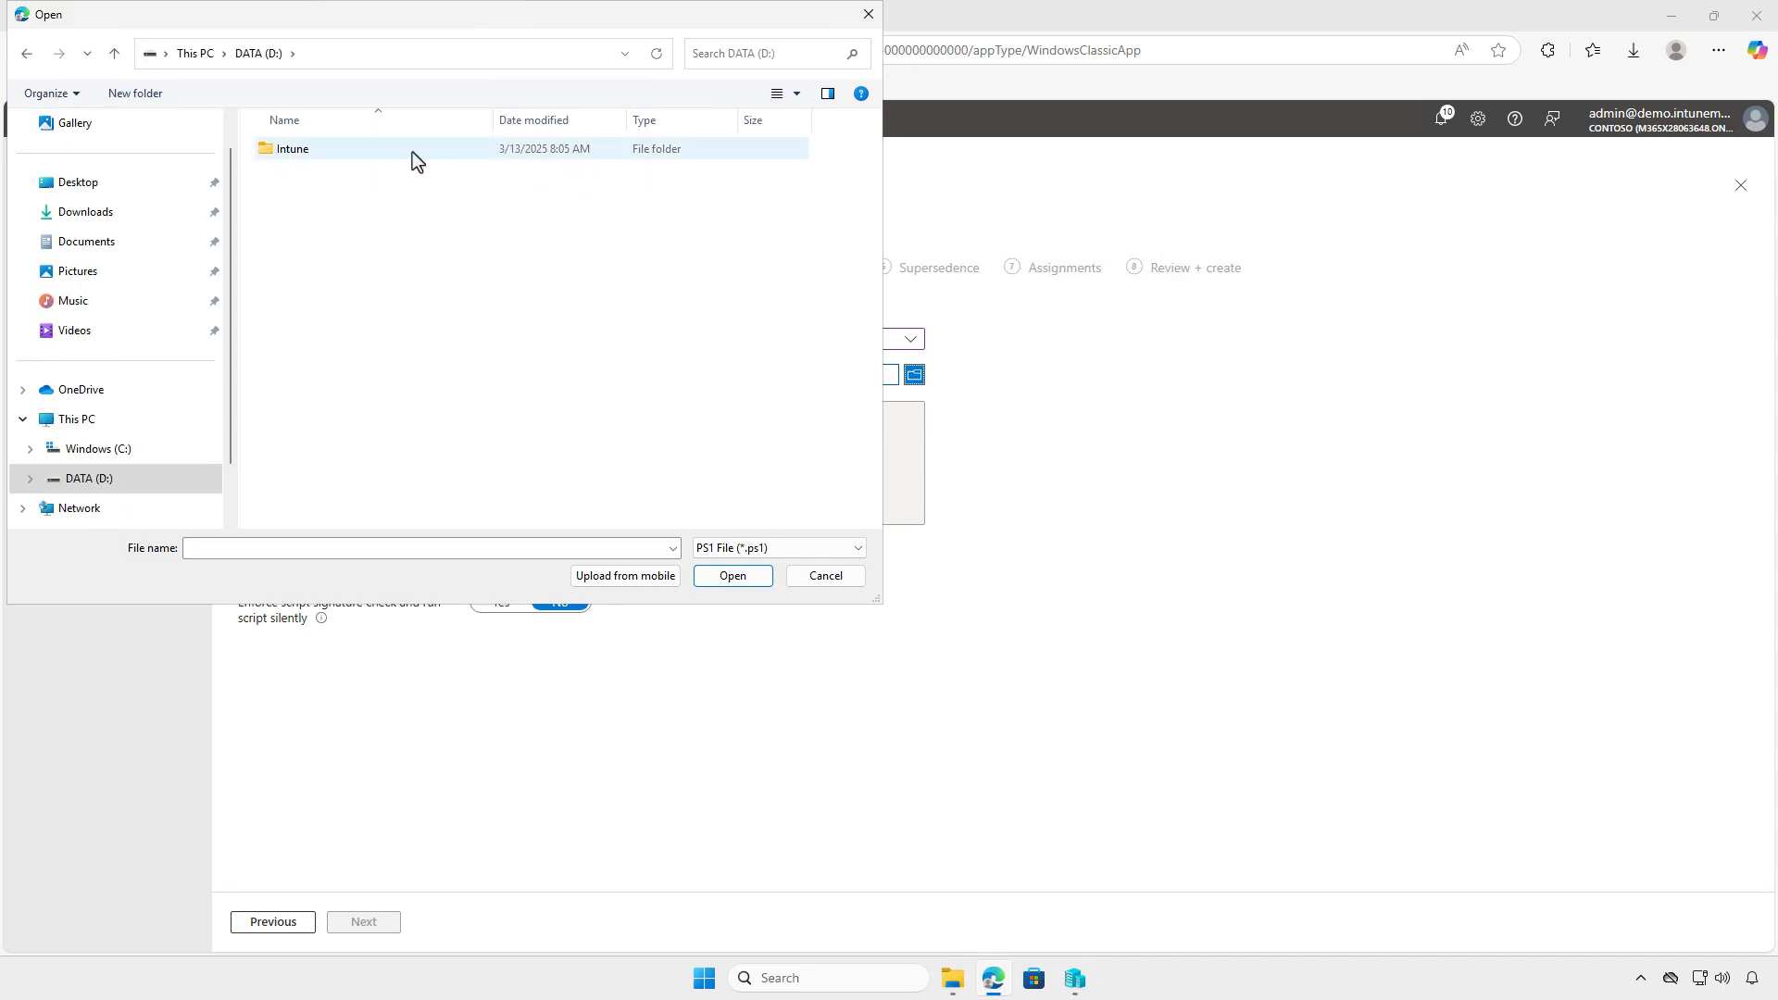
double_click(387, 148)
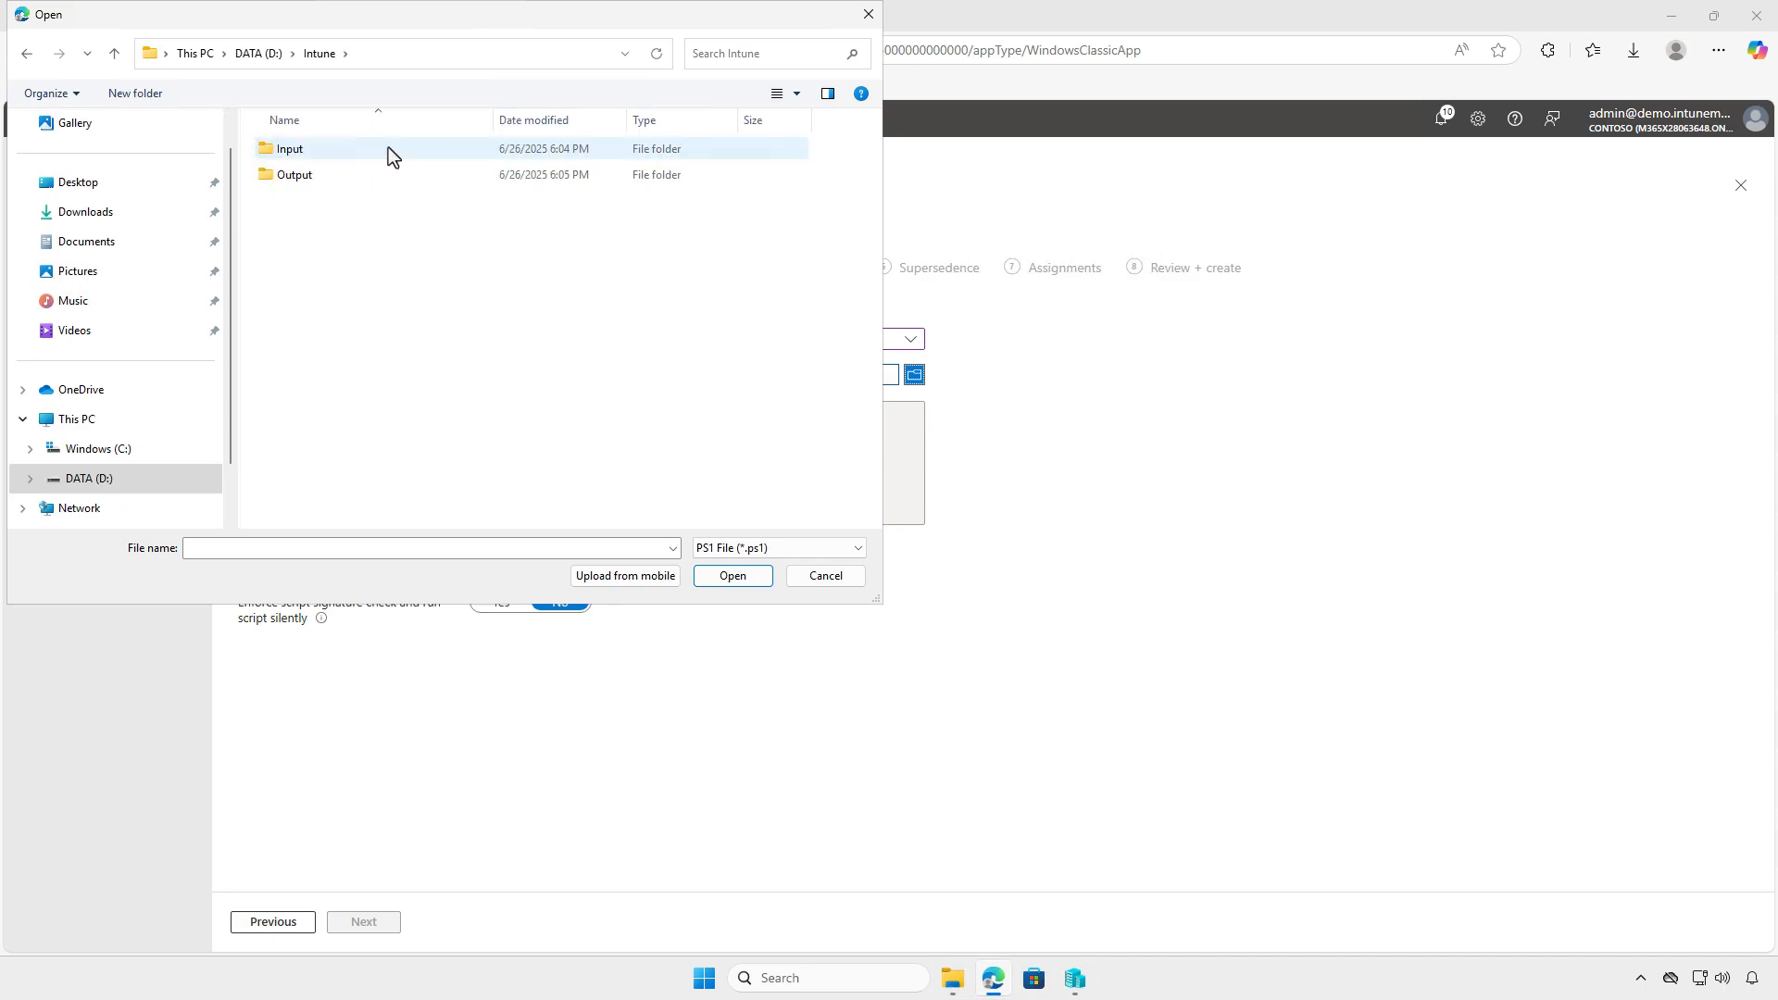
double_click(387, 148)
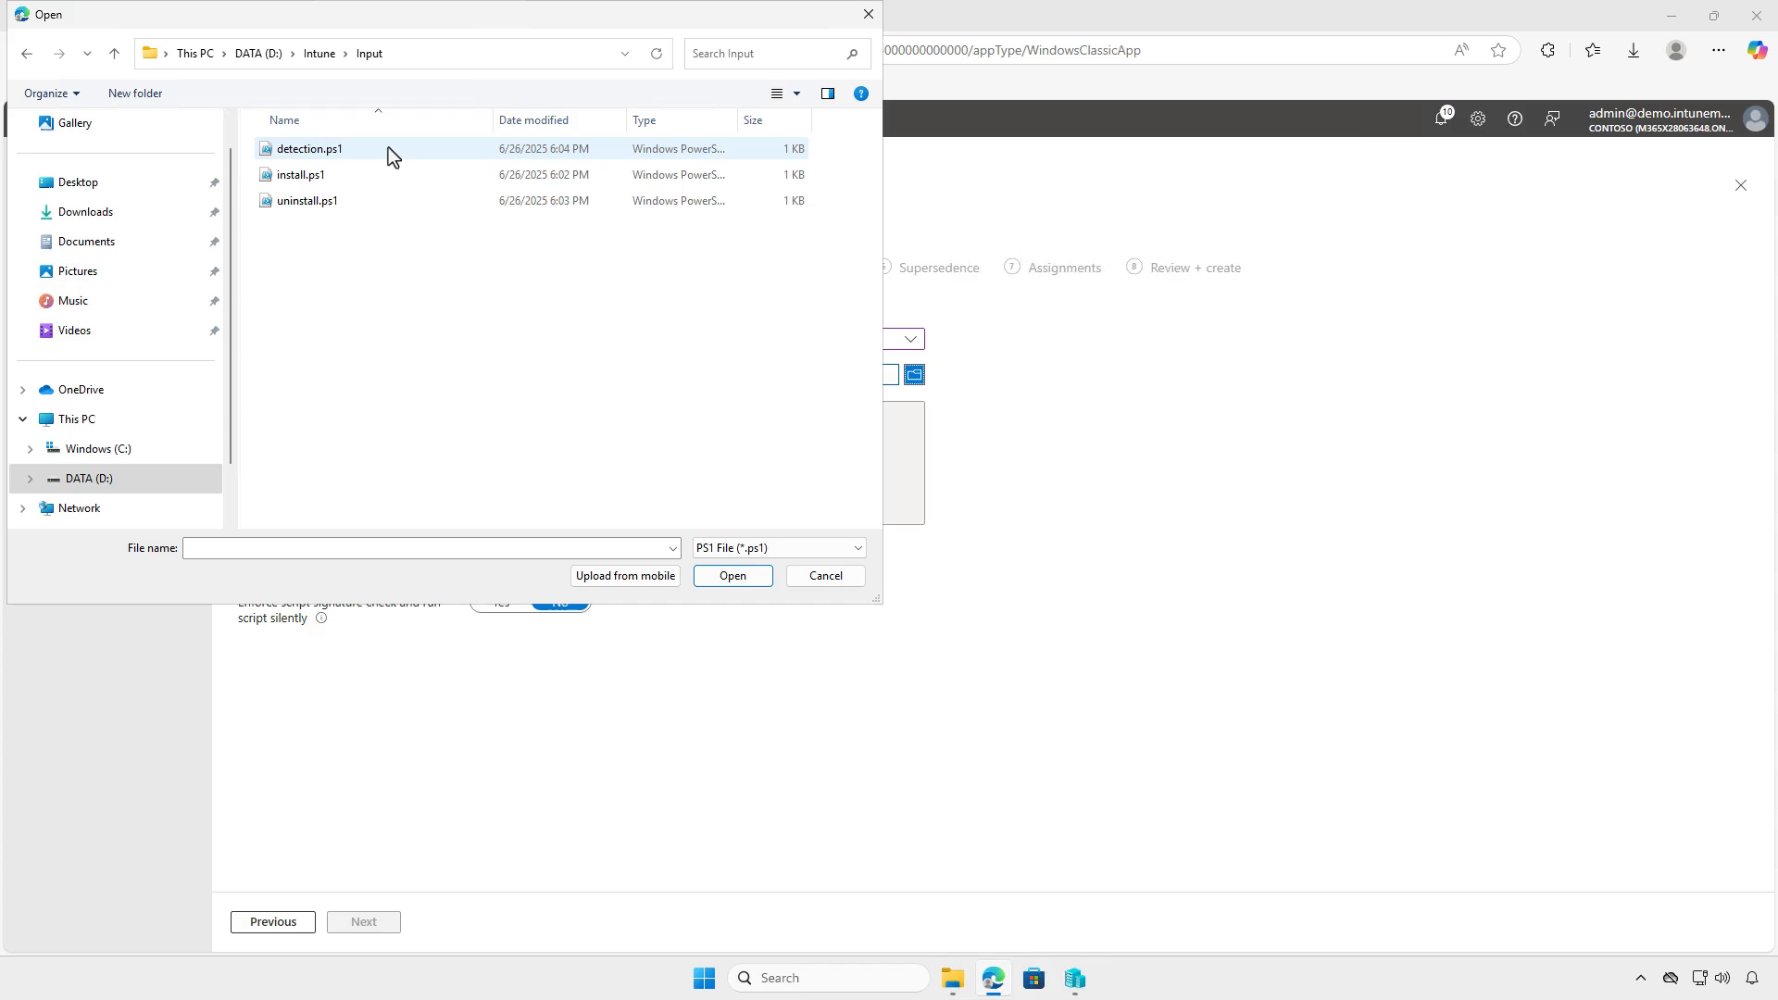
click(387, 148)
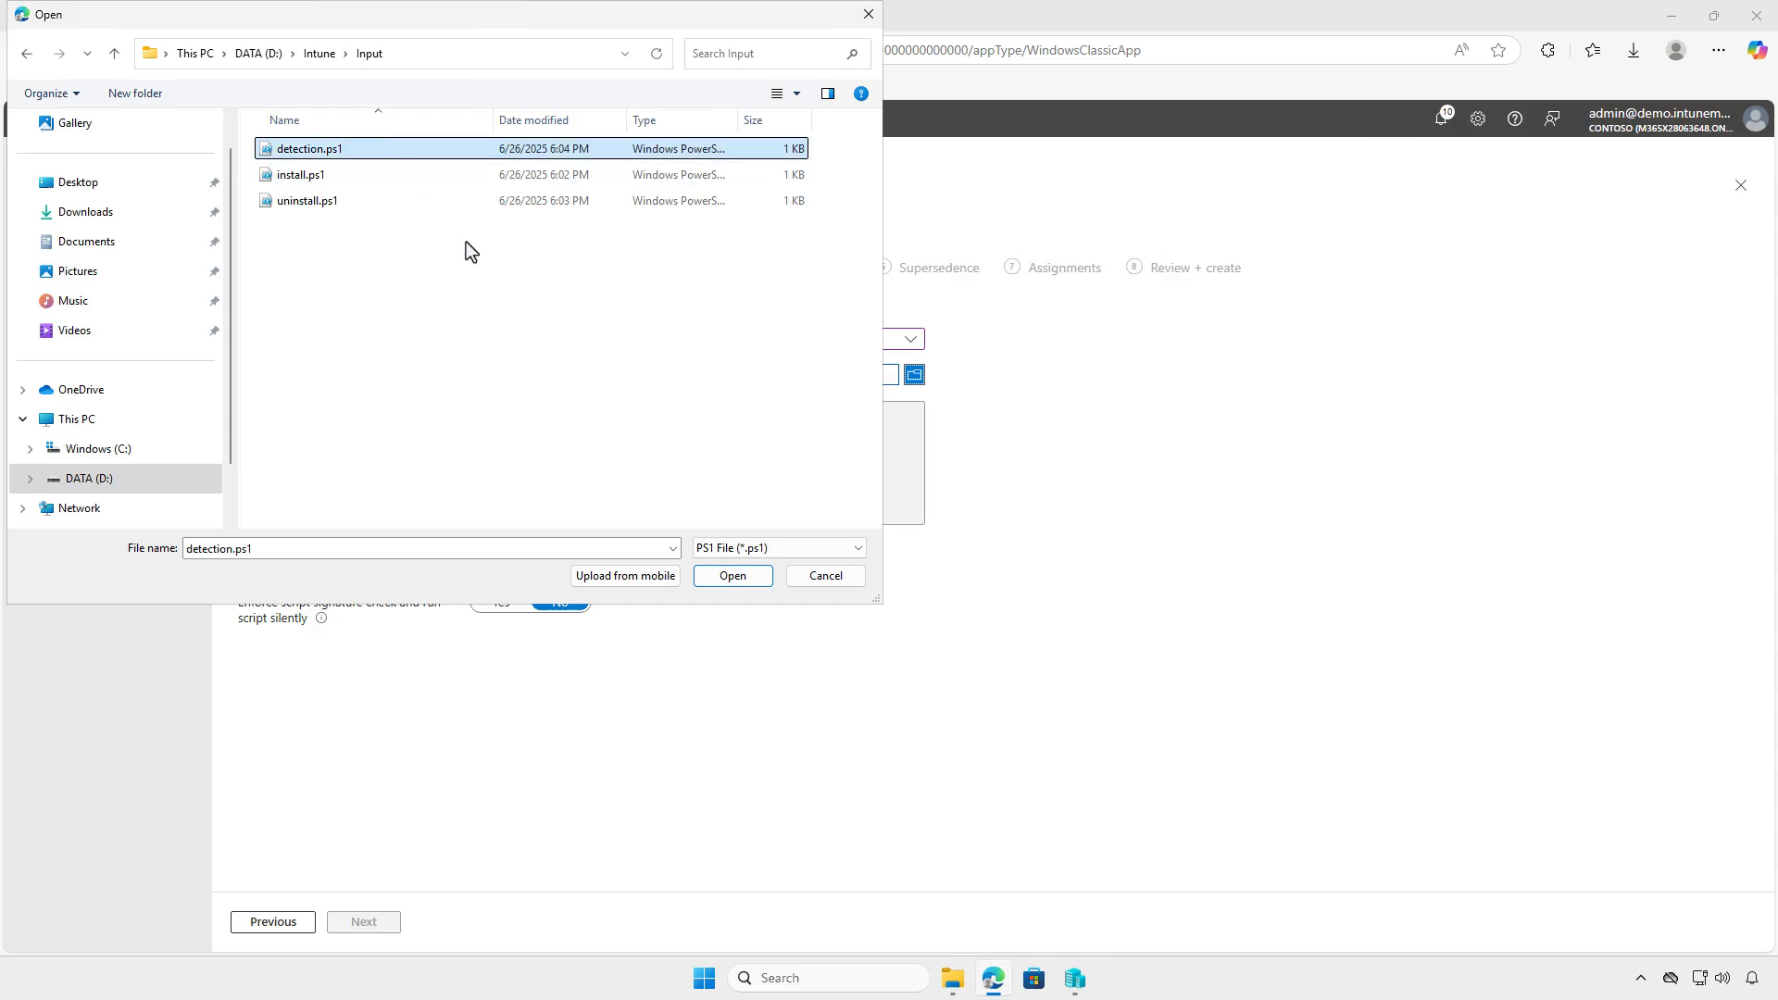
click(723, 575)
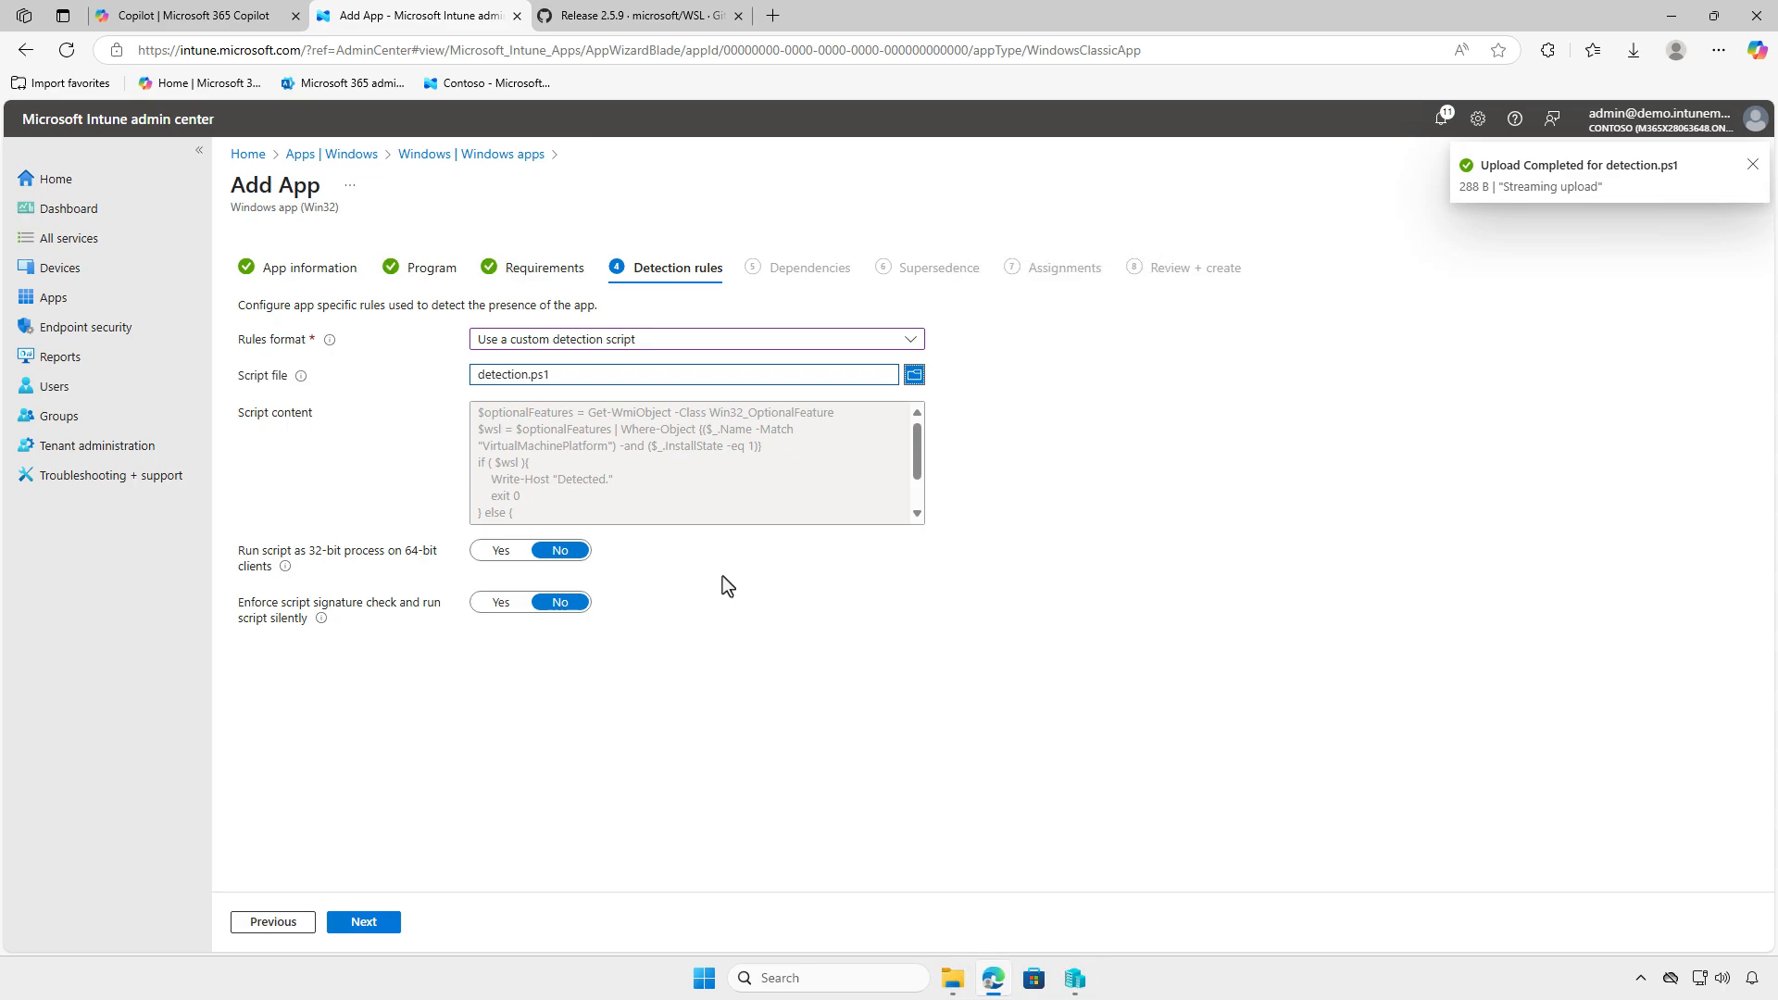
- Accept the detection rules and continue to Assignments without adding any dependencies or superseded apps
click(381, 922)
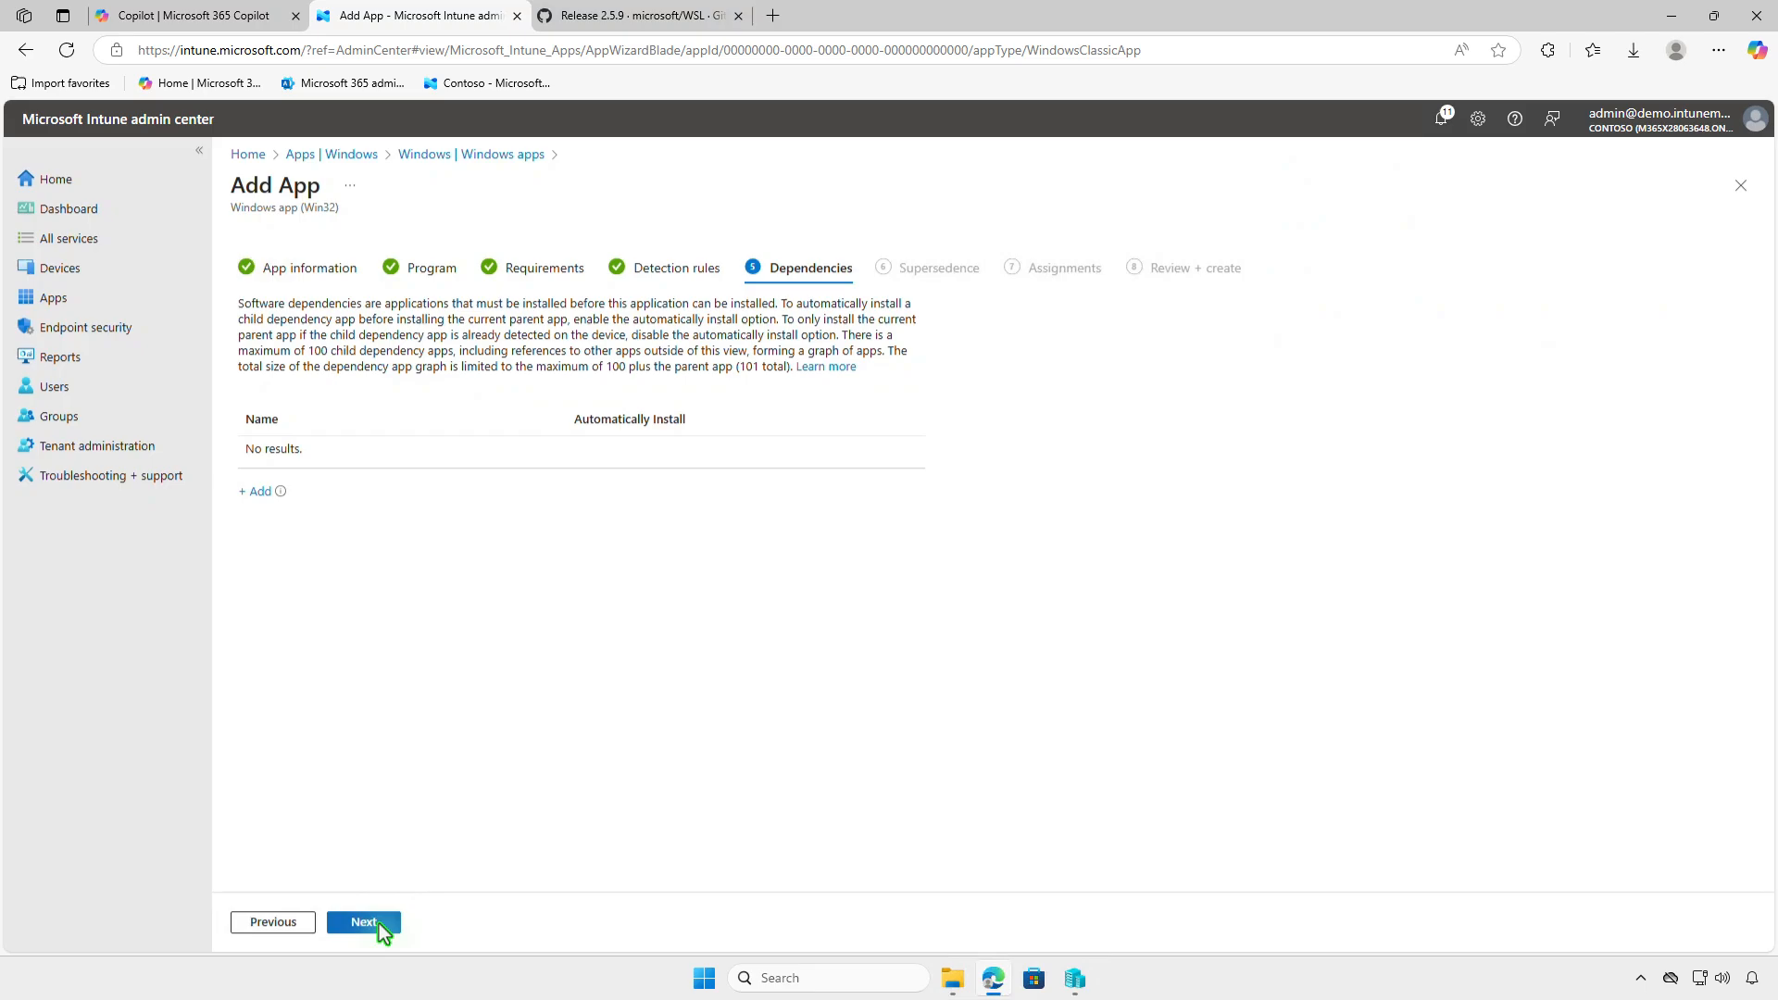
click(381, 924)
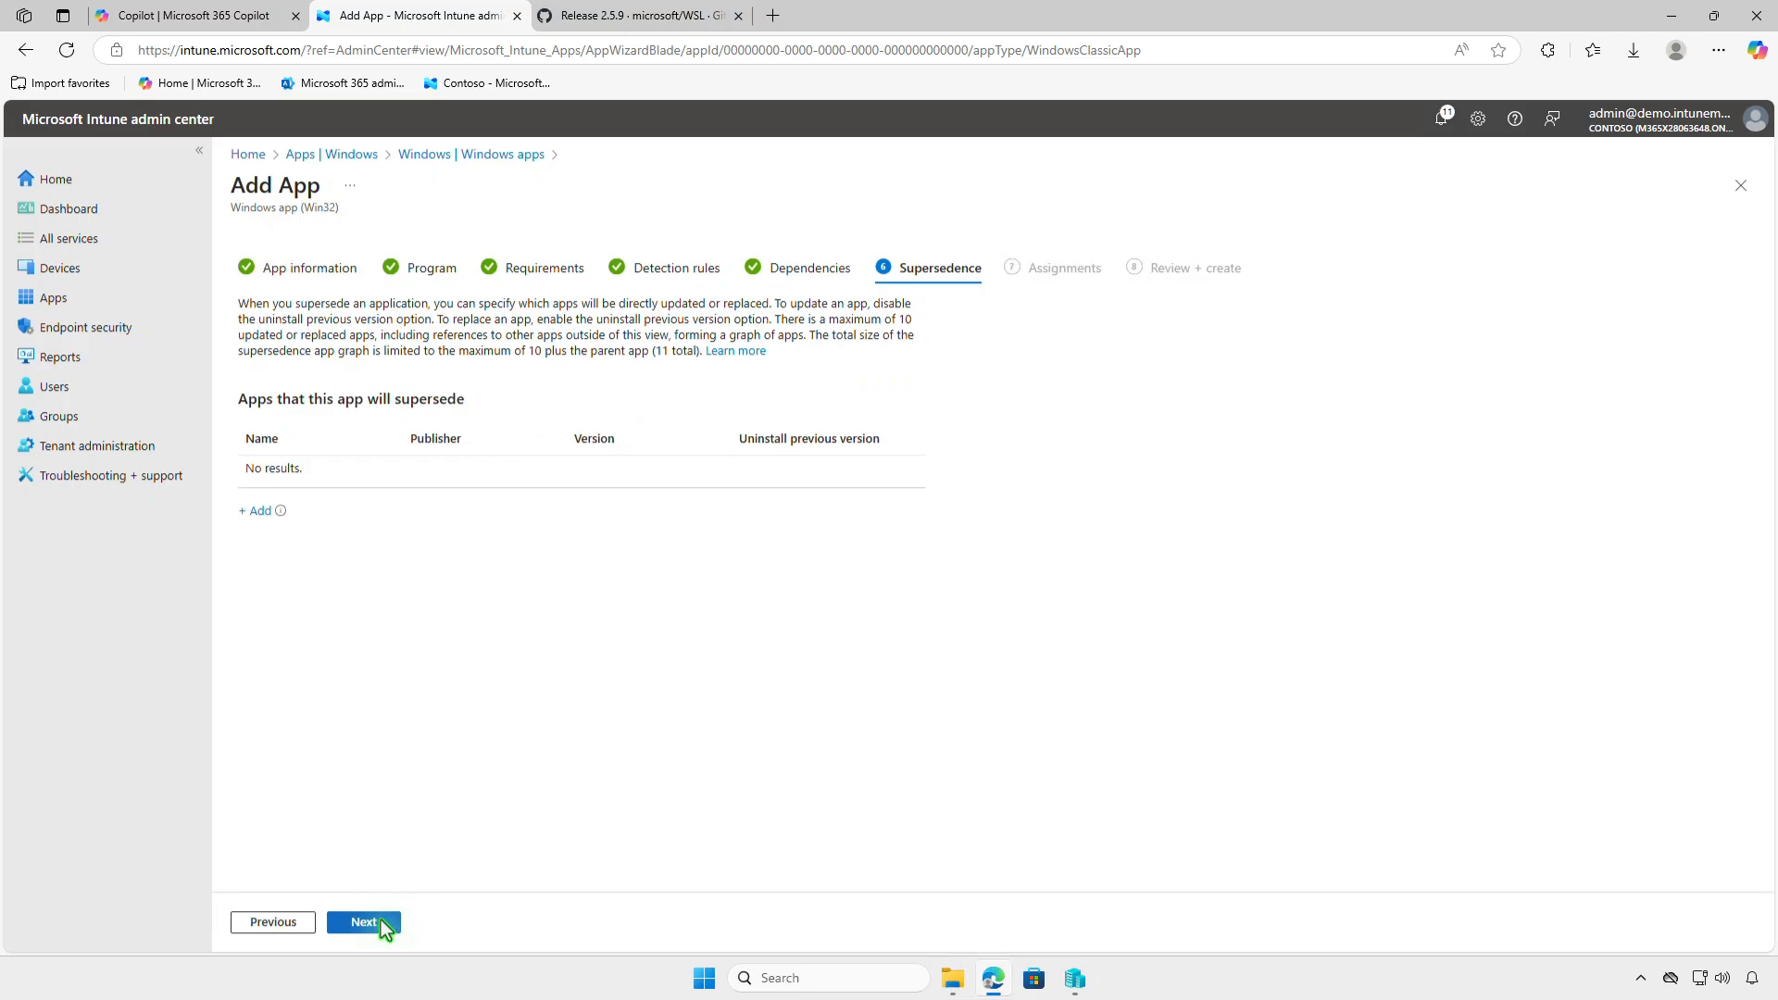
click(380, 921)
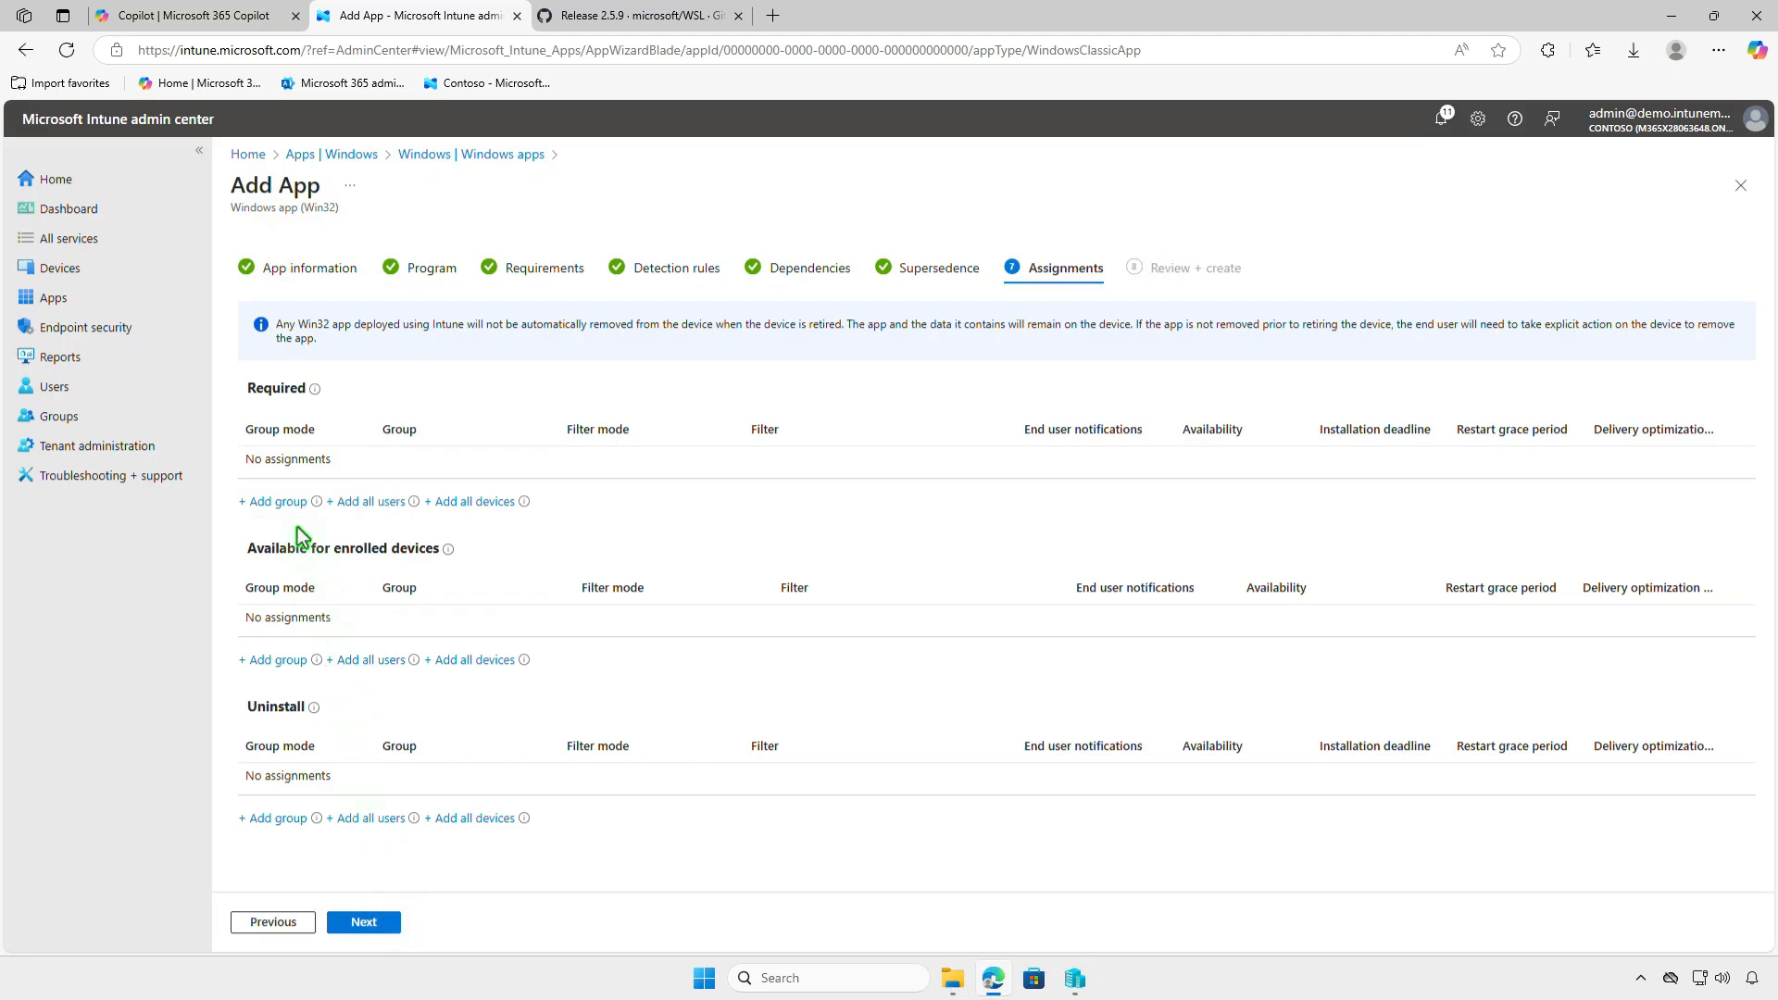
- Assign the app as required to the Test_Devices group and review that assignment's settings without changing them
click(278, 502)
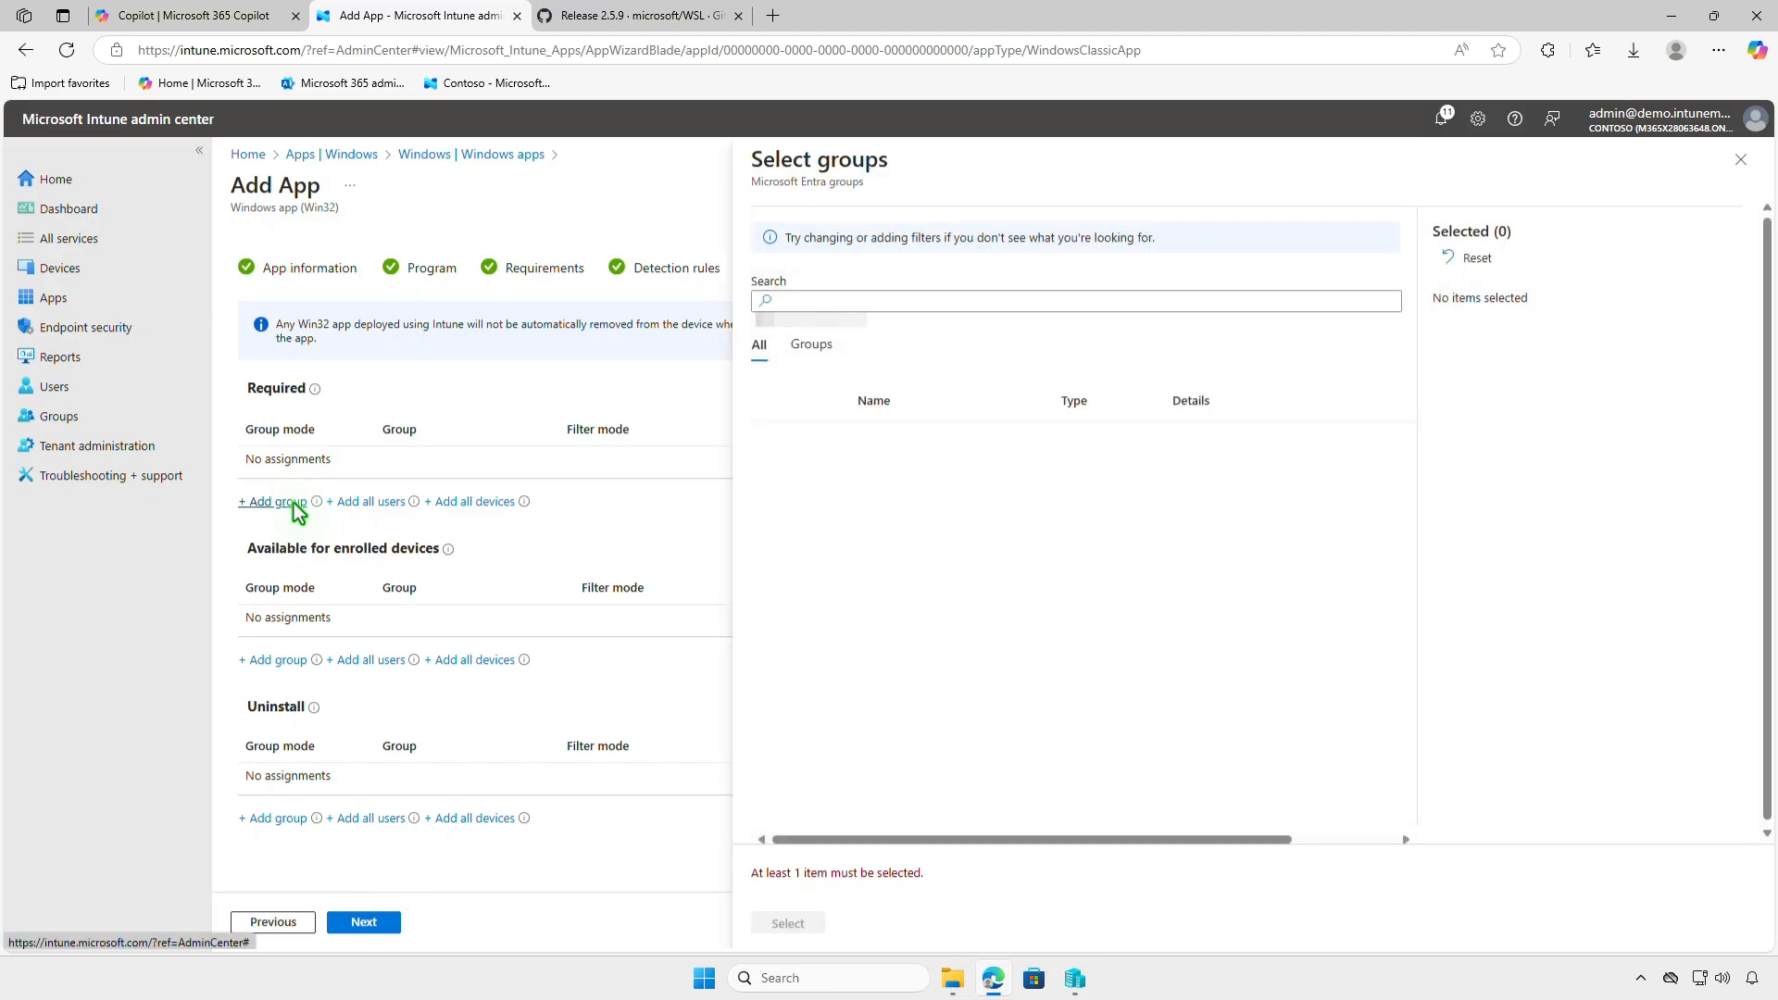
click(775, 443)
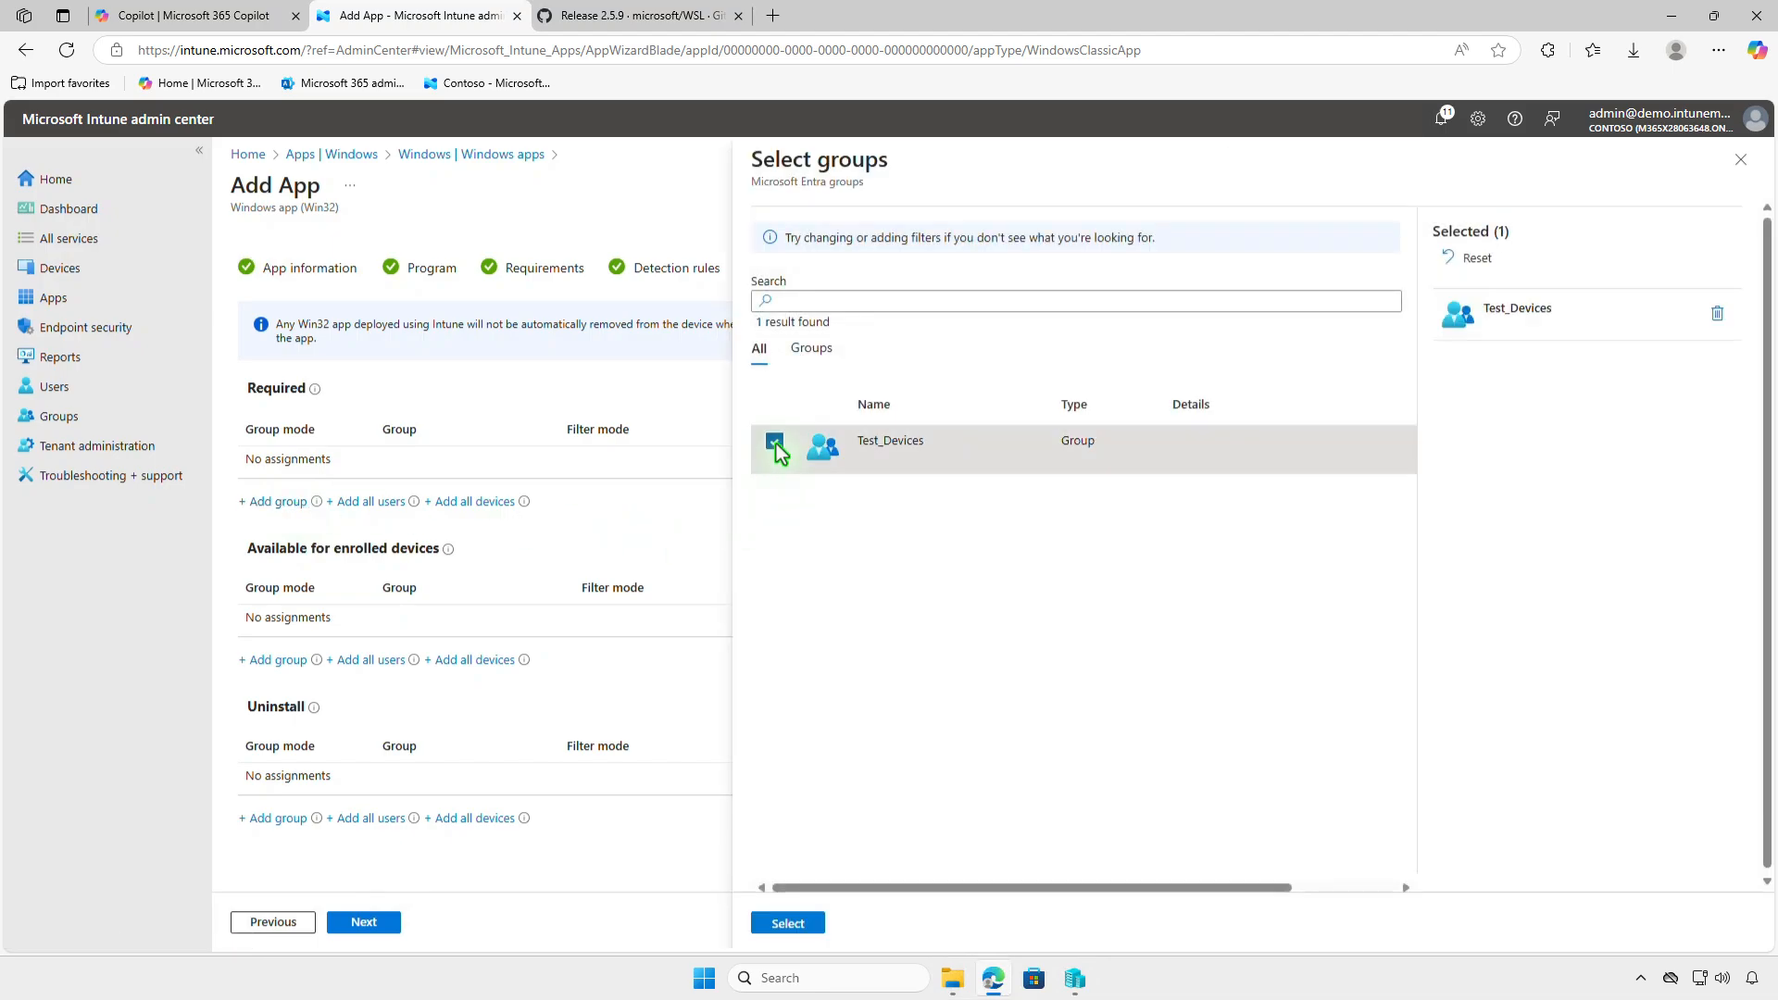
click(786, 924)
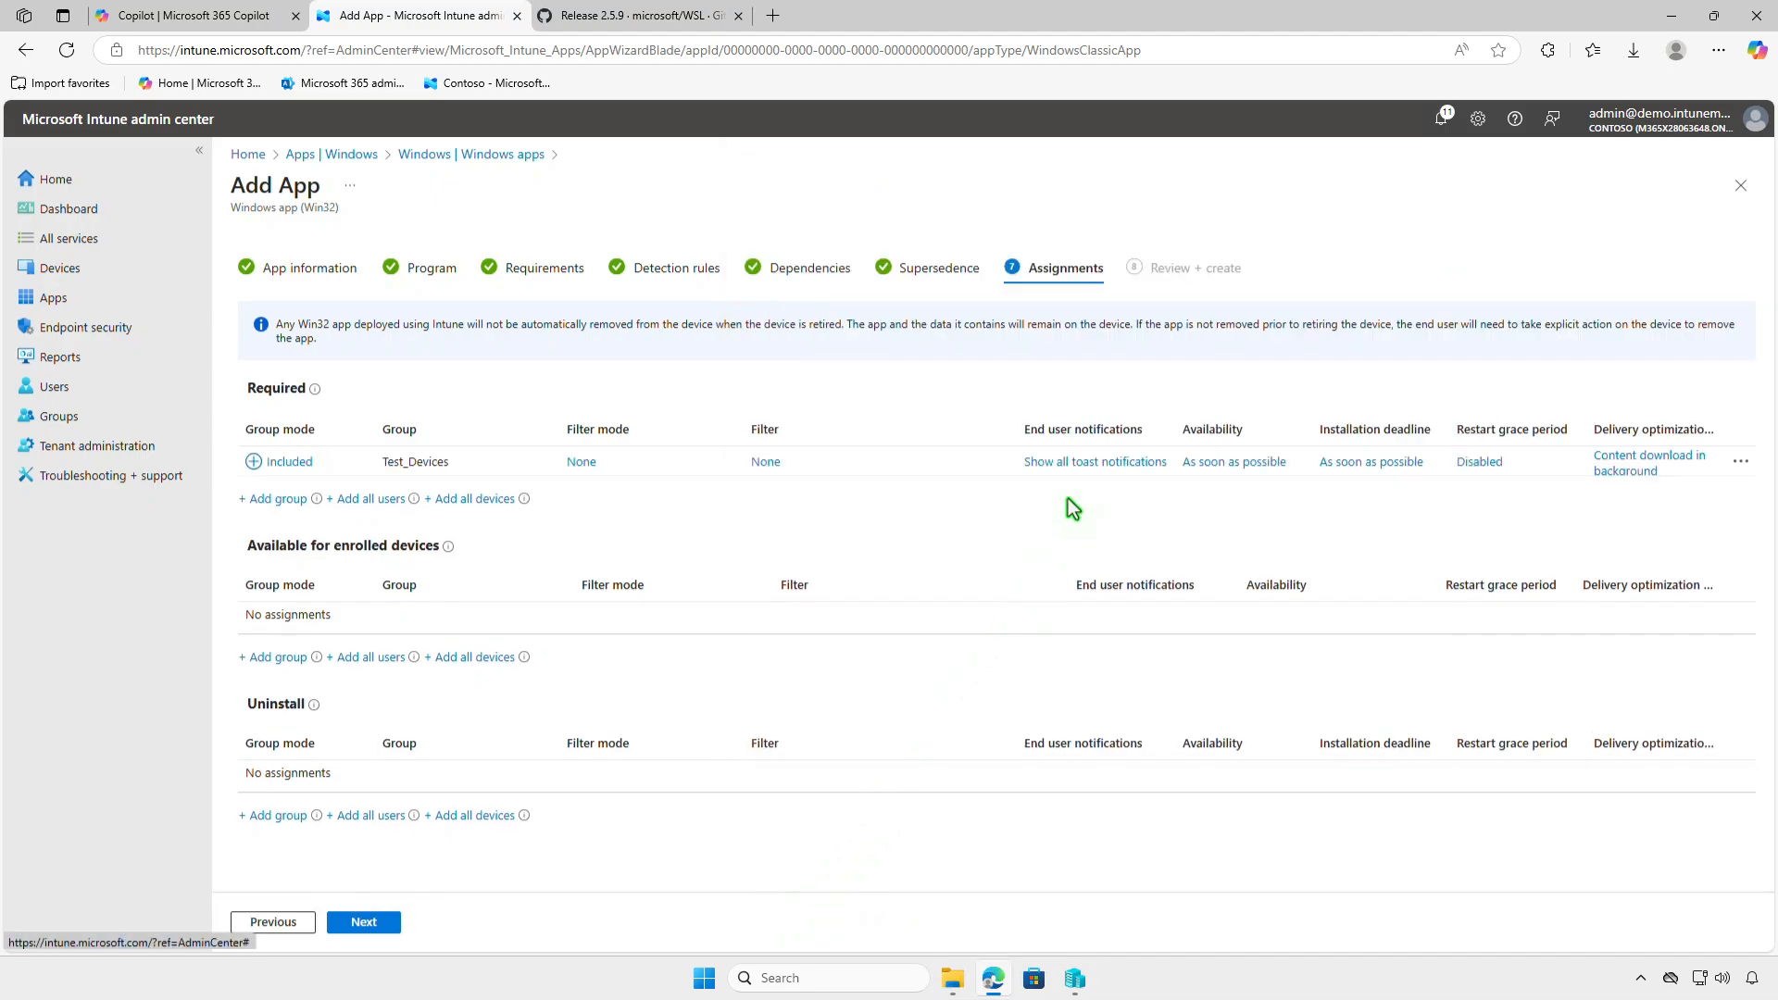
click(1077, 465)
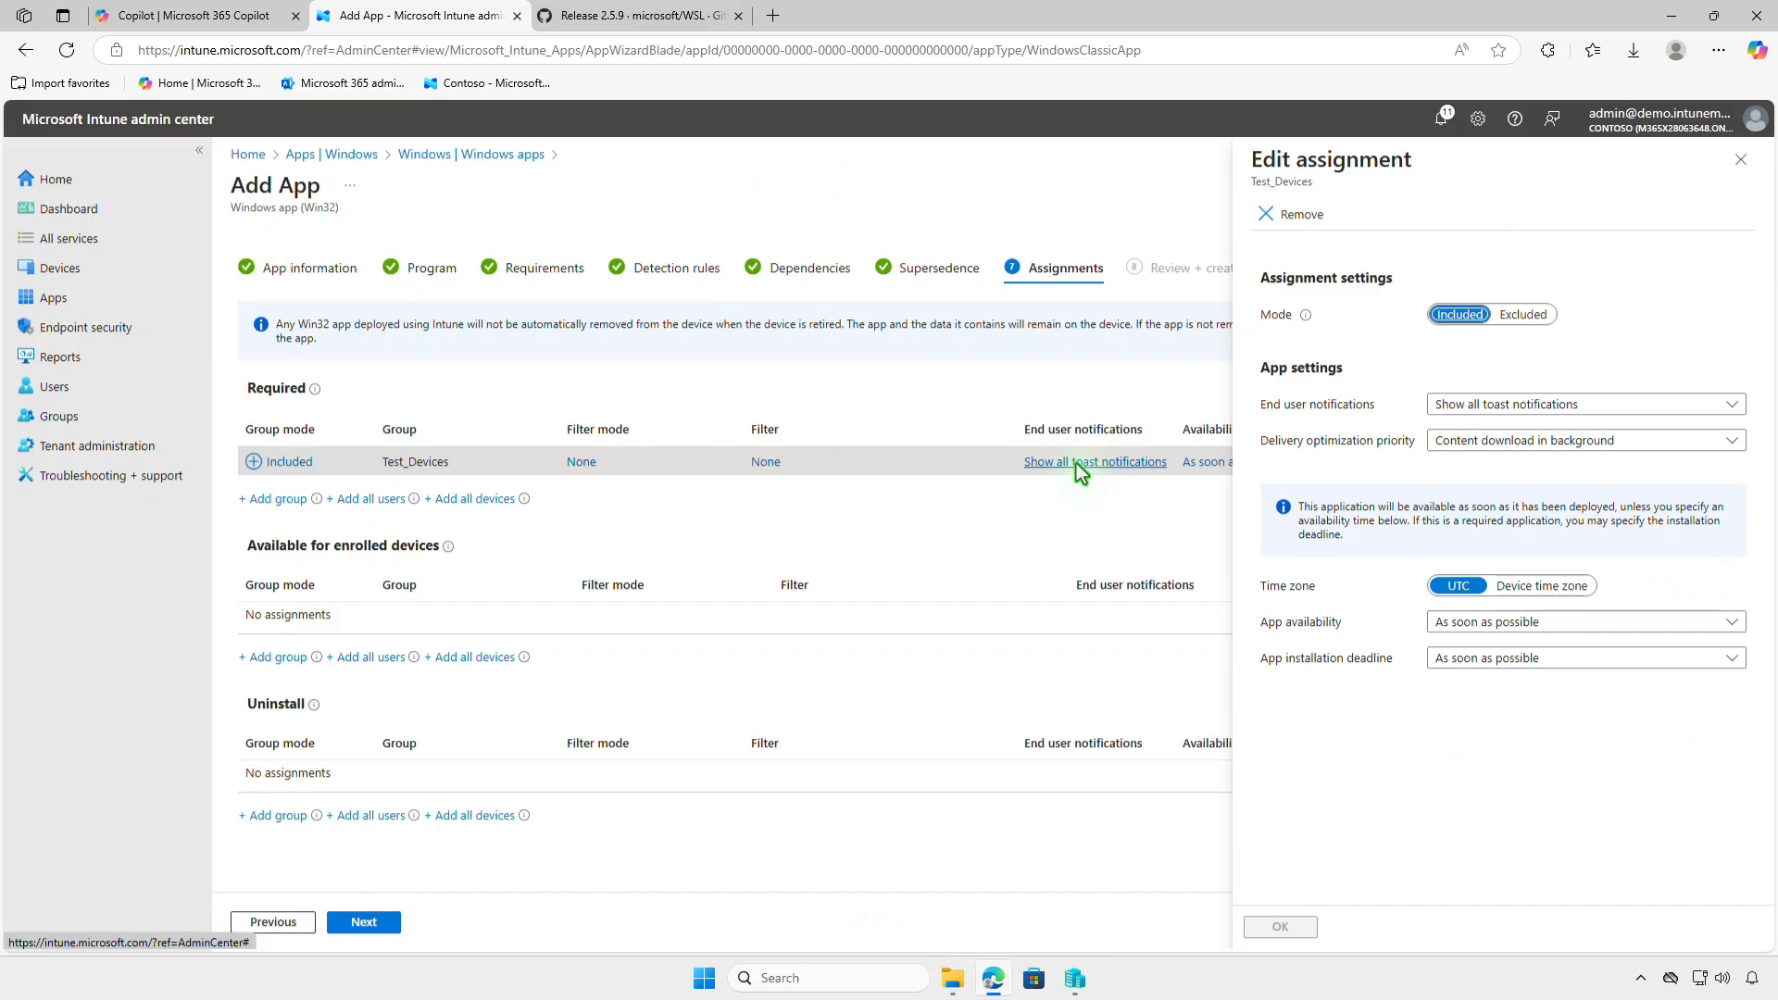
click(1738, 161)
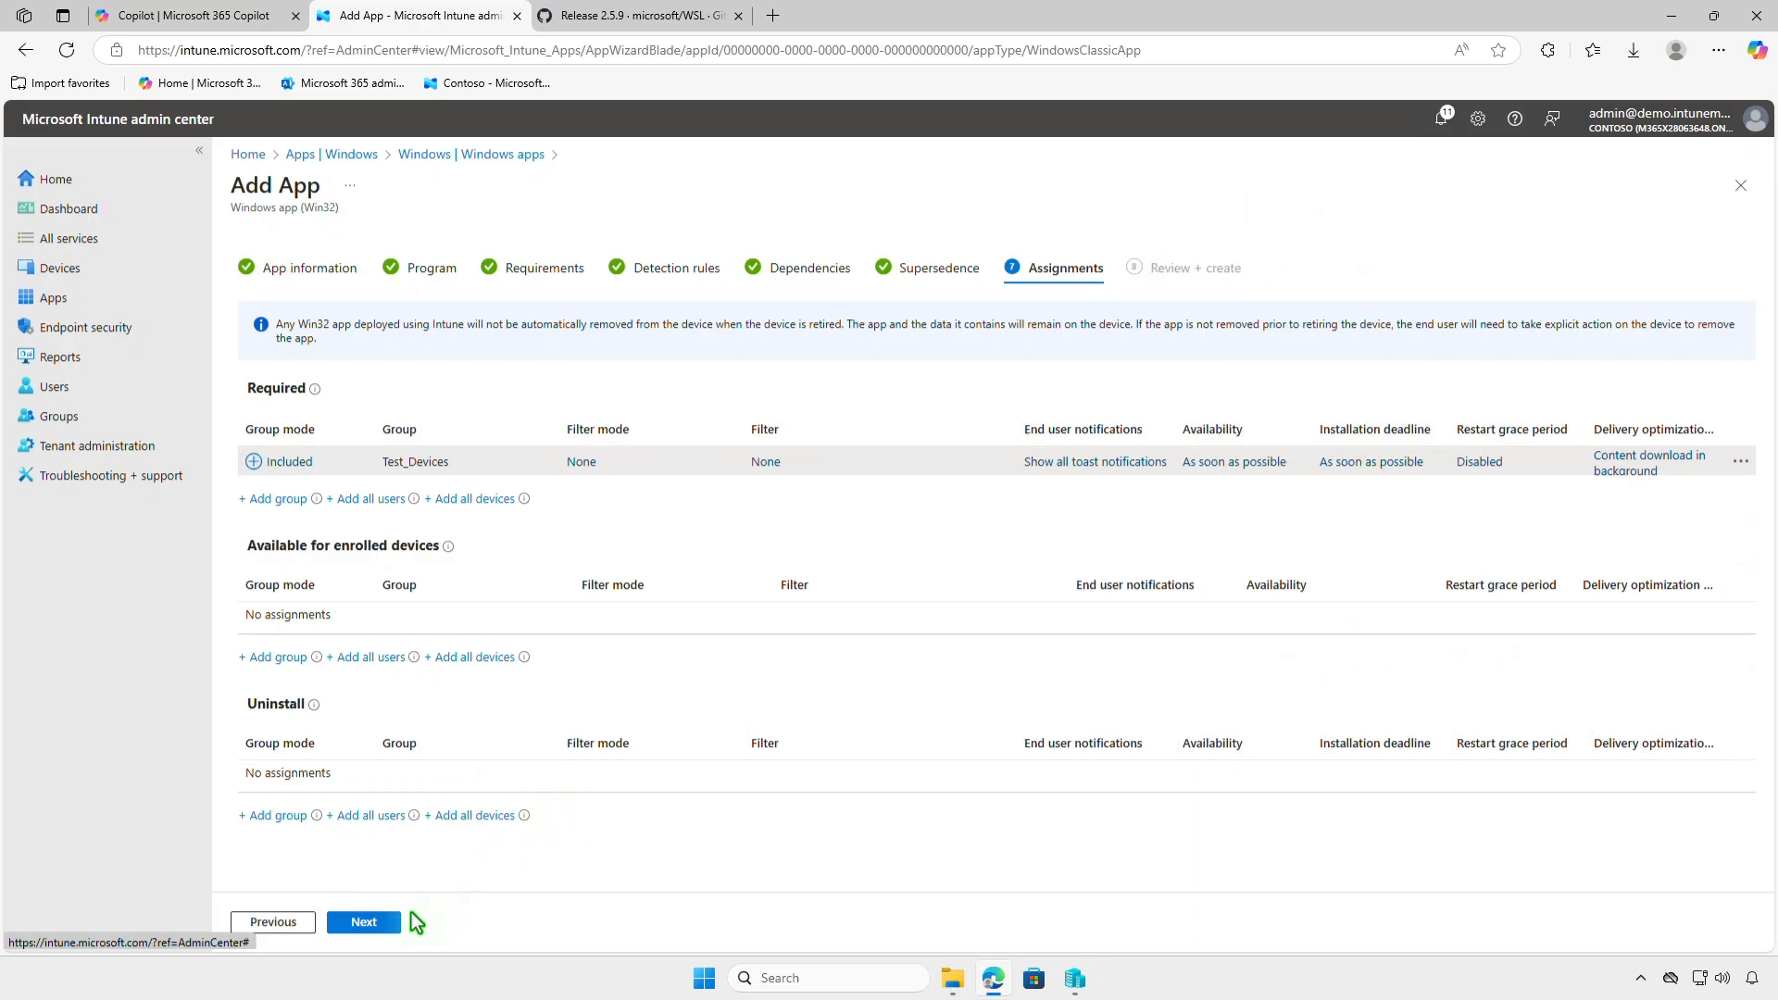
- Proceed to the app summary and create the Windows Subsystem for Linux app
click(383, 924)
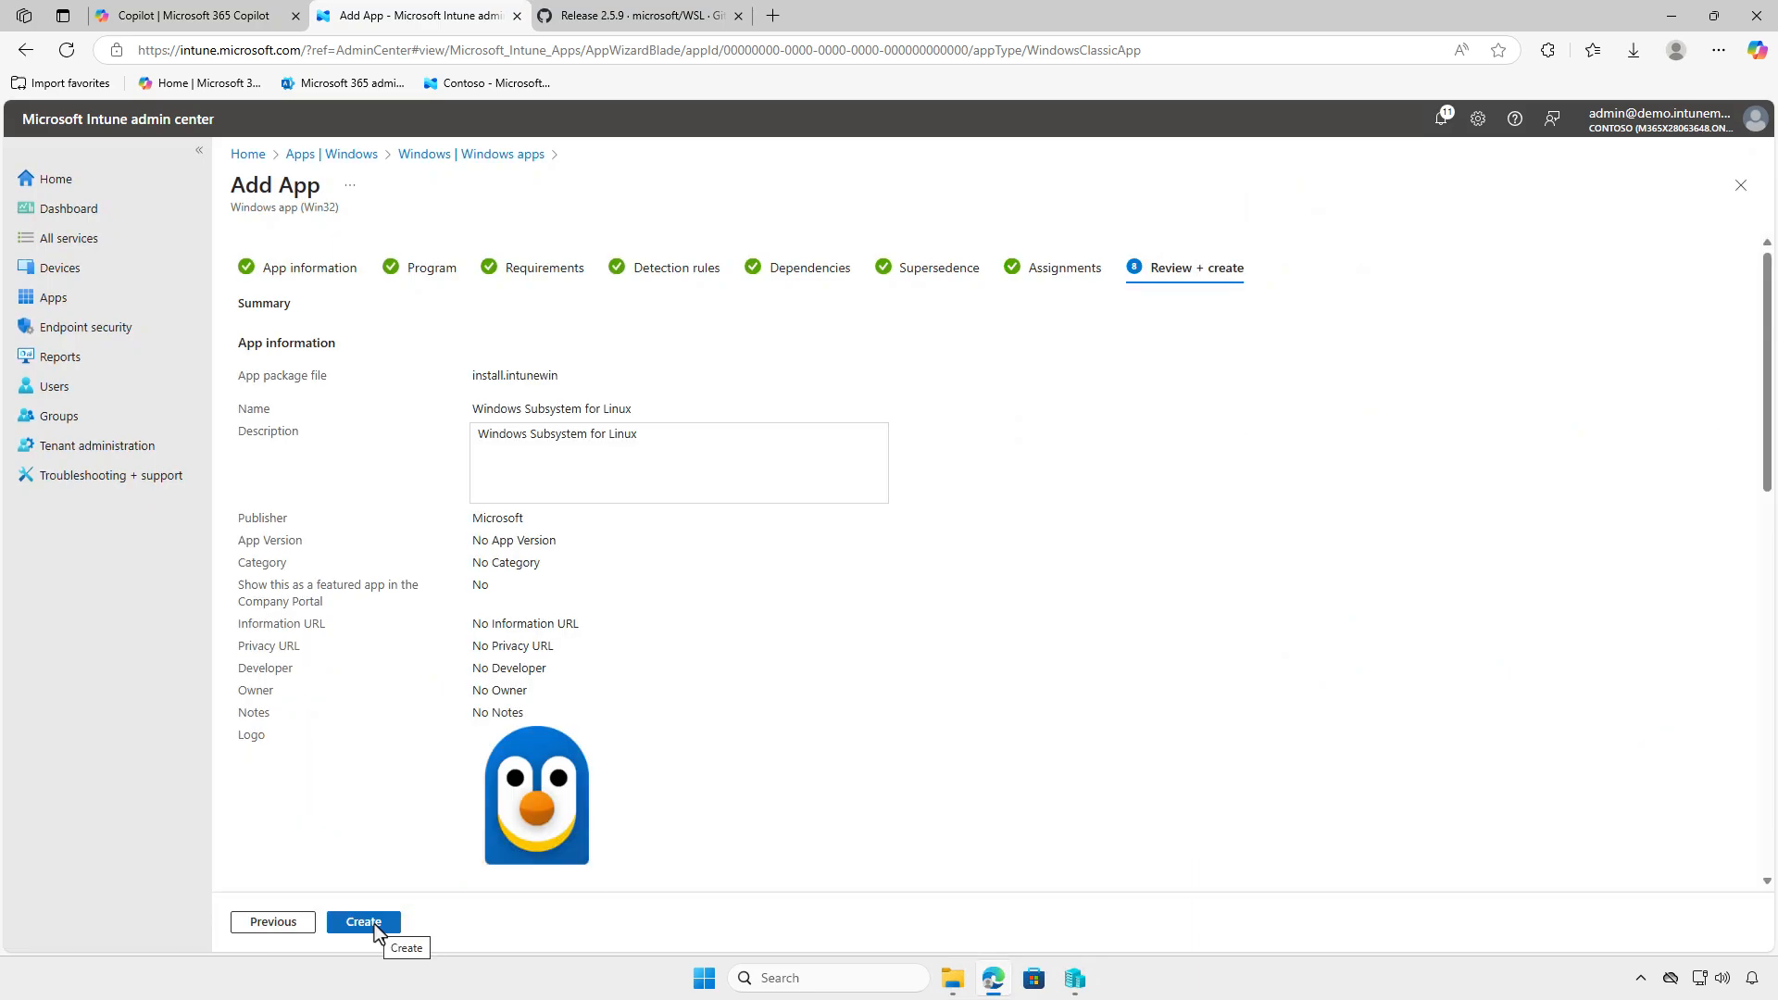
click(374, 924)
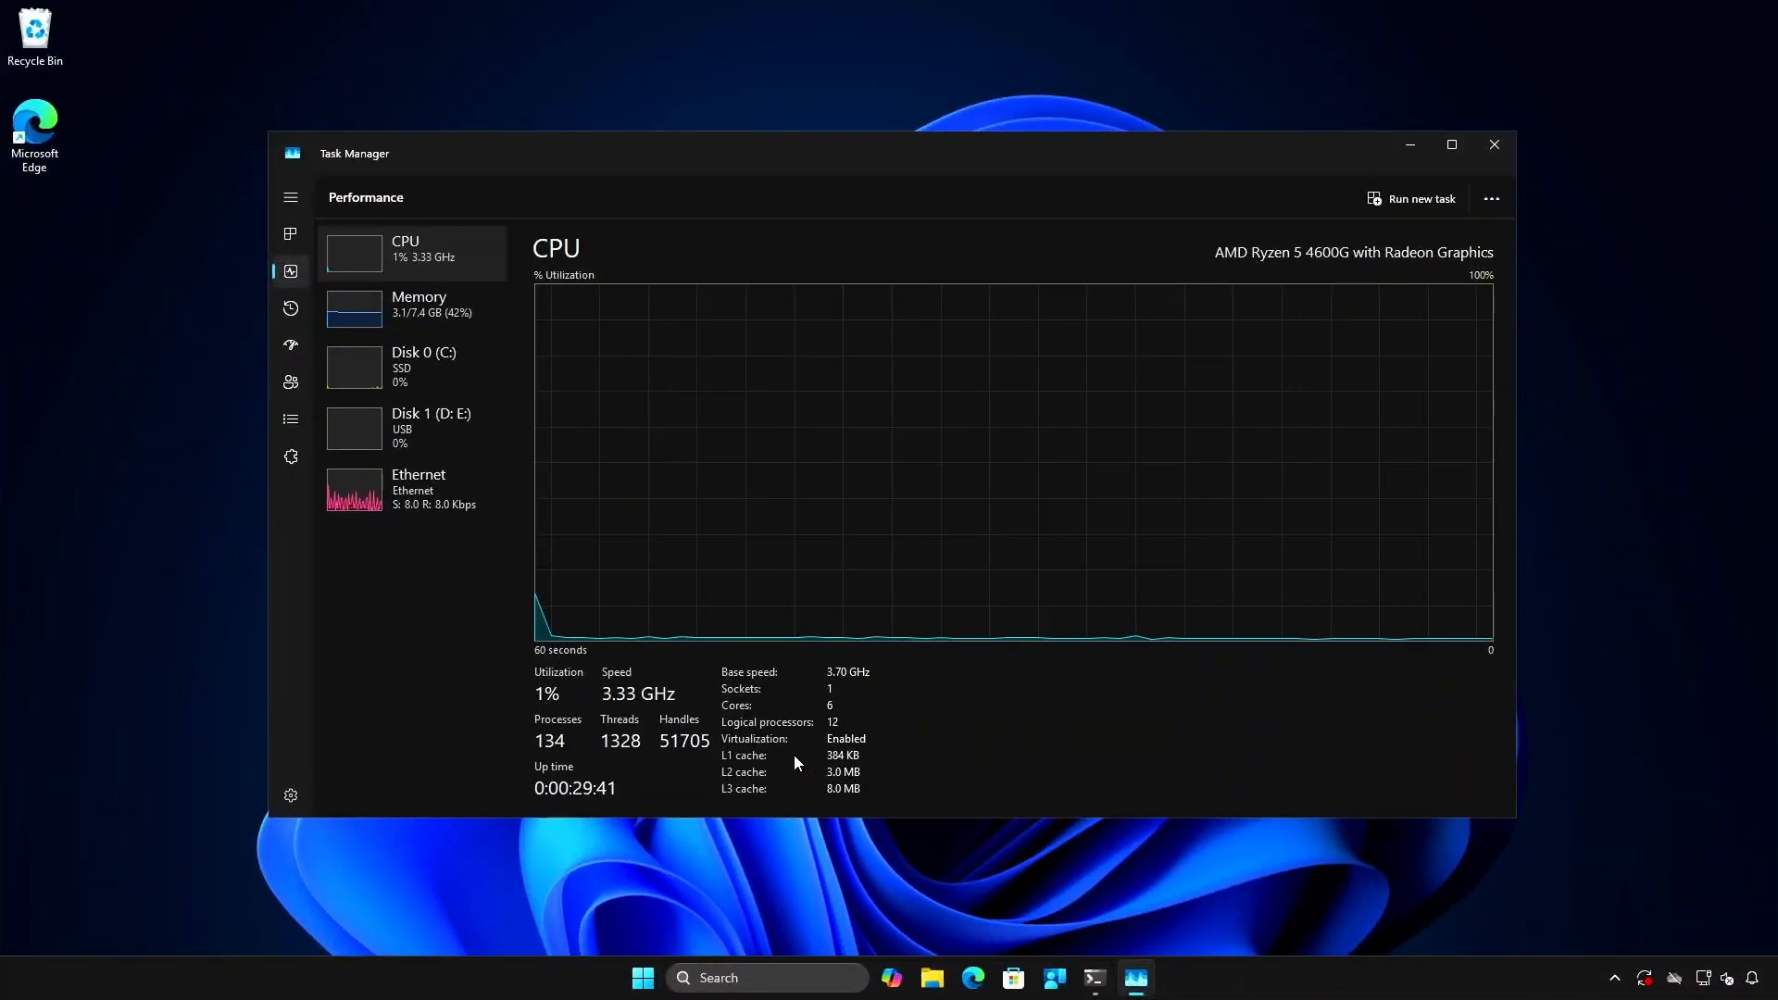
- On the test device, examine the work account's management information in Windows Settings, including managed policies, applications and device sync status
click(1403, 144)
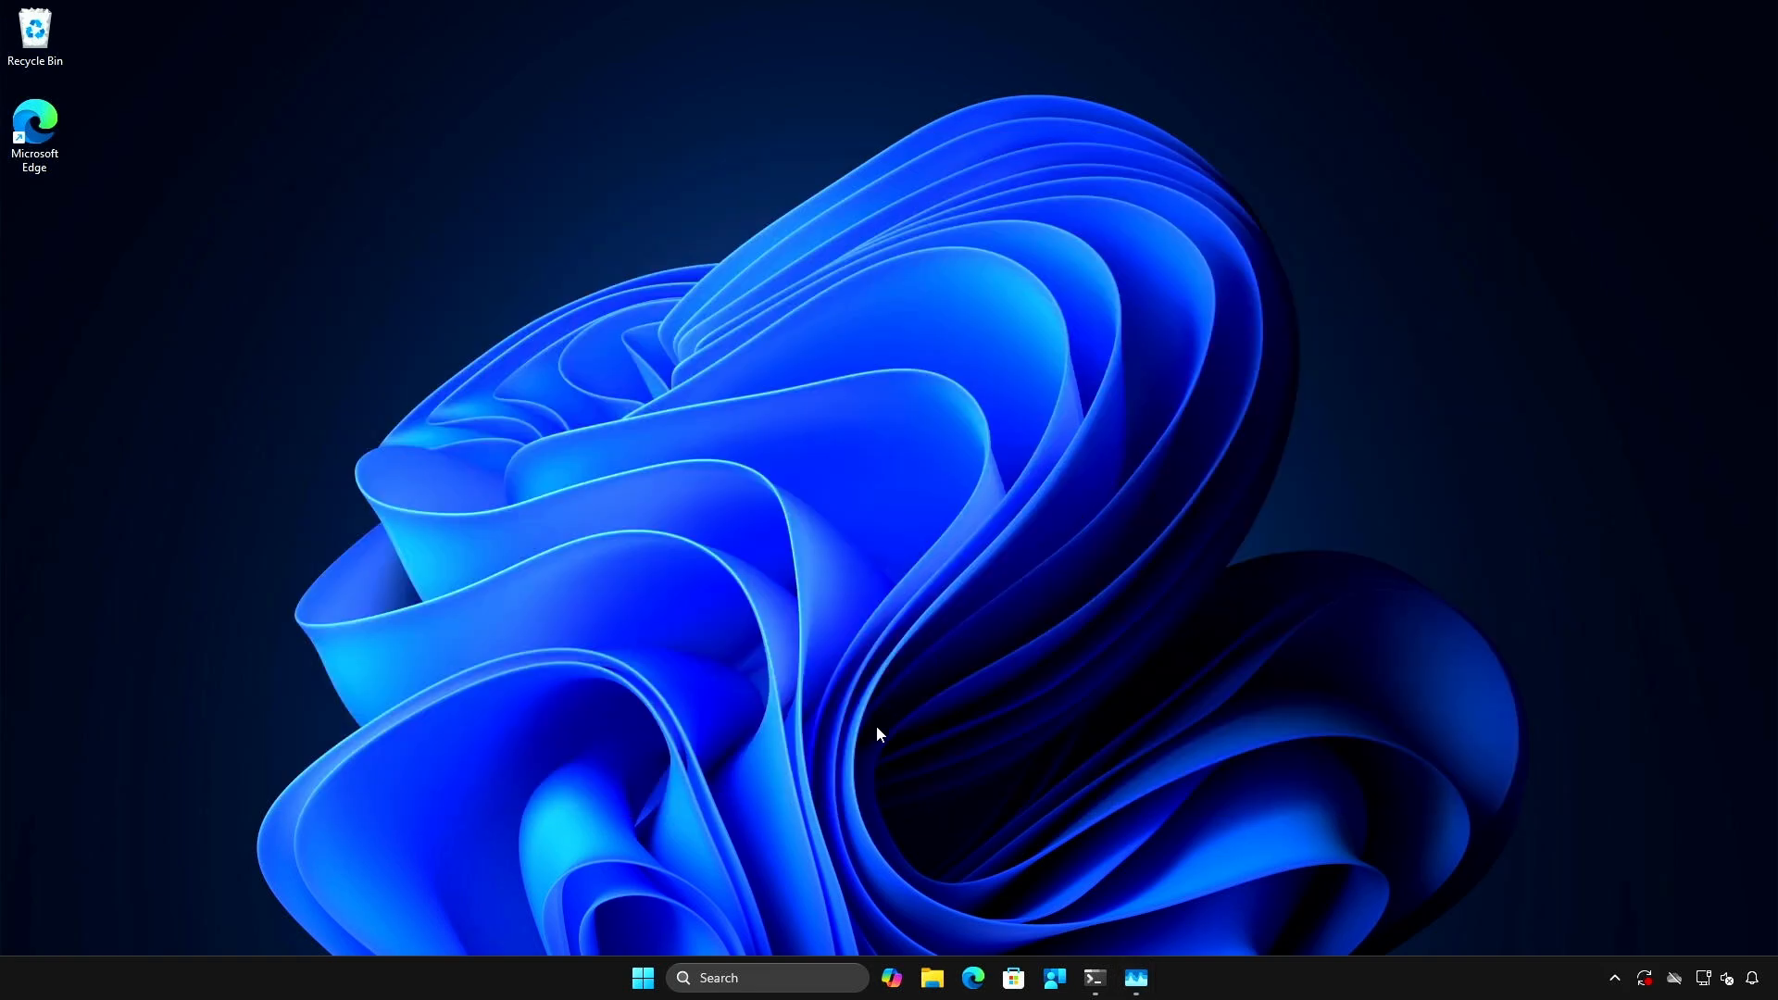
click(642, 977)
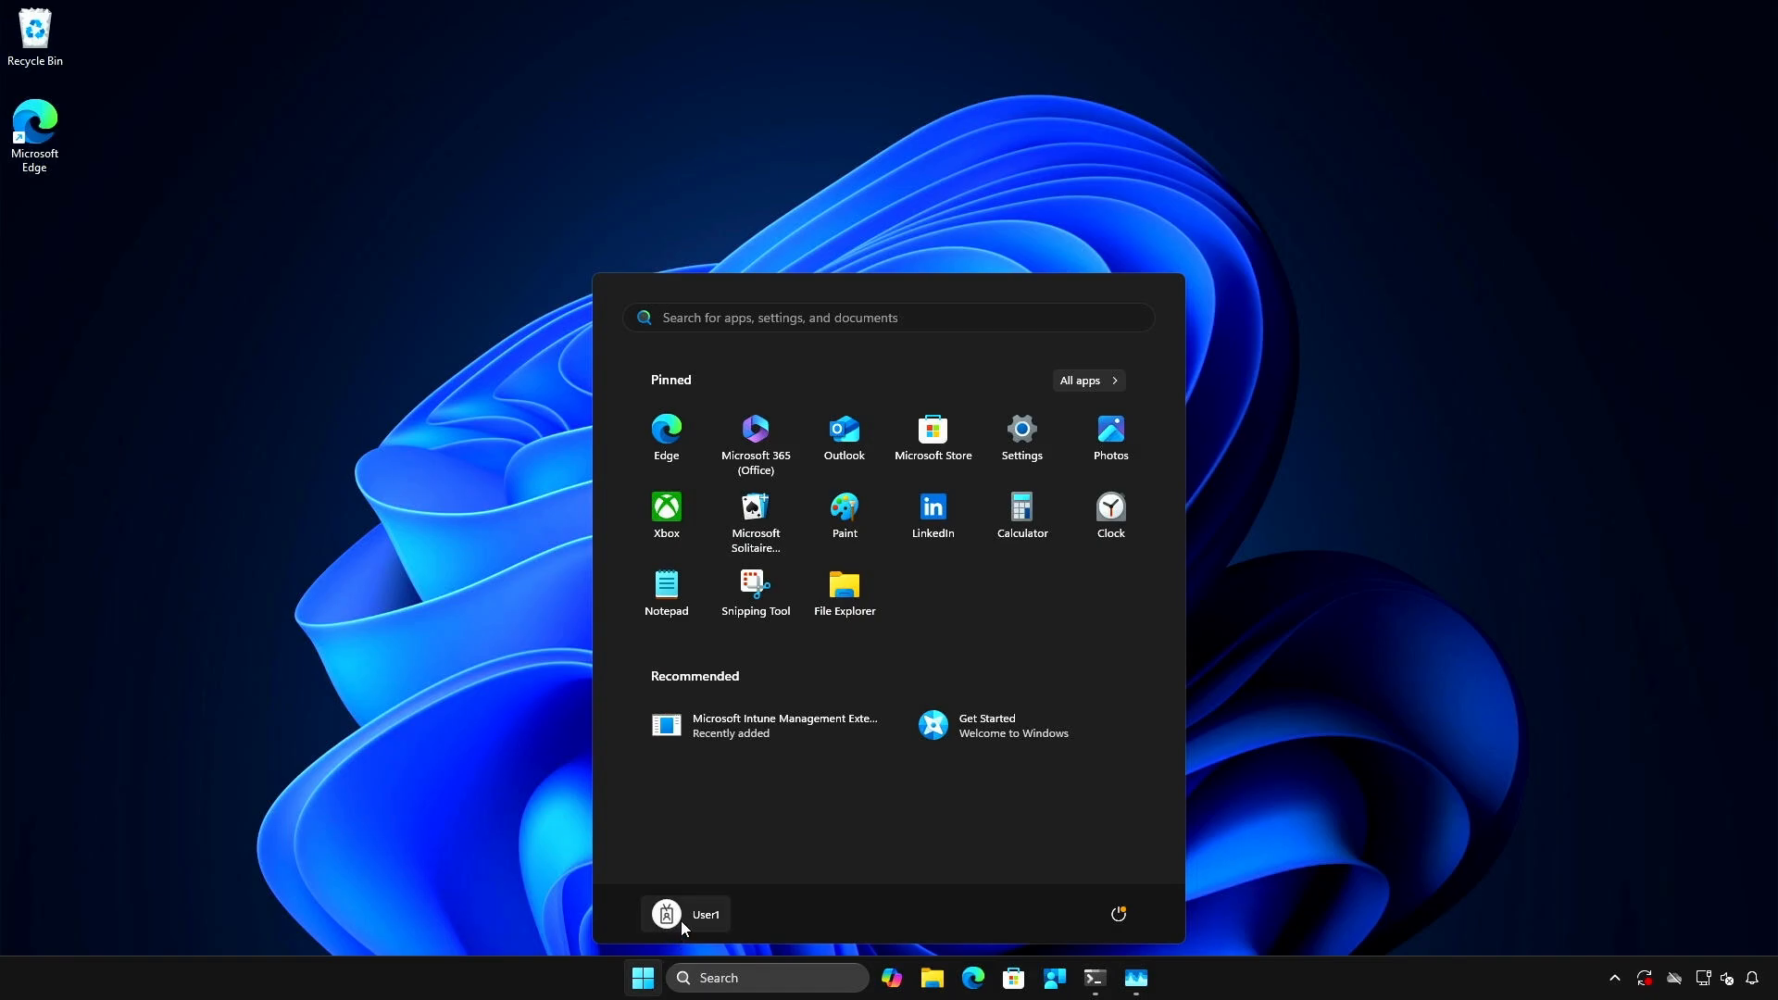
click(686, 912)
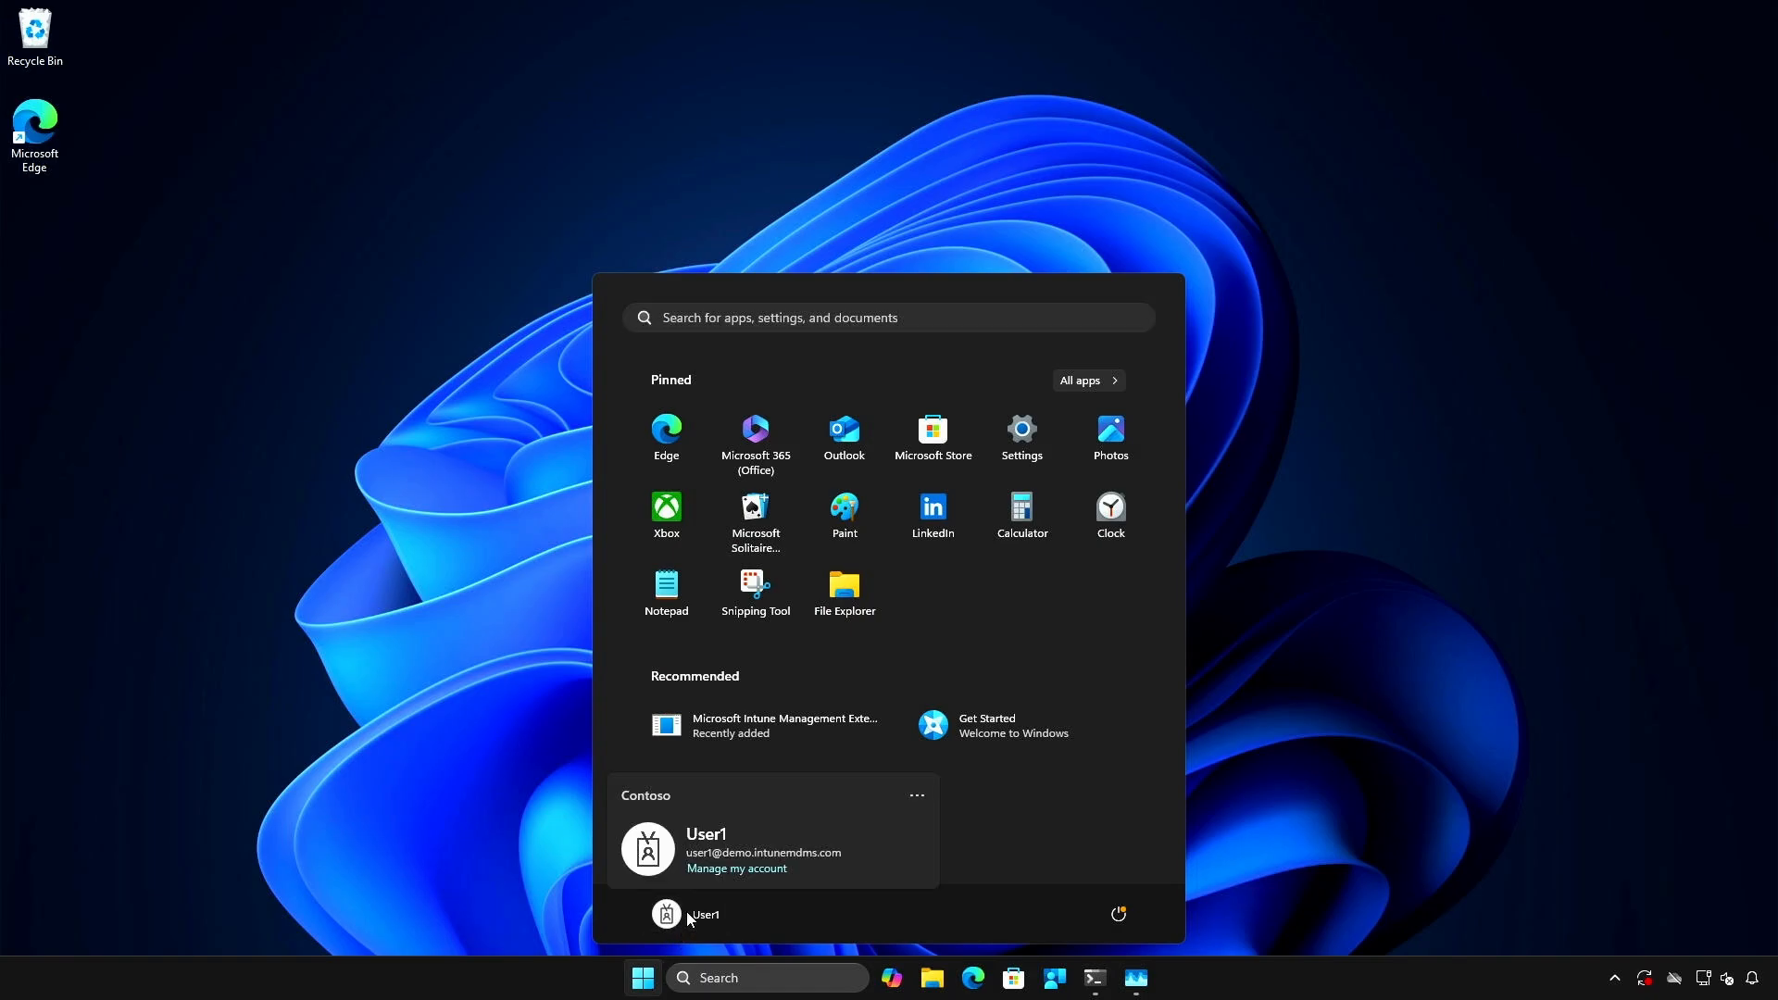
click(737, 870)
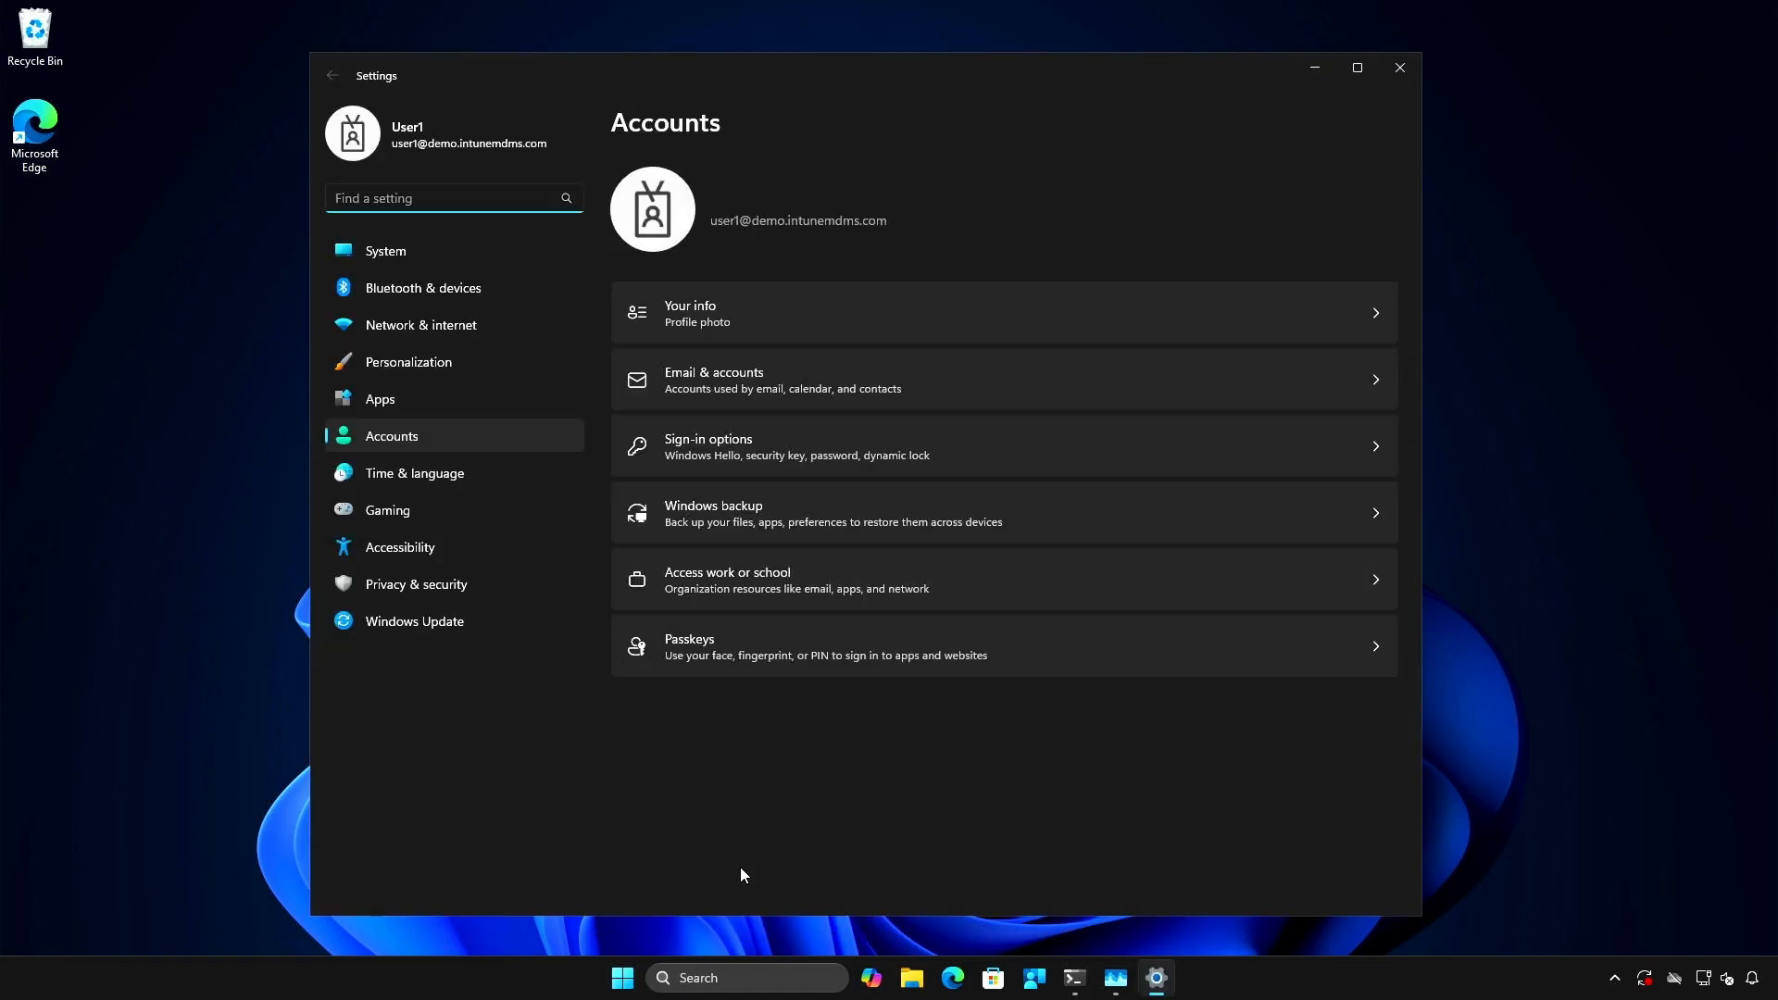
click(1069, 581)
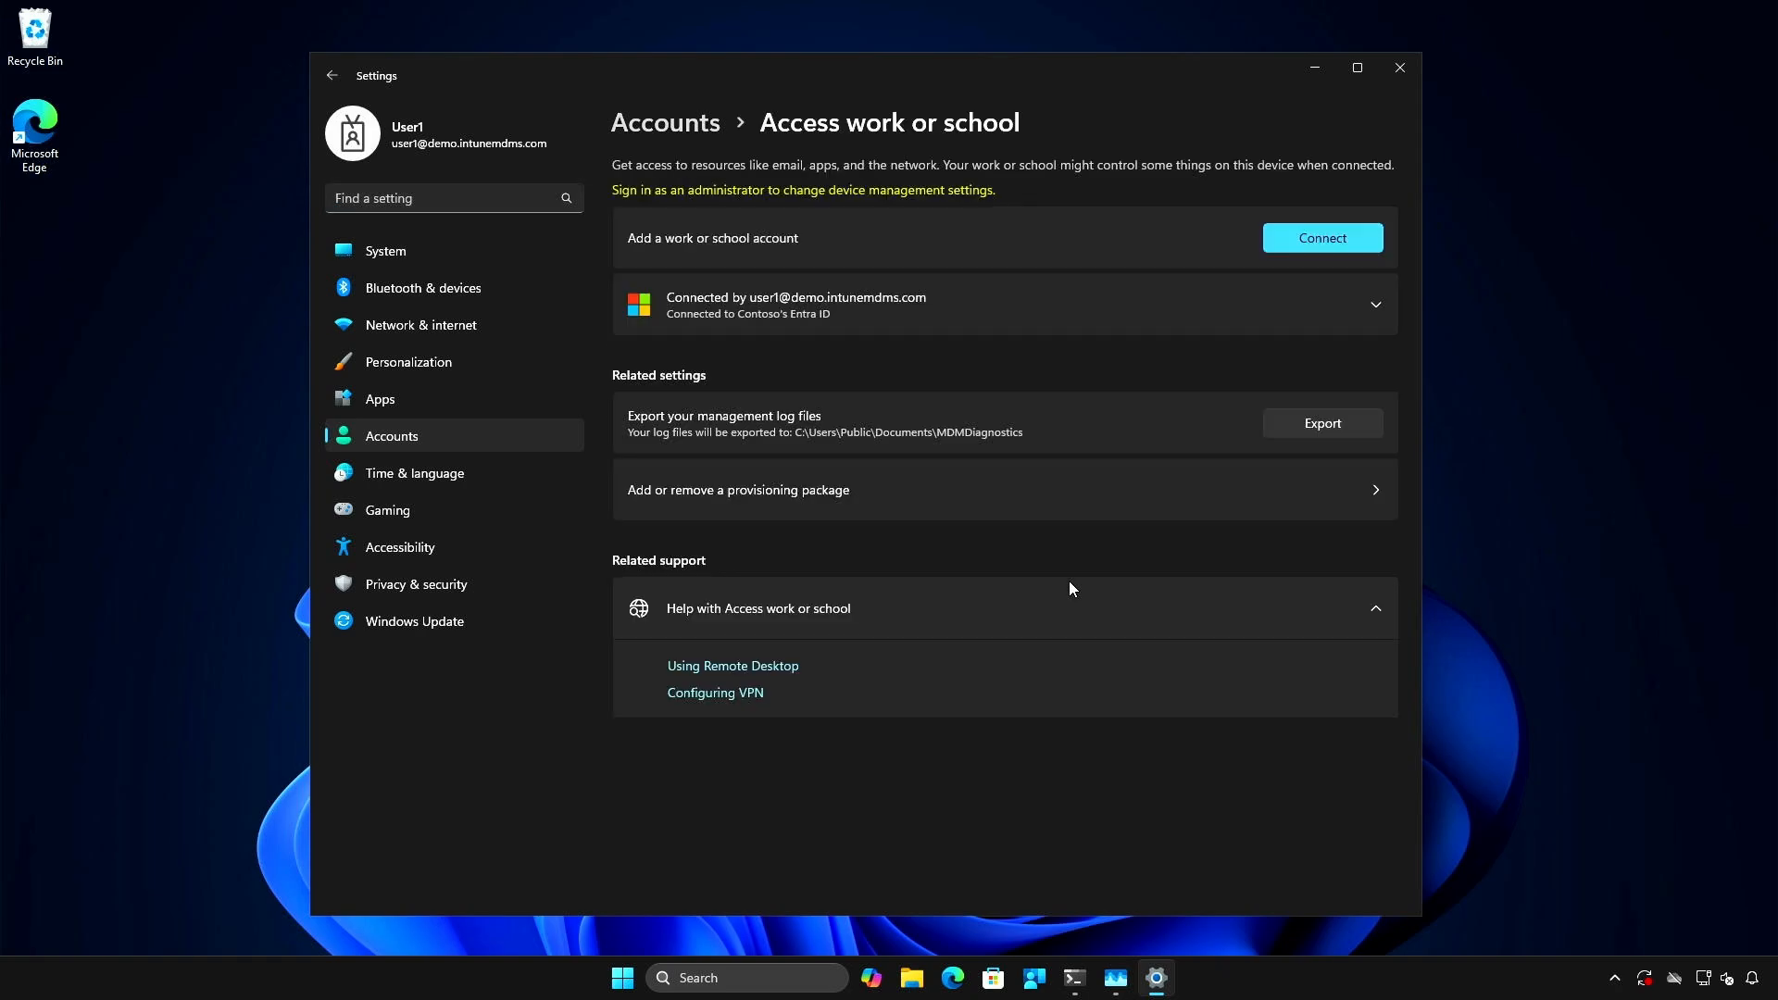
click(1218, 306)
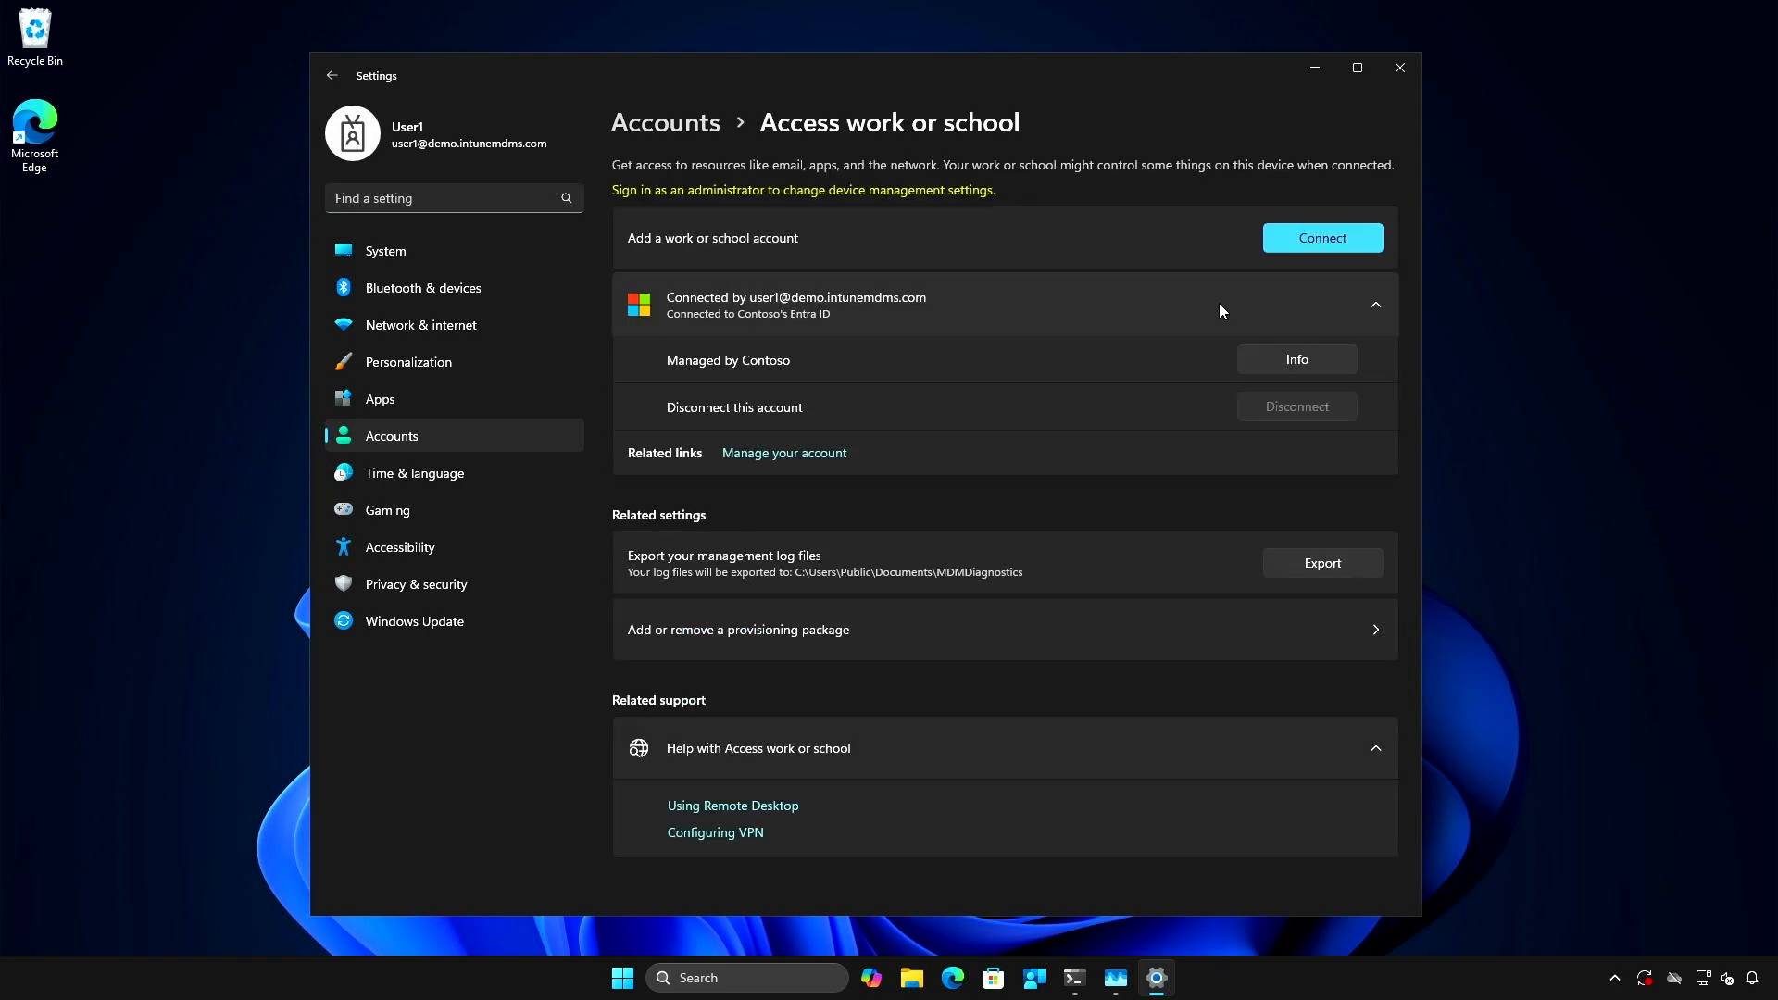
click(1278, 363)
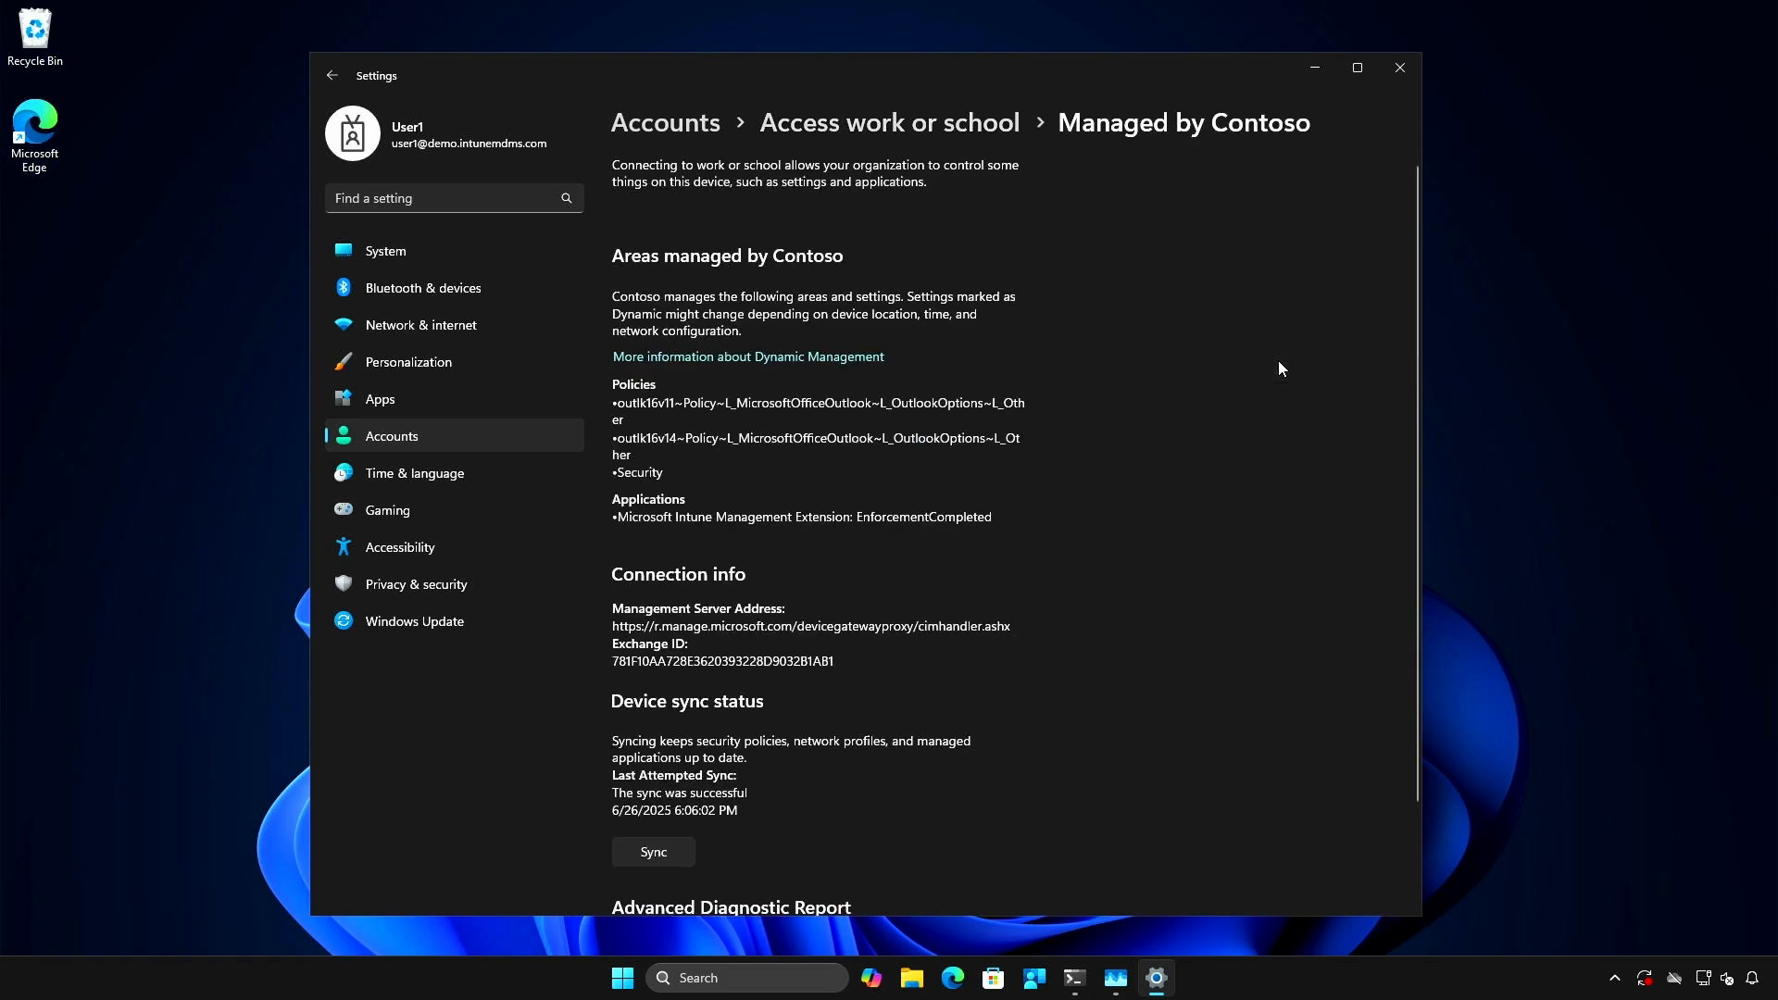
scroll(1177, 503, down, 2)
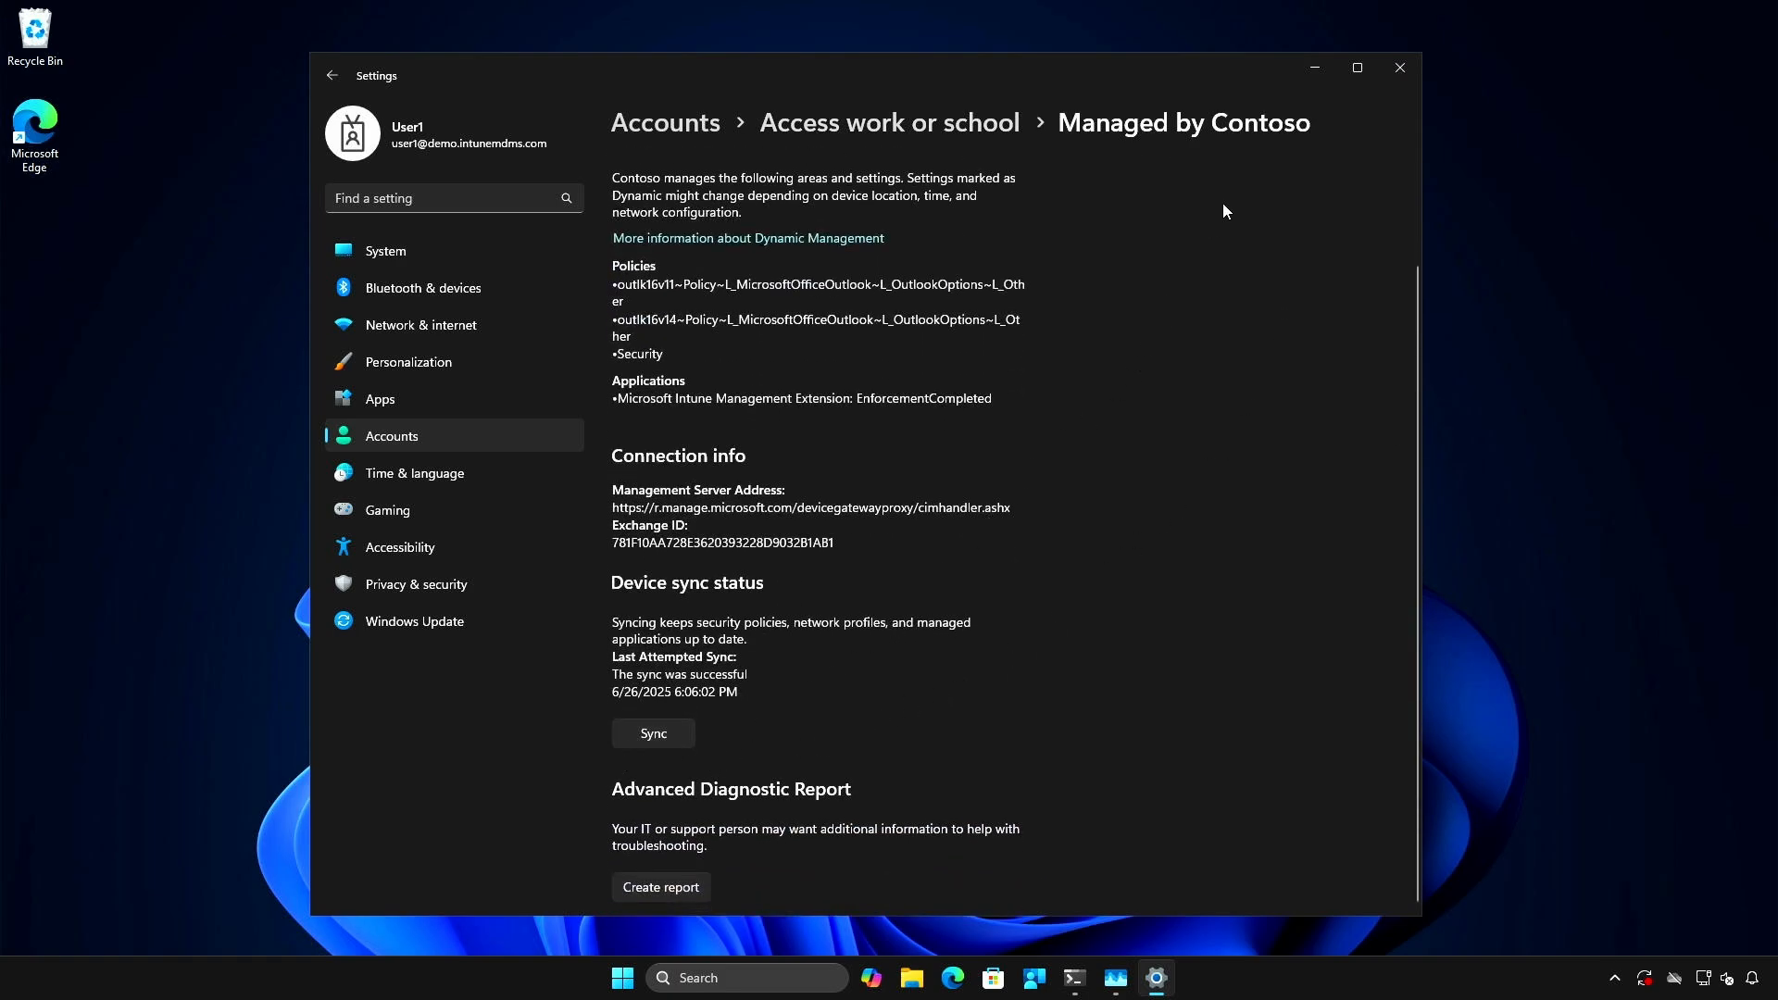
click(1313, 64)
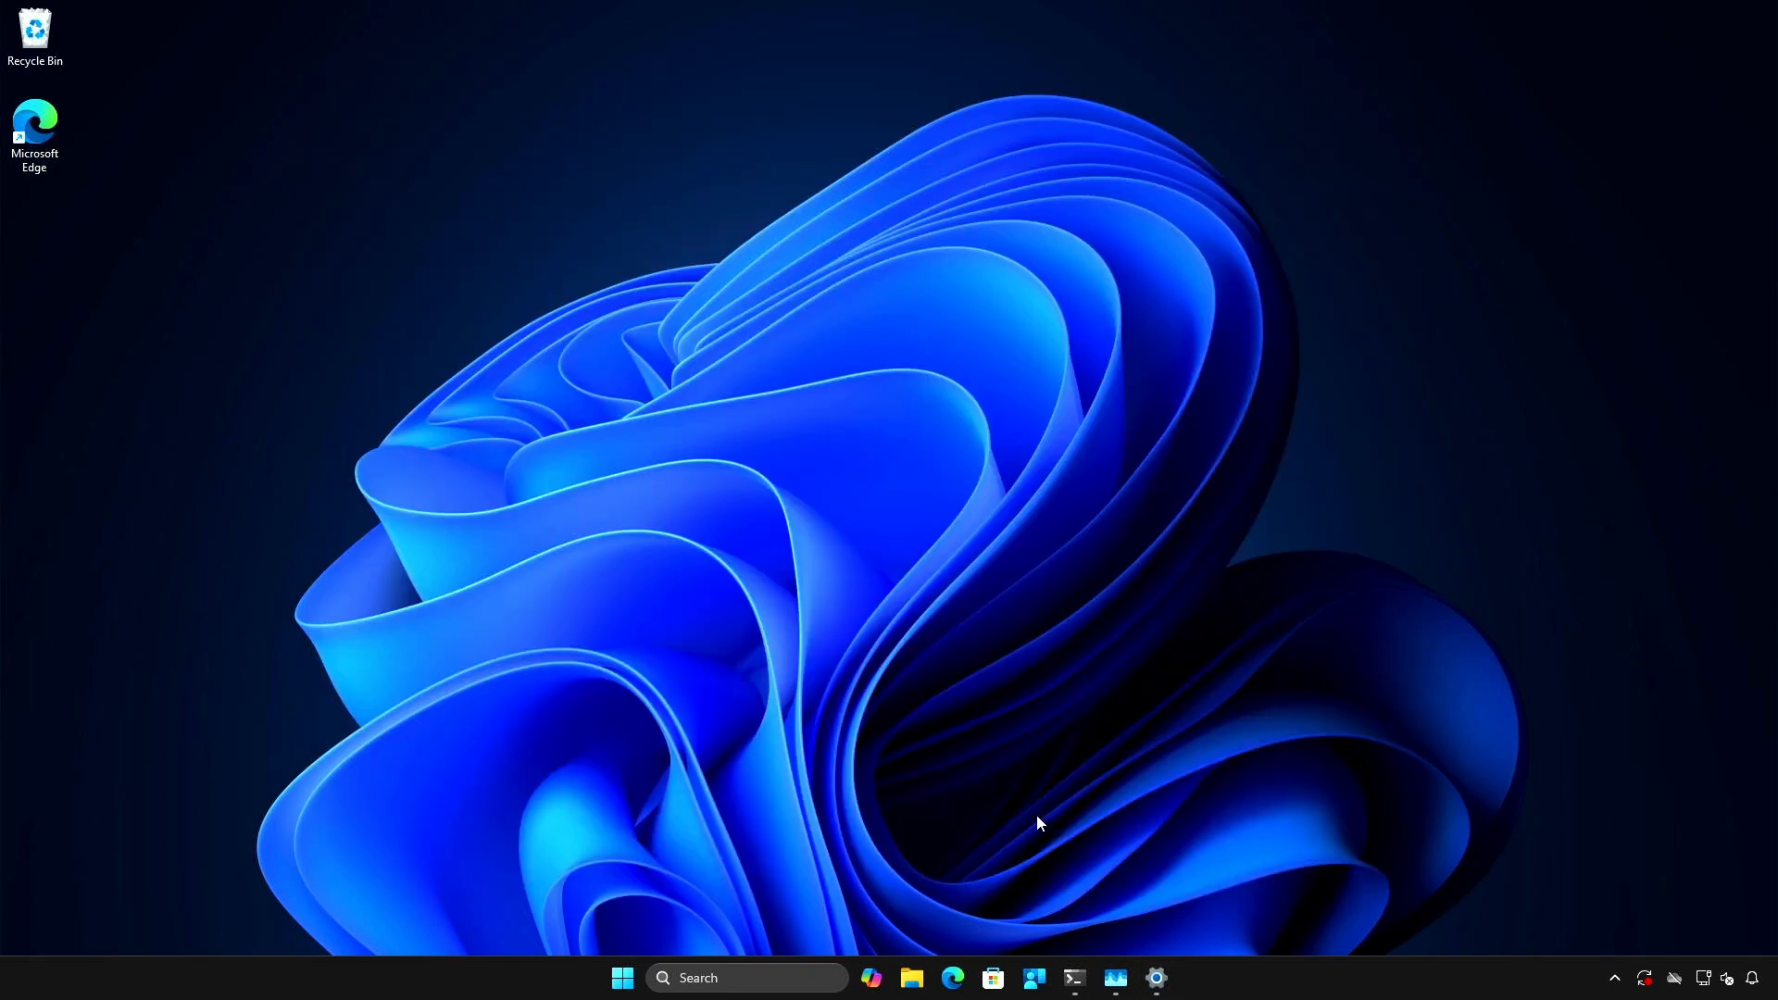
- Sync the test device from the Company Portal settings, check the software installation notifications, and minimize the portal
click(1033, 981)
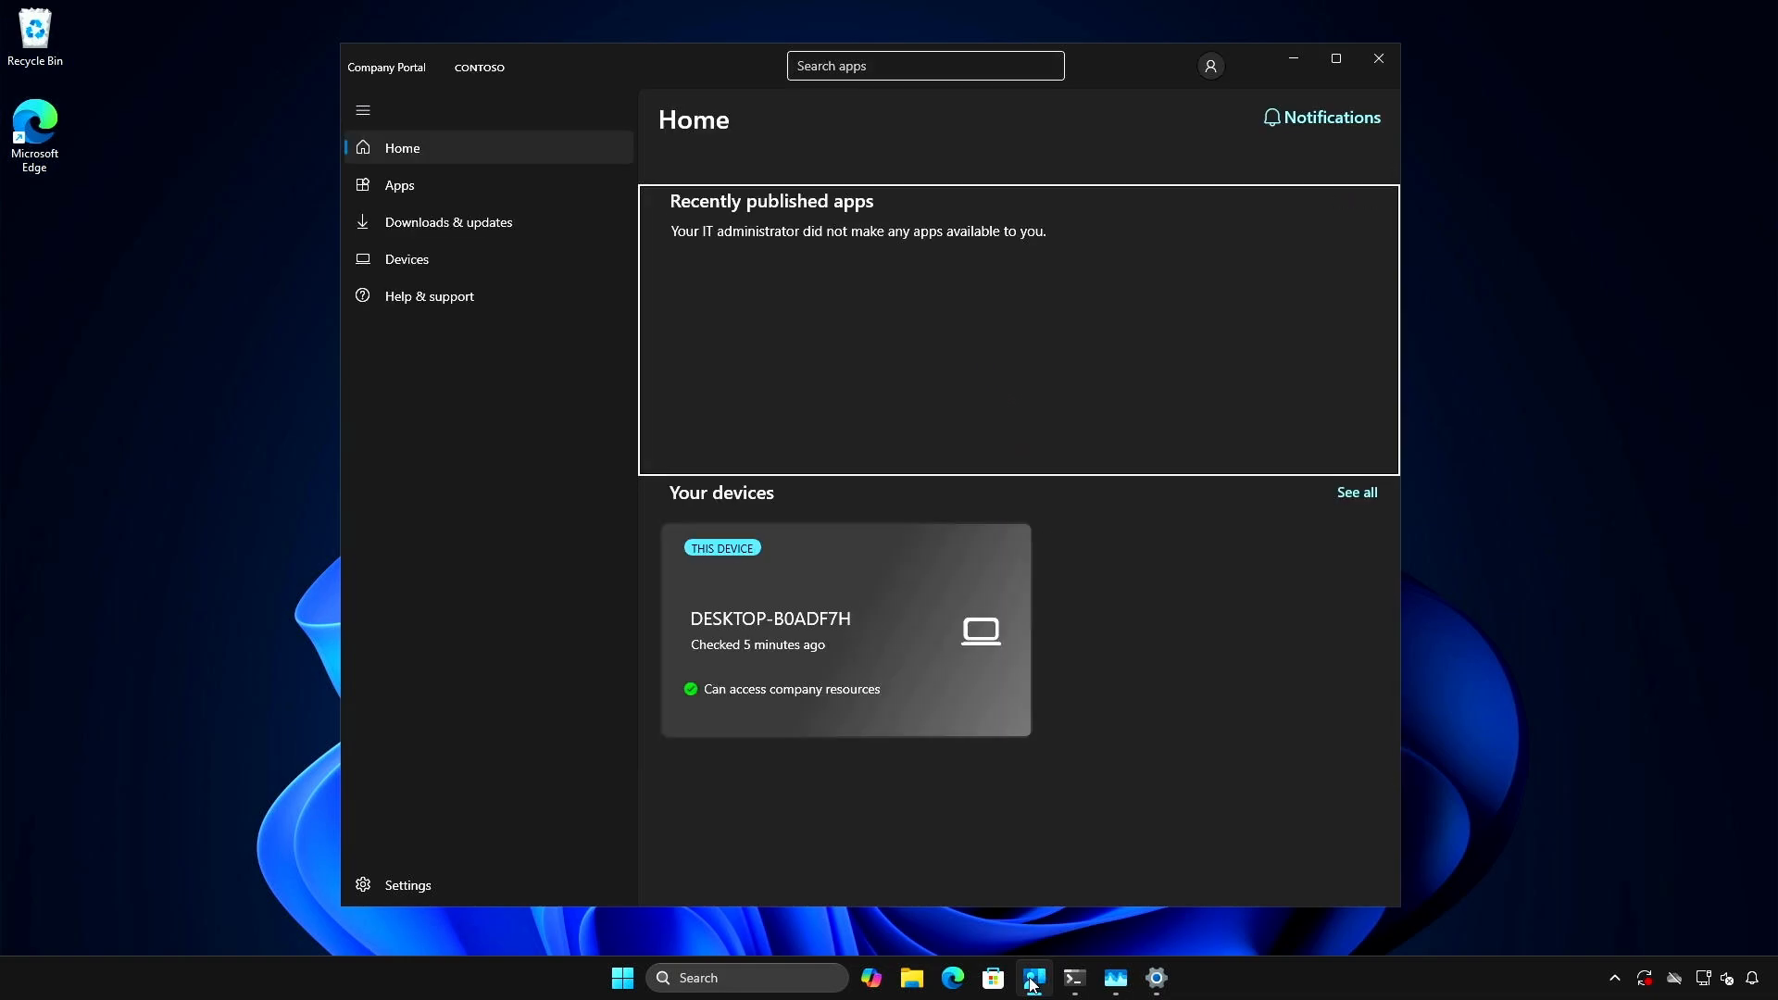
click(463, 884)
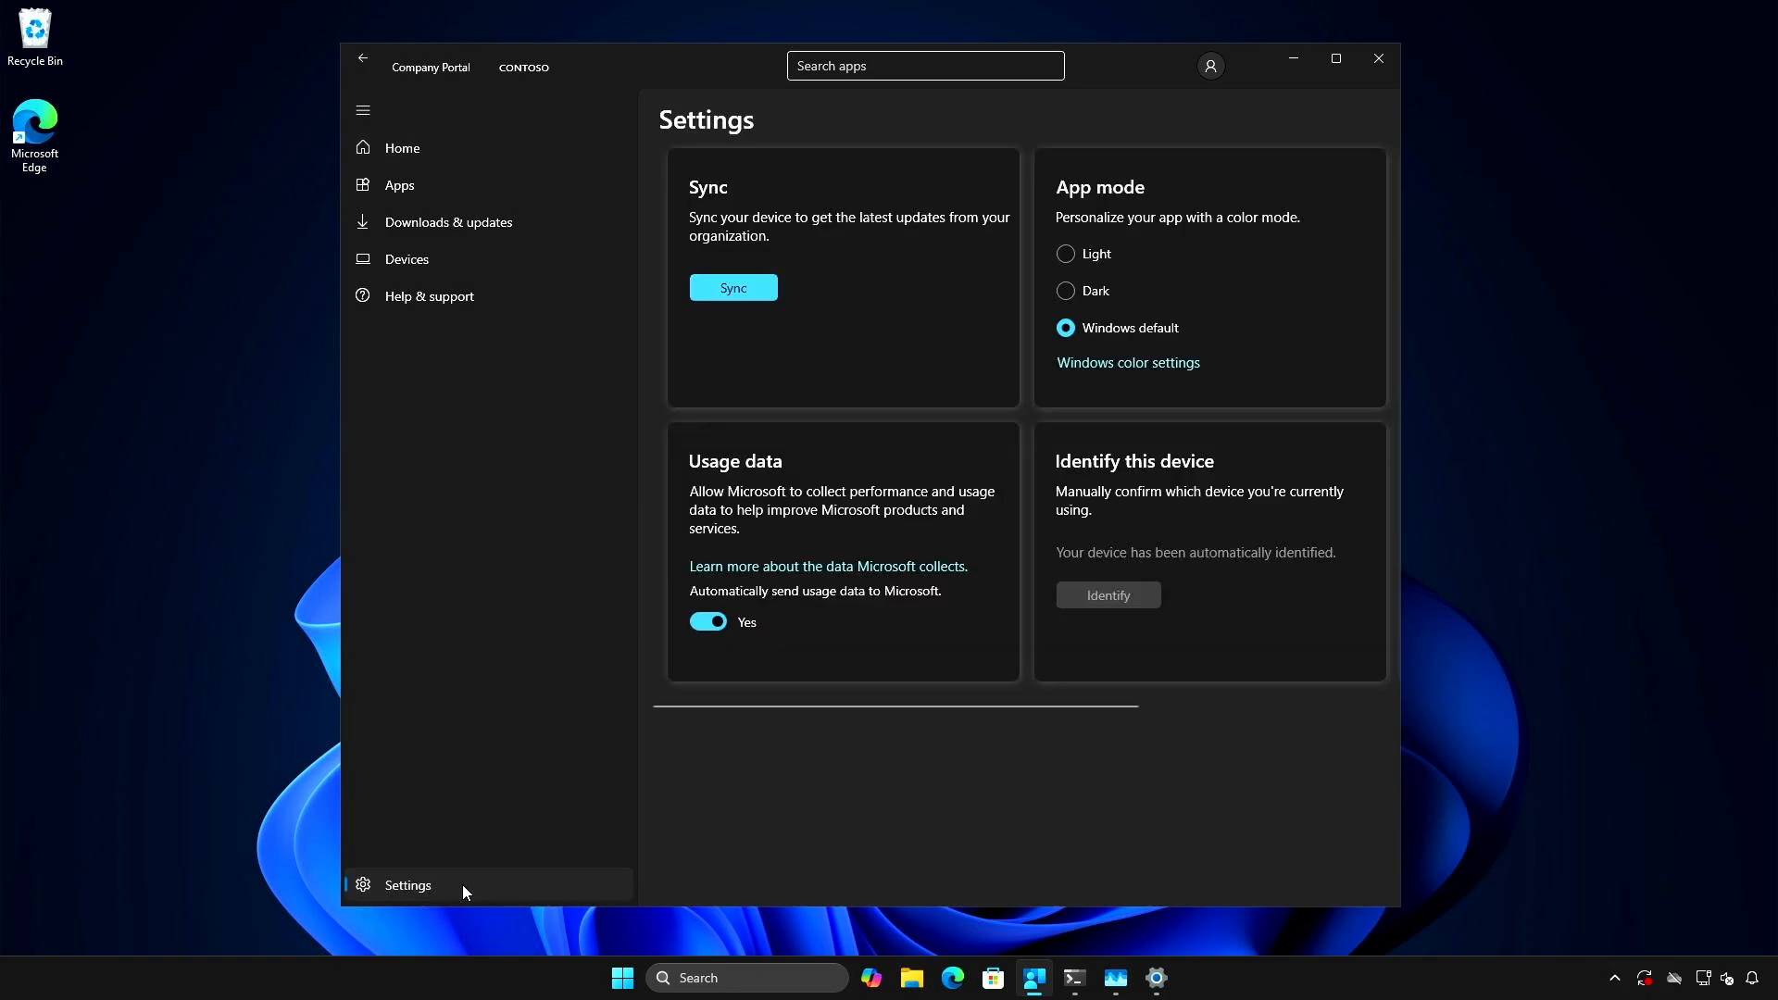
click(761, 290)
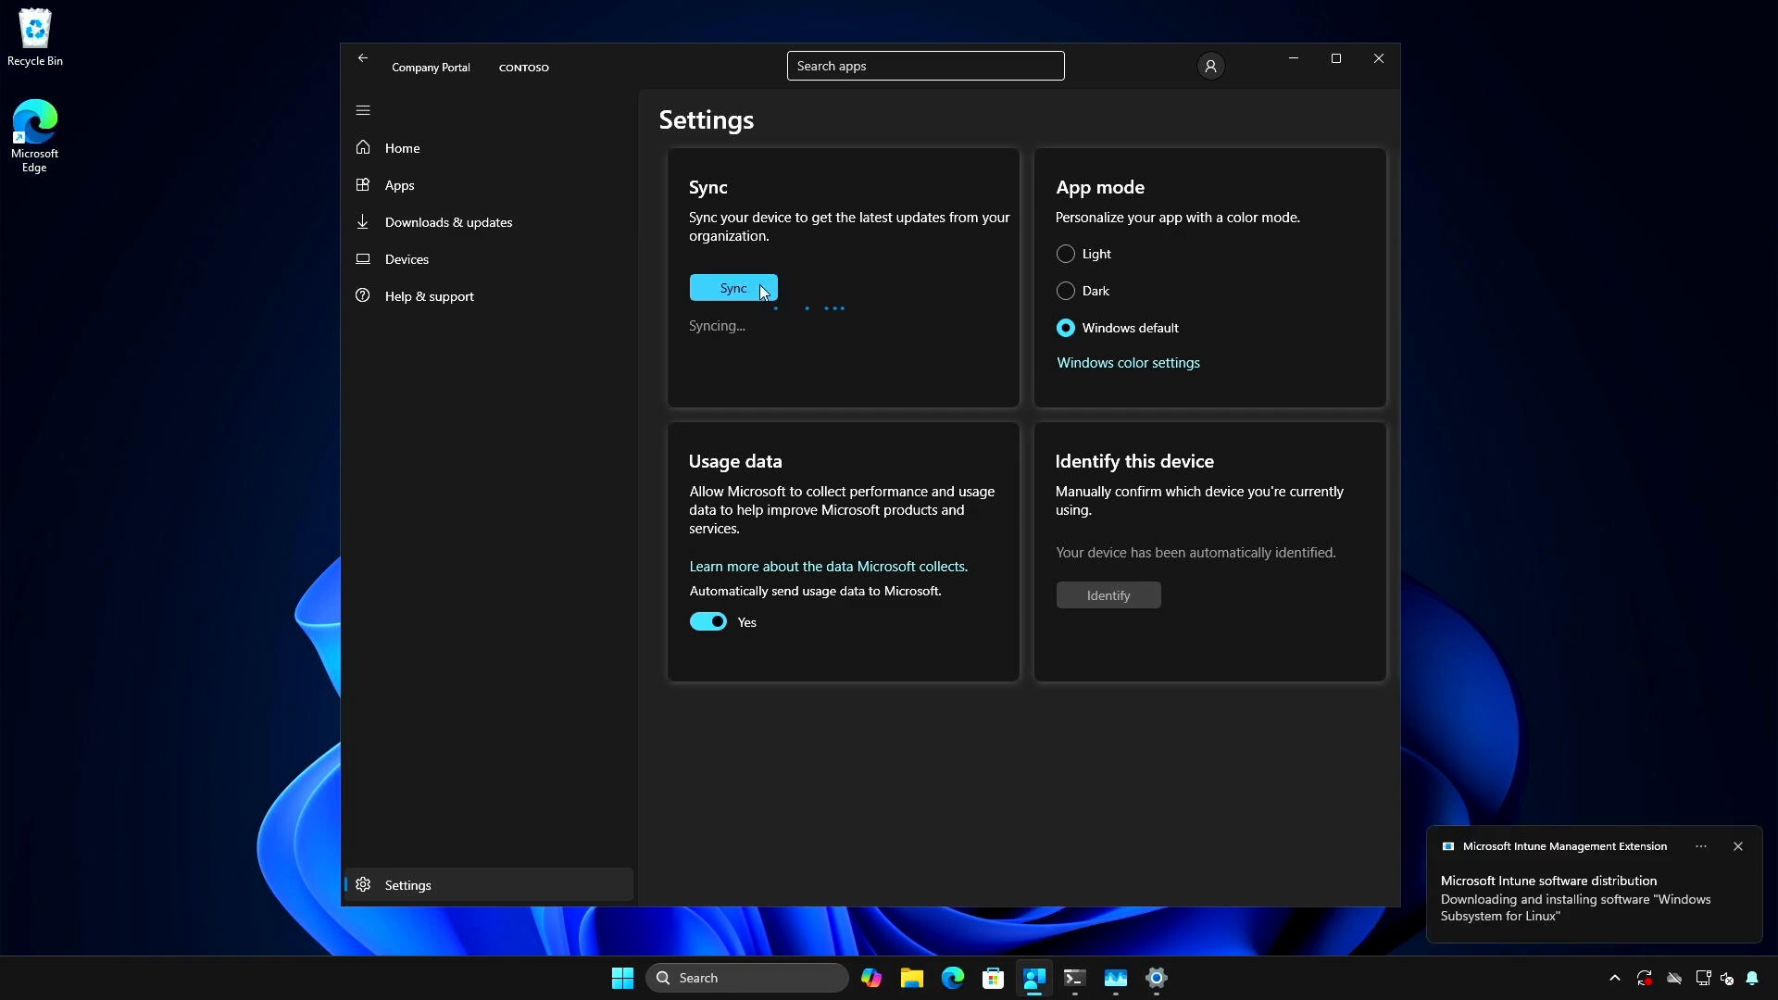
click(1753, 979)
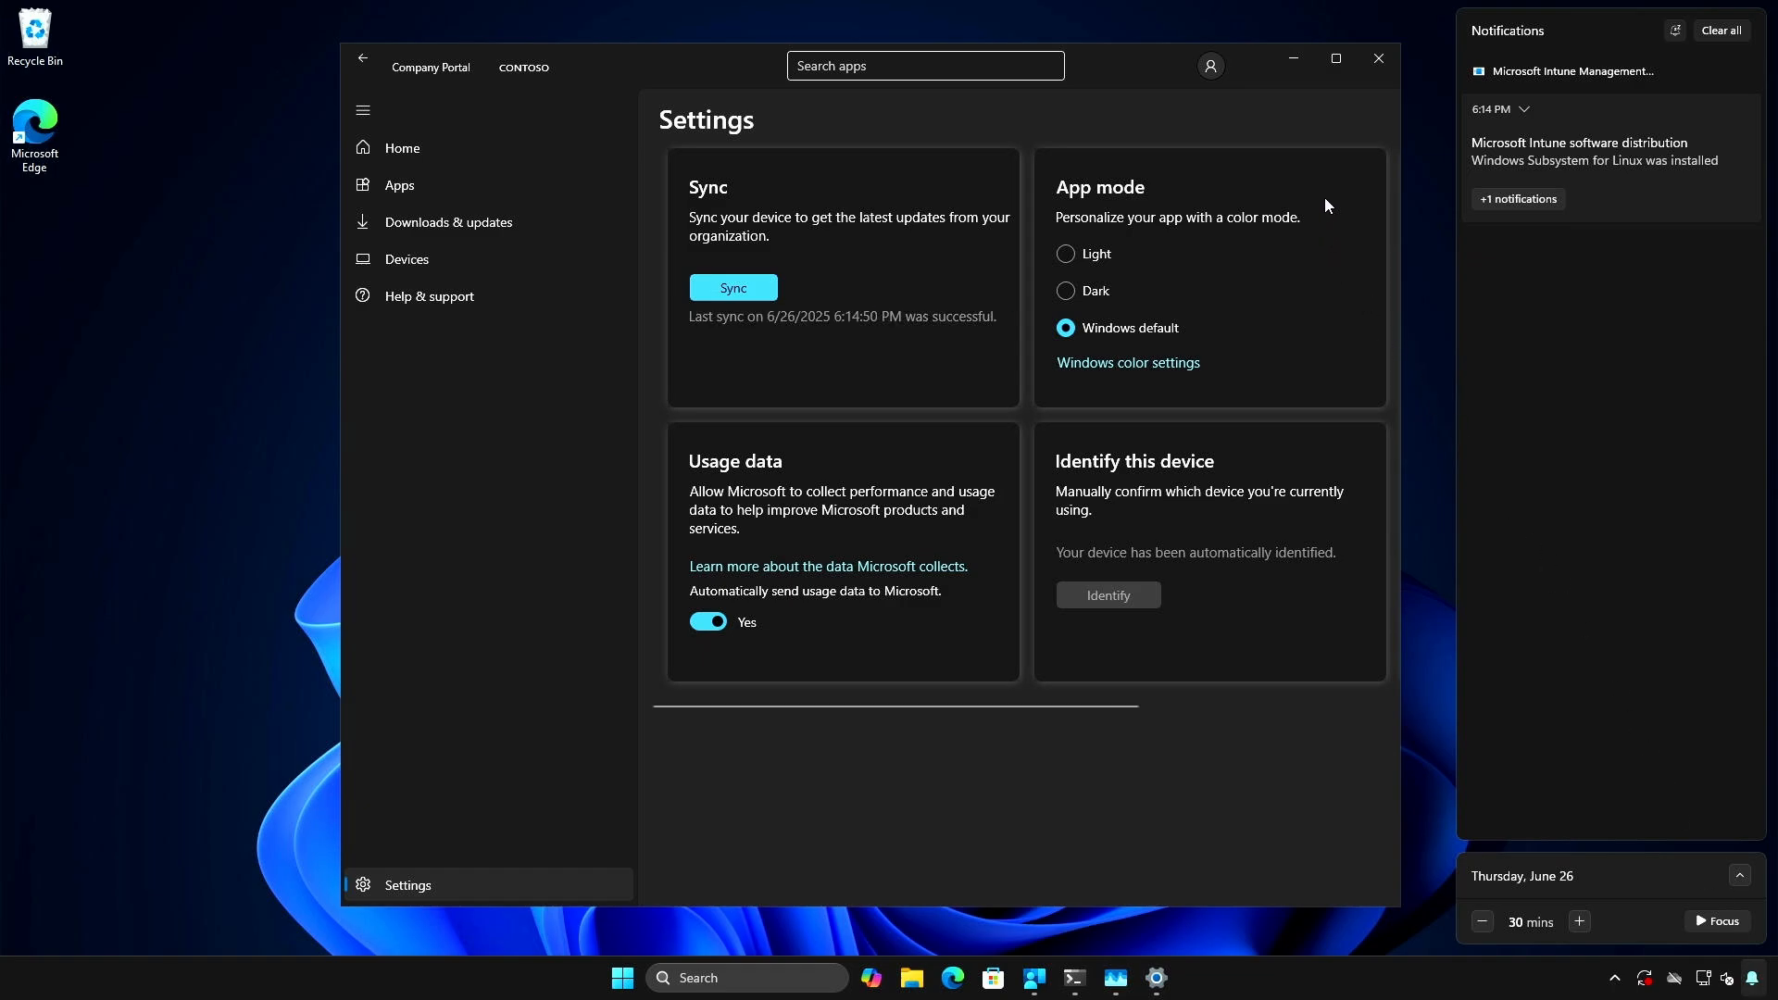
click(1293, 65)
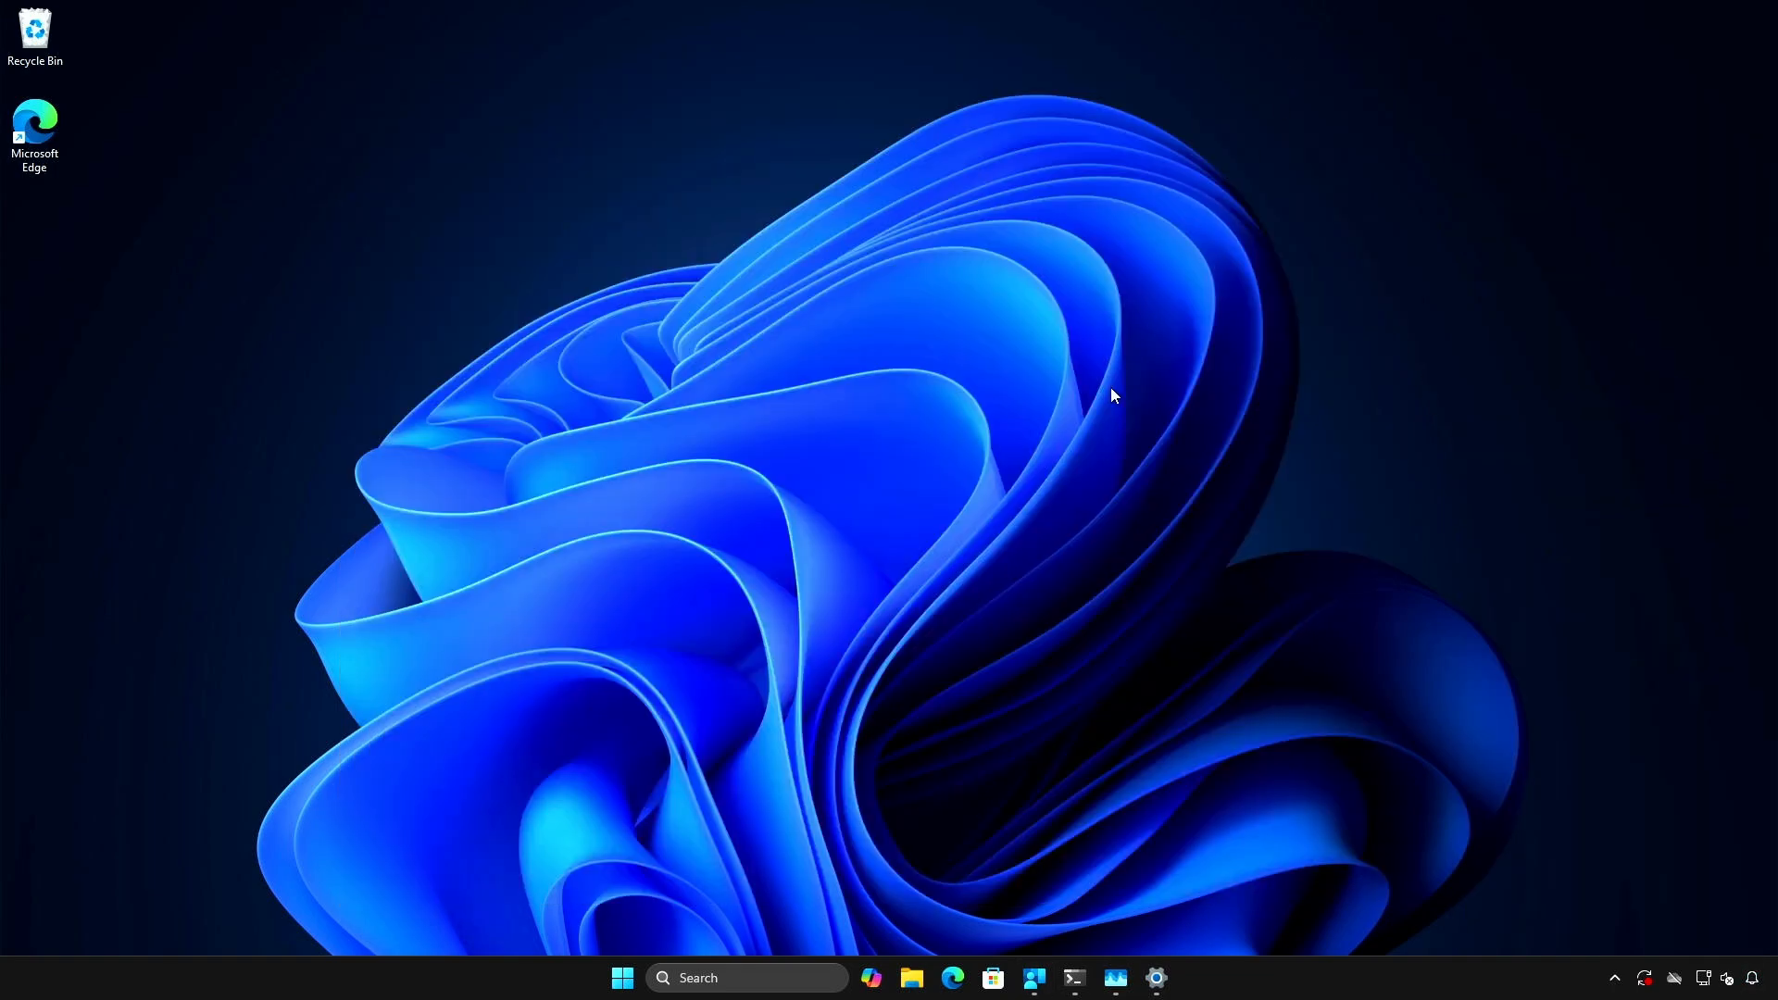
- Restart the test device without updating and sign back in by entering the account password
click(624, 980)
click(1120, 914)
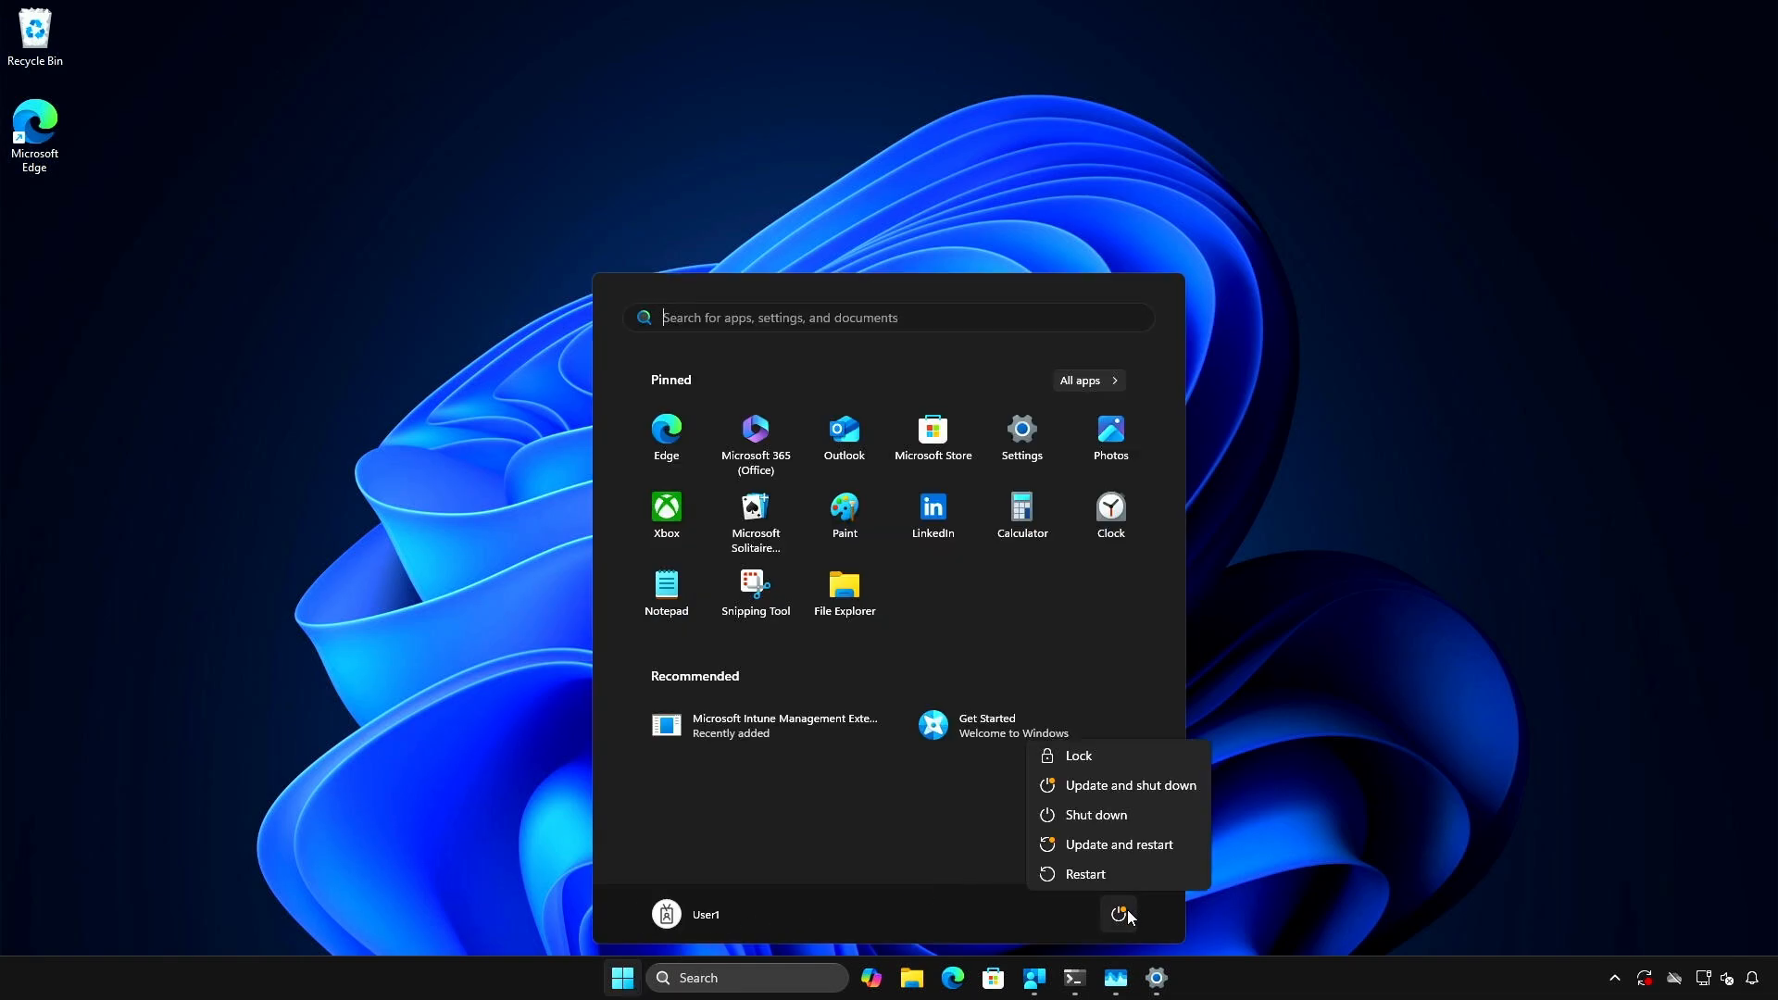
click(1128, 872)
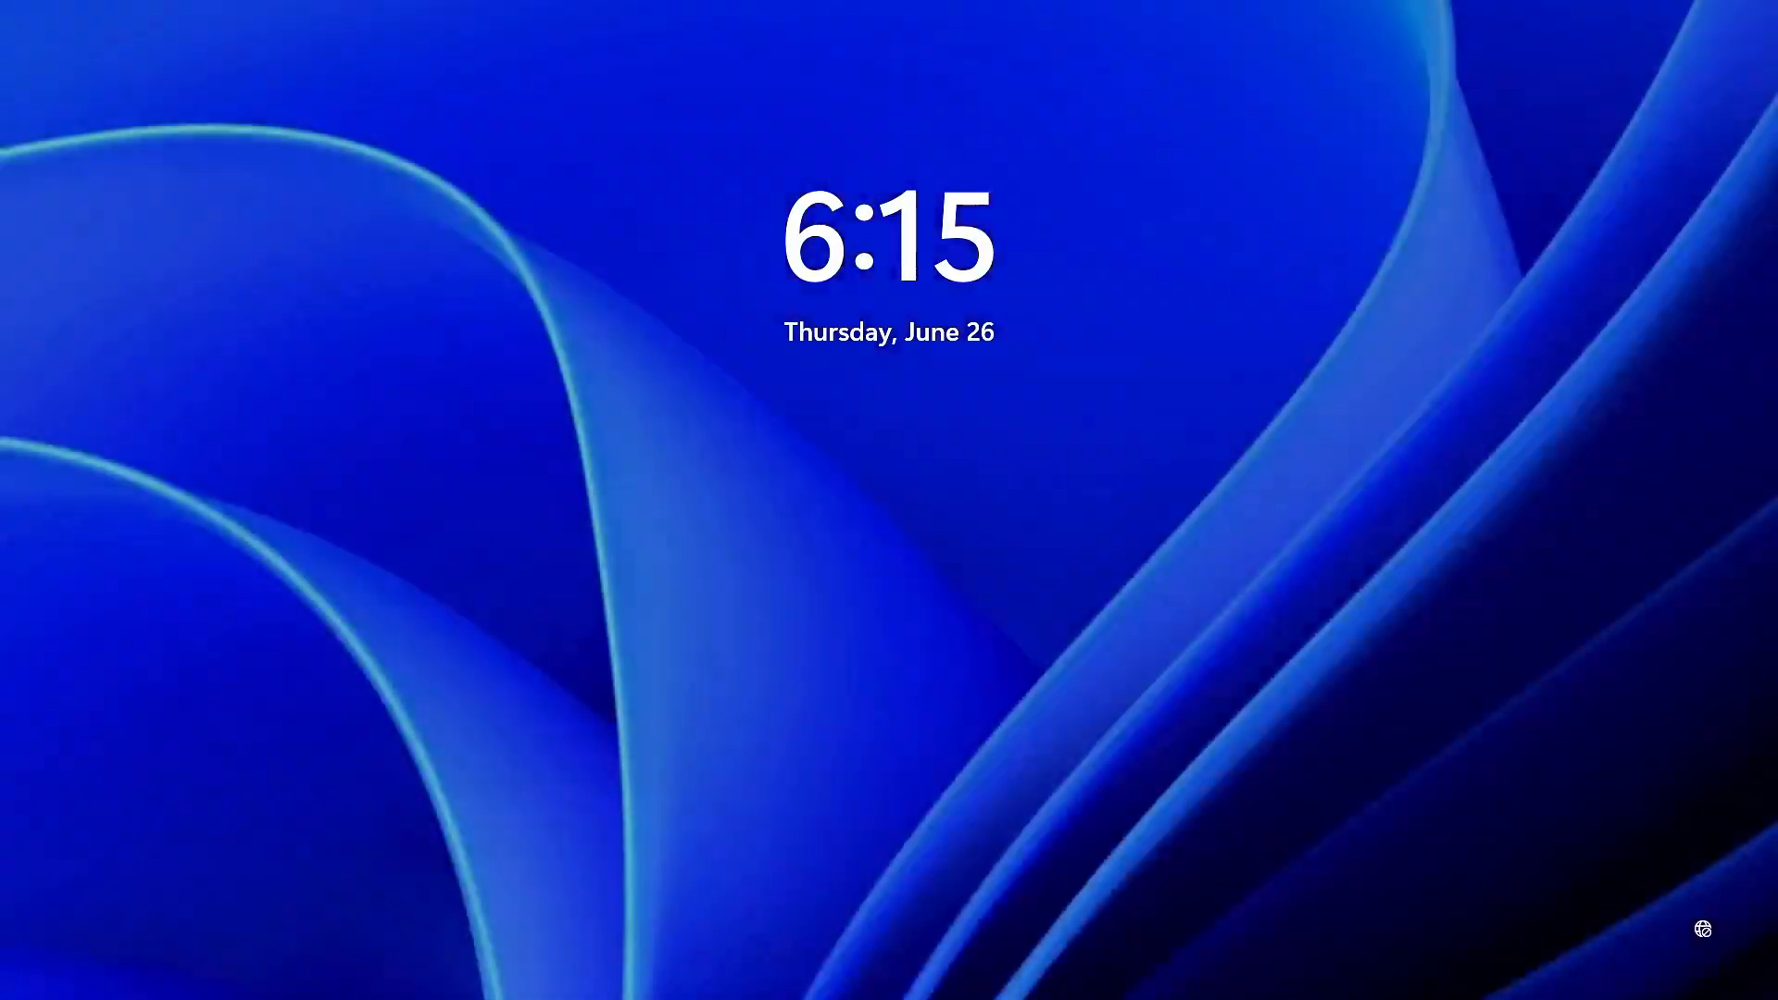
key(space)
text(••••••••)
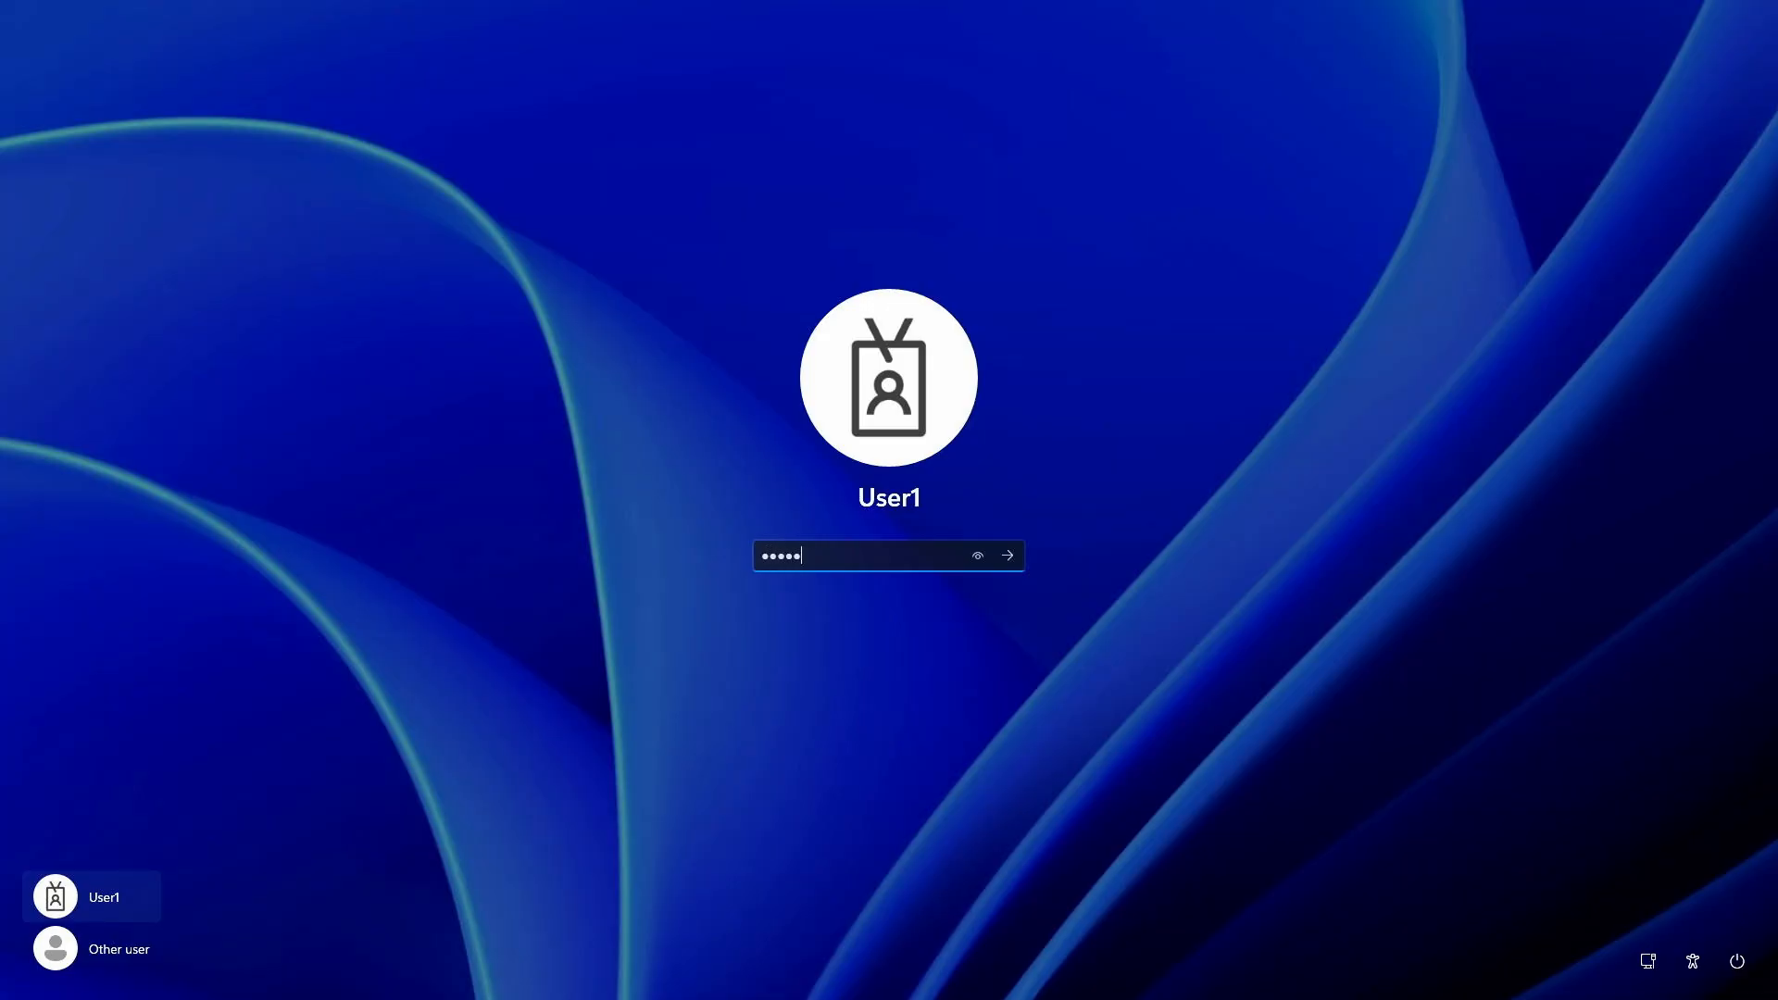
key(Return)
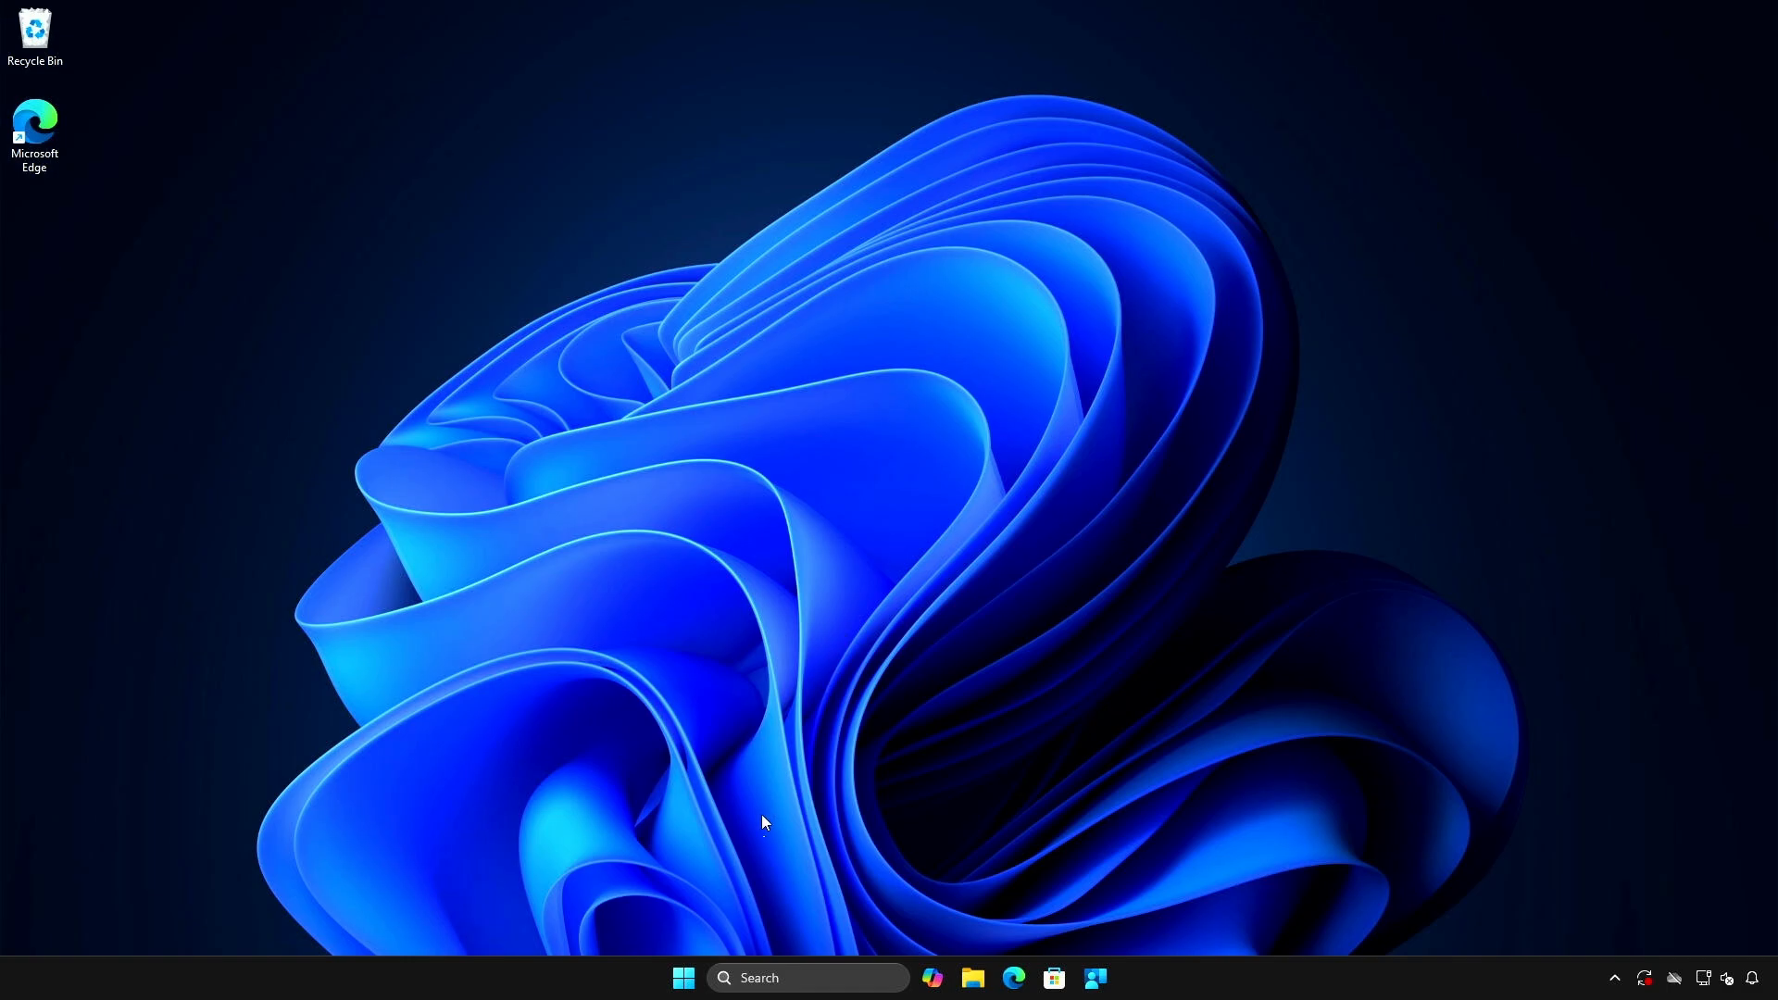
- Check the installed WSL version in a non-administrator terminal with wsl --version
right_click(685, 973)
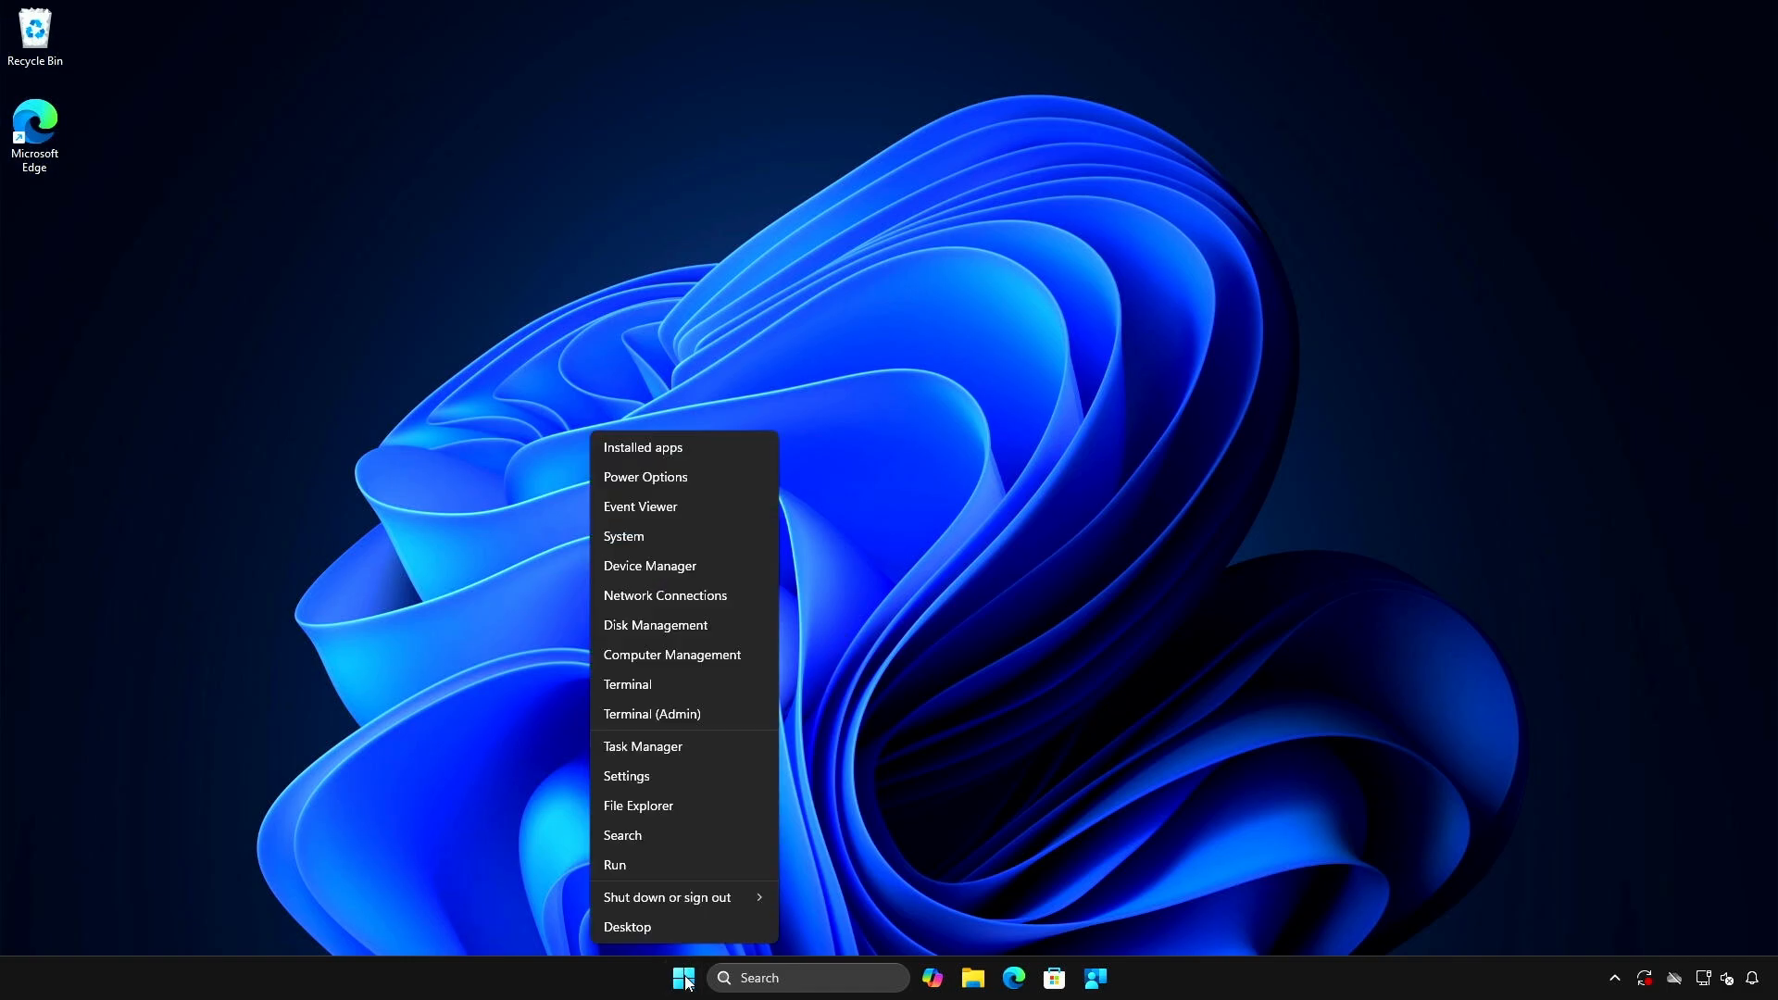
click(668, 687)
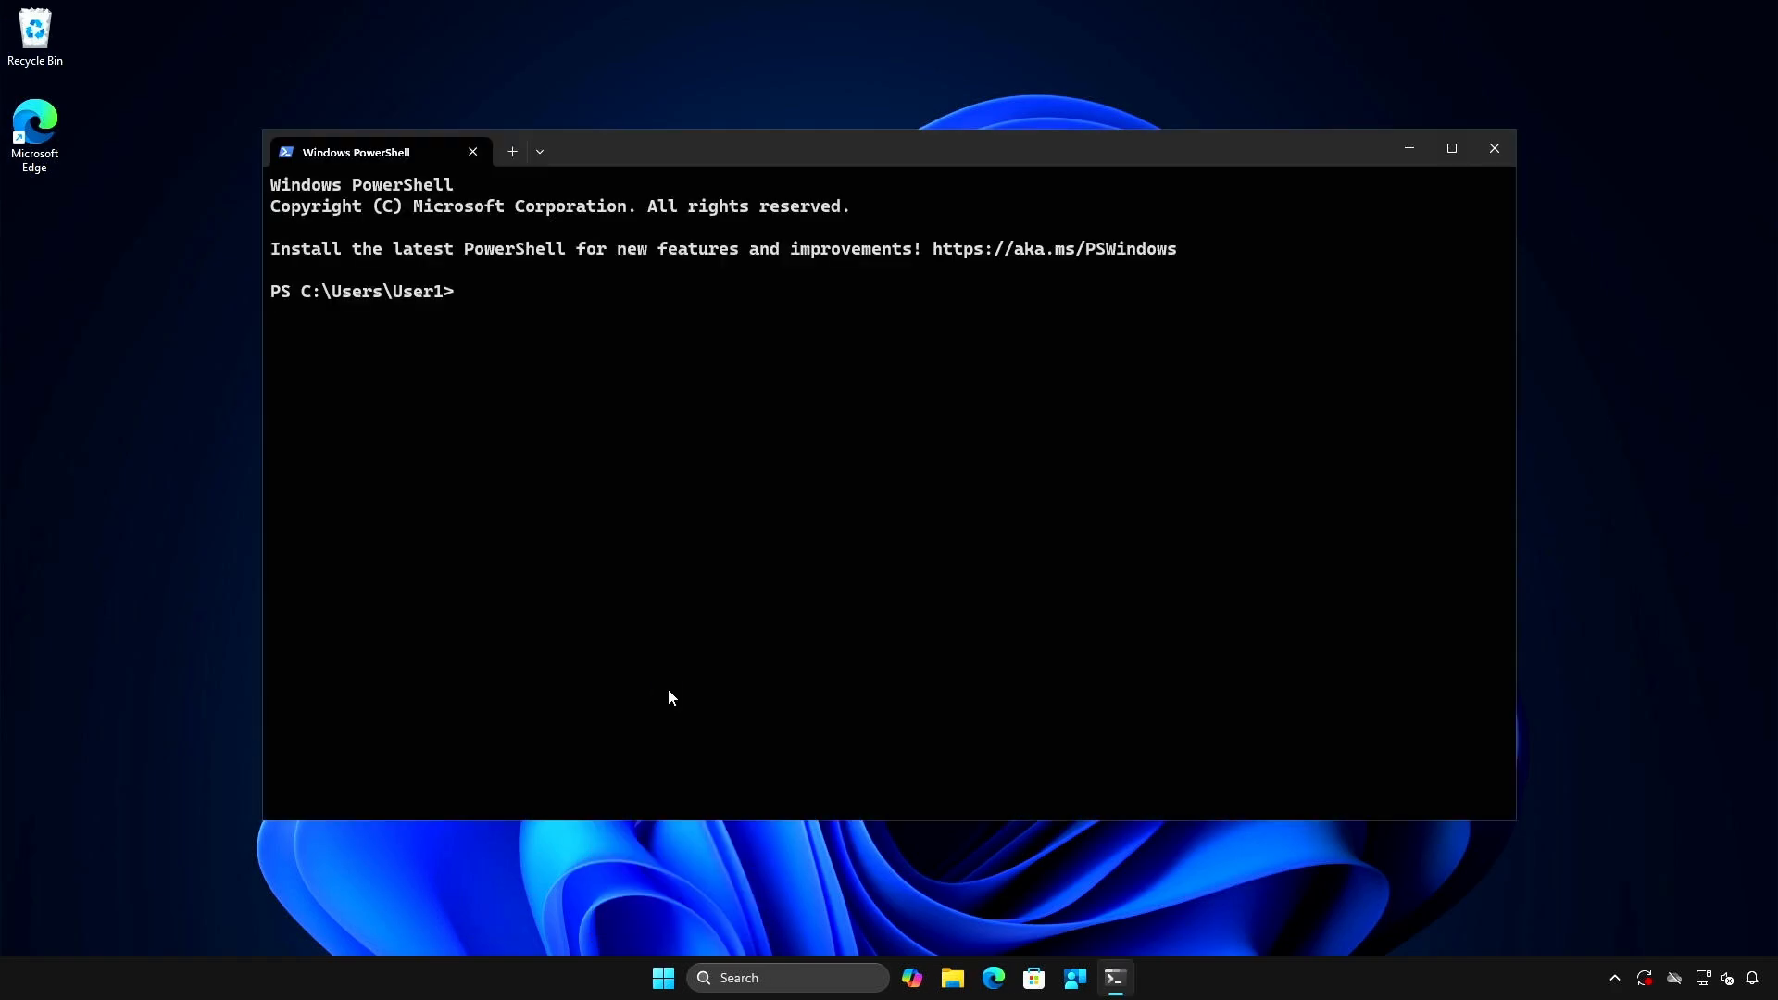
text(wsl --version)
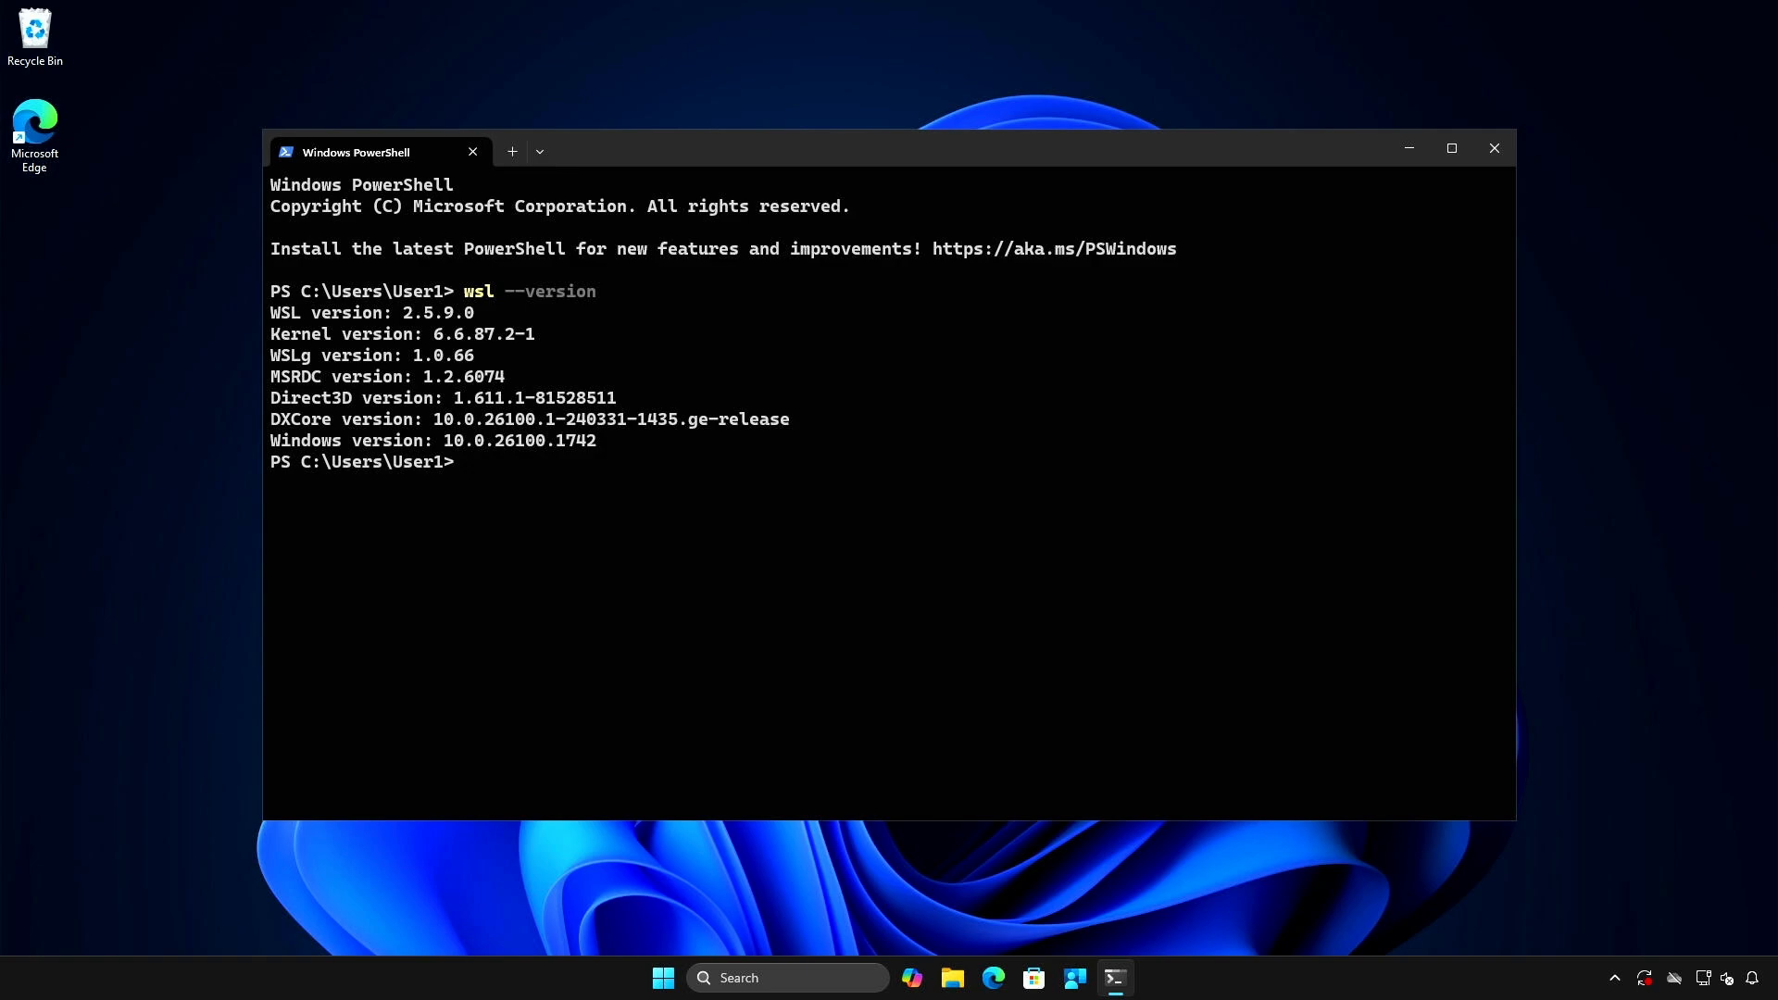
key(Return)
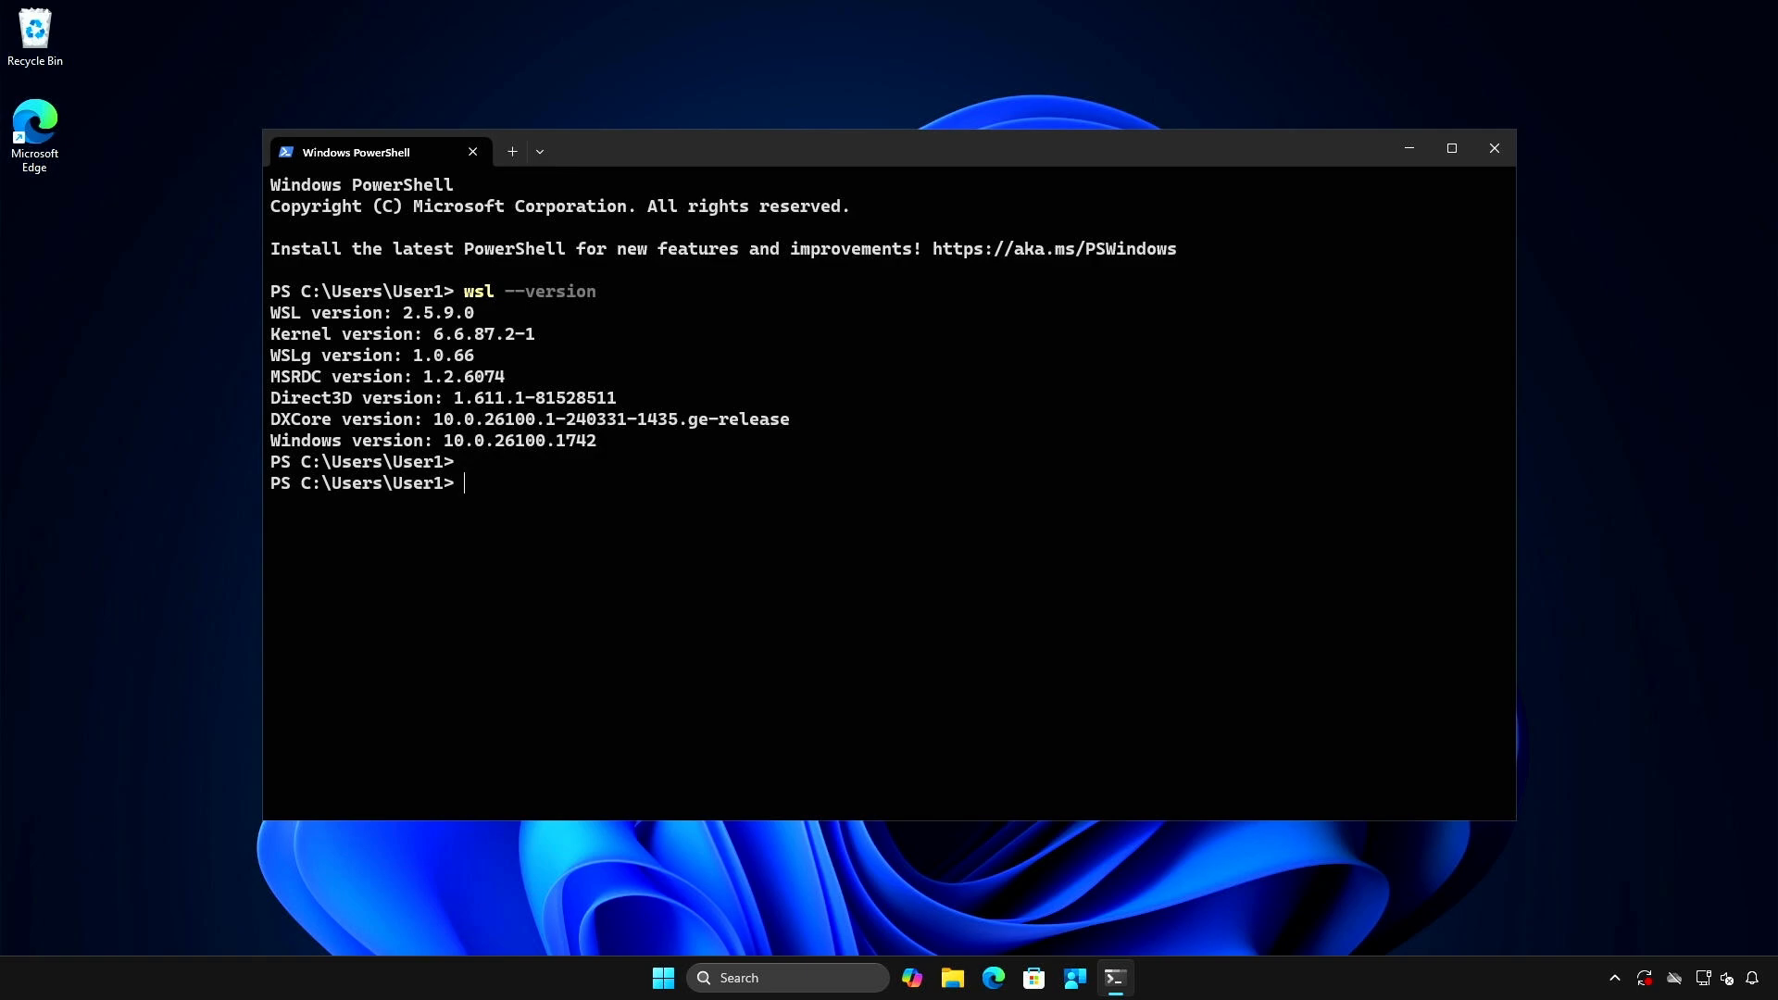
- List the Linux distributions available for installation with wsl -l -o
text(wsl -l -o)
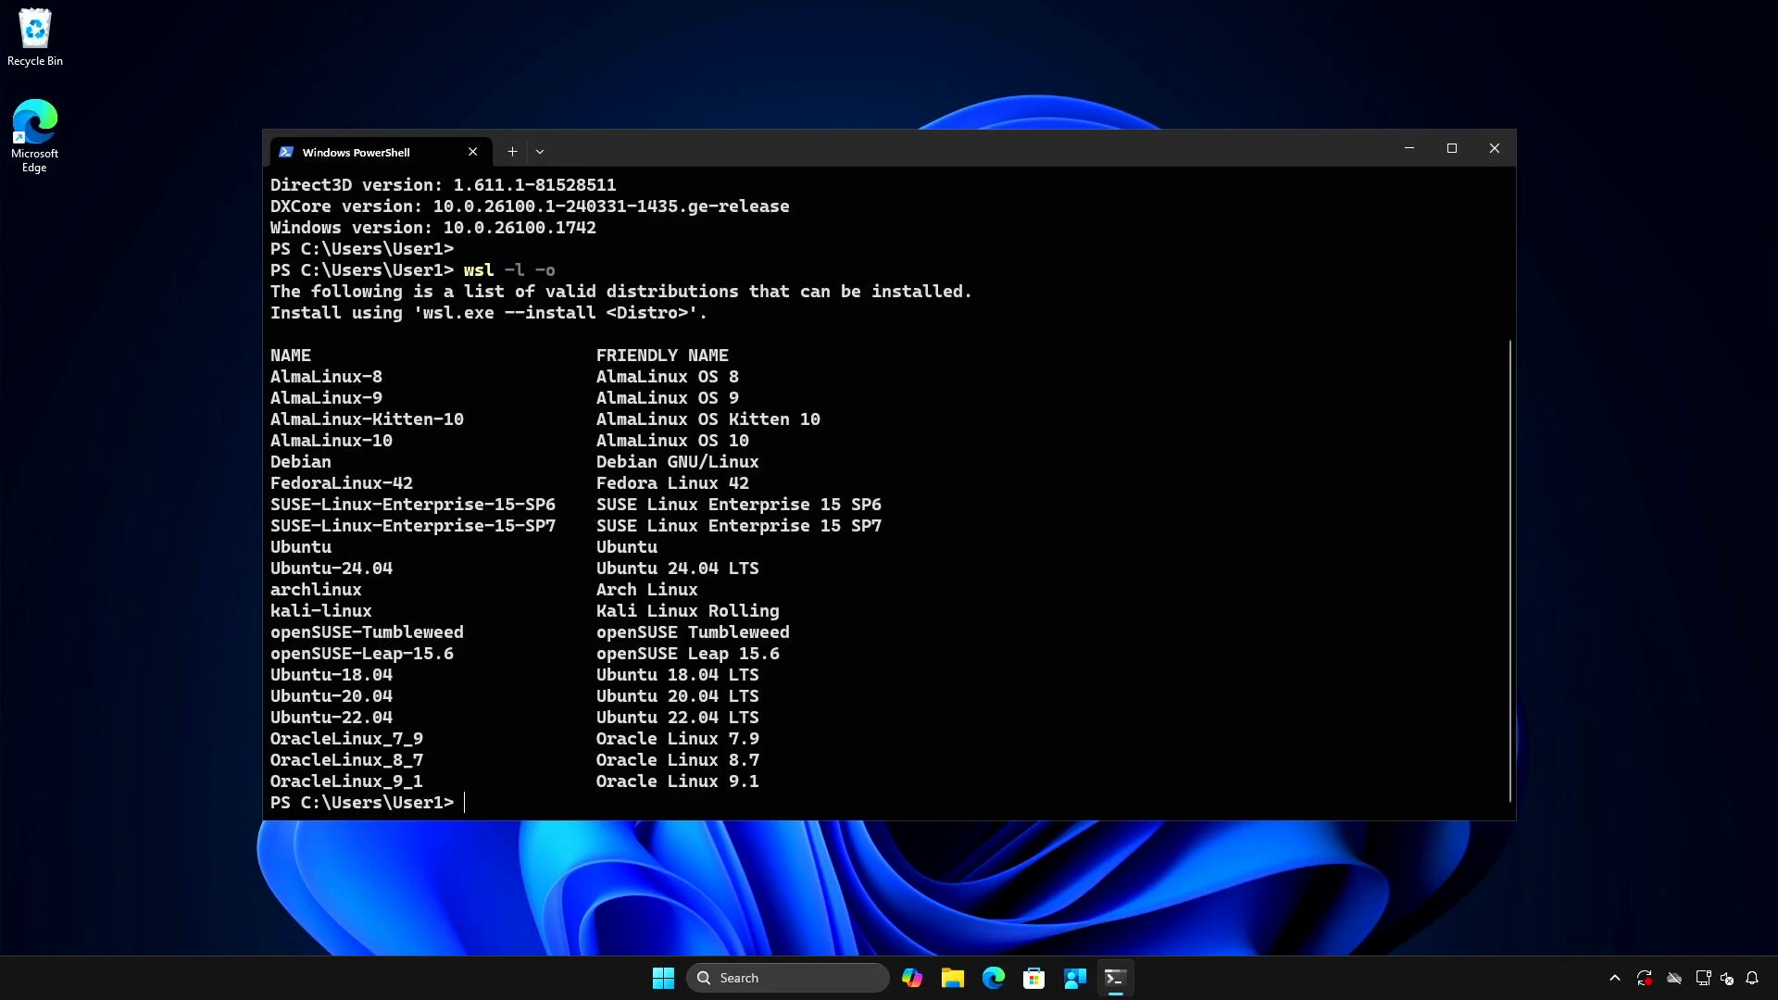
key(Return)
- Install the Ubuntu distribution with wsl --install -d ubuntu
text(wsl )
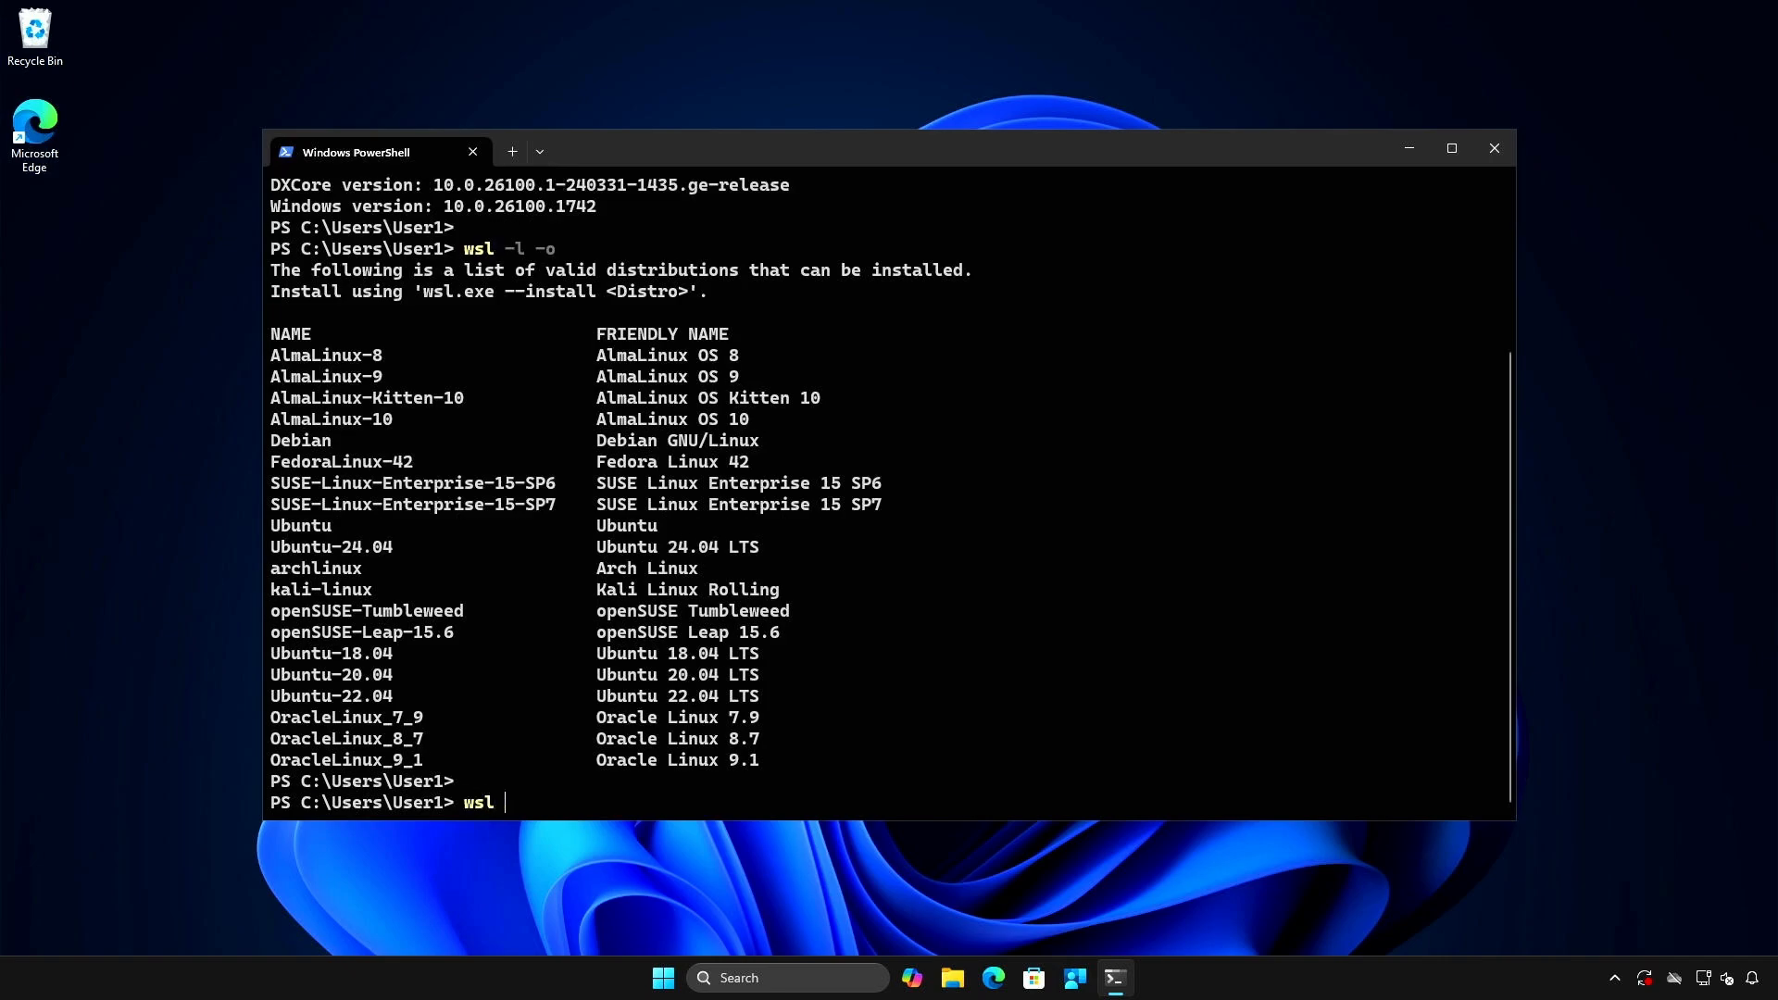
text(--install -d ubuntu)
key(Return)
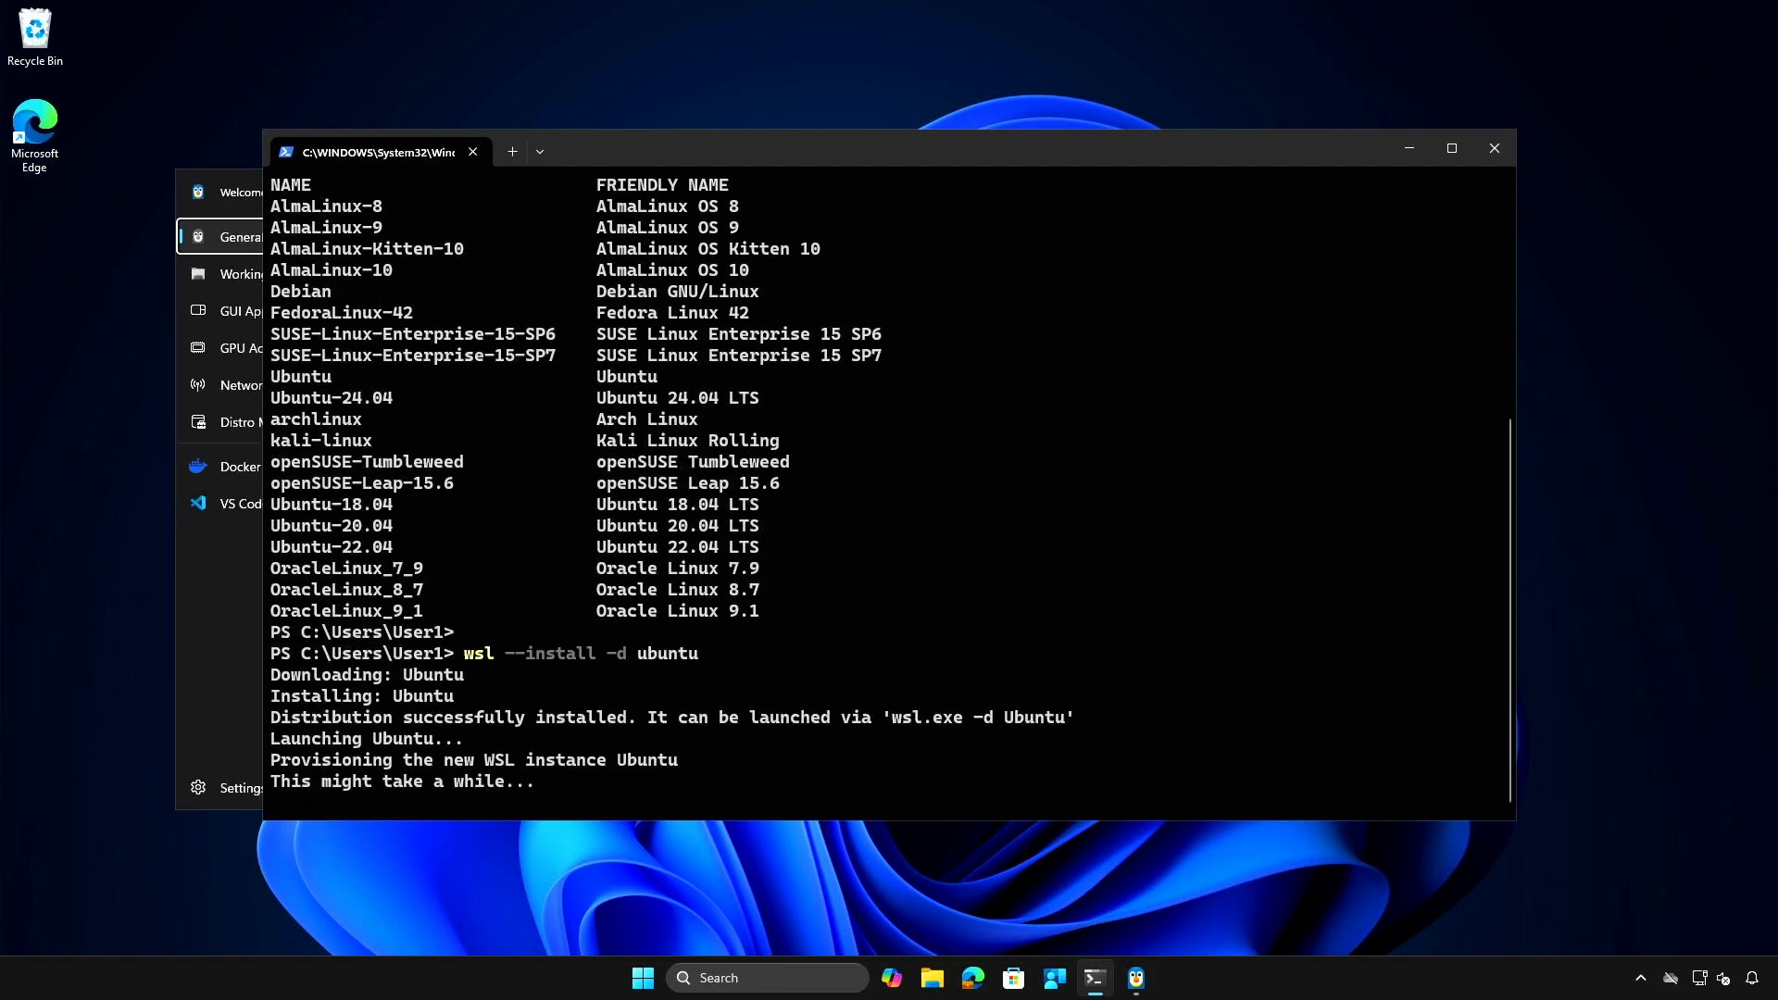
- Close the WSL welcome window and clear the mistyped name at the default Unix user account prompt
text(ser1)
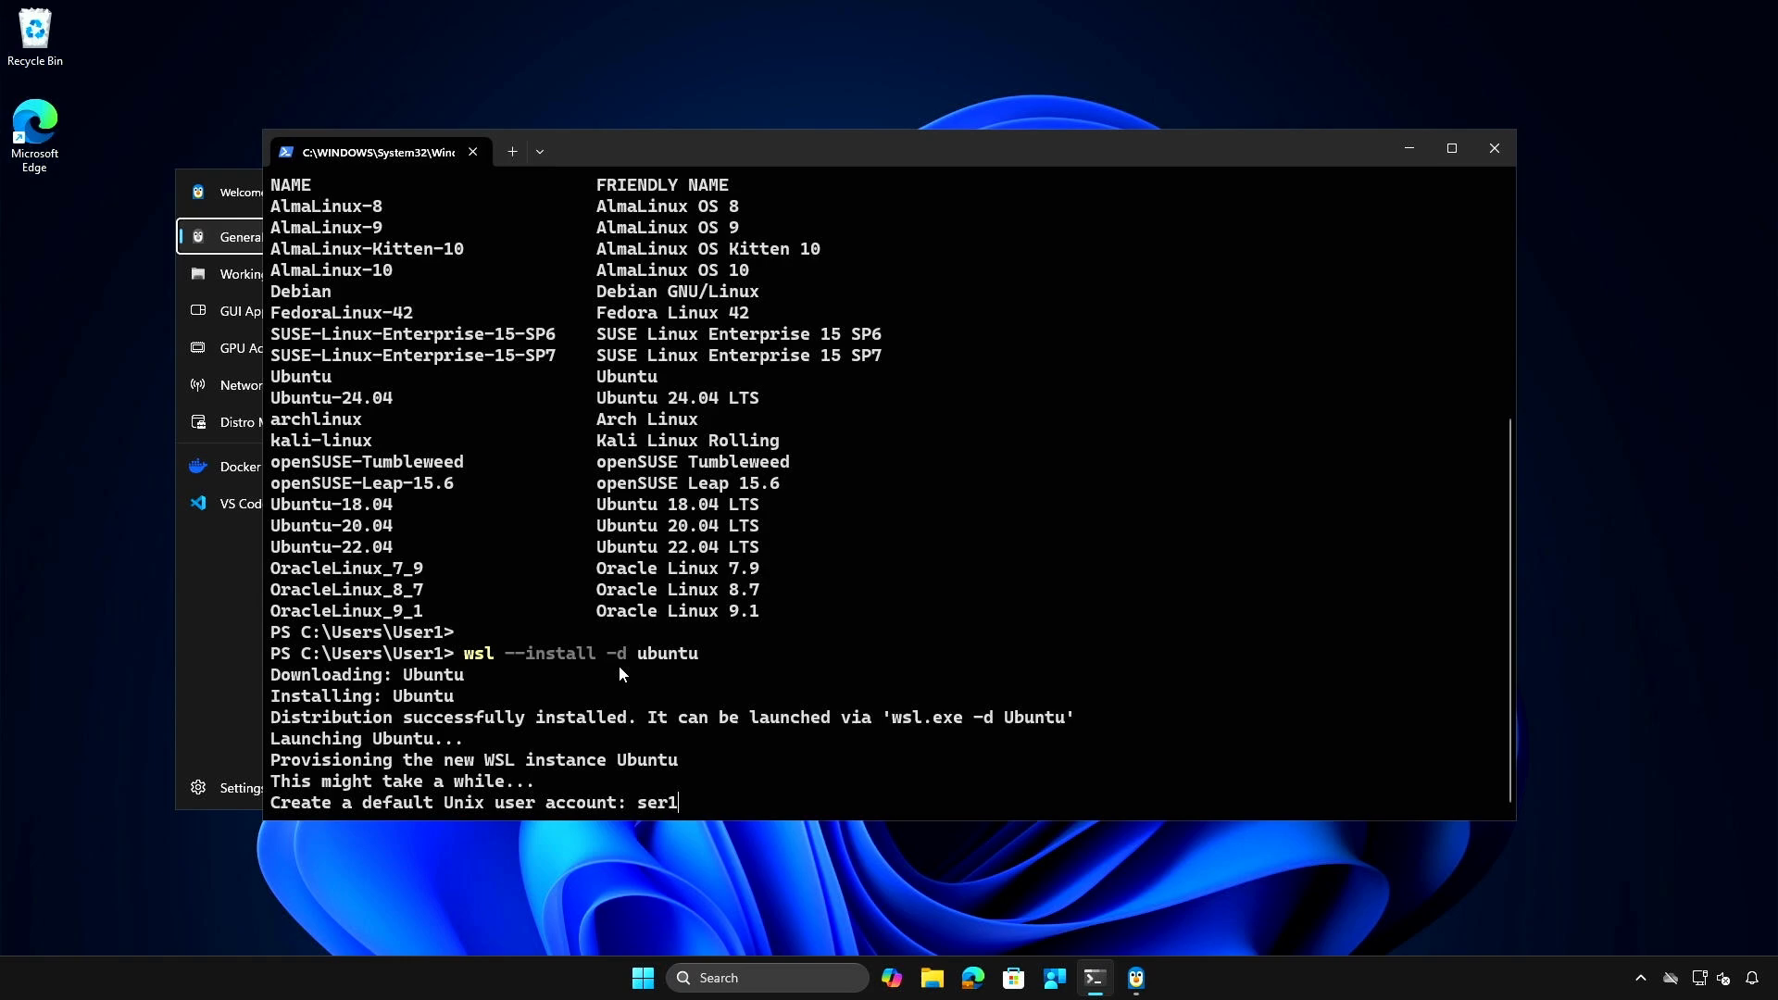
click(216, 620)
click(1157, 183)
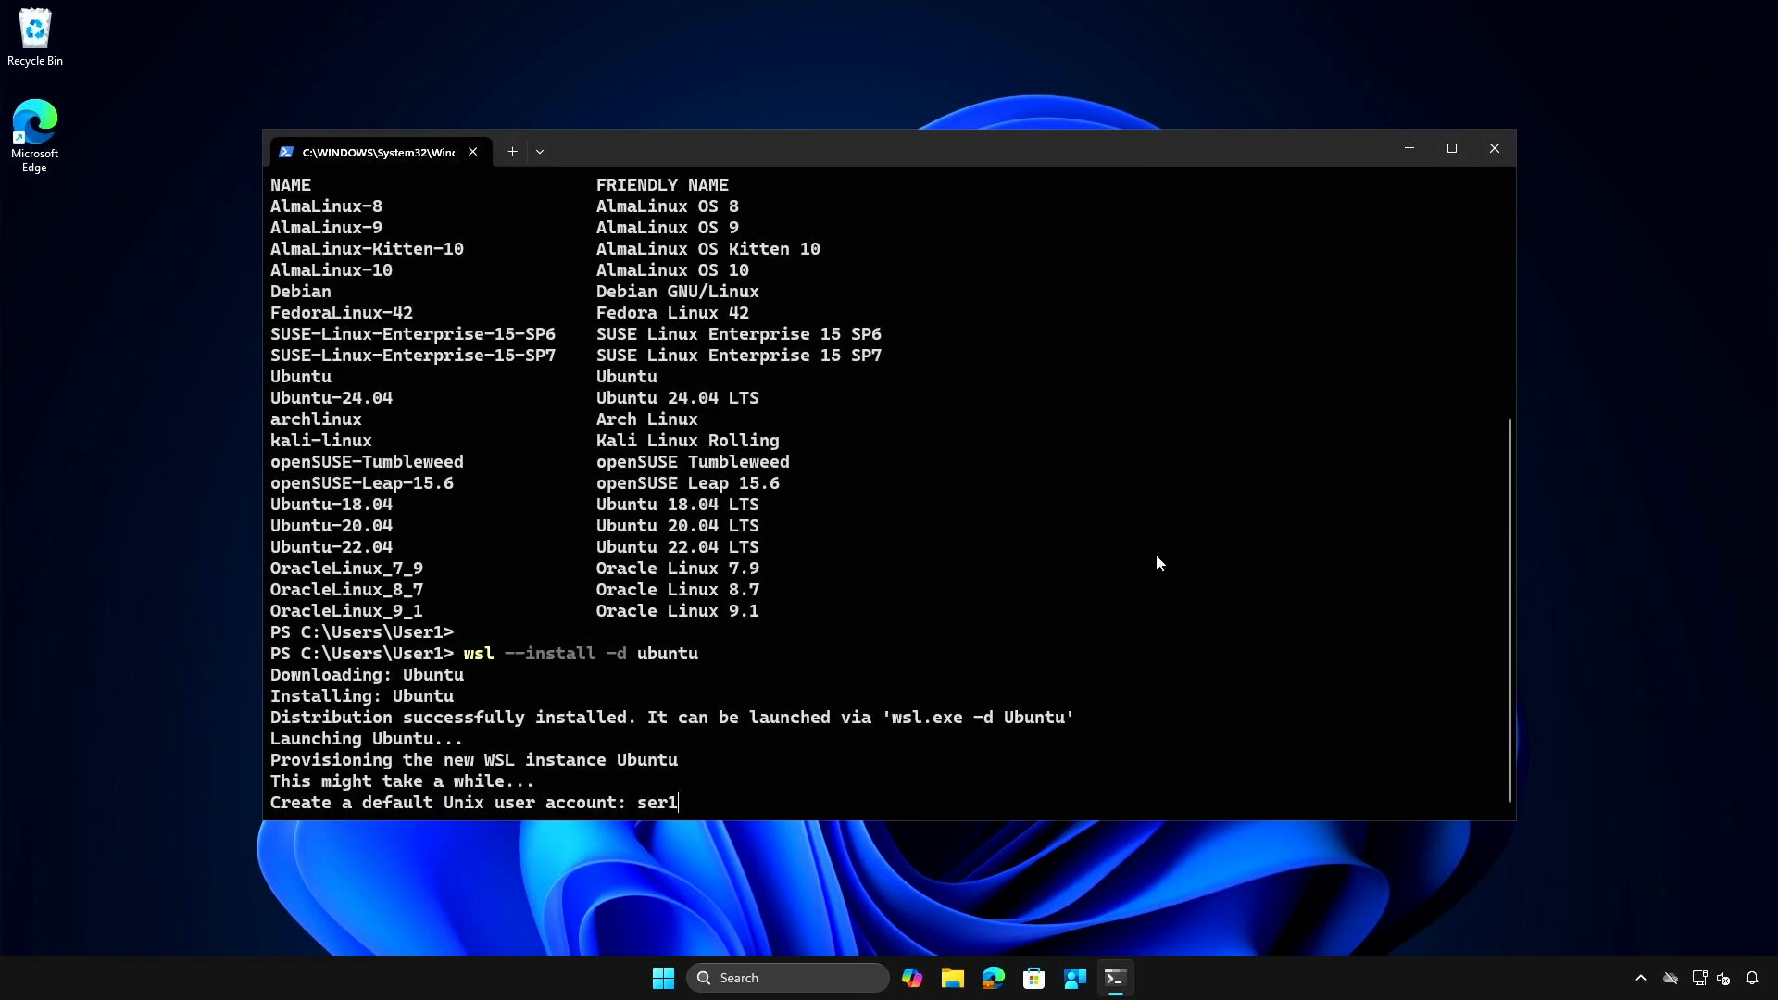
key(BackSpace)
key(BackSpace)
key(BackSpace)
key(BackSpace)
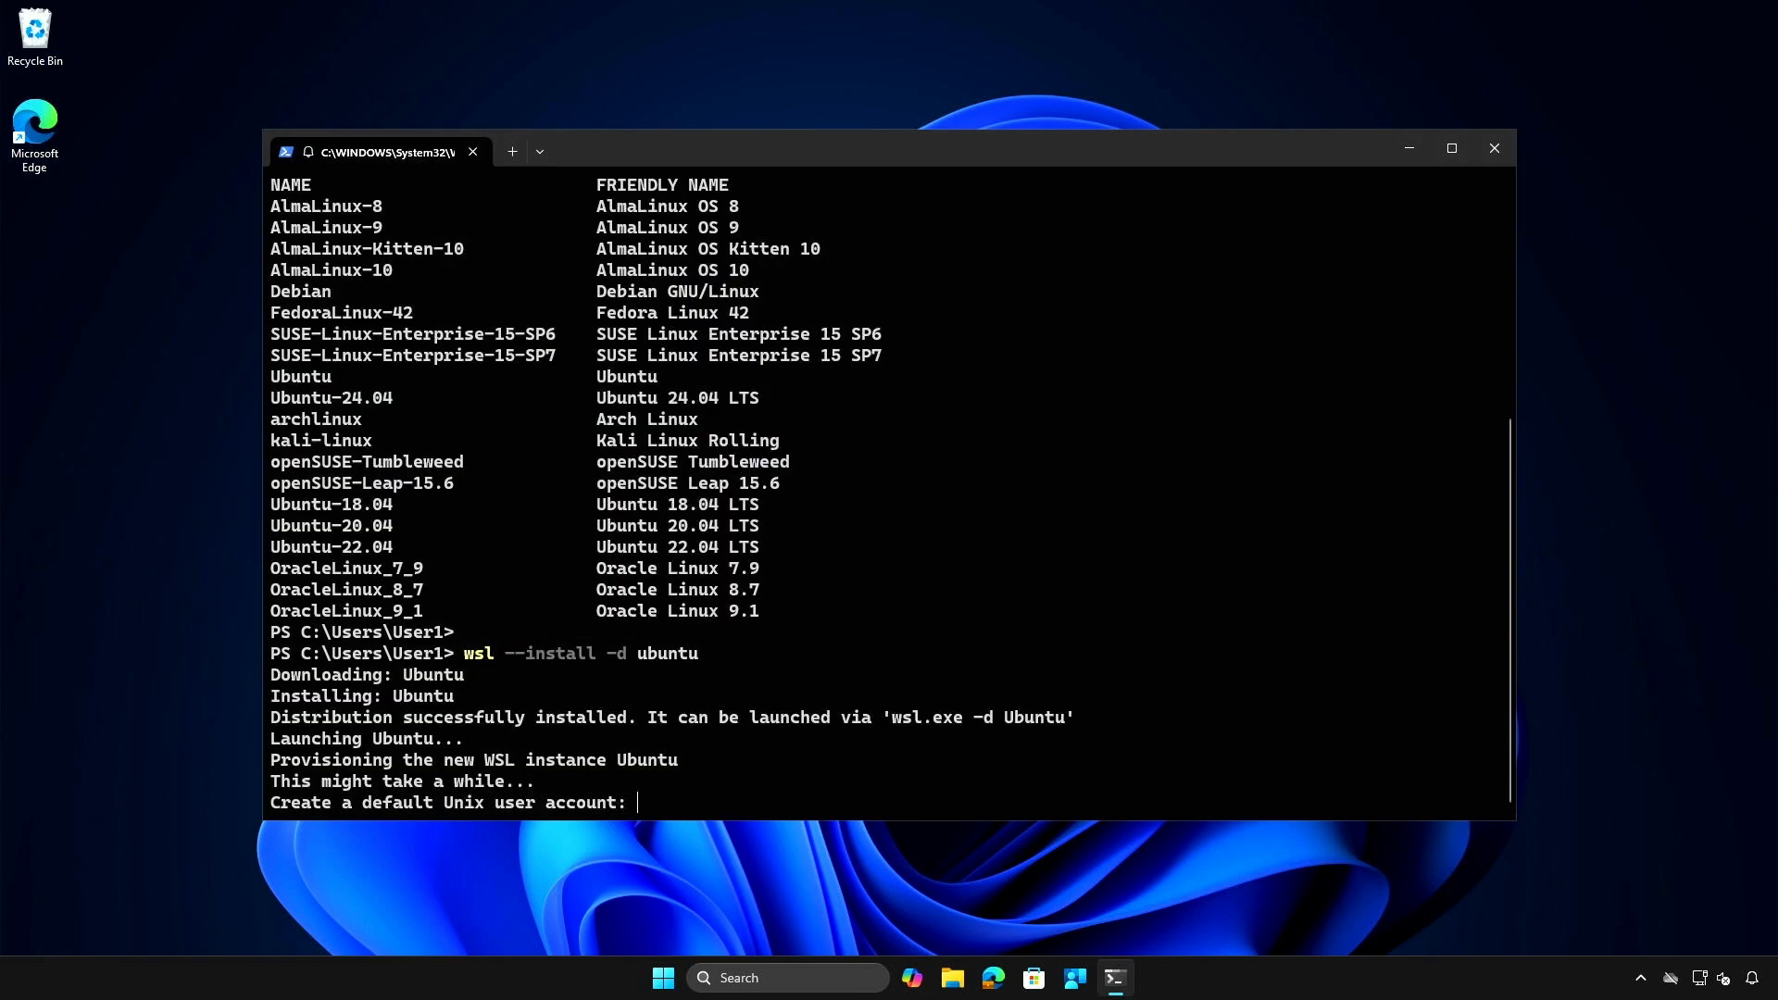
- Create the default Unix user account by entering its username, then enter and confirm the new account password
text(bonben)
key(Return)
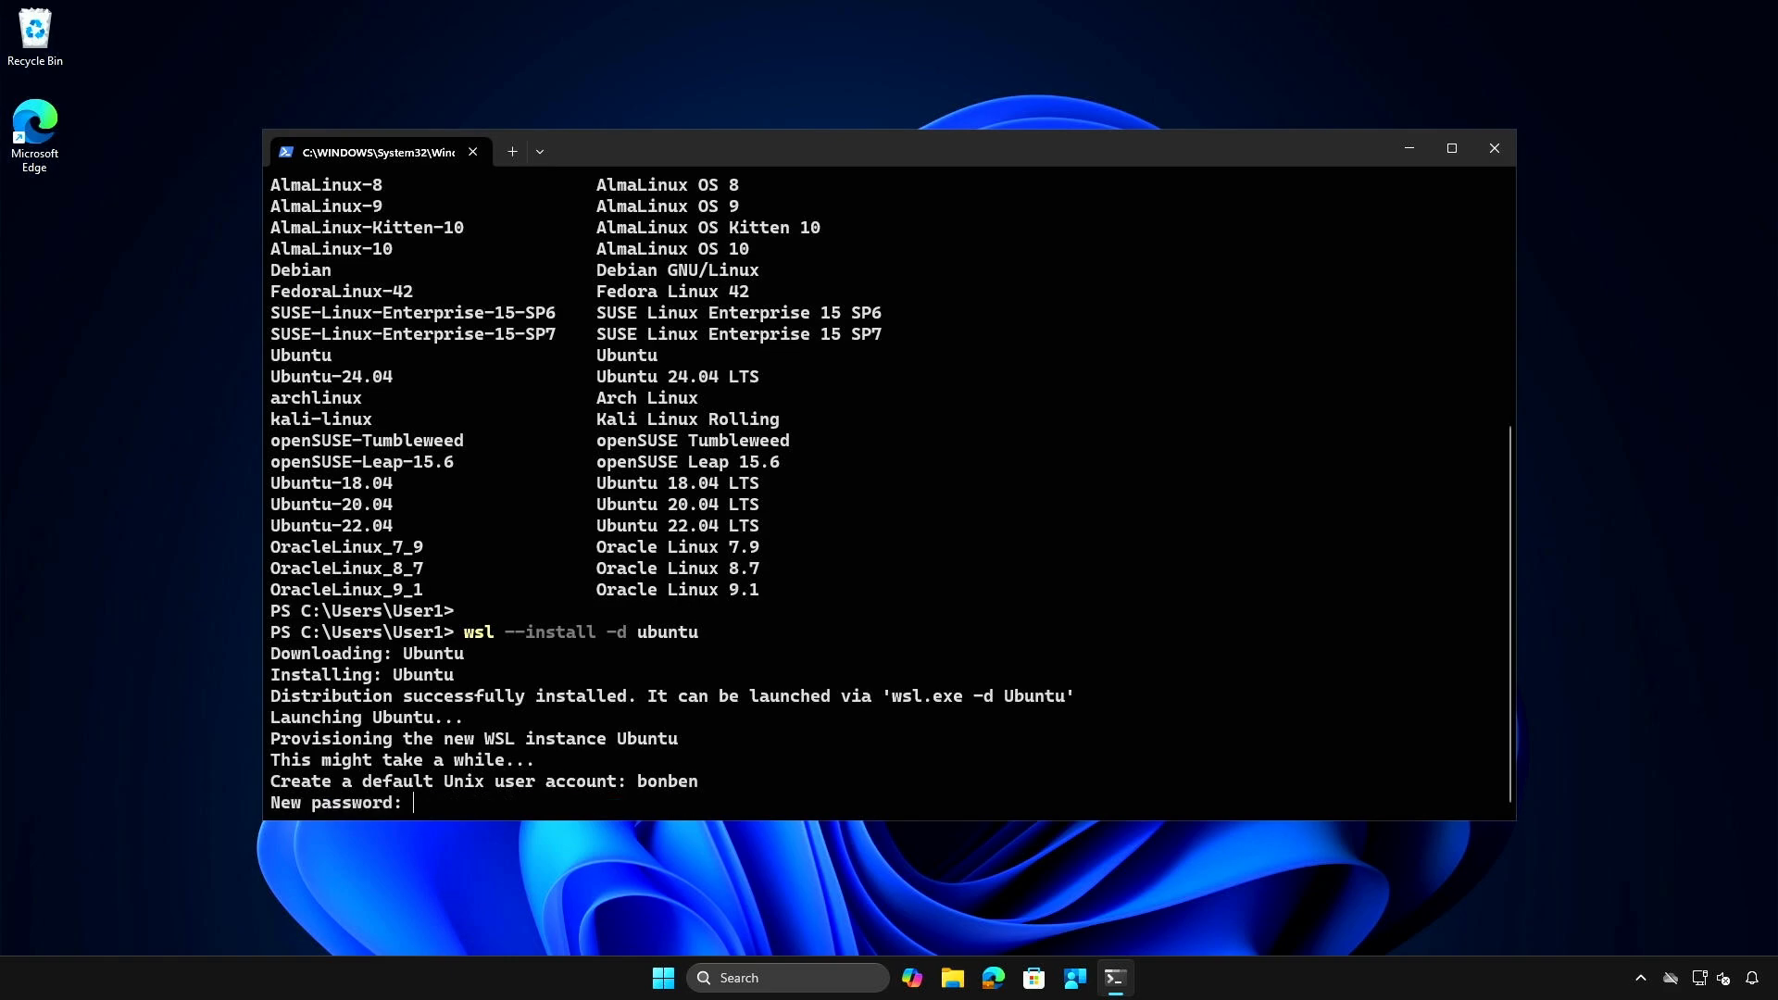
key(Return)
key(Return)
- Display Ubuntu's release details with cat /etc/os-release and list the installed distributions with wsl -l -v in a new PowerShell session
text(cat /etc/os-release)
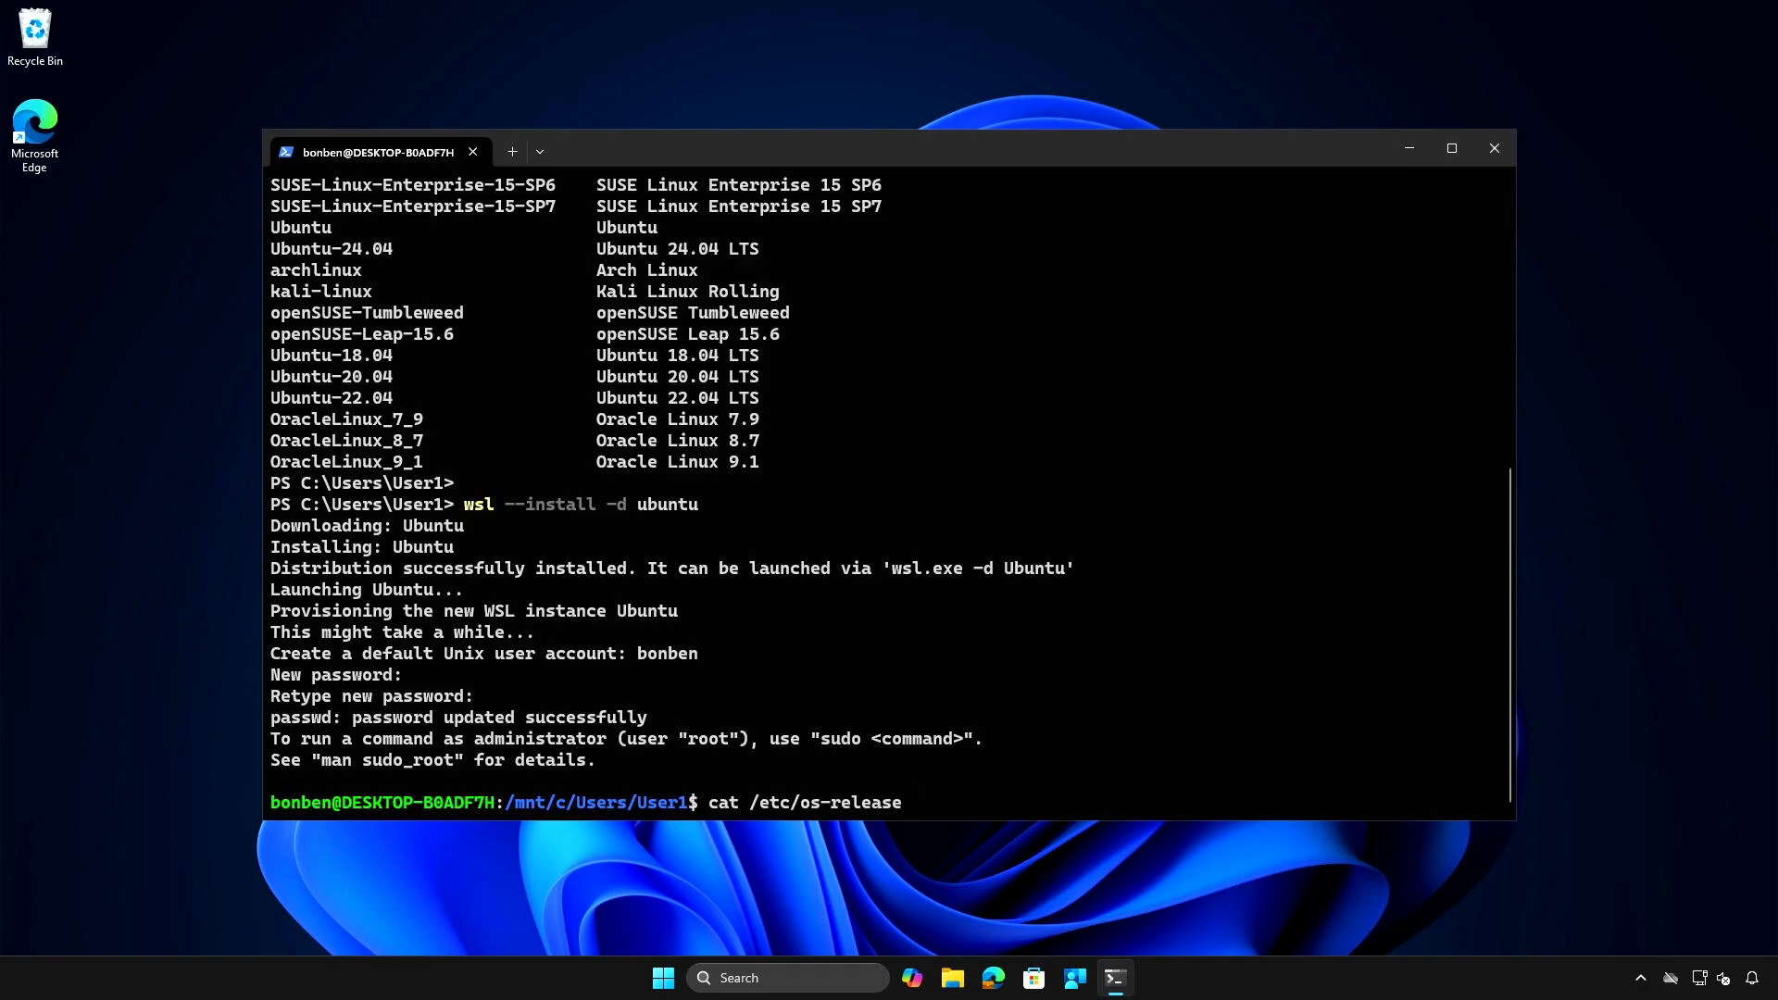
key(Return)
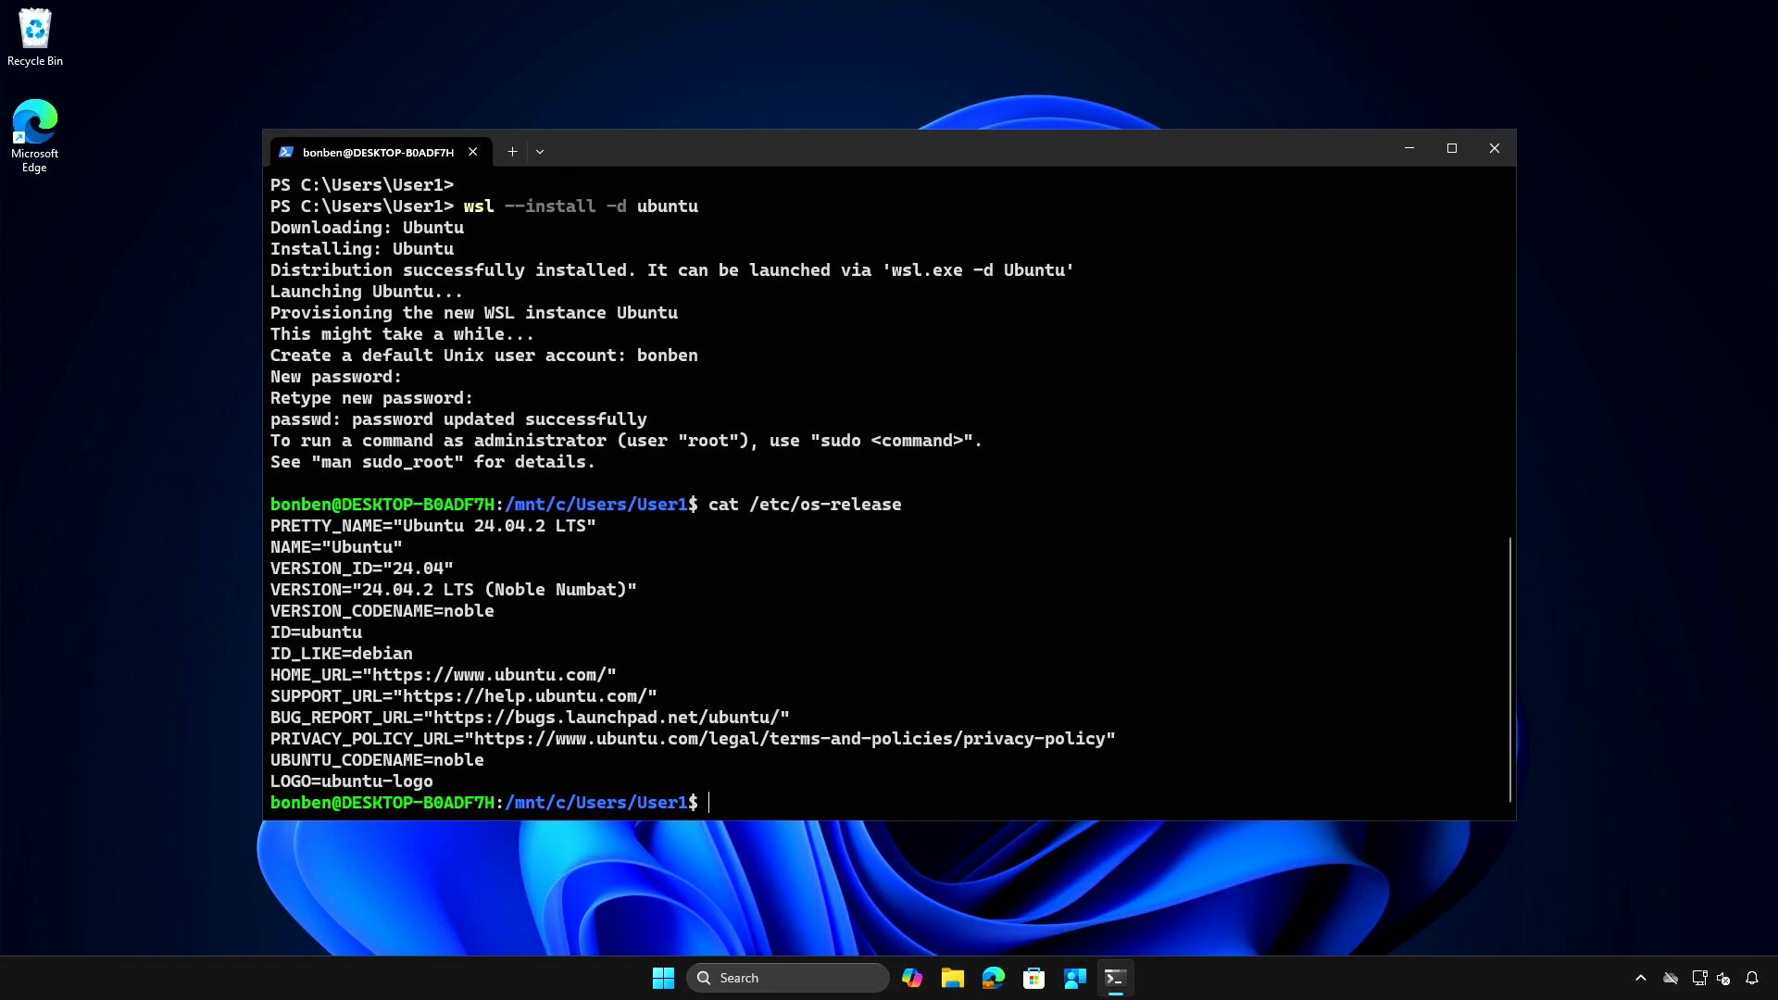
click(520, 153)
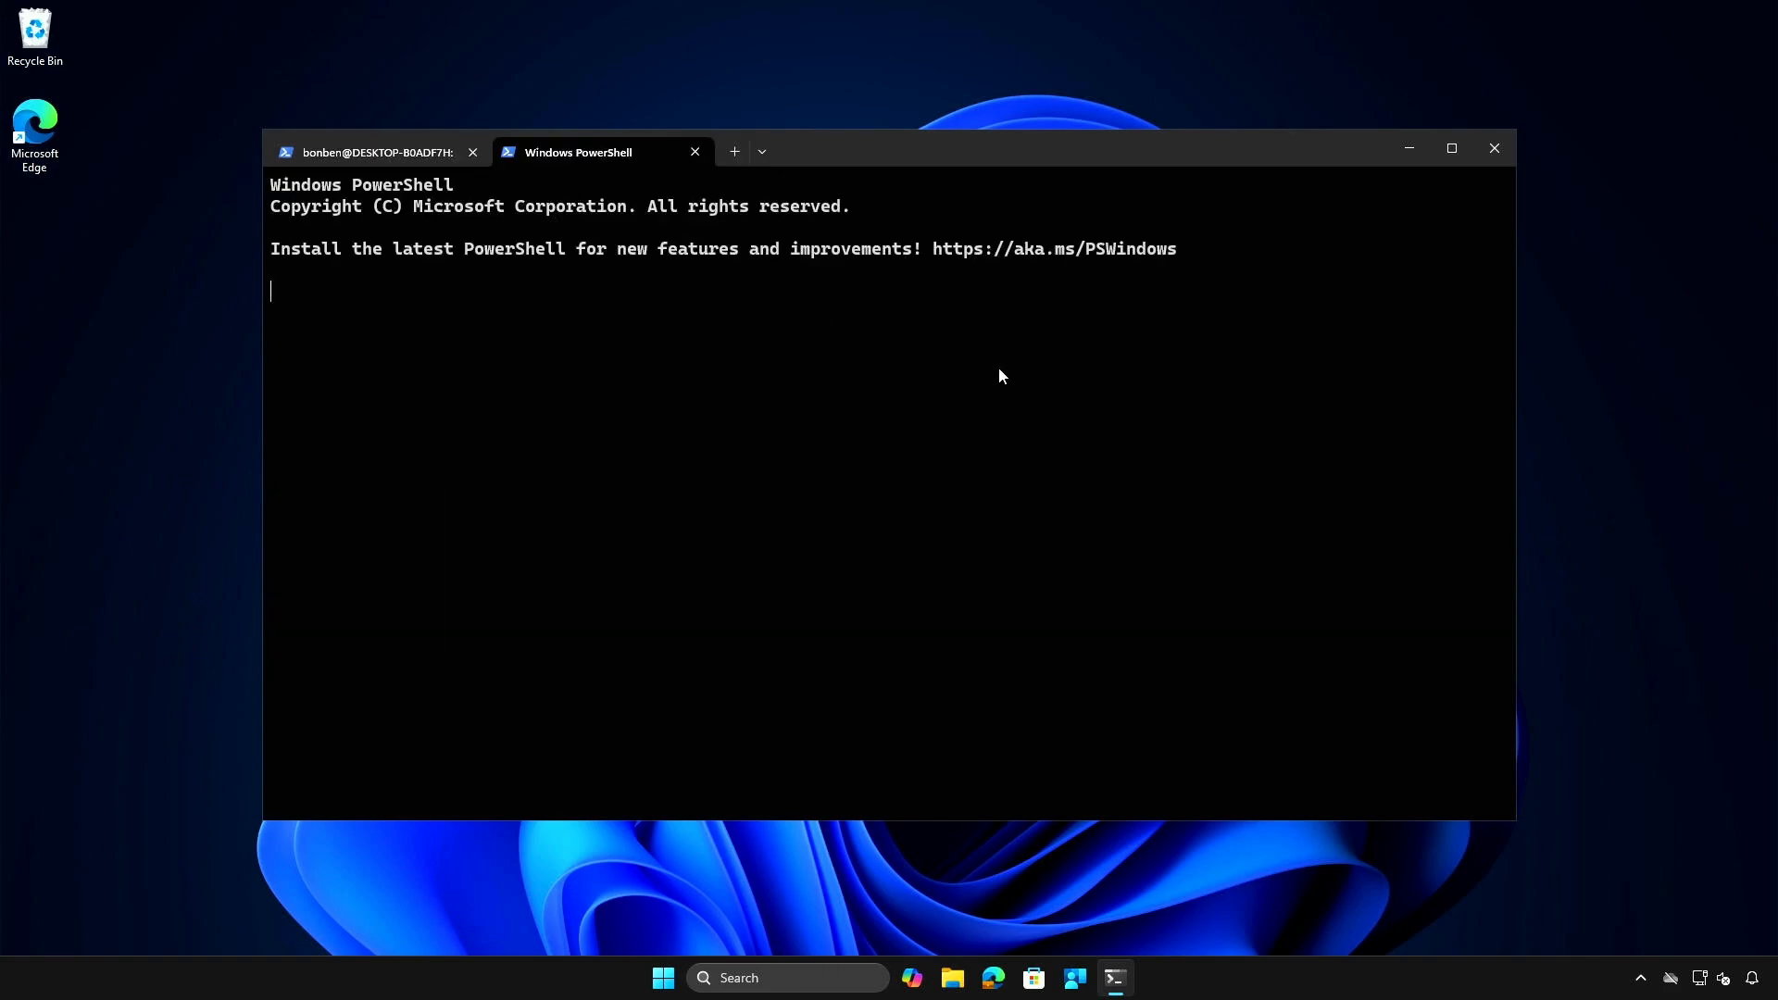
text(wsl )
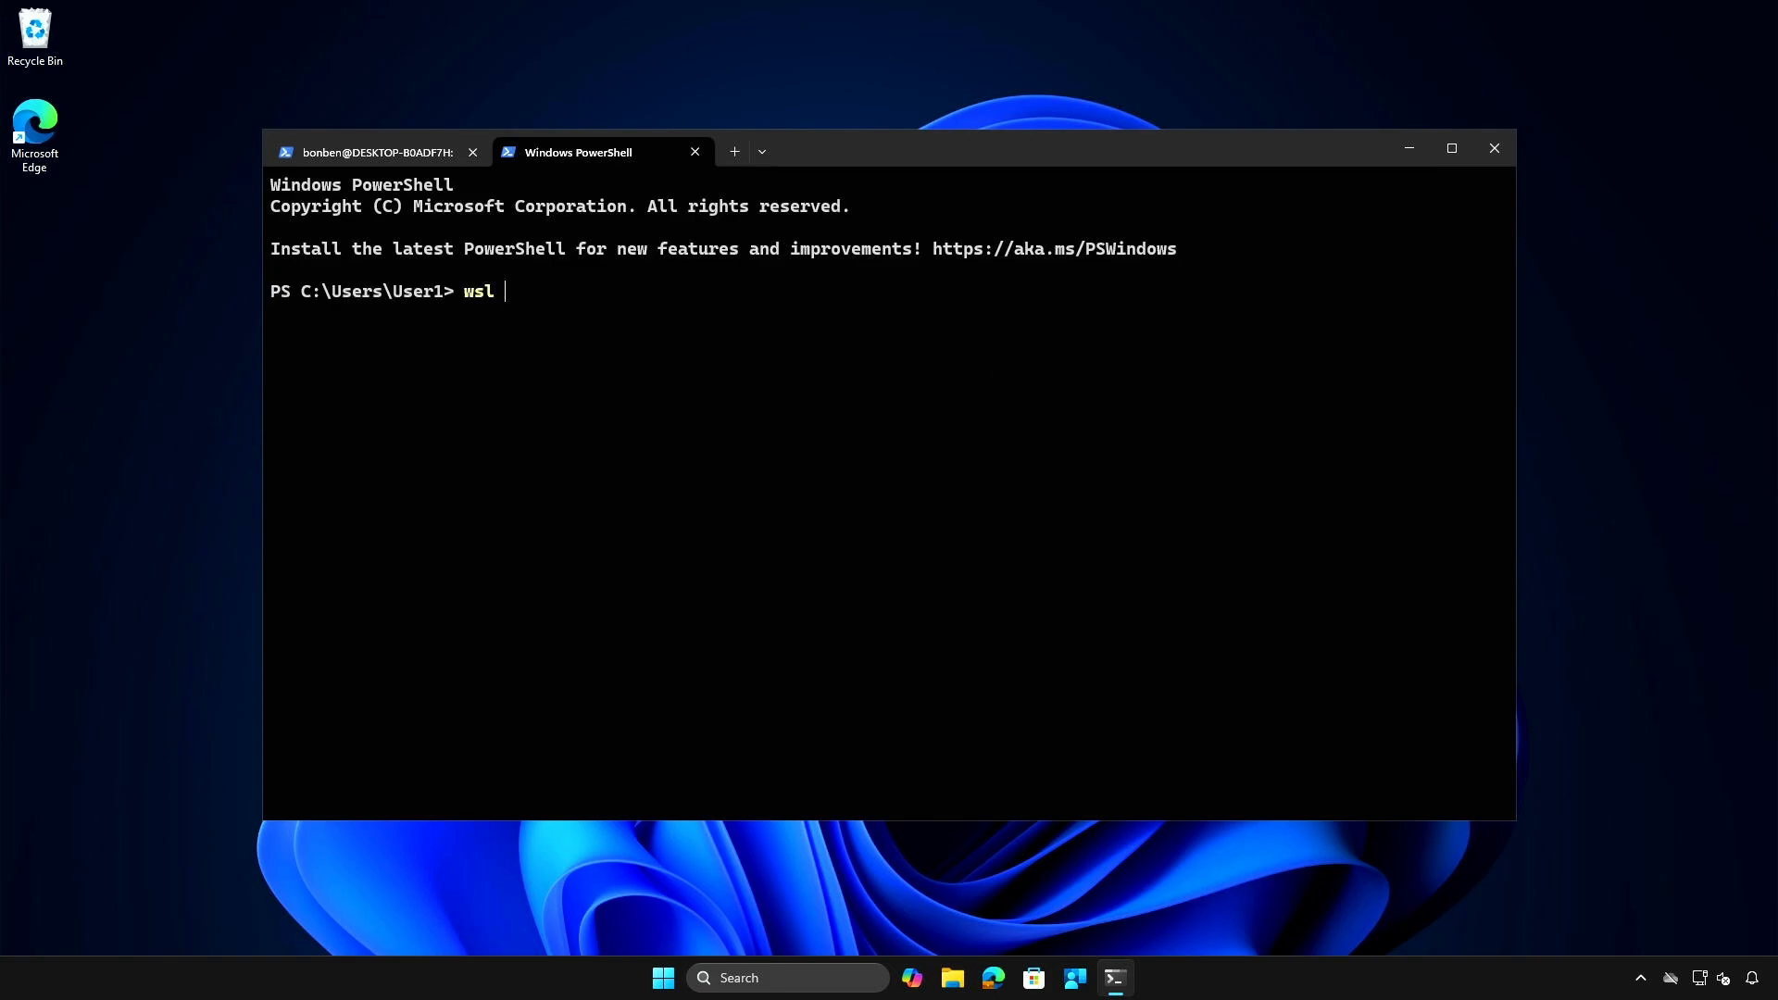
text(-l -v)
key(Return)
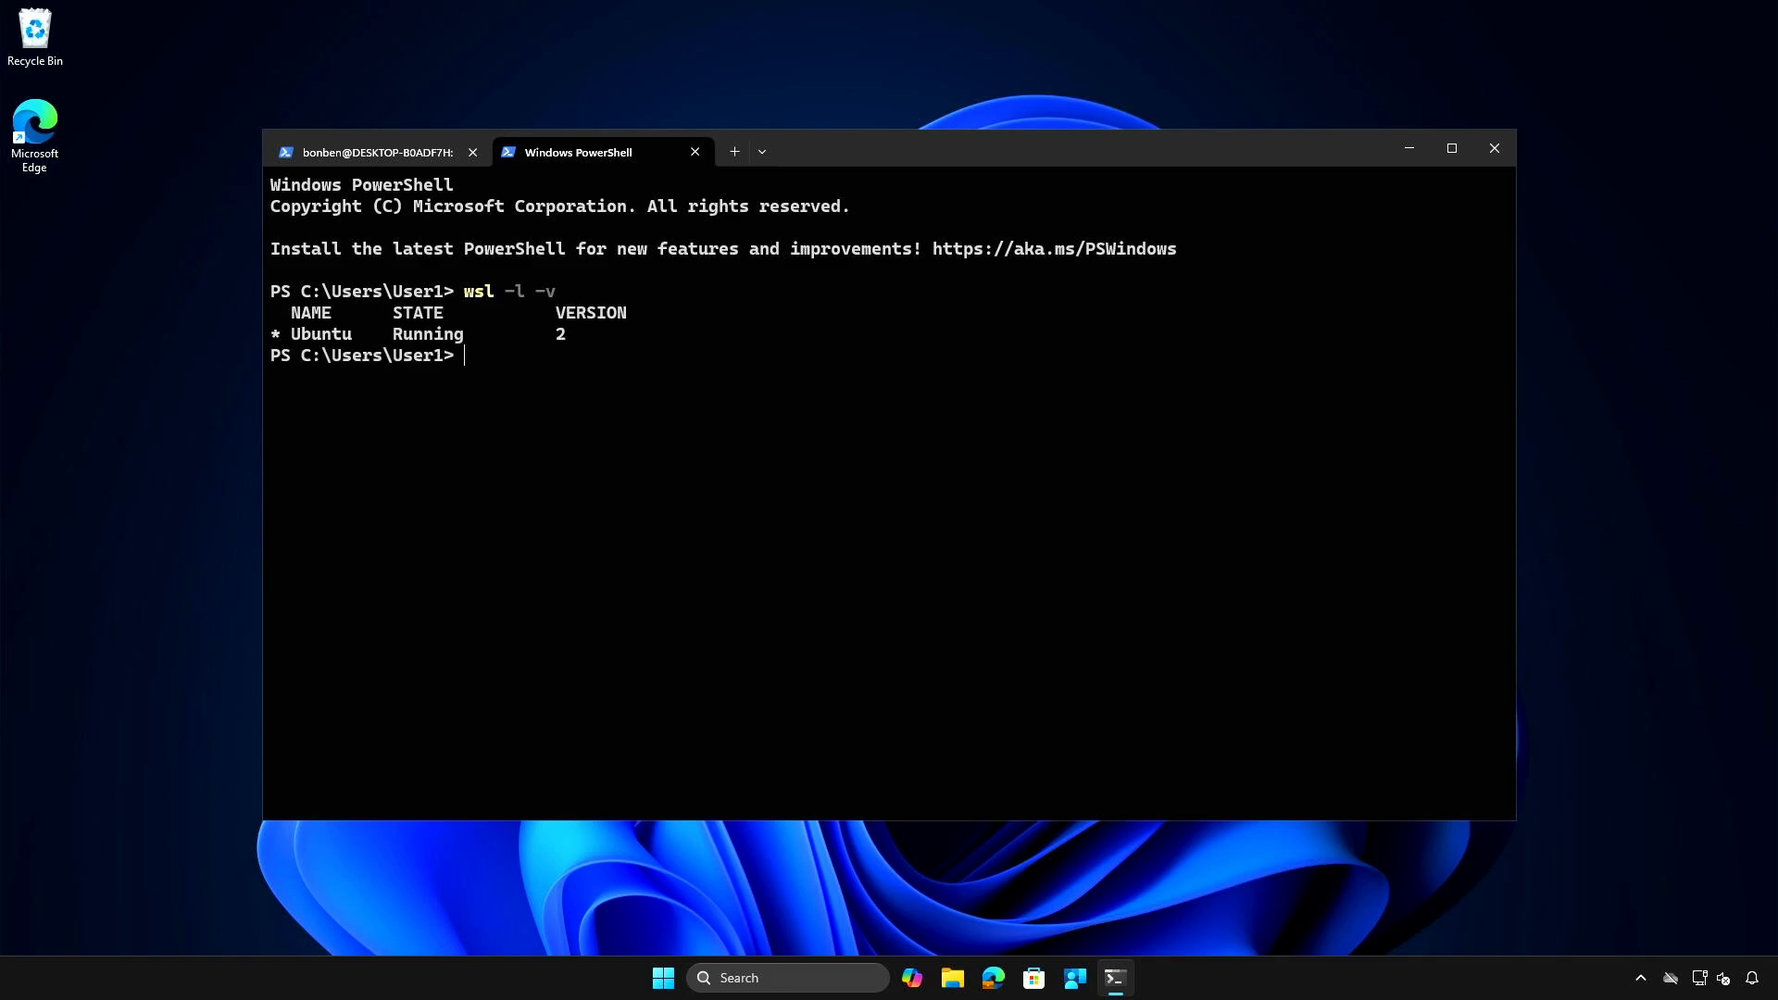
key(Return)
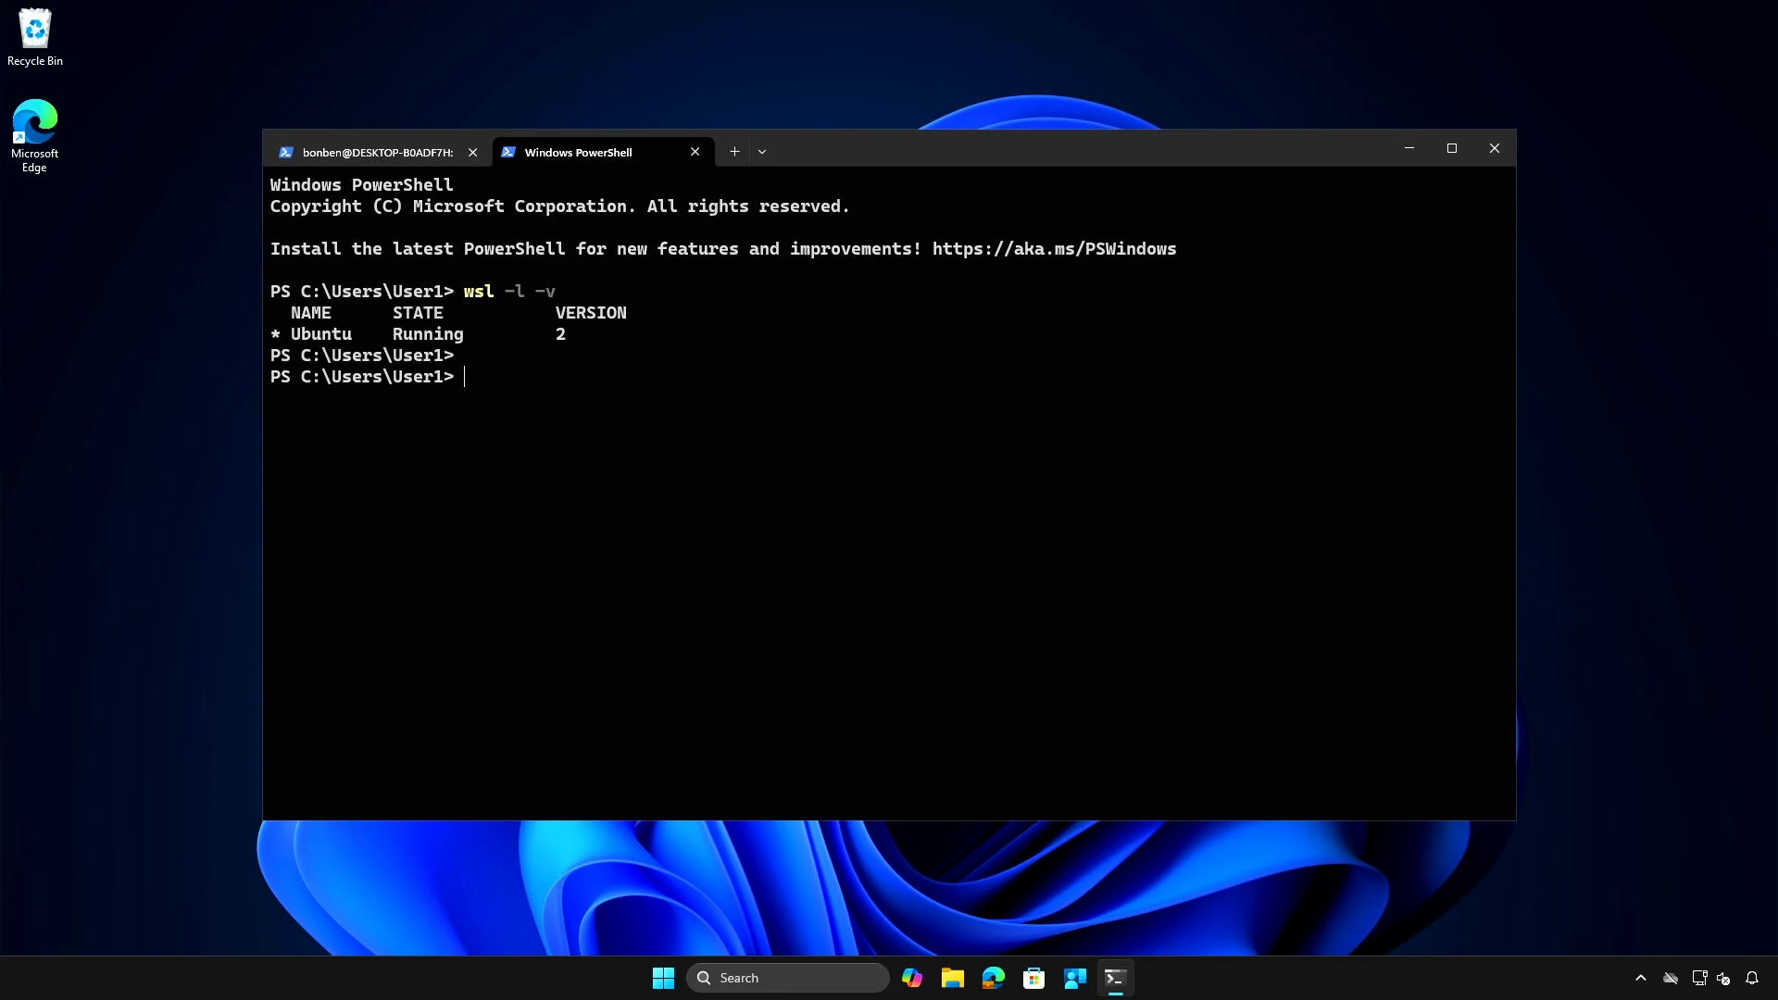
- Check the default distribution and WSL configuration with wsl --status
text(wsl --status)
key(Return)
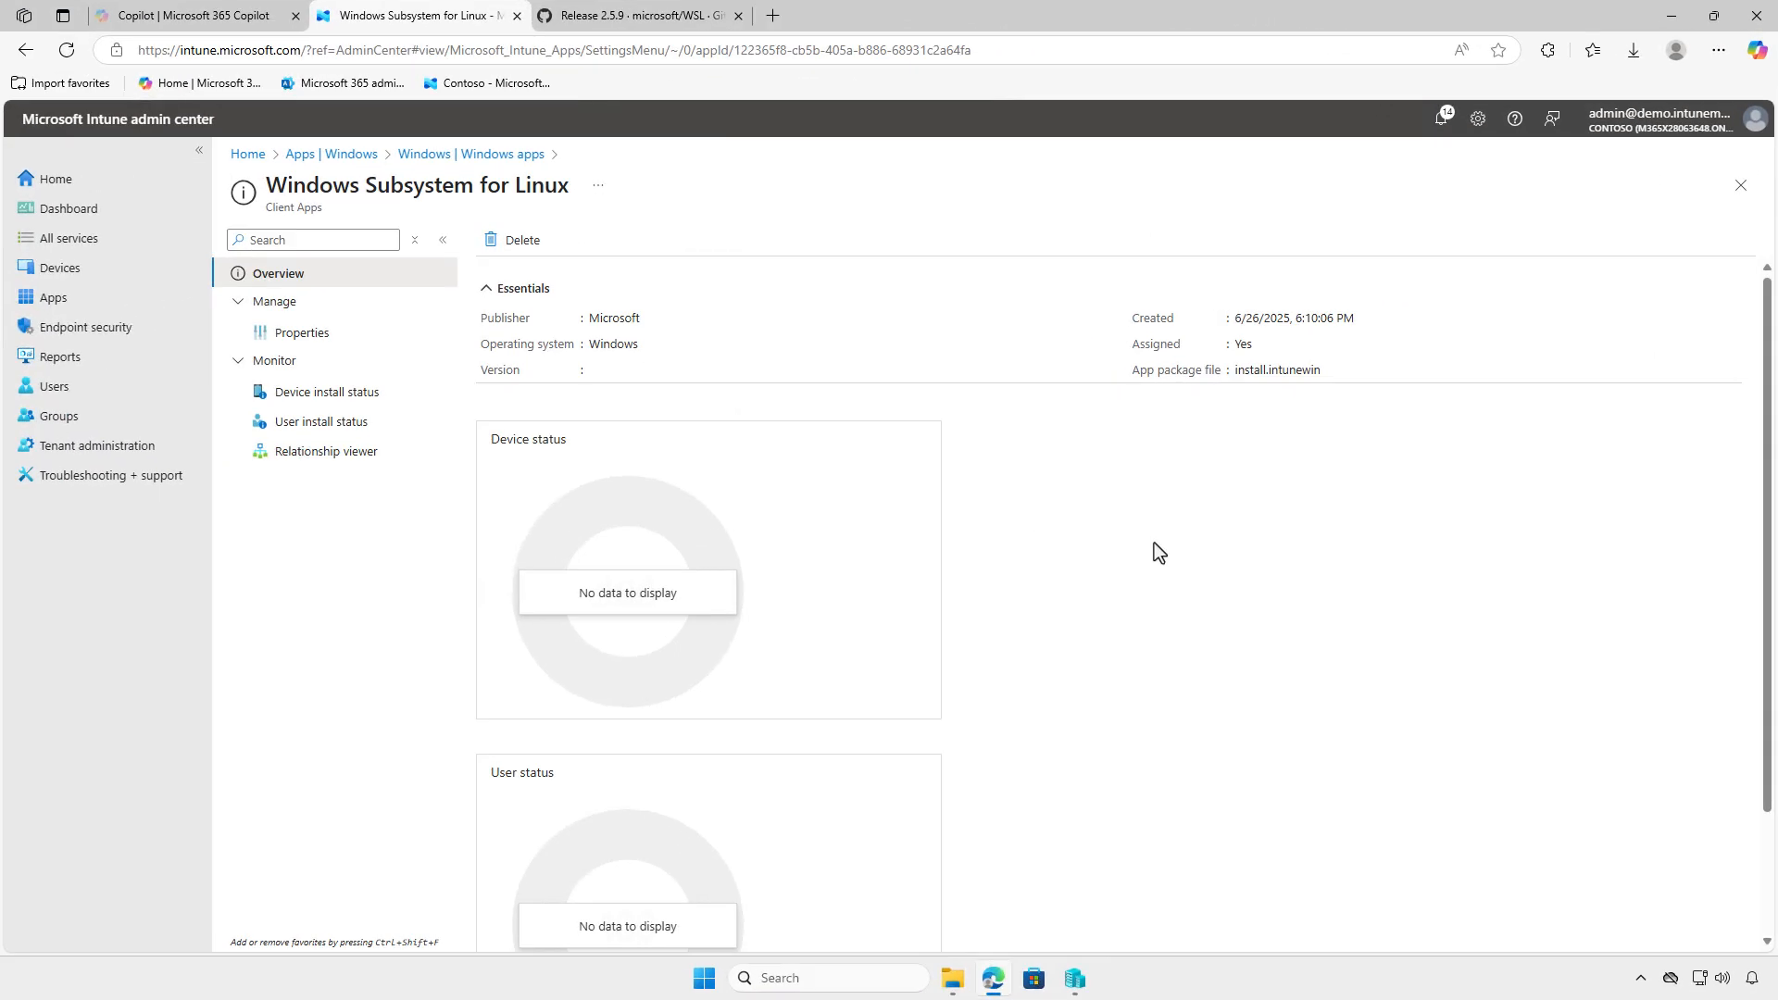
- Switch to the Intune admin center, refresh the Windows Subsystem for Linux app overview and review its device install status
click(66, 49)
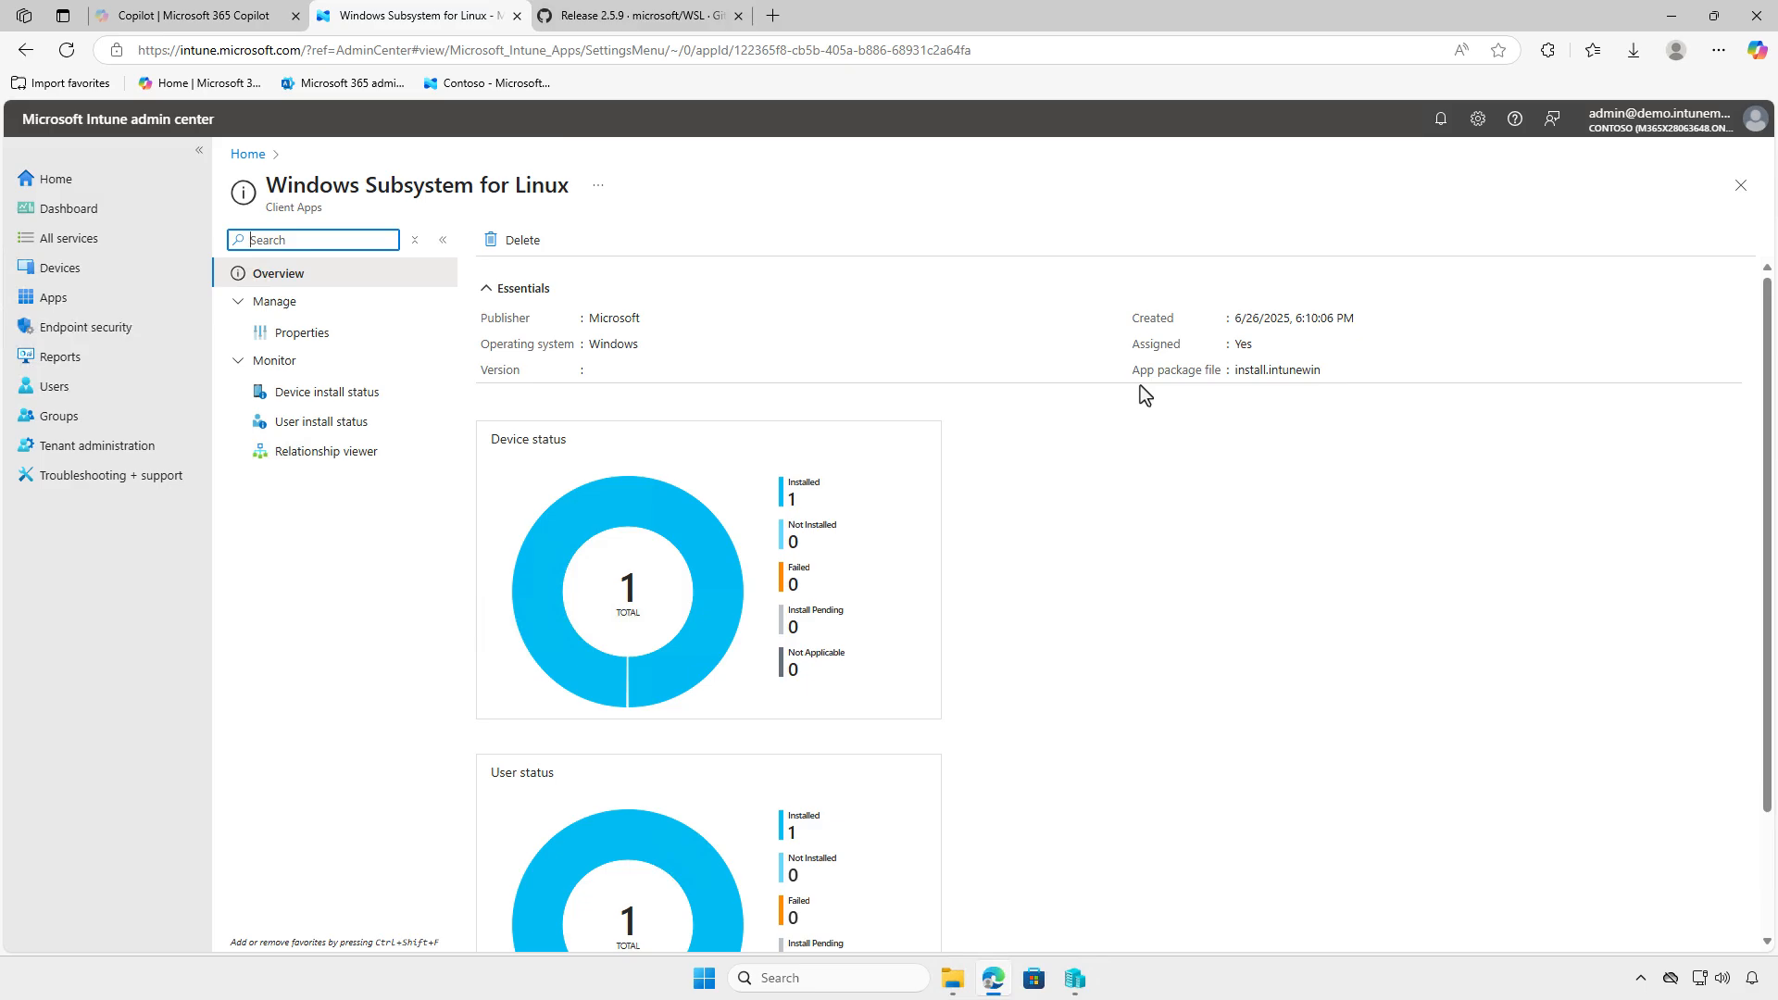
click(394, 392)
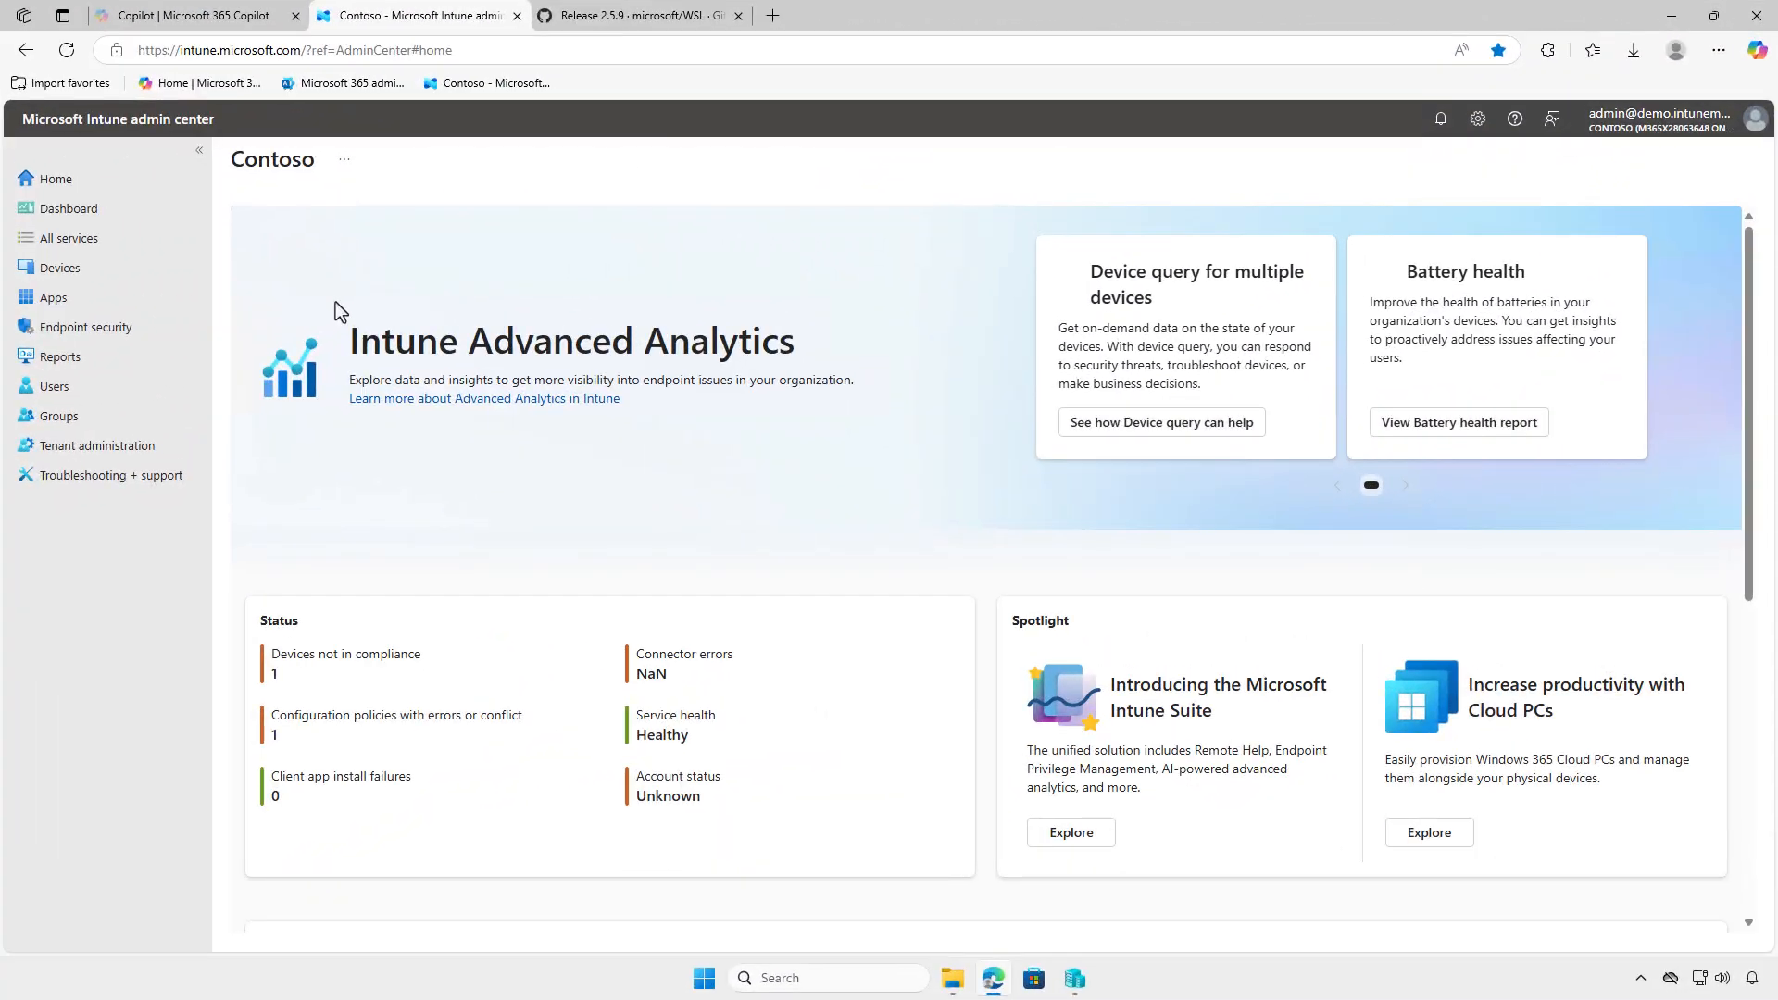
- Open the Windows Subsystem for Linux app's assignments for editing and delete the Test_Devices group from the Required assignments
click(113, 294)
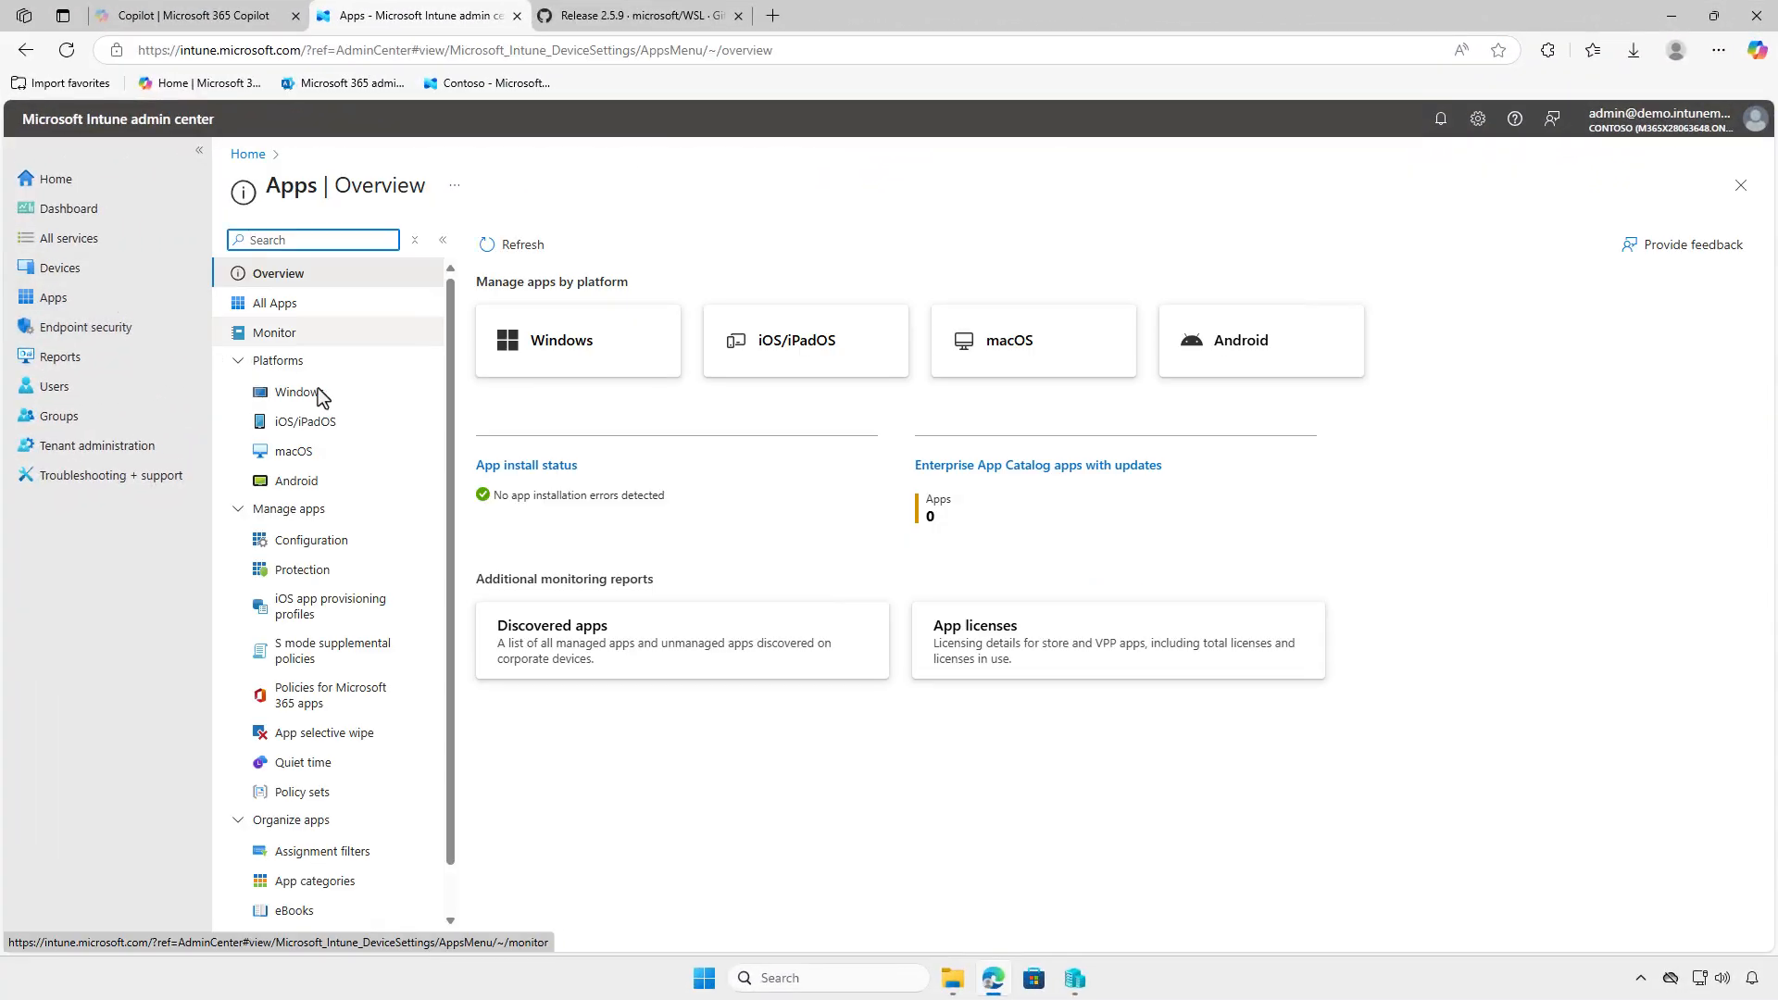
click(344, 398)
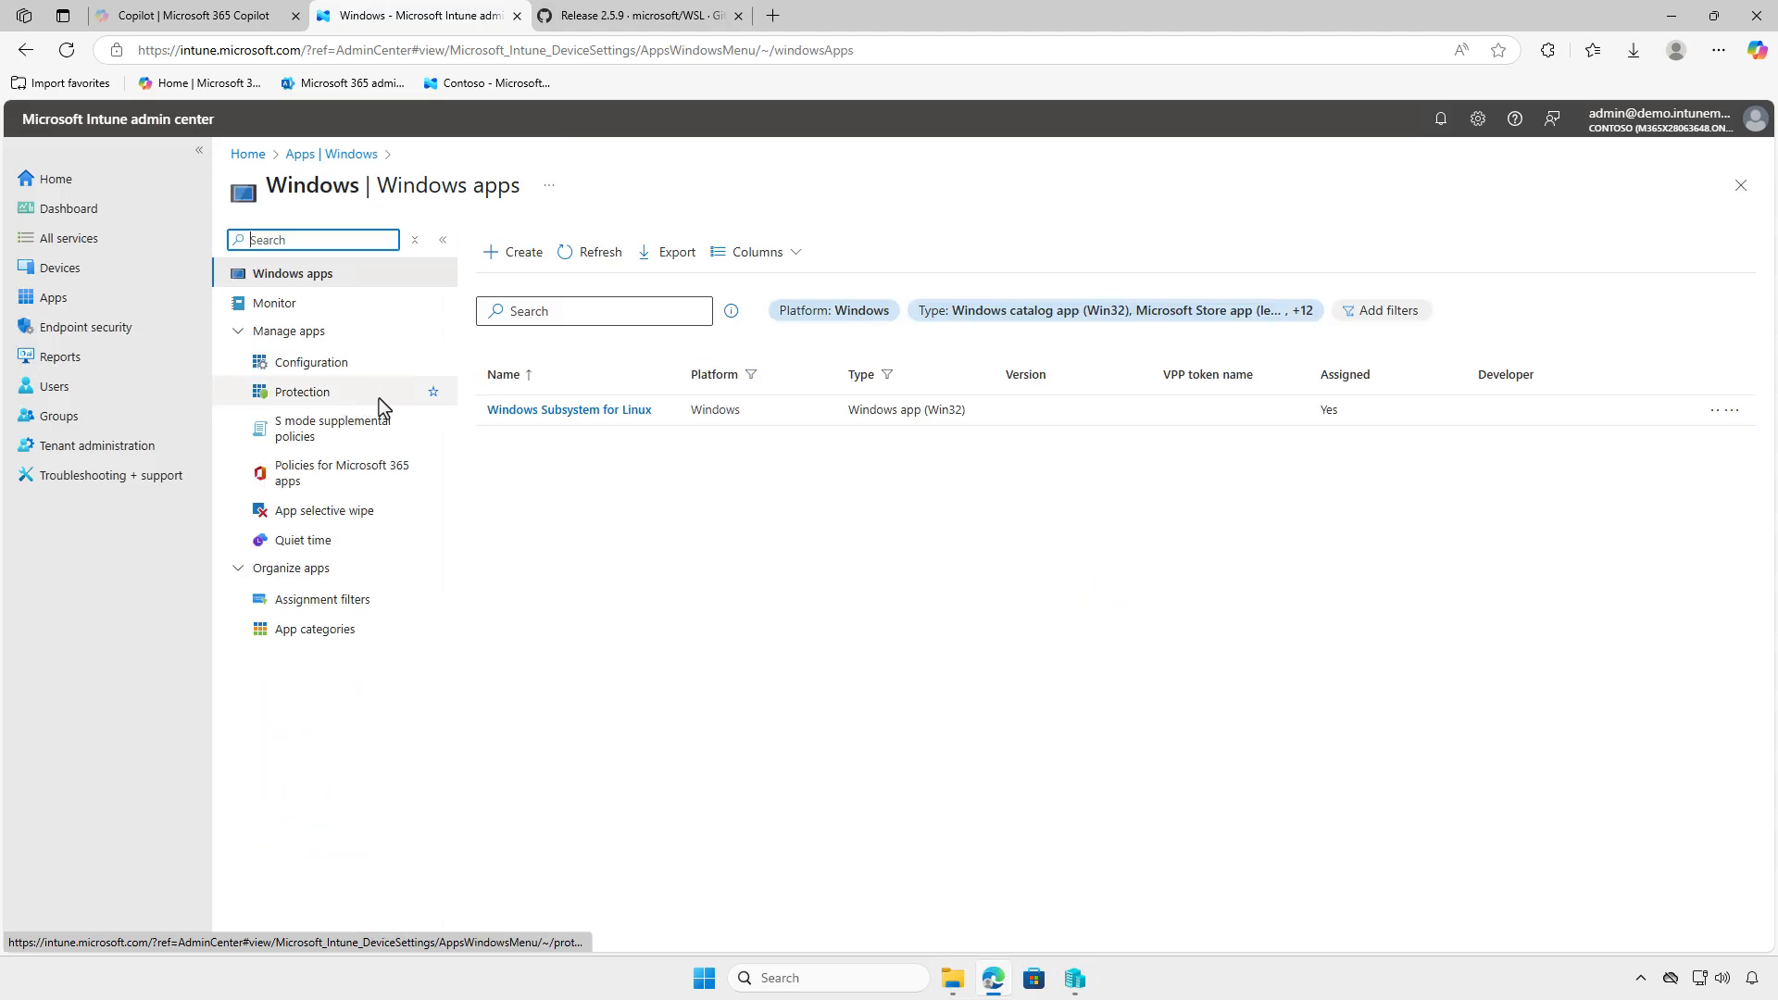
click(614, 413)
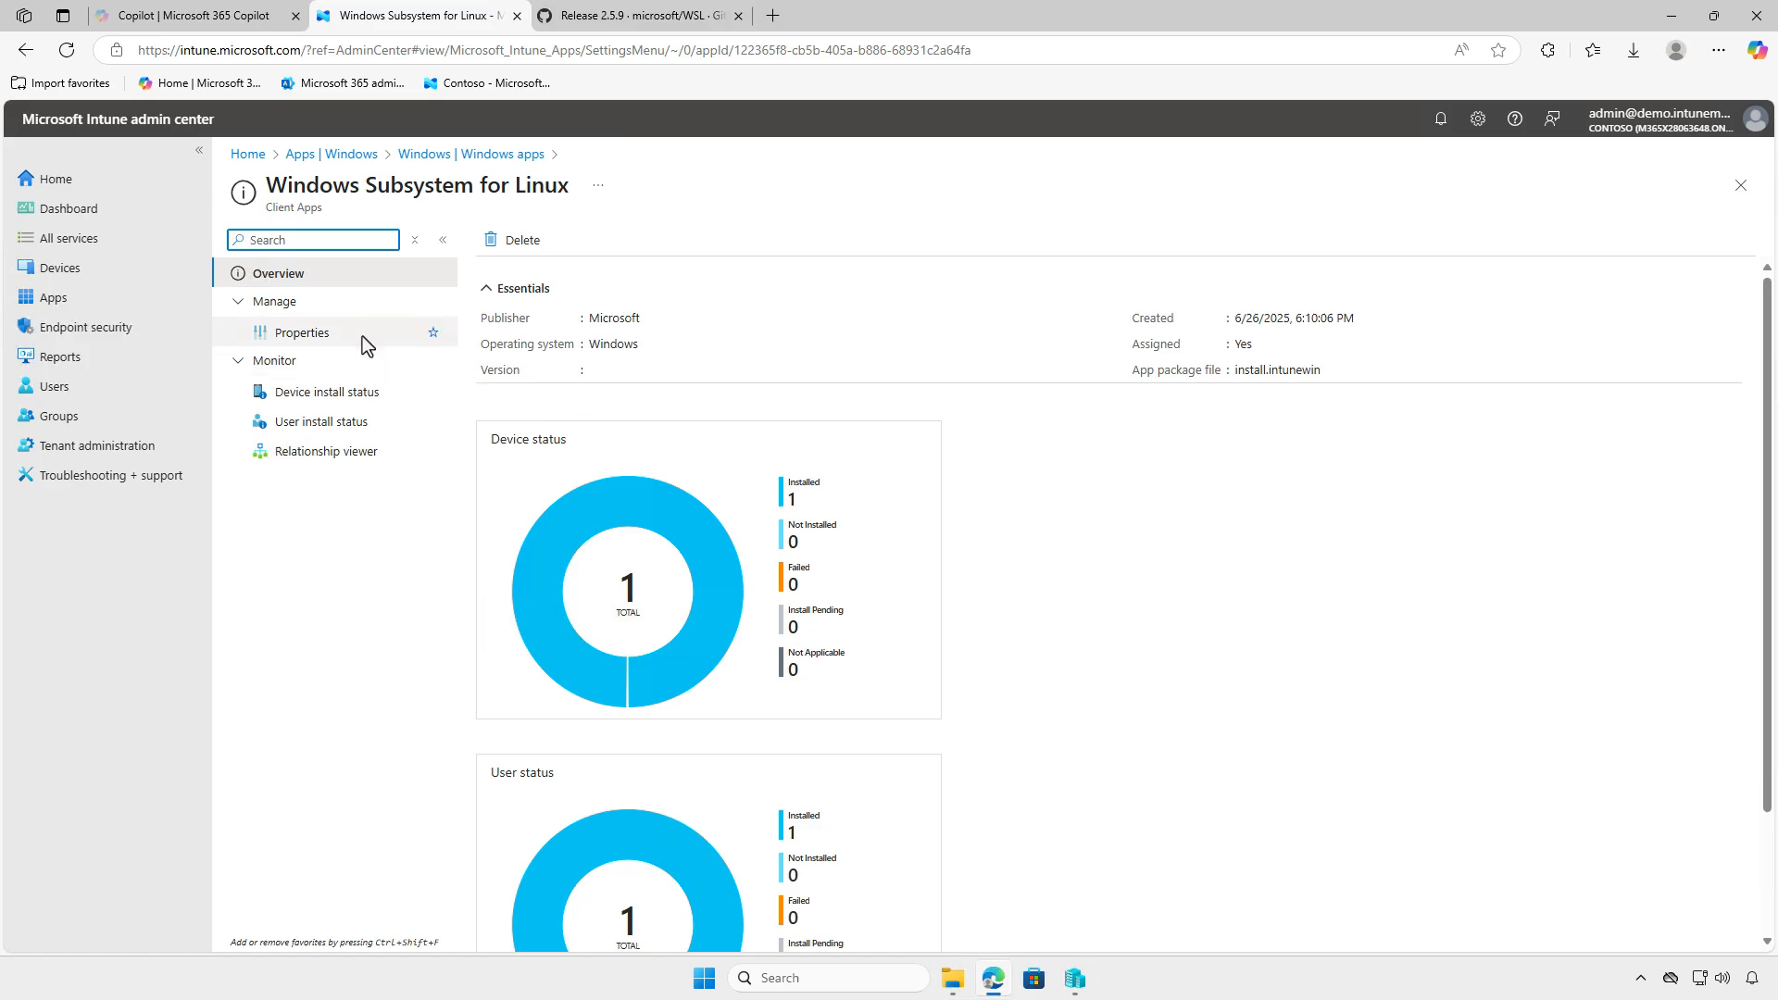
click(336, 333)
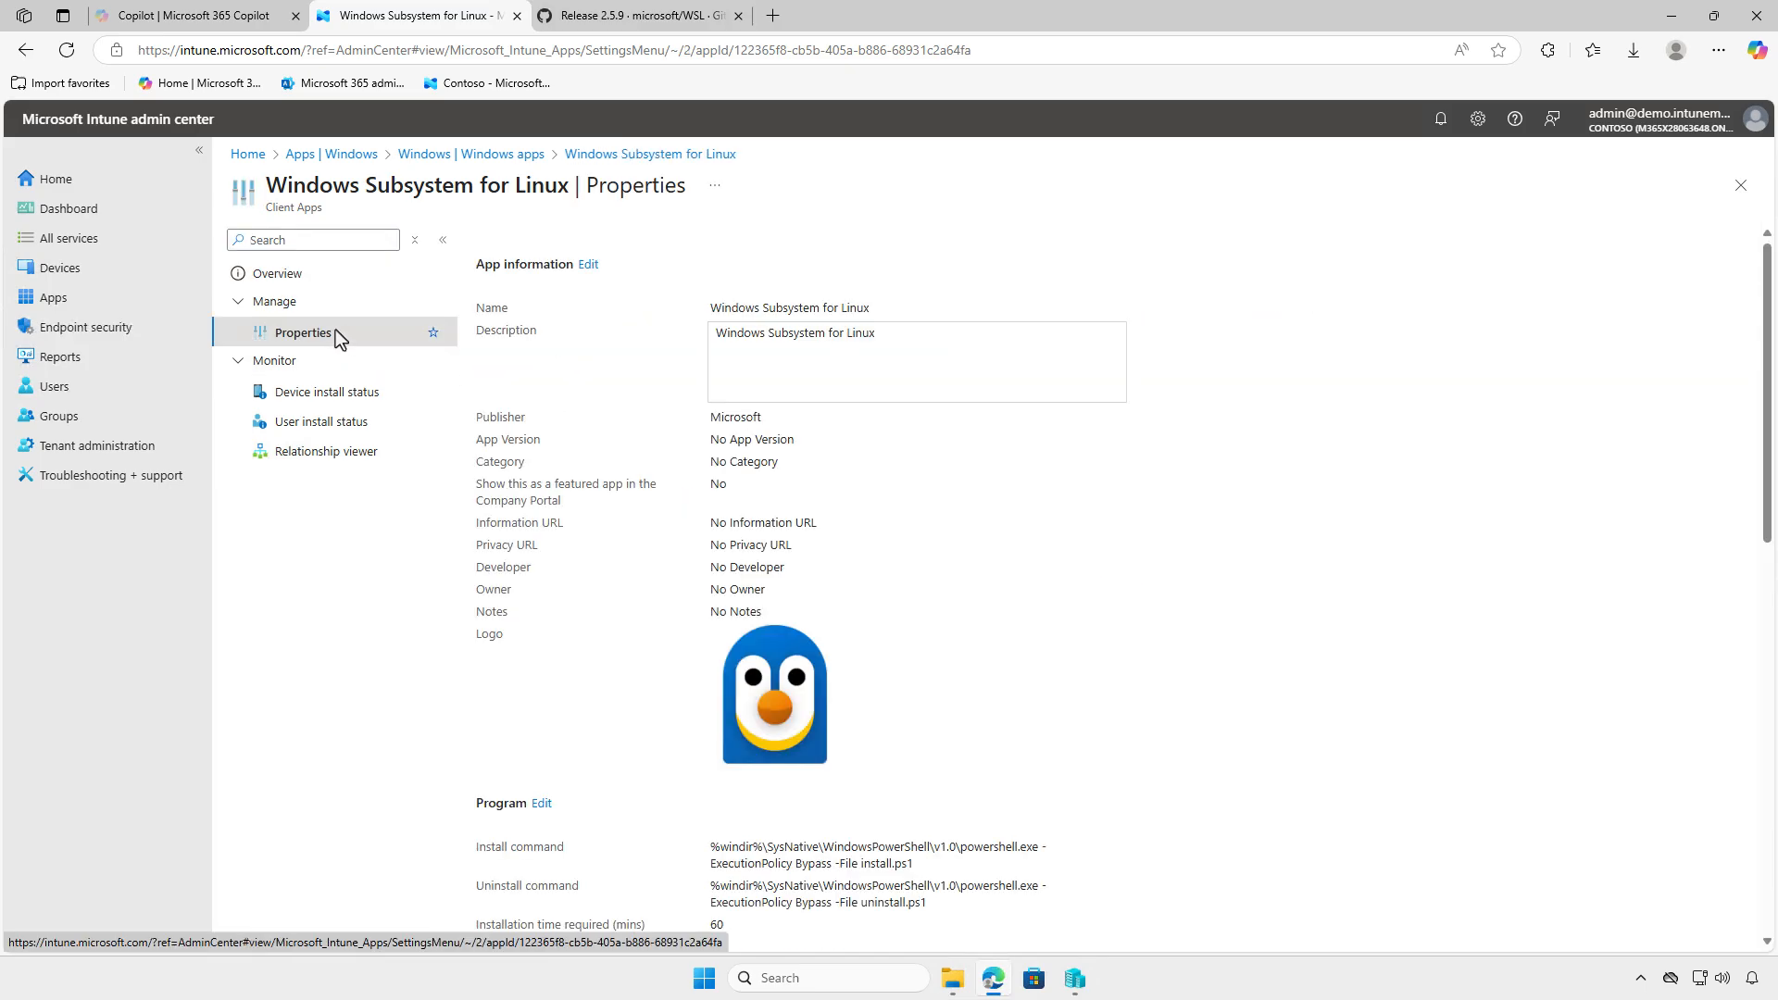
scroll(1141, 675, down, 4)
scroll(1140, 670, down, 5)
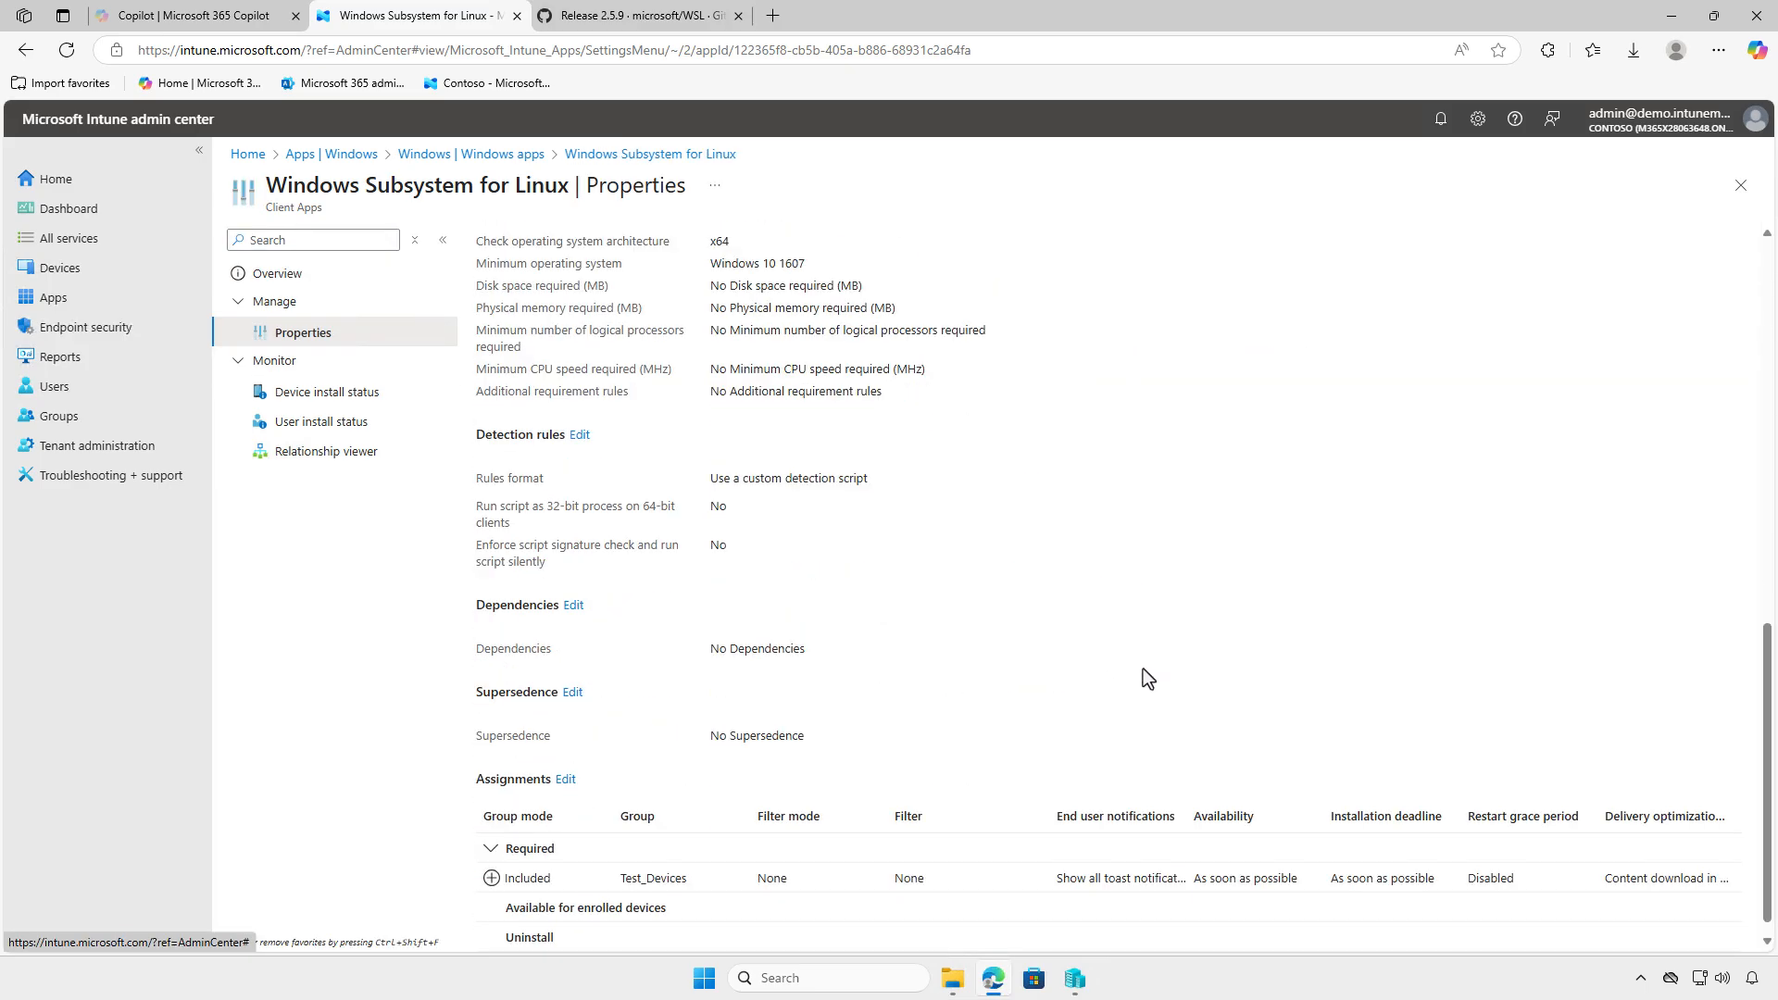
click(566, 779)
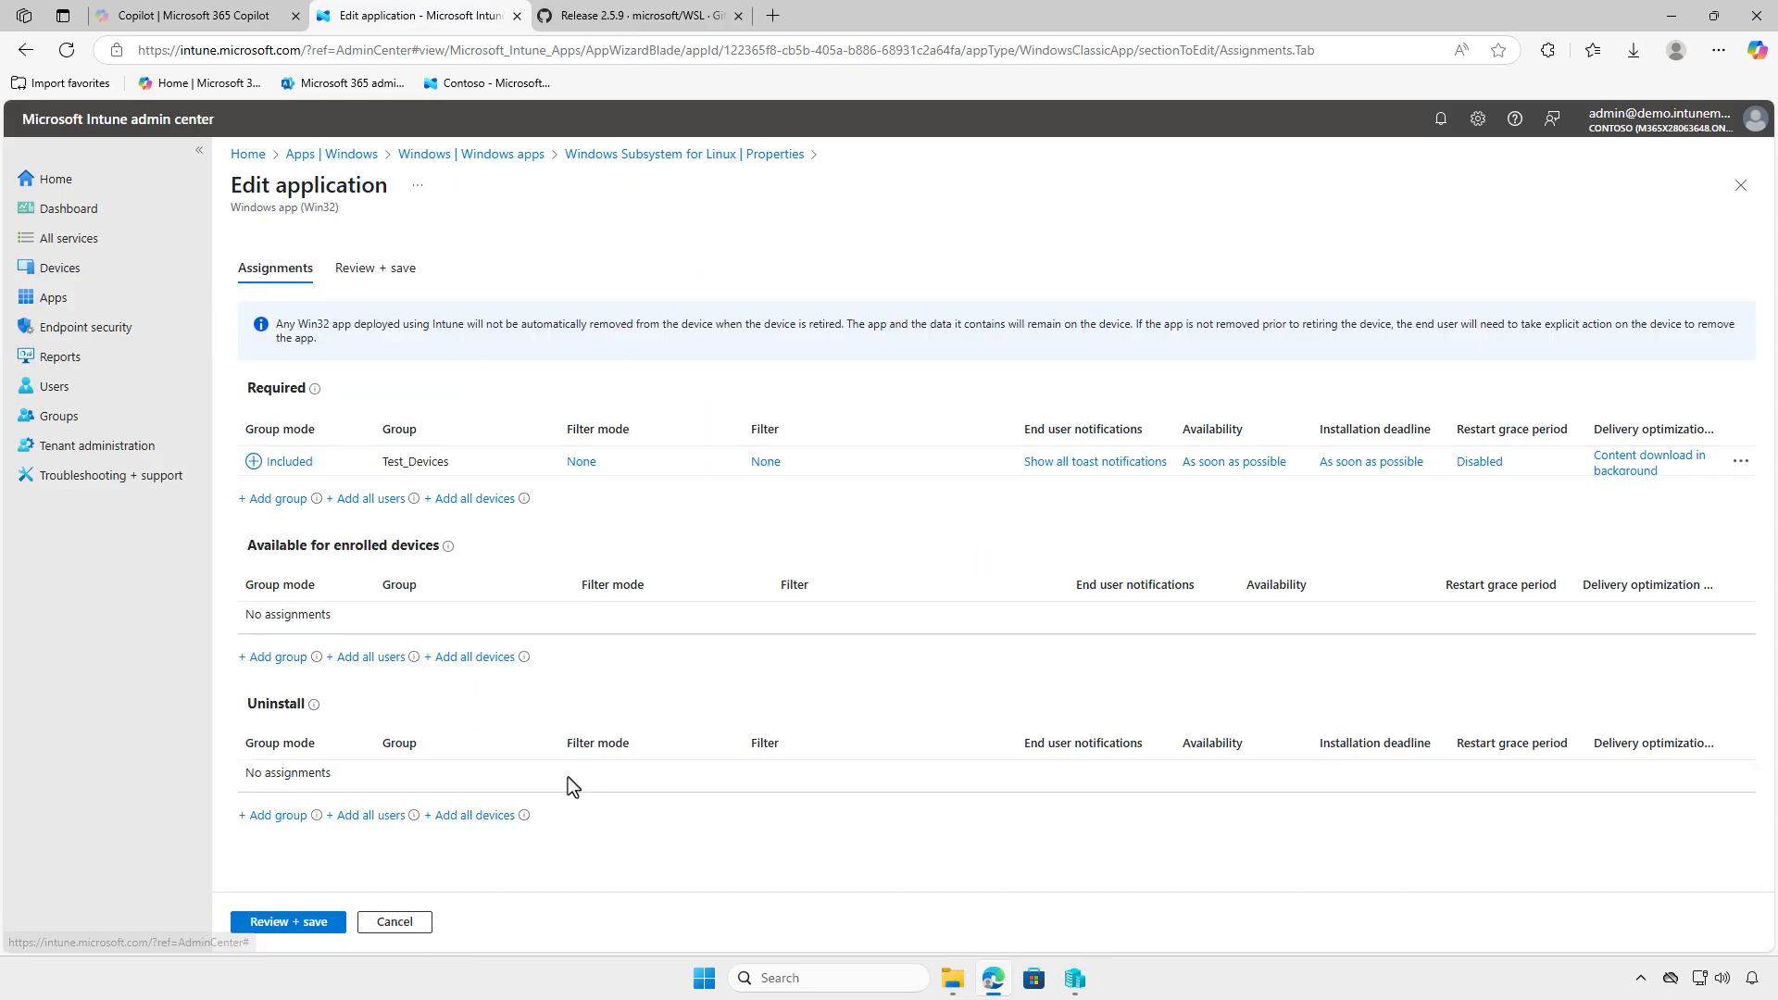
click(1741, 463)
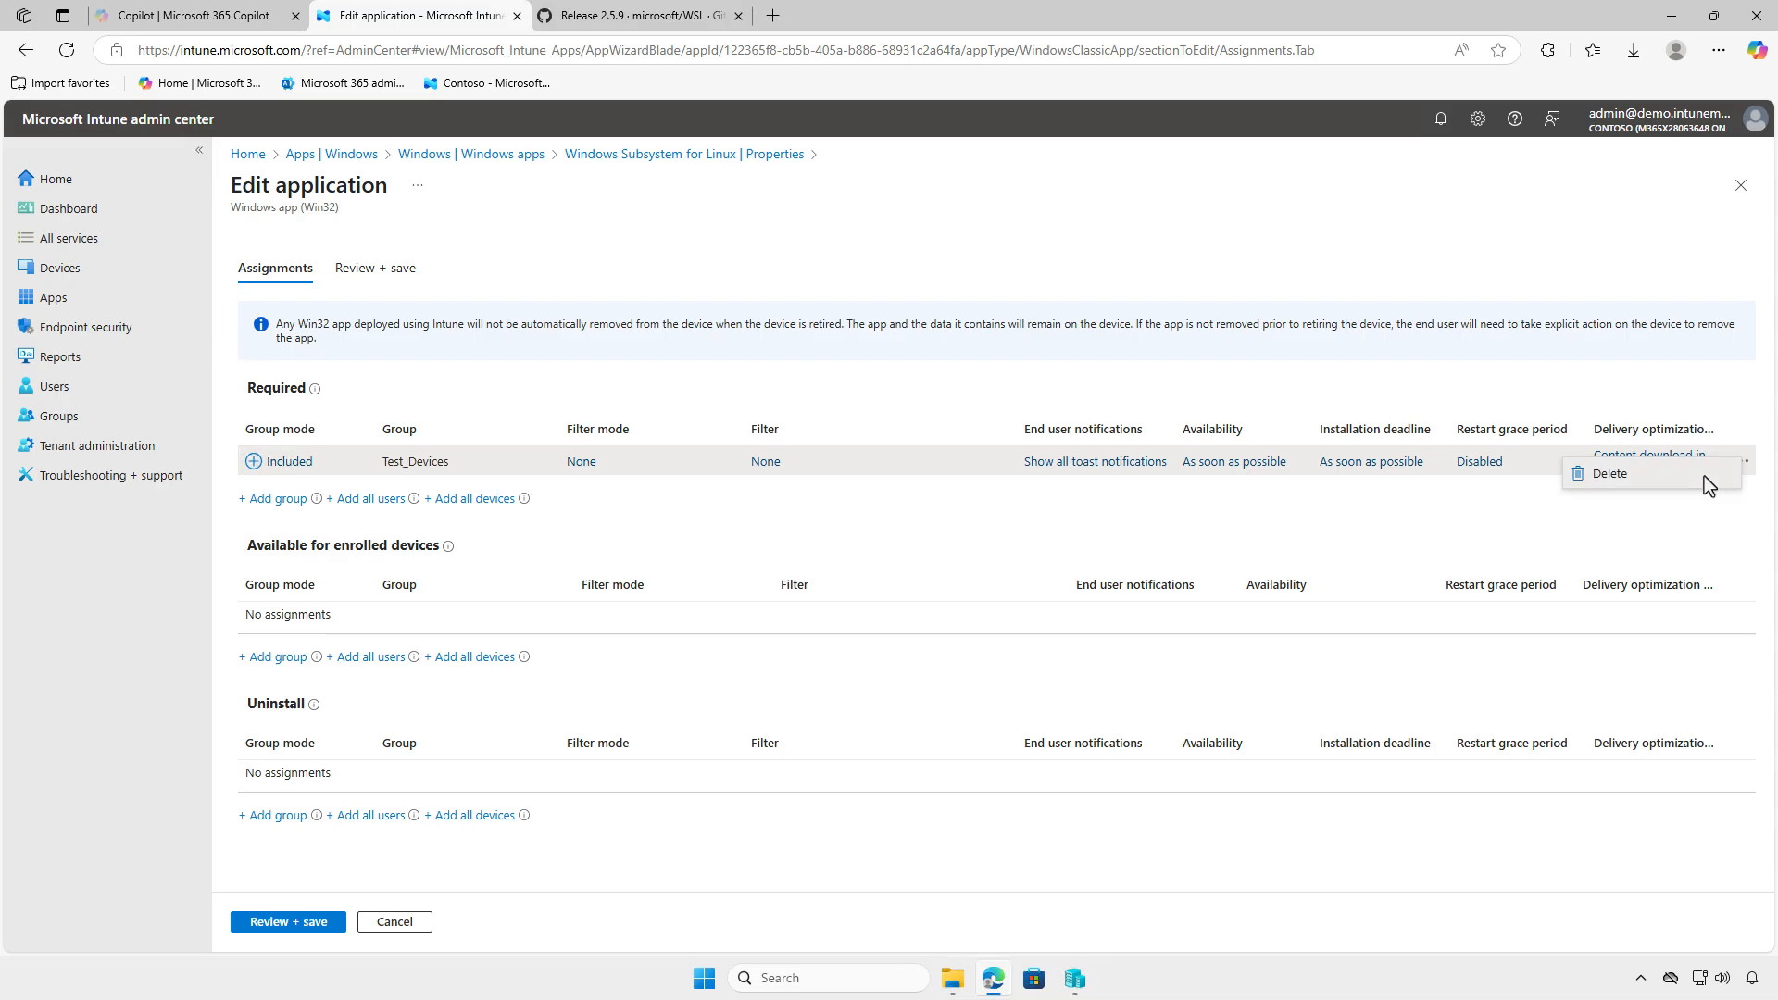
click(1703, 475)
- Add the Test_Devices group to the app's Uninstall assignments and save the changes
click(287, 817)
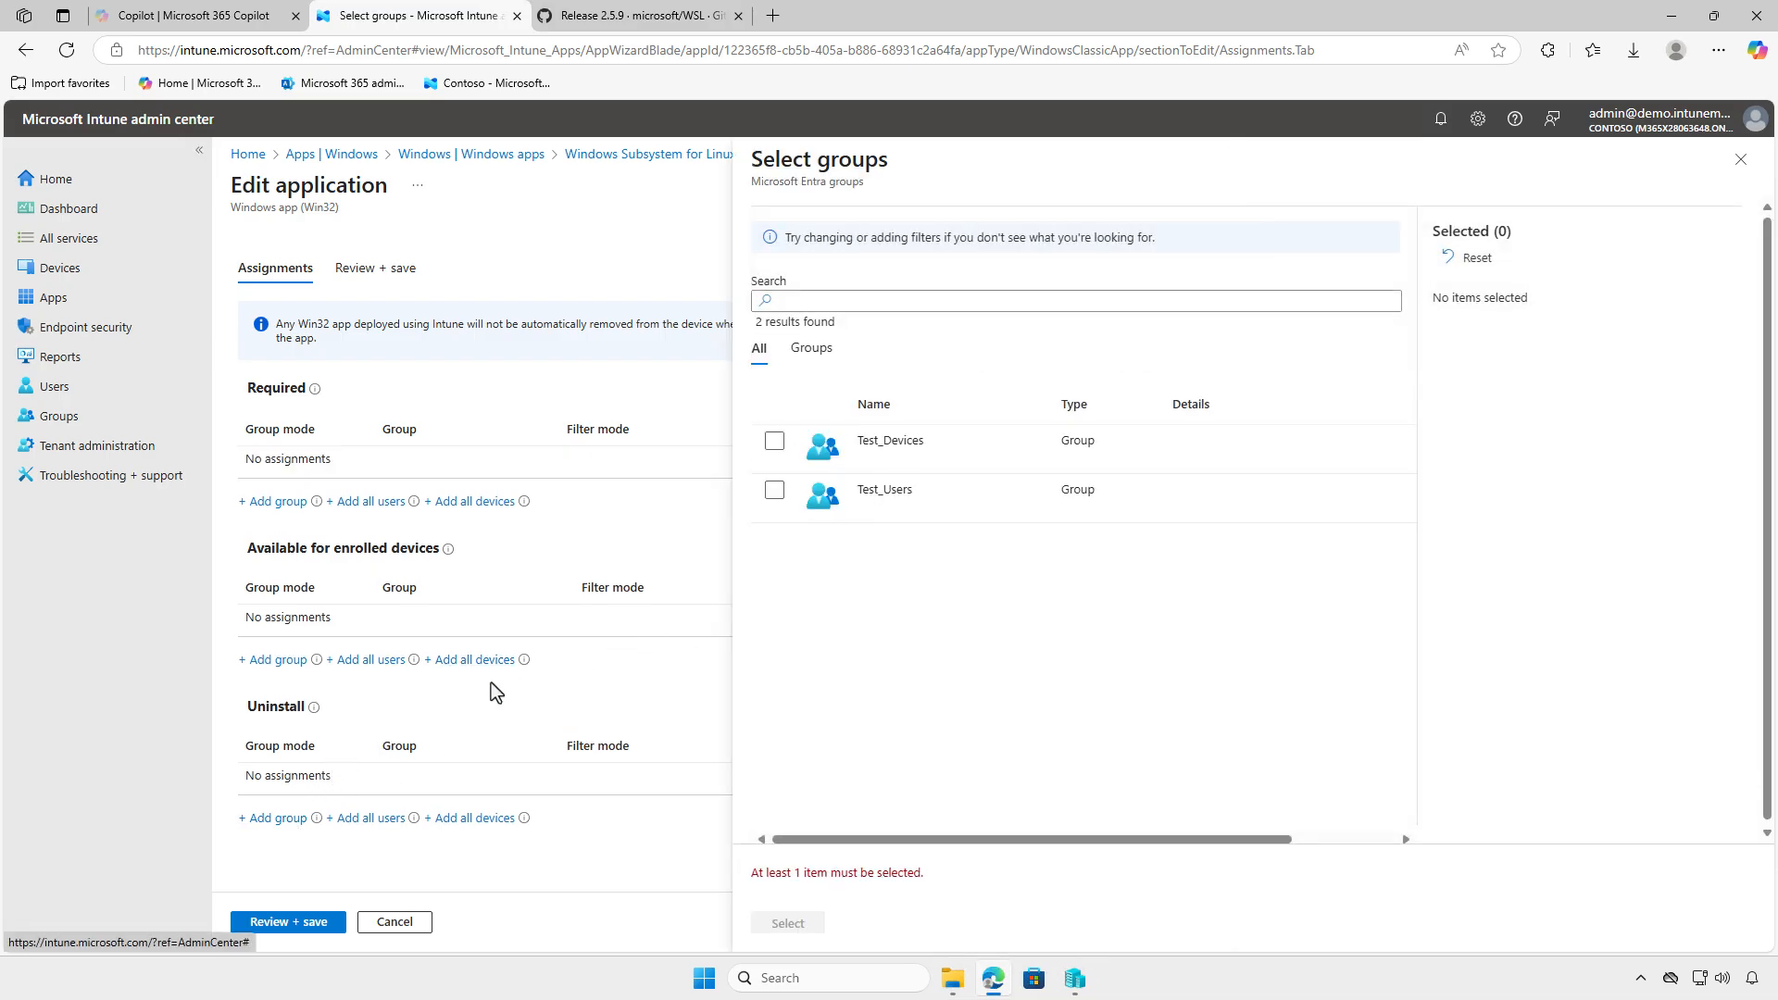
click(774, 442)
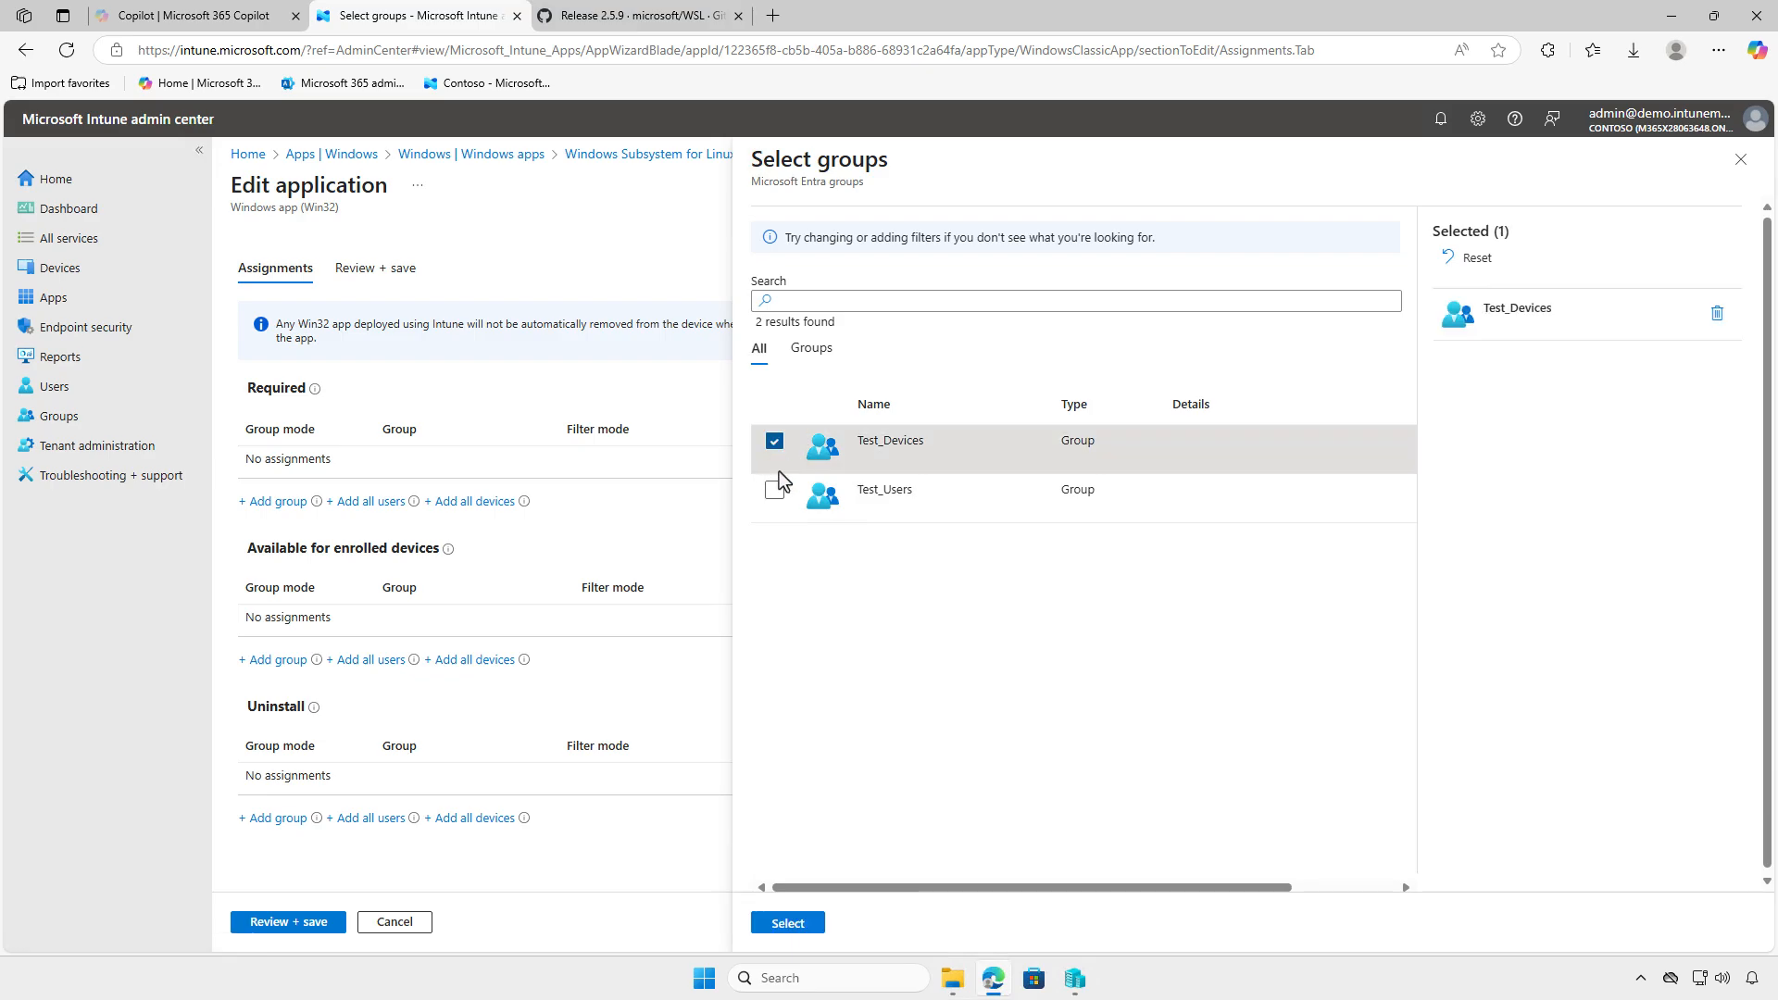
click(800, 924)
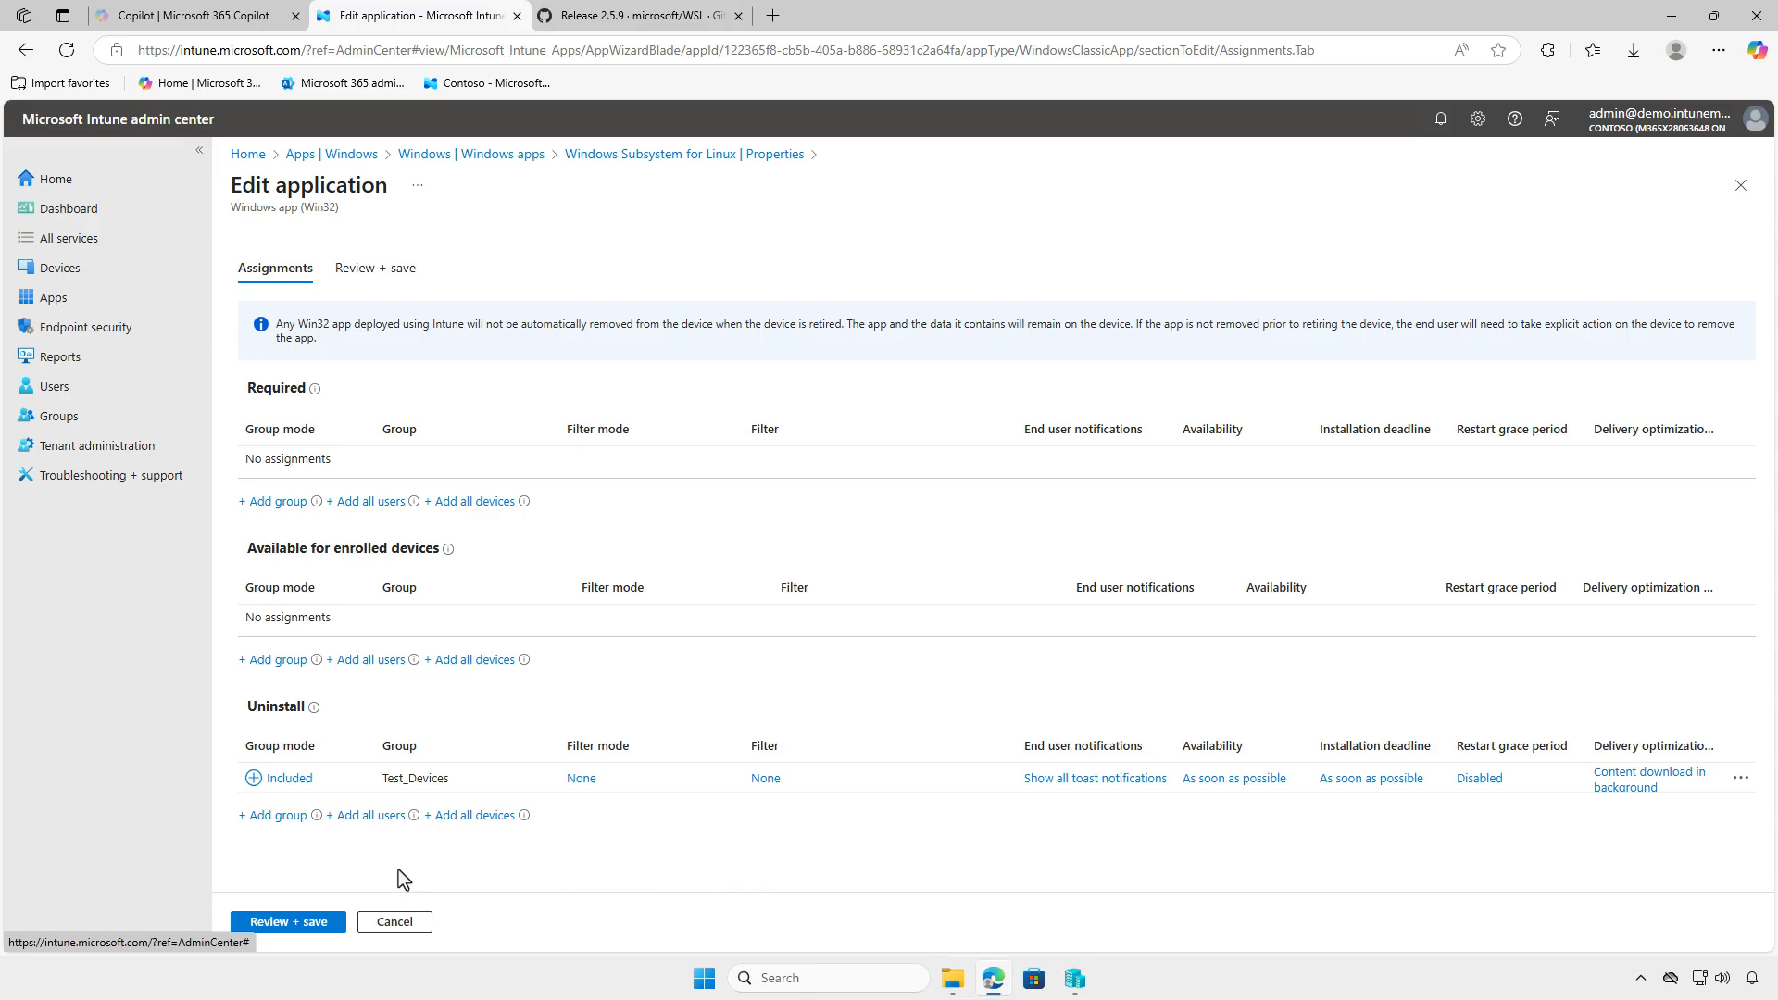
click(285, 921)
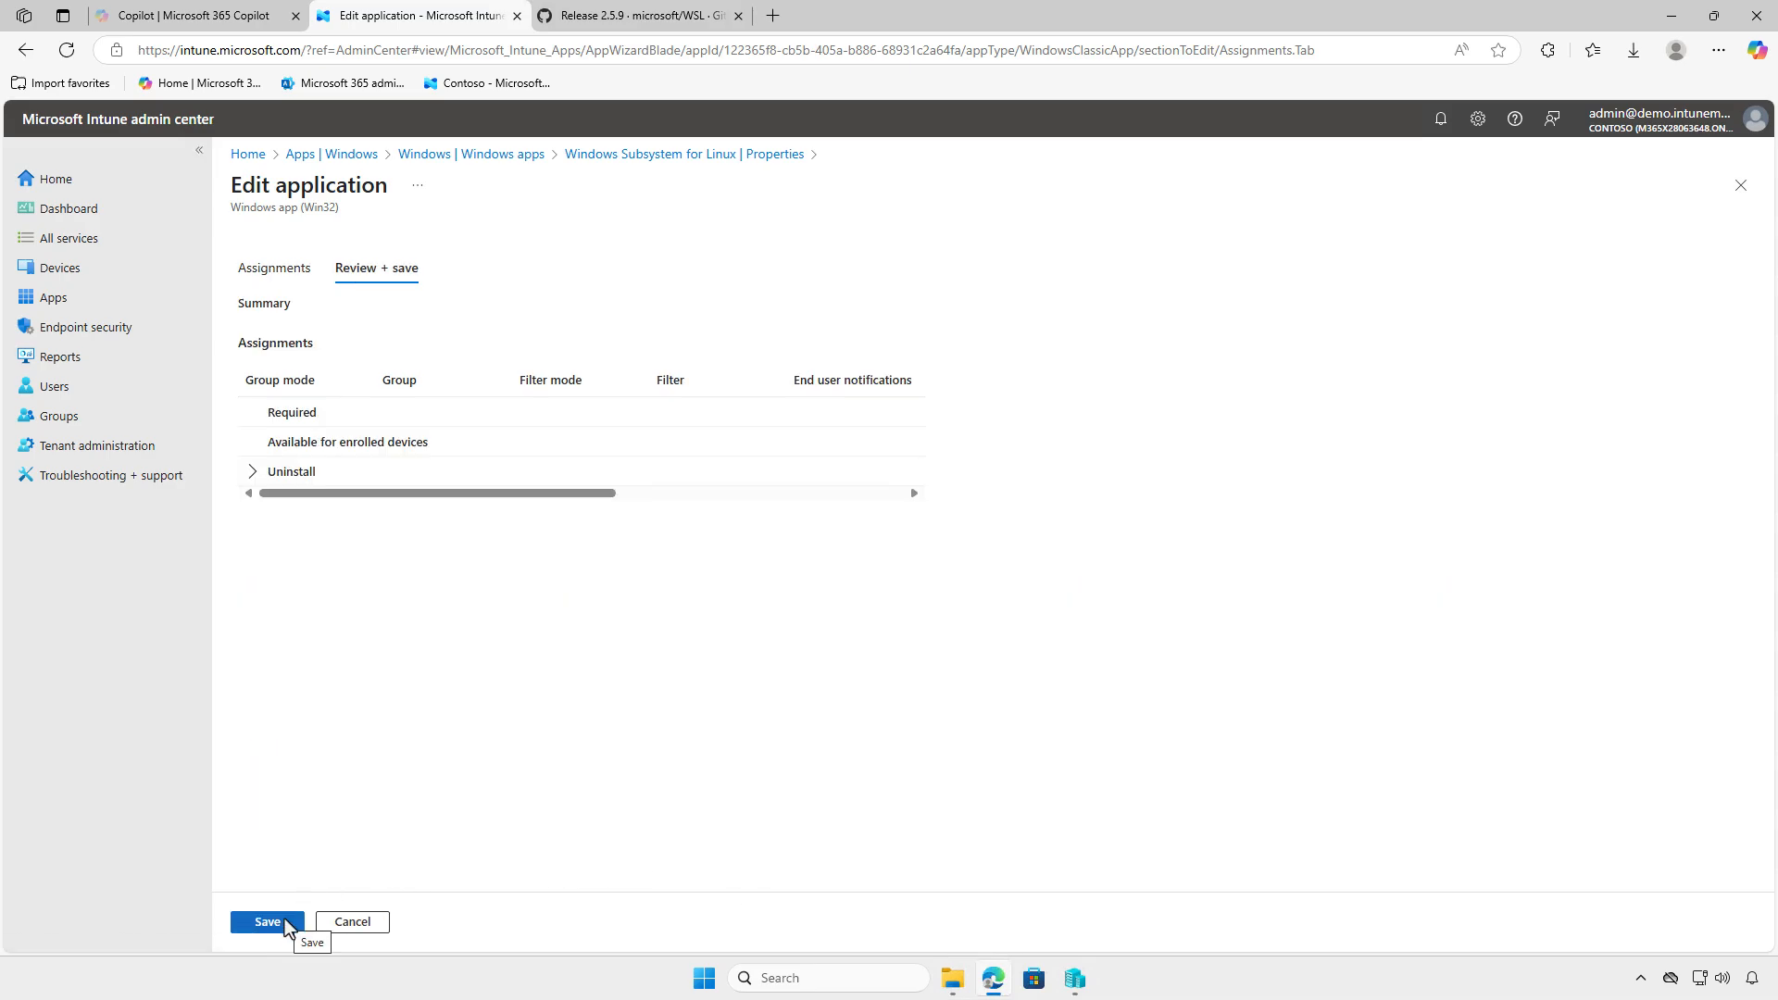
click(285, 921)
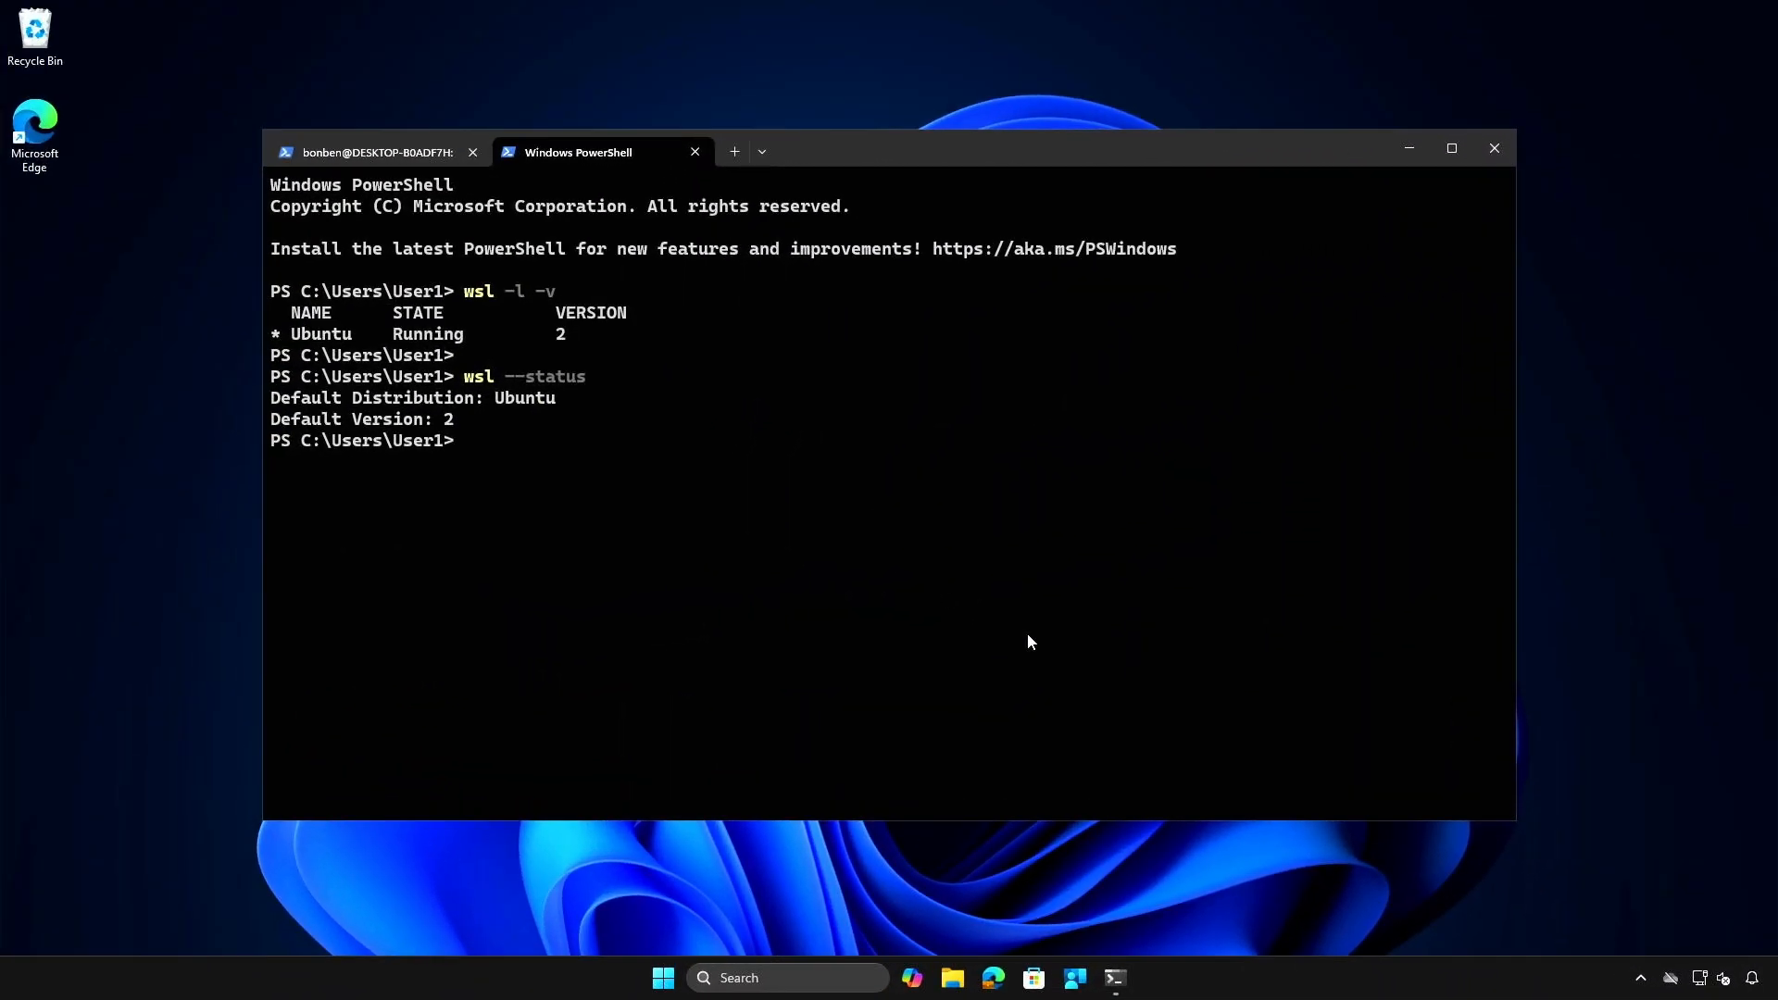
- On the test device, close all terminal tabs and sync the device from the Company Portal settings, checking the notifications for the uninstall
click(1492, 151)
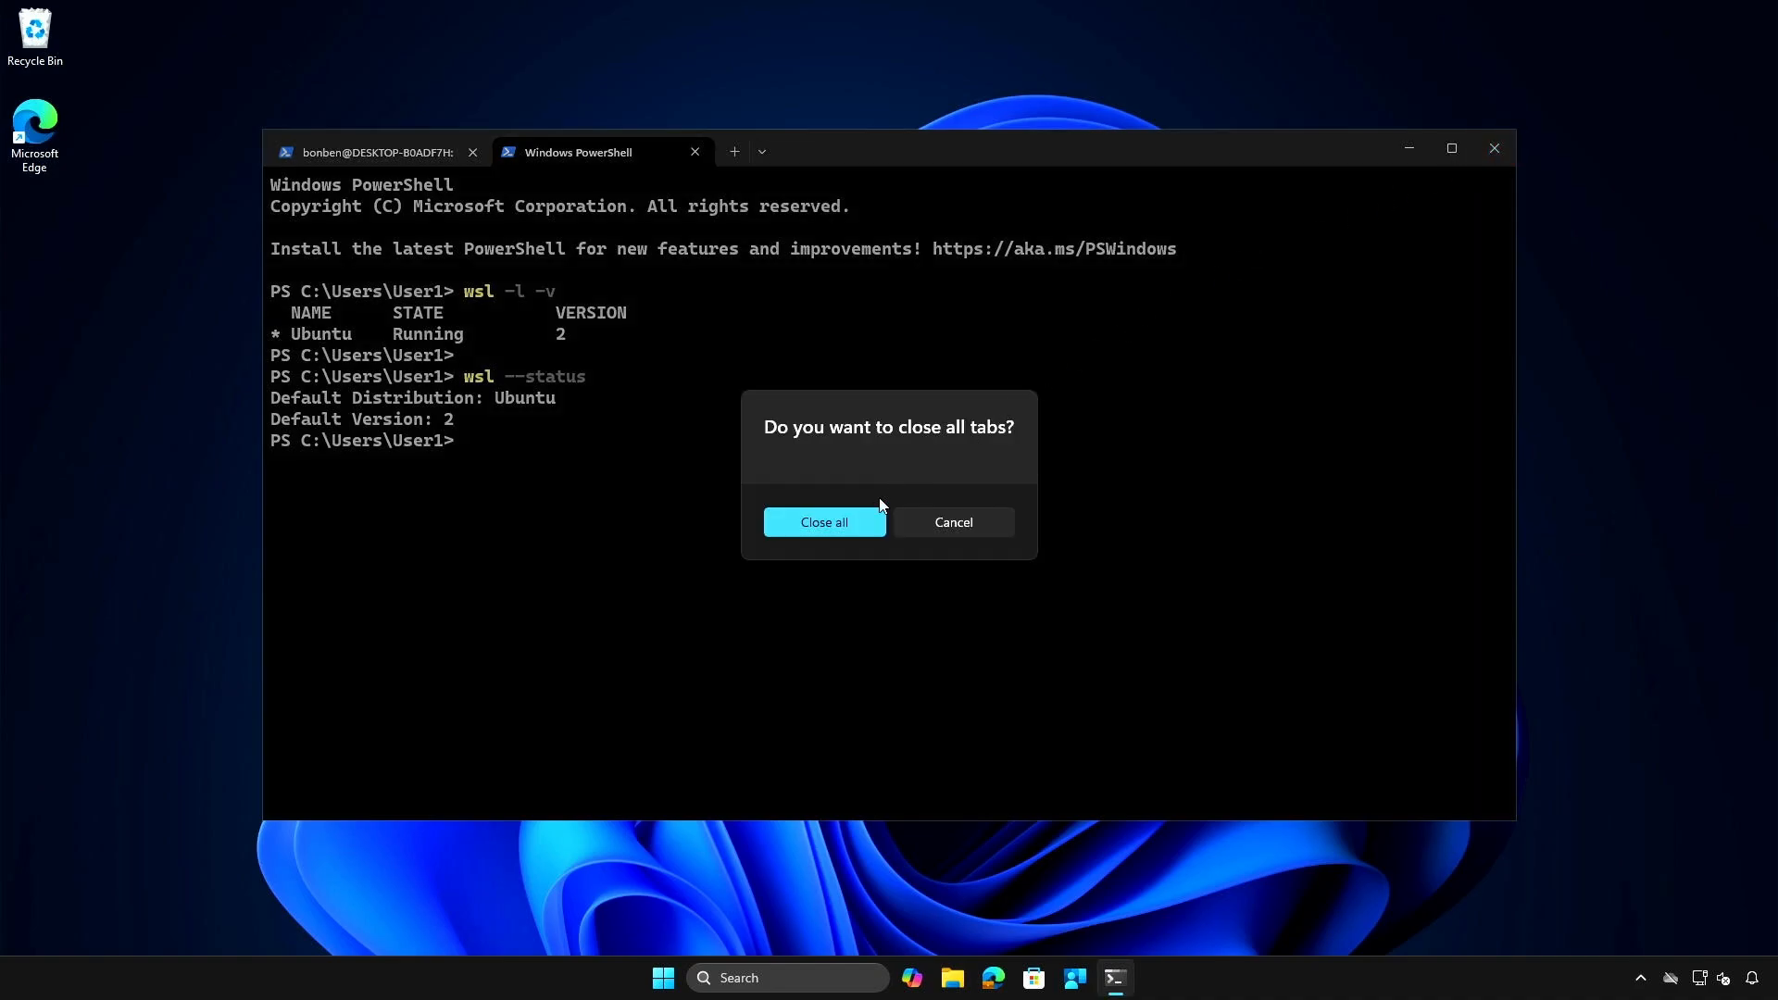
click(850, 530)
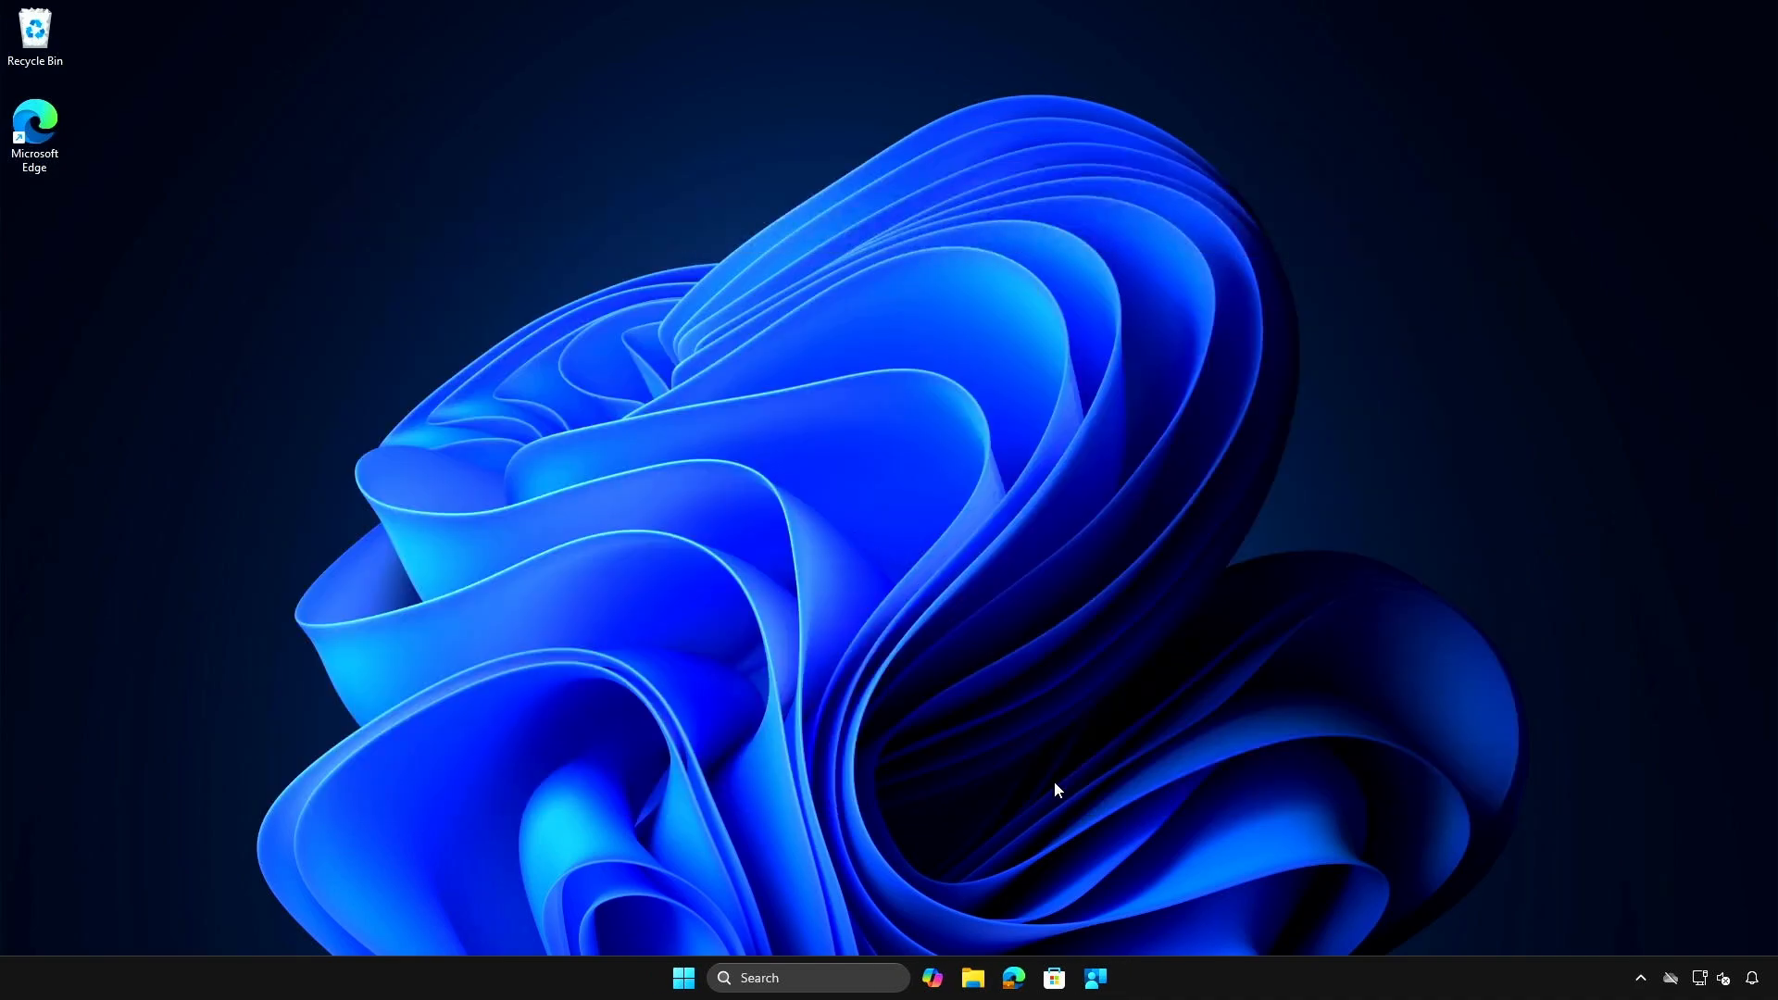
click(1096, 978)
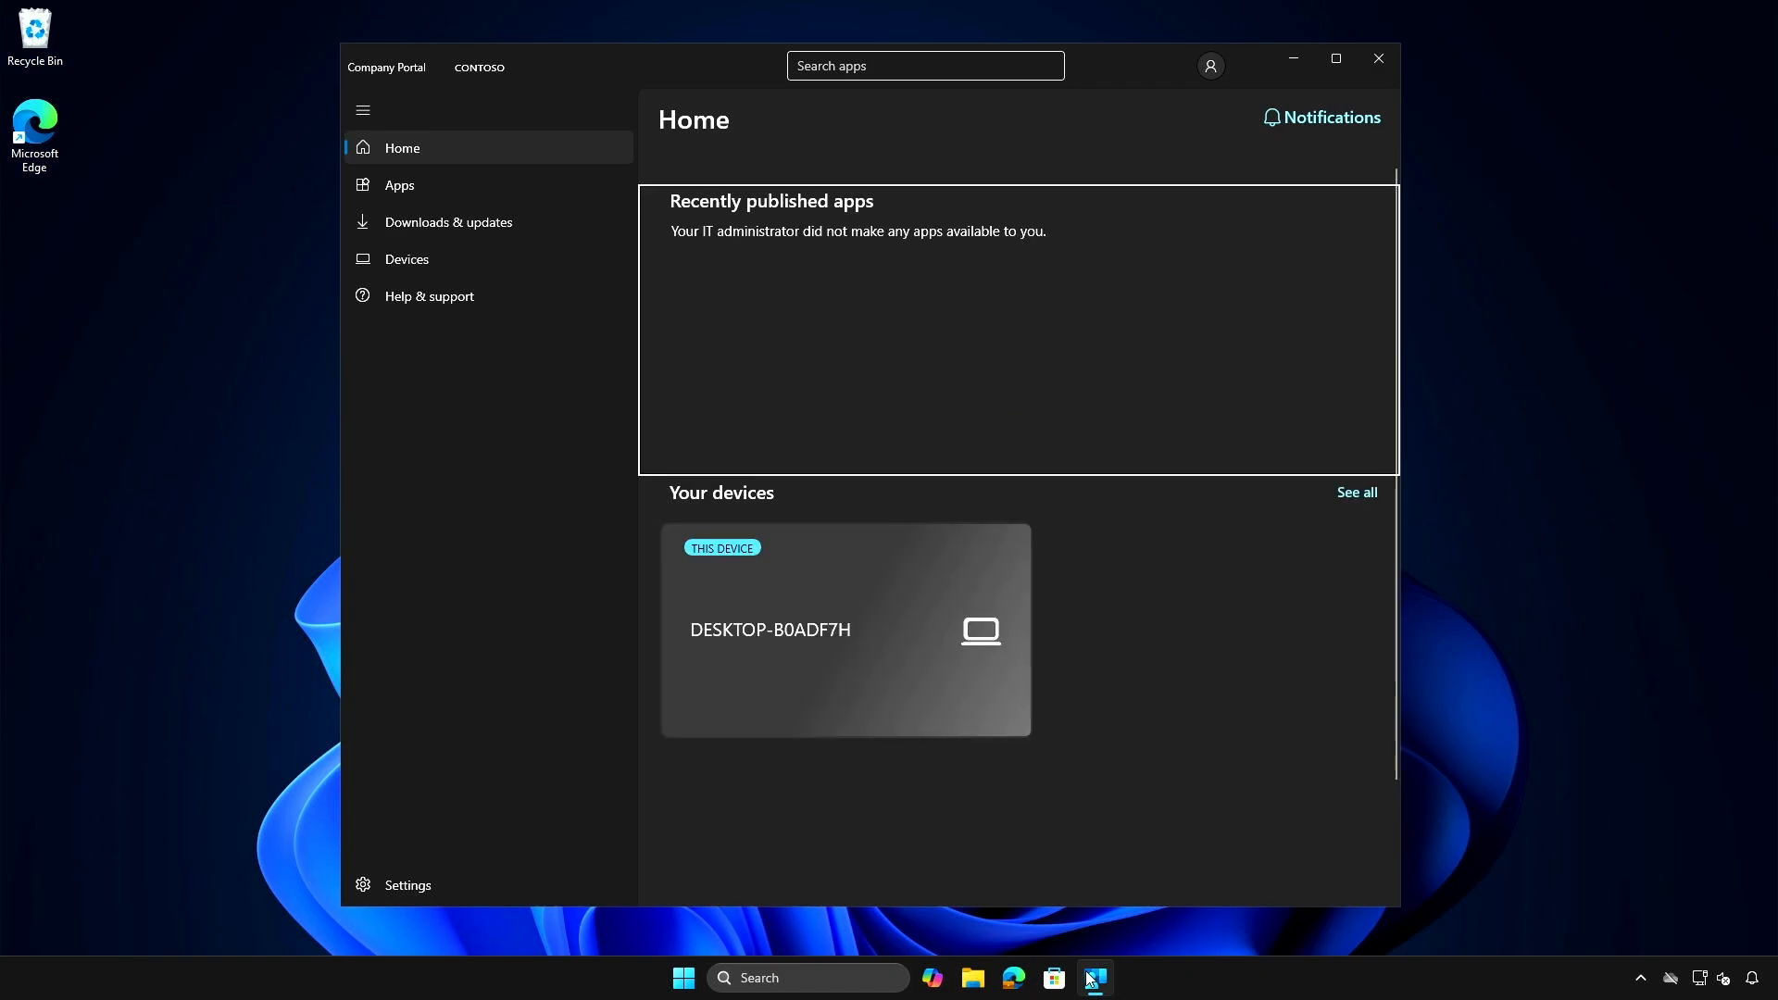
click(407, 886)
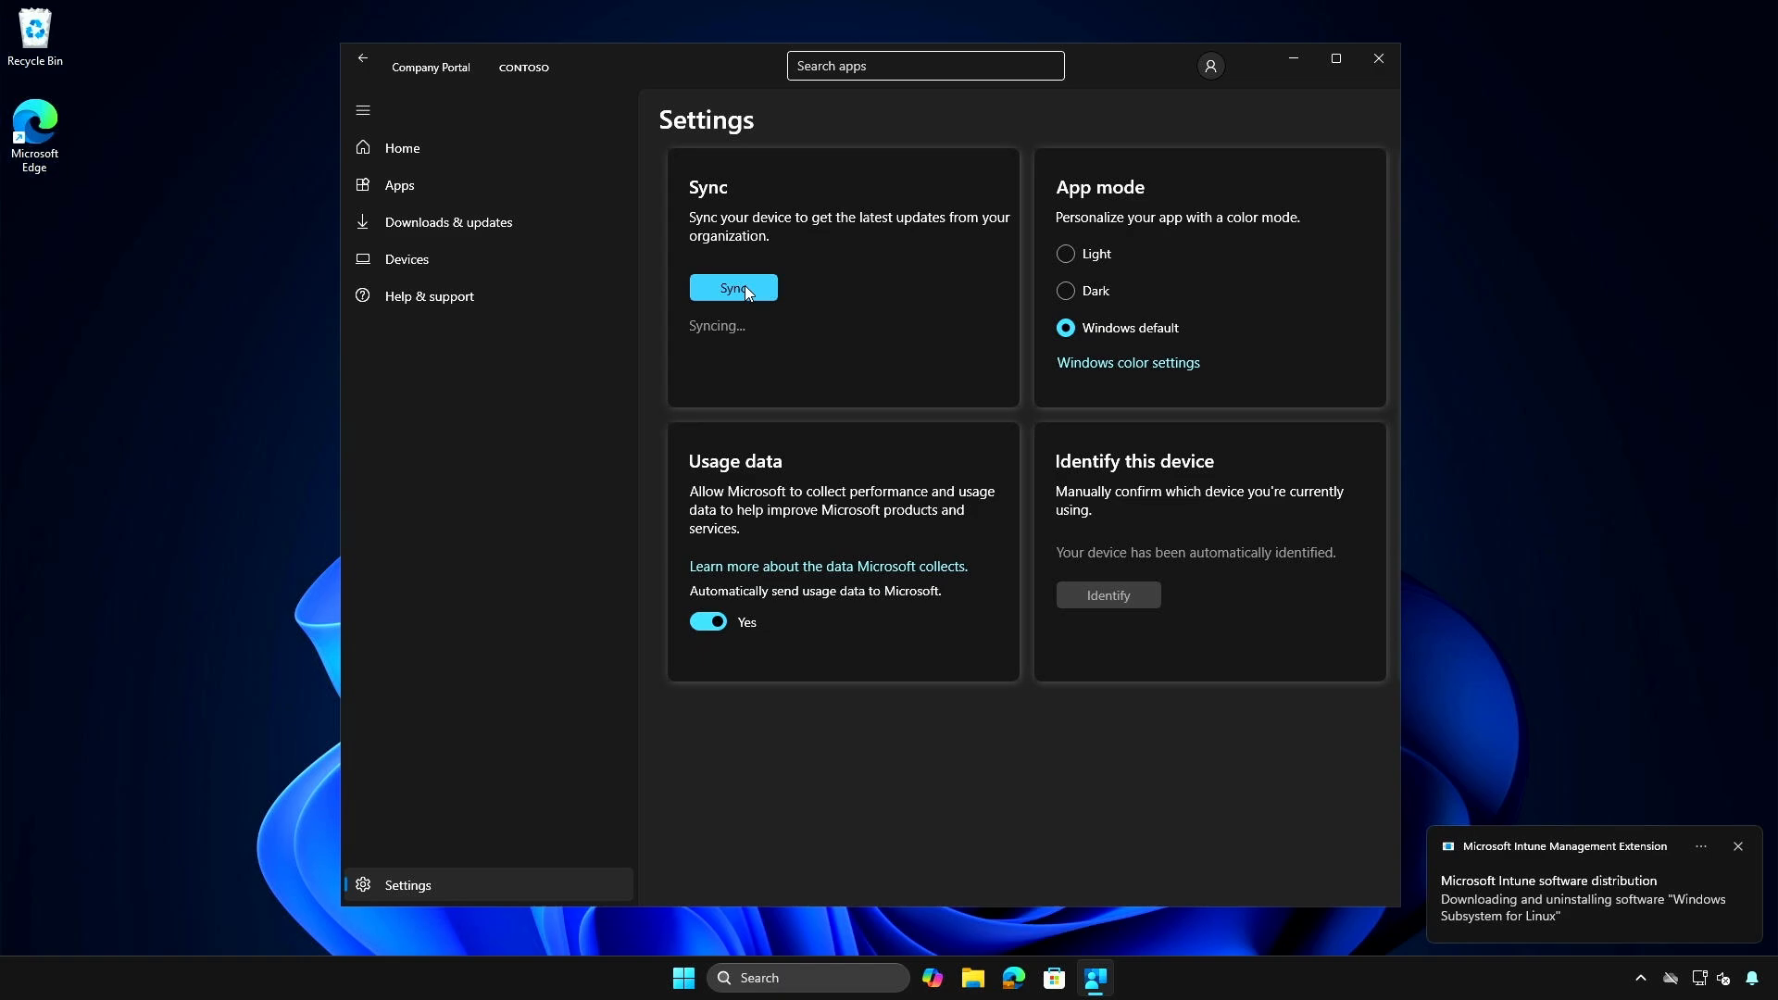
click(1753, 980)
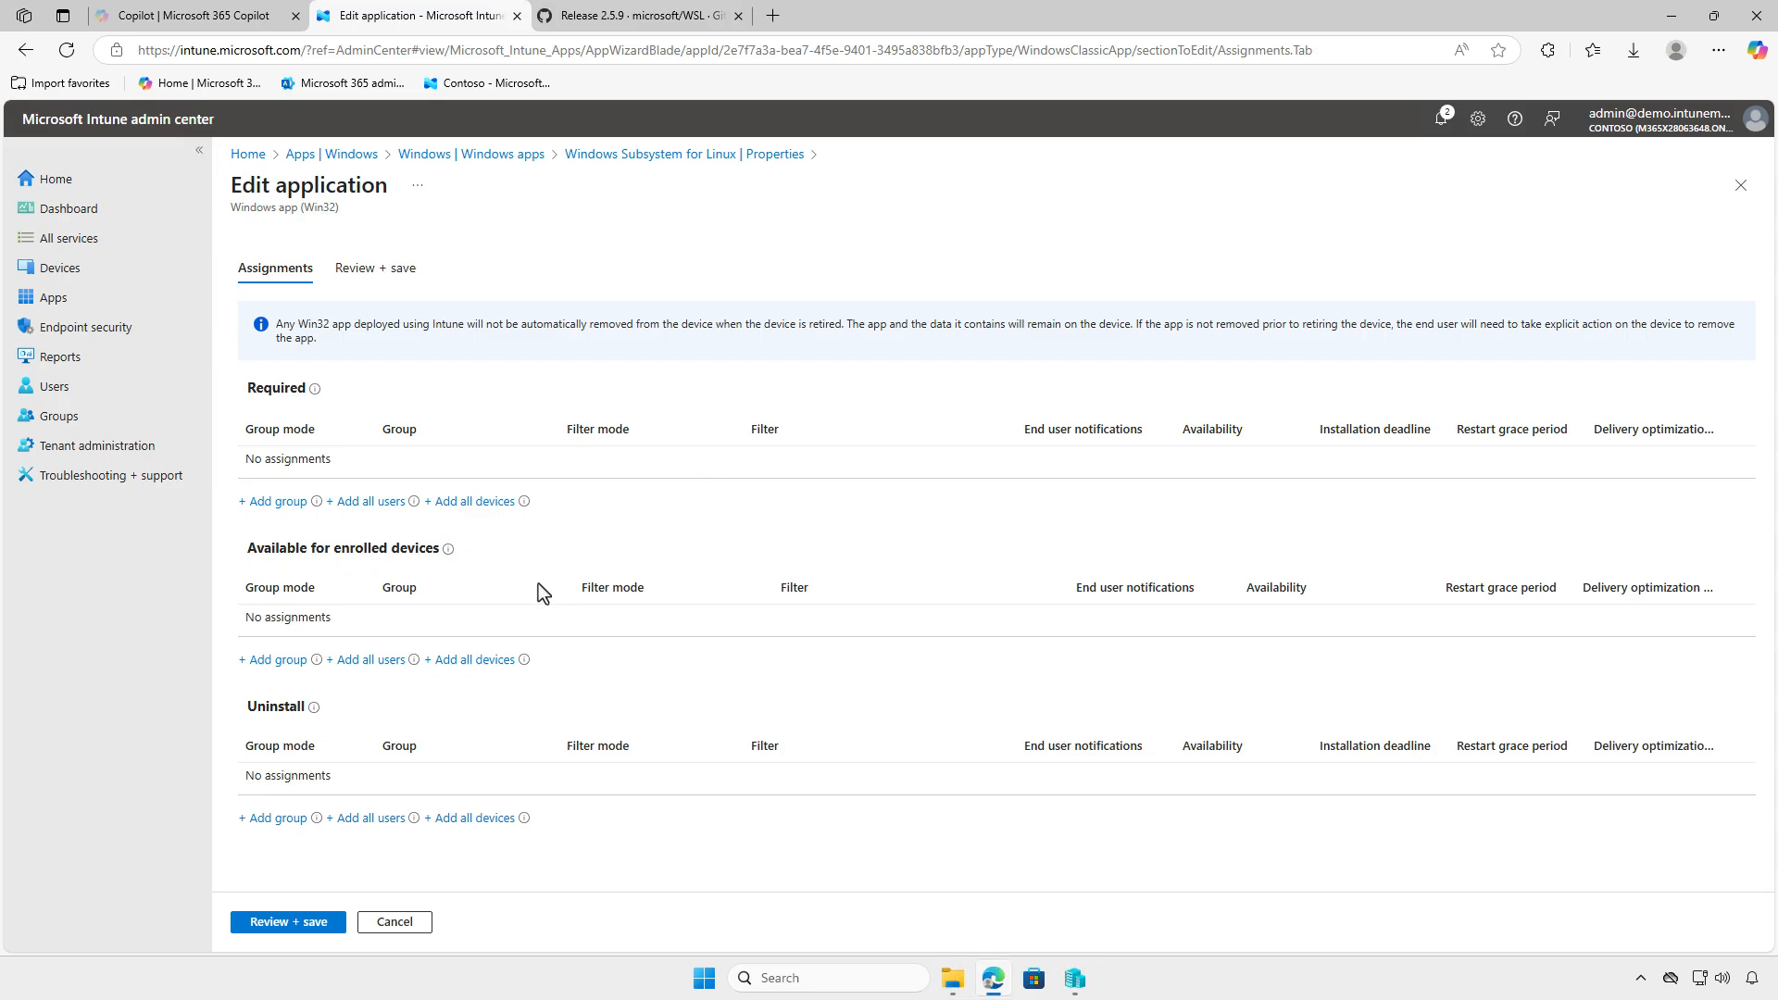
- Back in the Intune admin center, assign the app to Test_Users as available for enrolled devices and save the changes
click(271, 661)
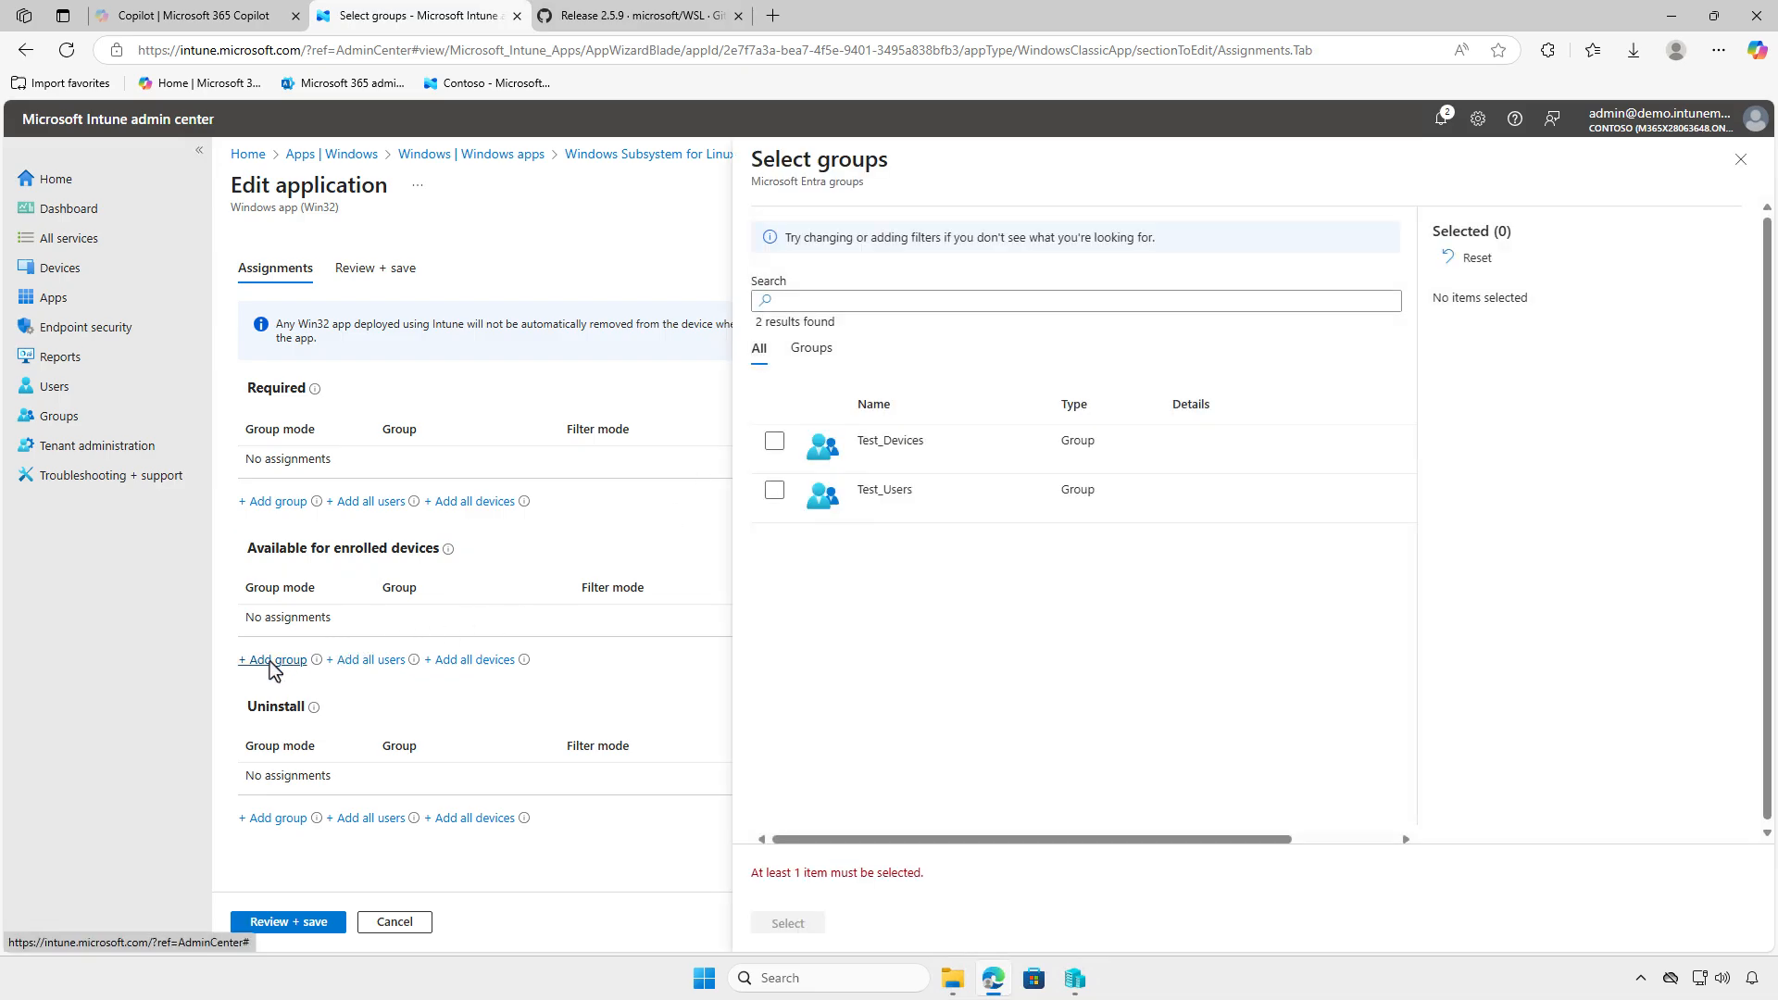
click(774, 490)
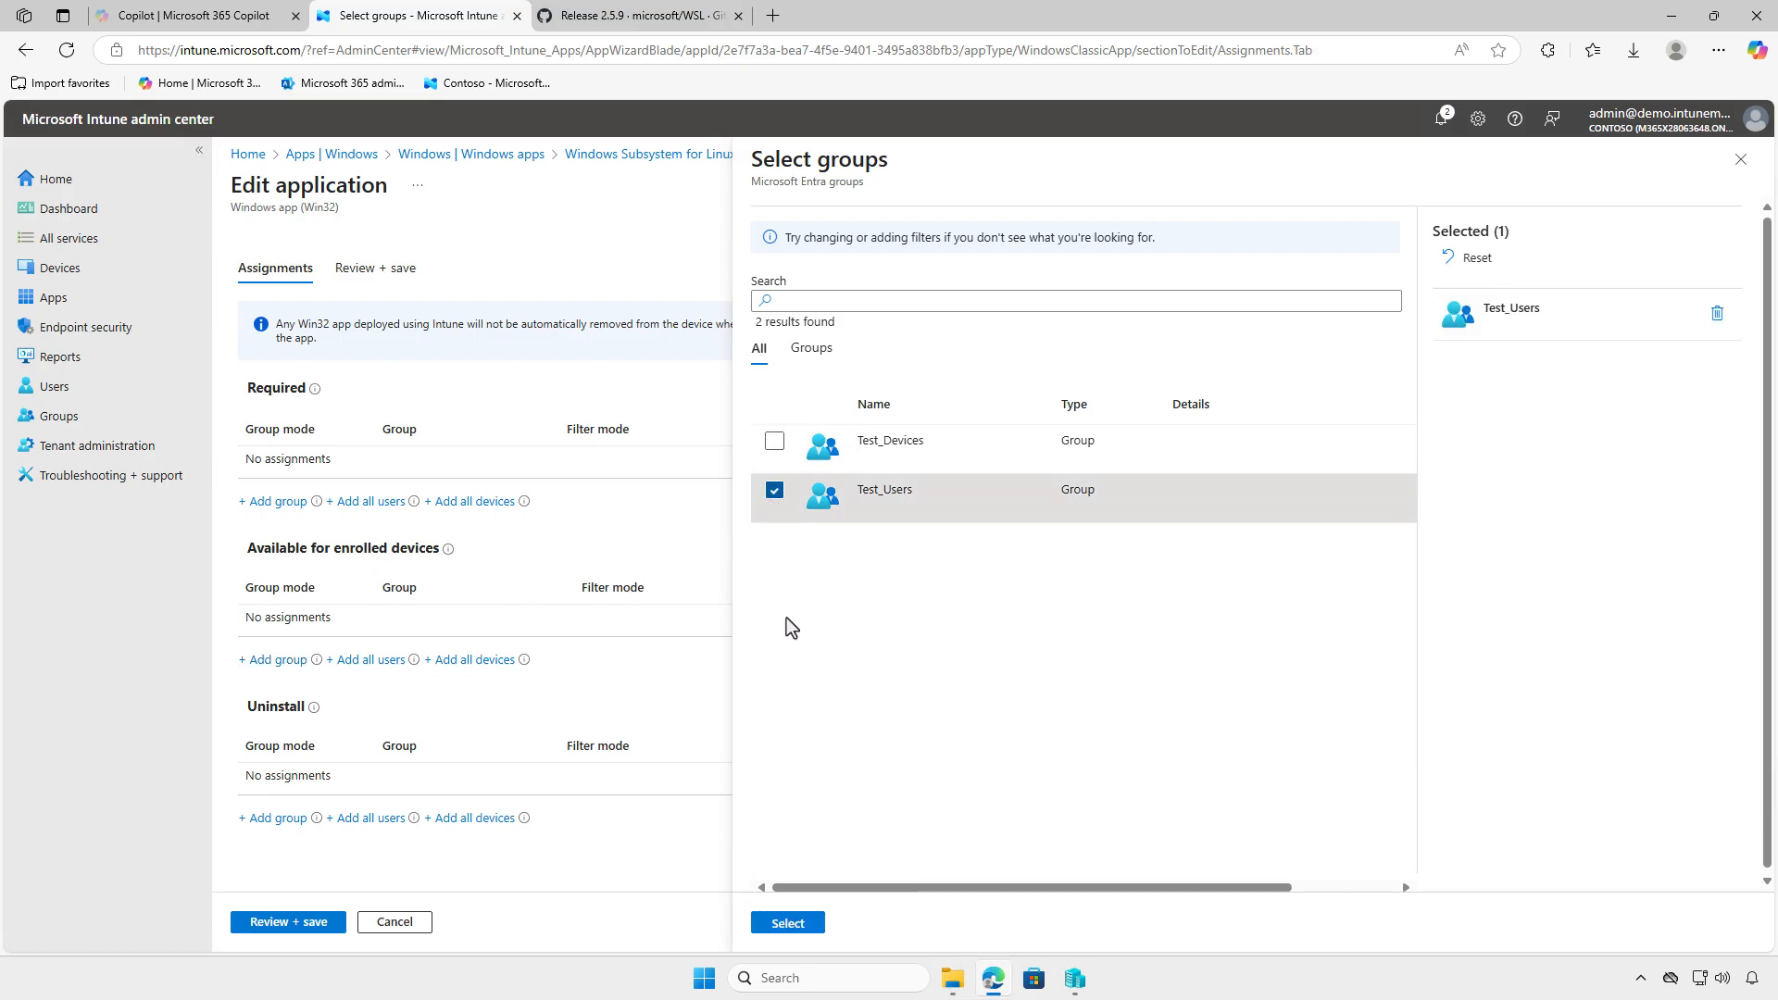
click(787, 923)
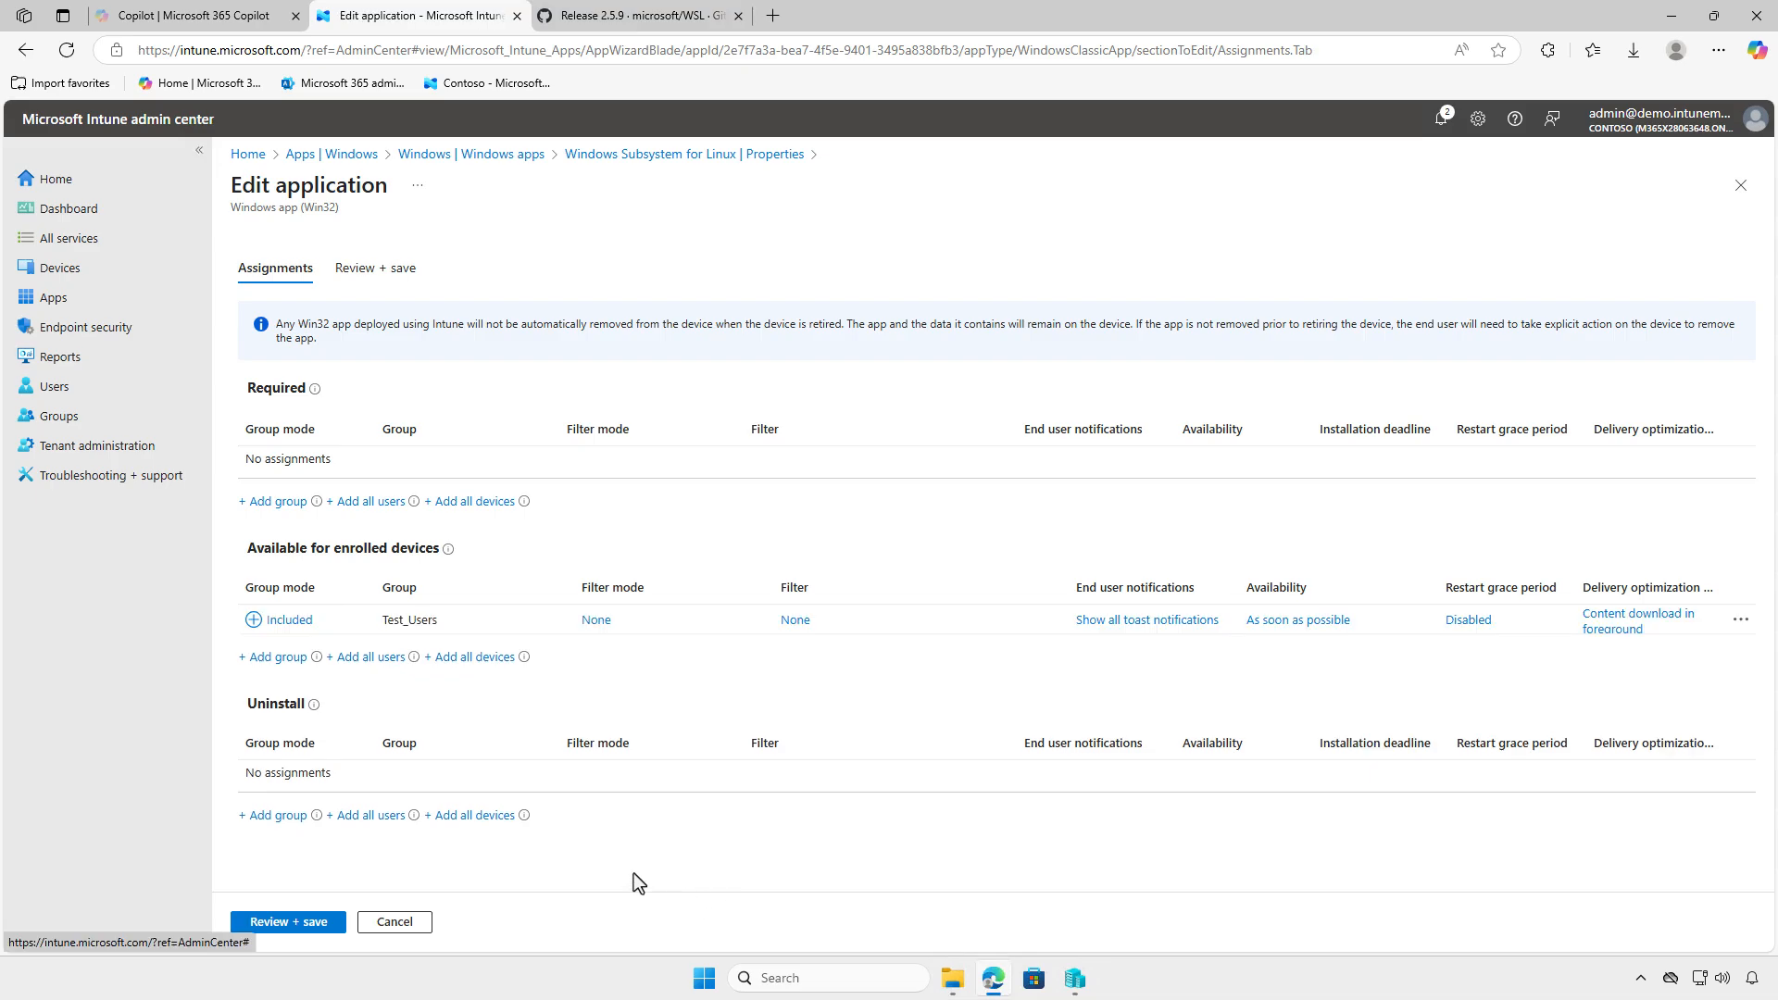
click(299, 921)
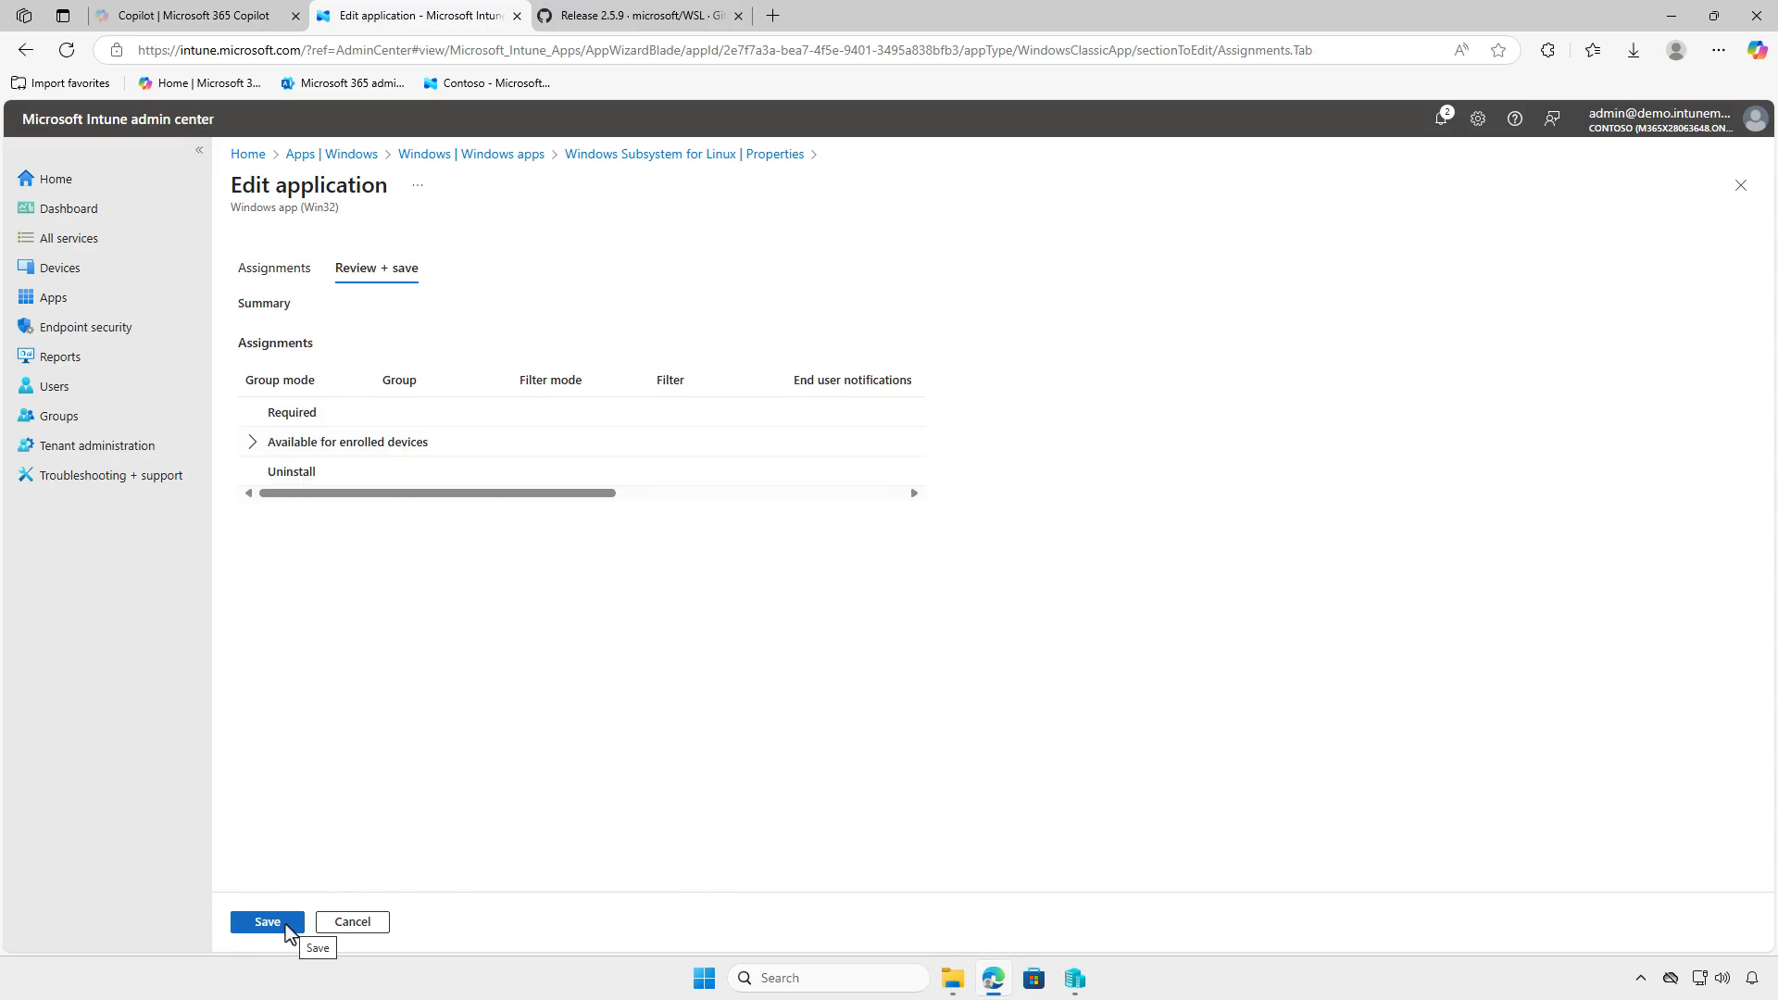
click(268, 924)
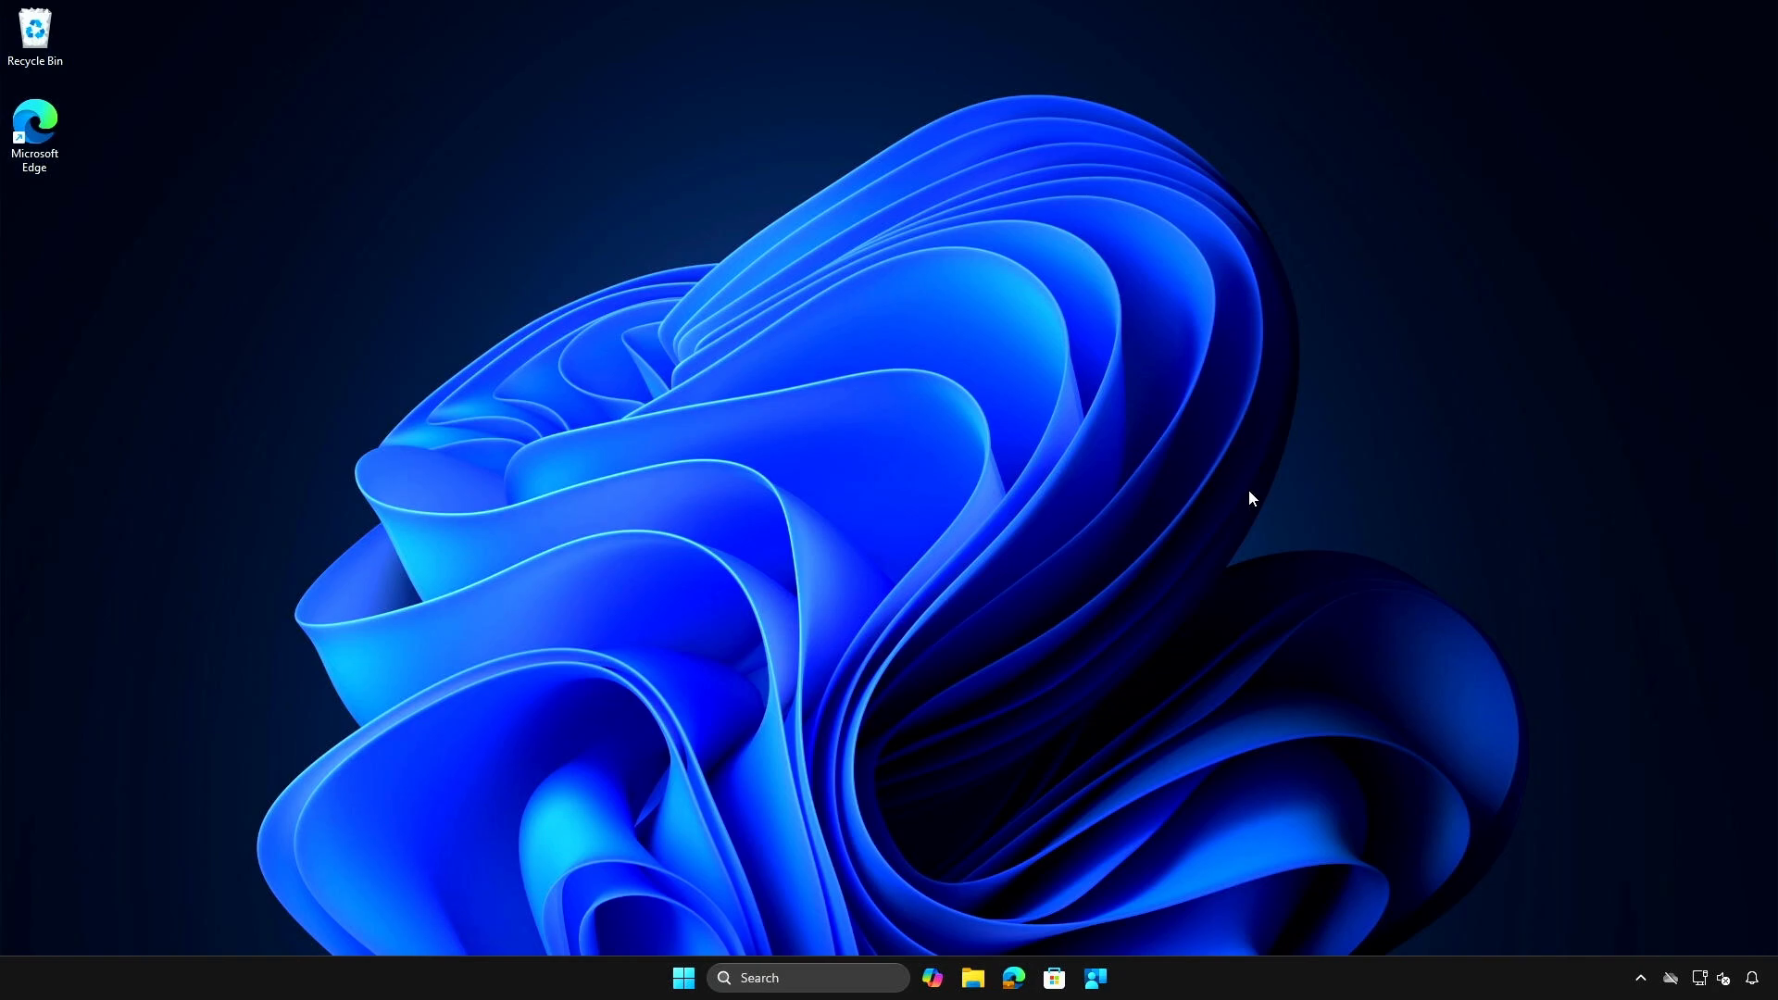
- On the test device, install Windows Subsystem for Linux from Company Portal and check the notifications for the installation
click(1097, 979)
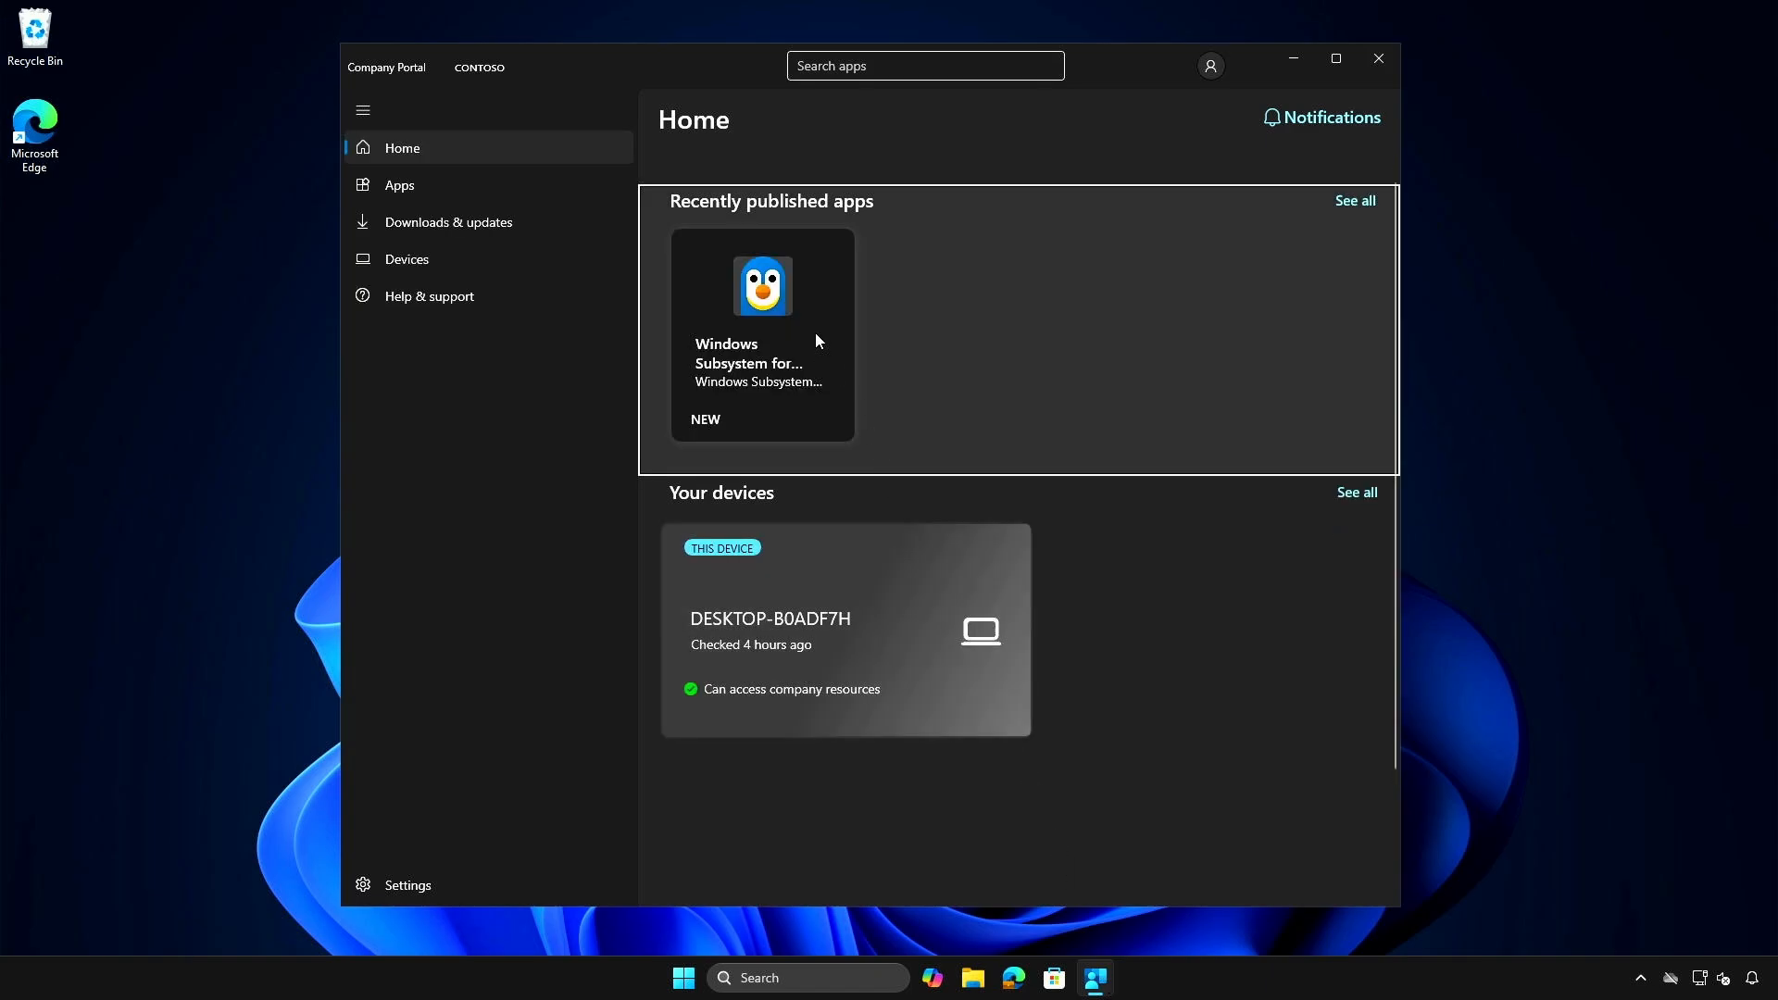
click(815, 339)
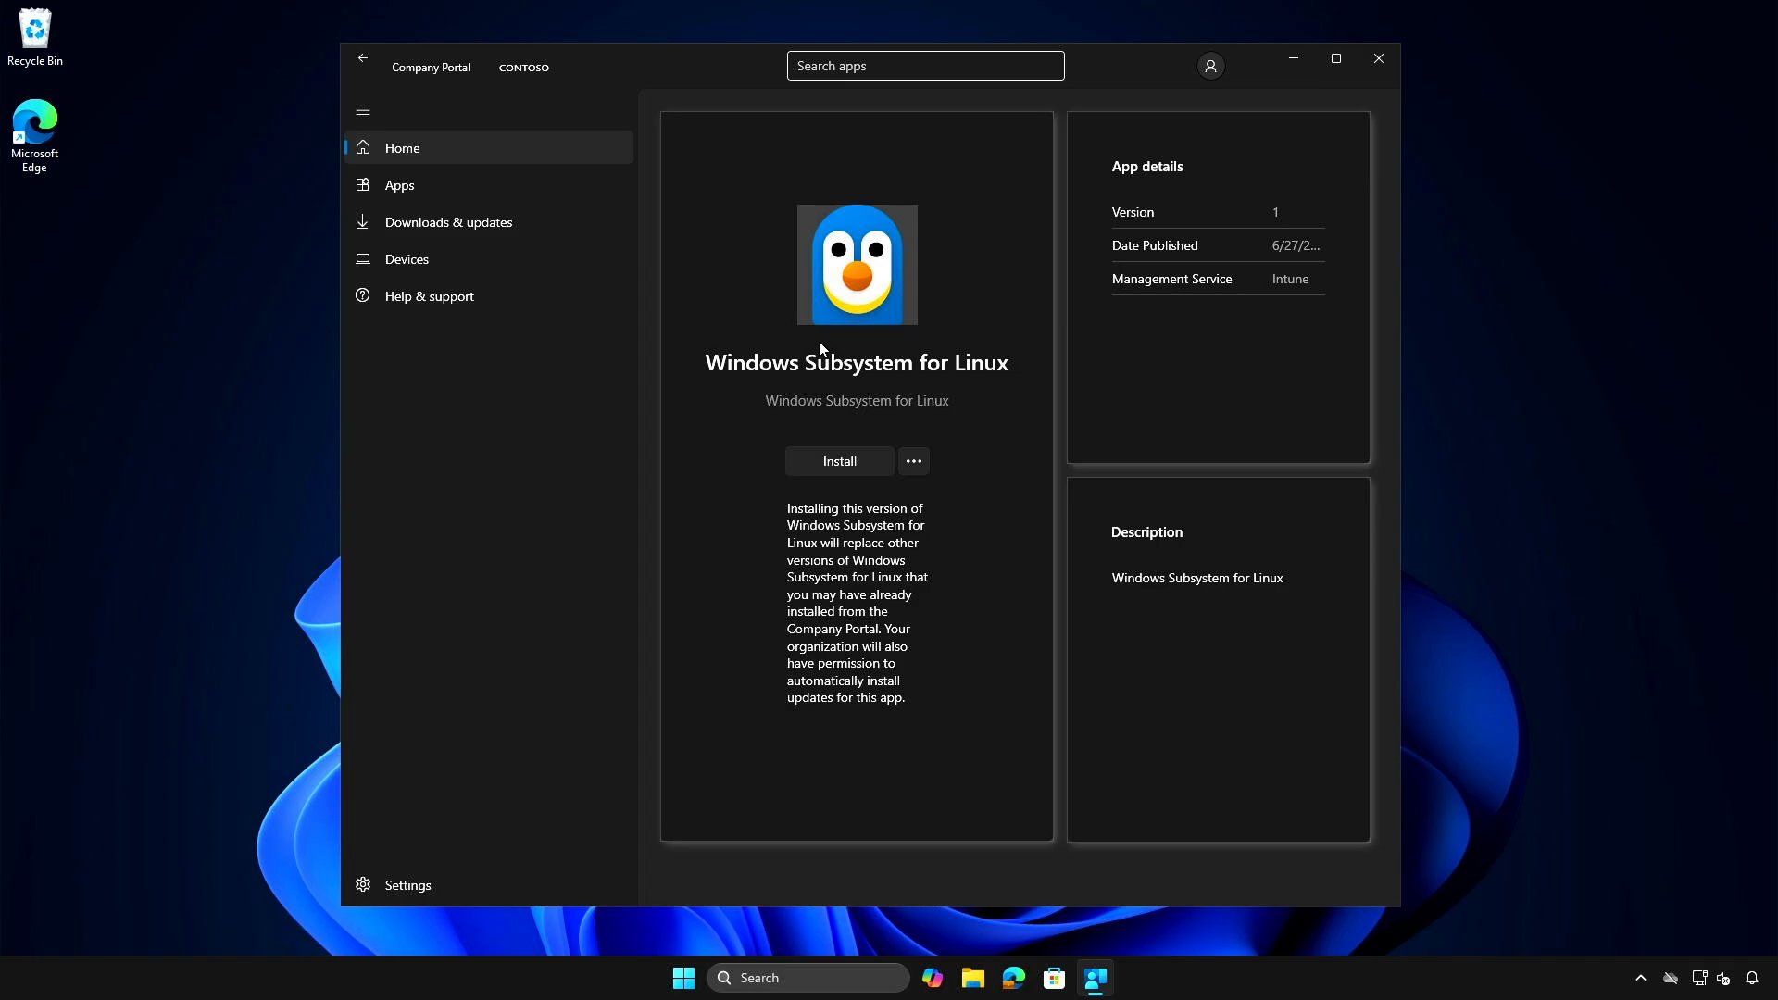
click(852, 450)
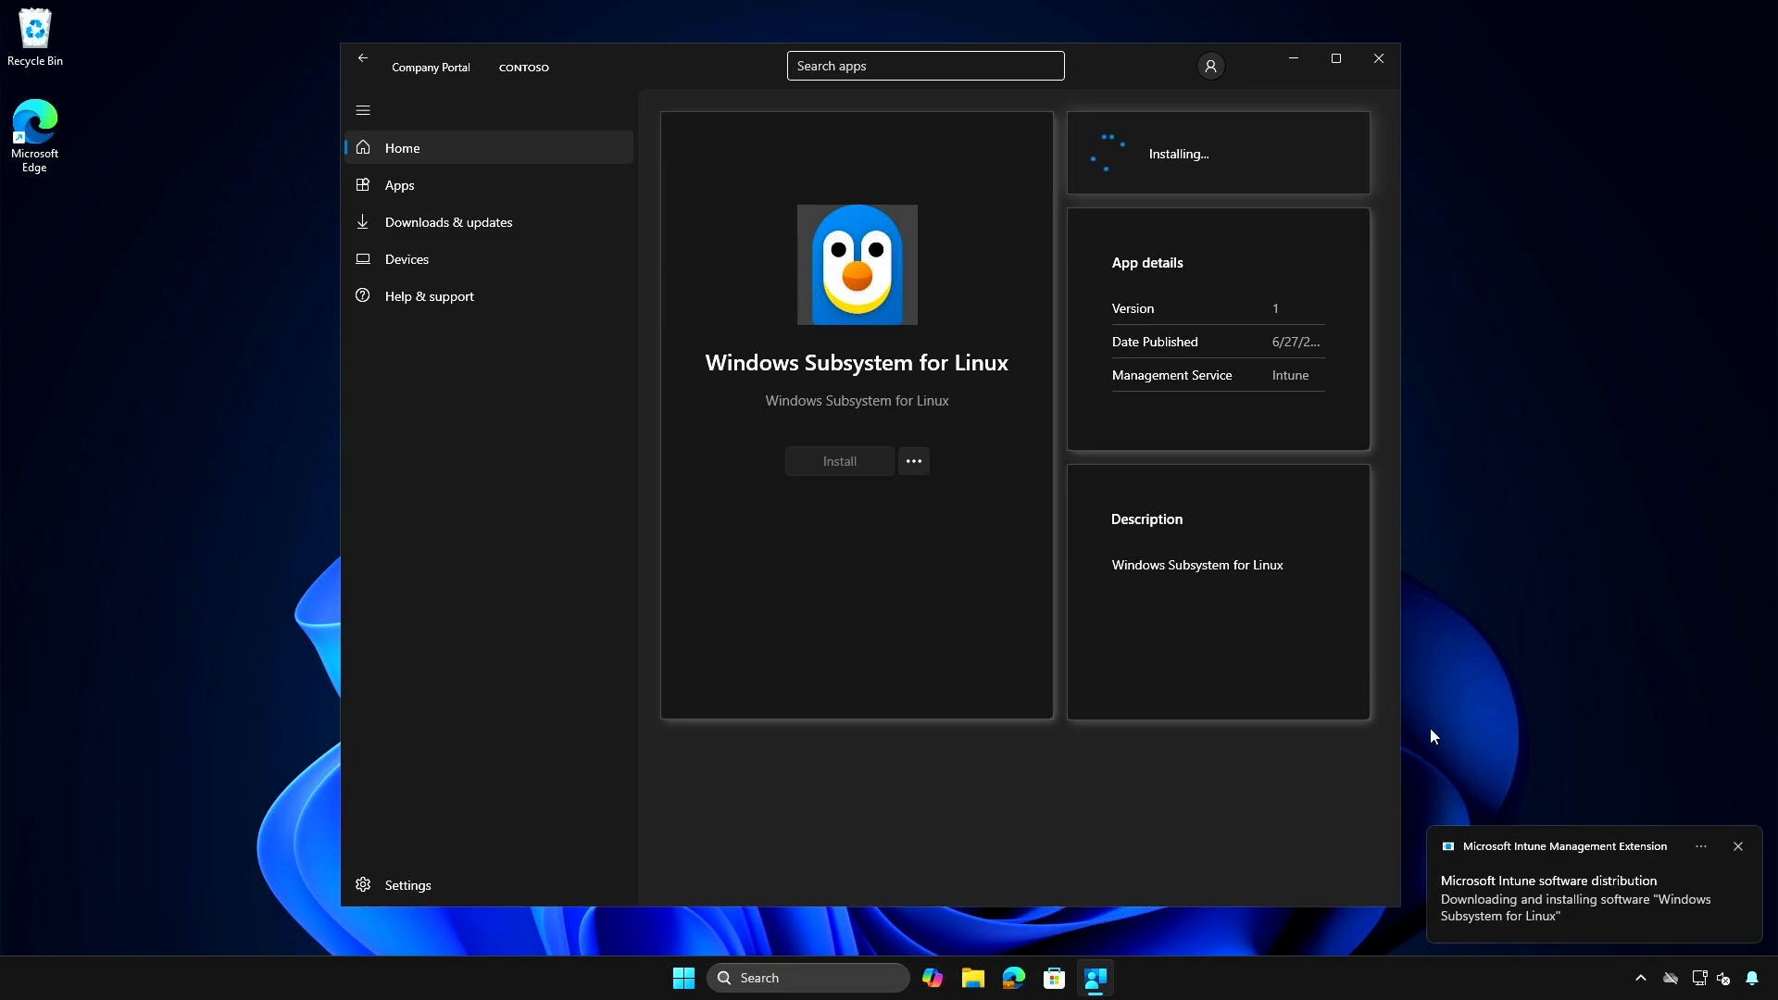
click(1755, 983)
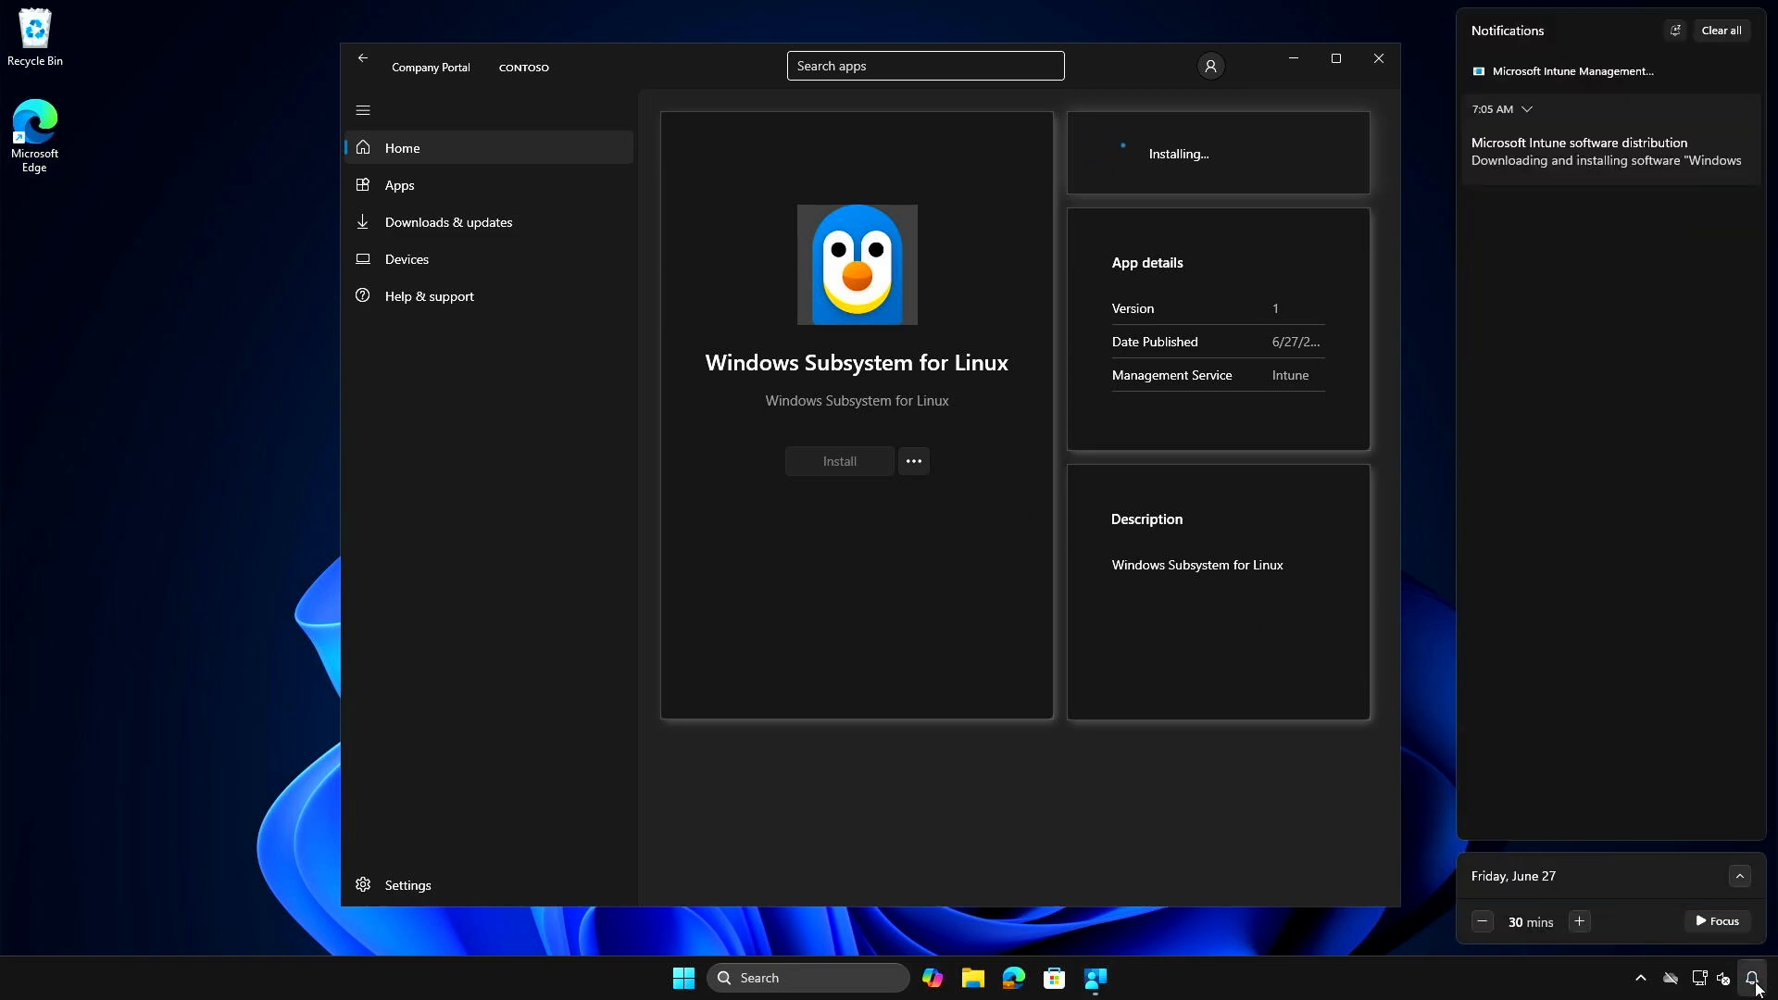